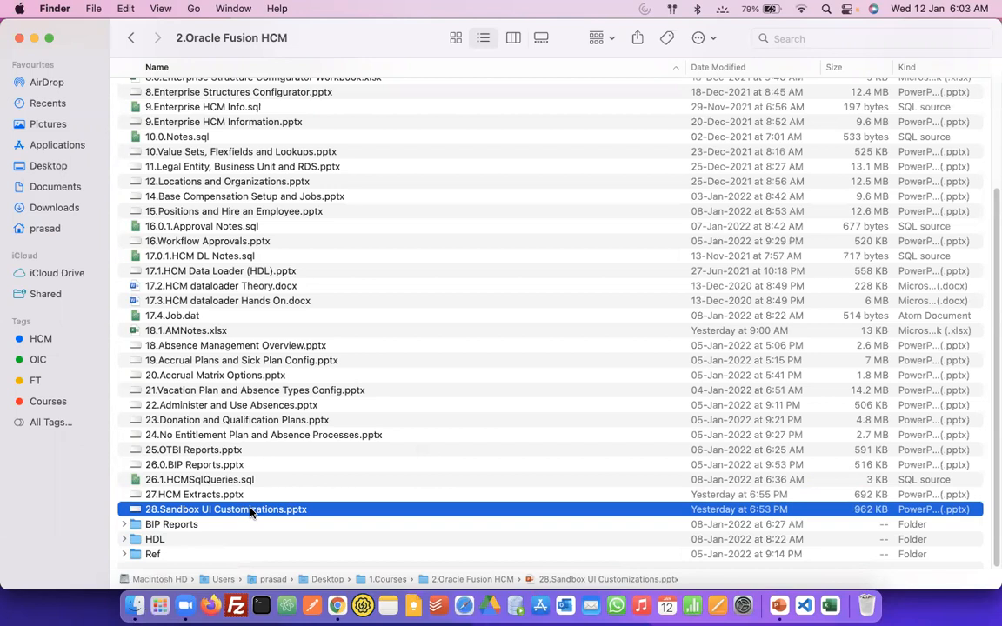
Switch to Atom and start a new file with the heading "Extract Data from HCM:" followed by a blank line.
click(777, 605)
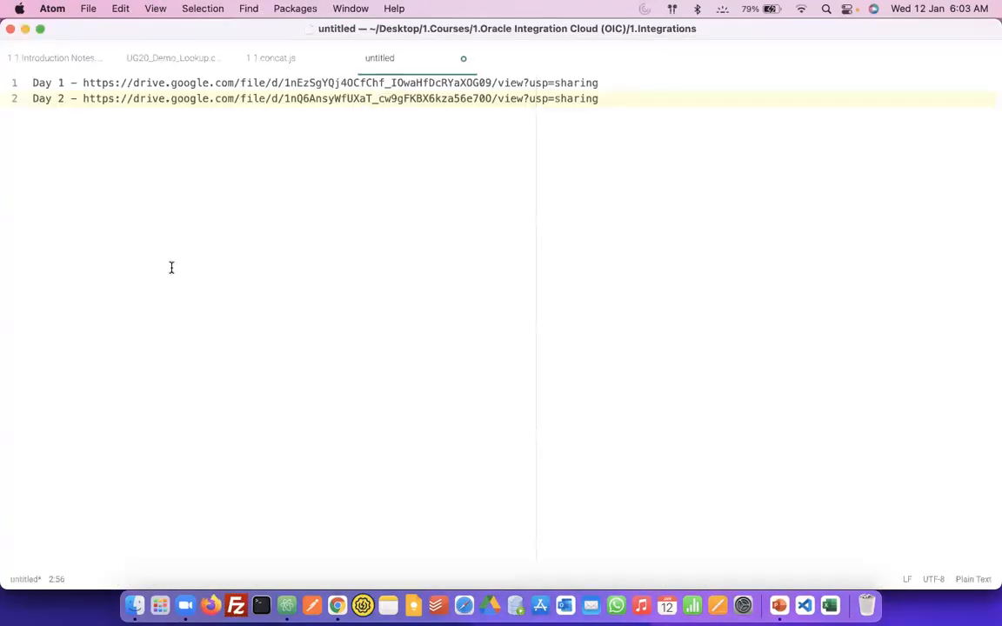
click(194, 237)
key(super+n)
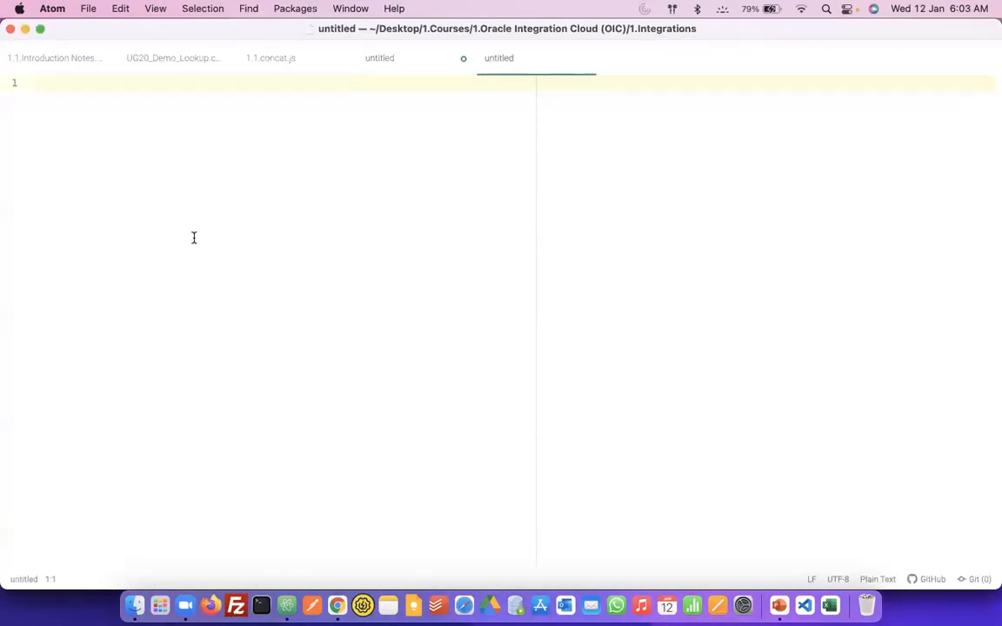
text(Extract Data from )
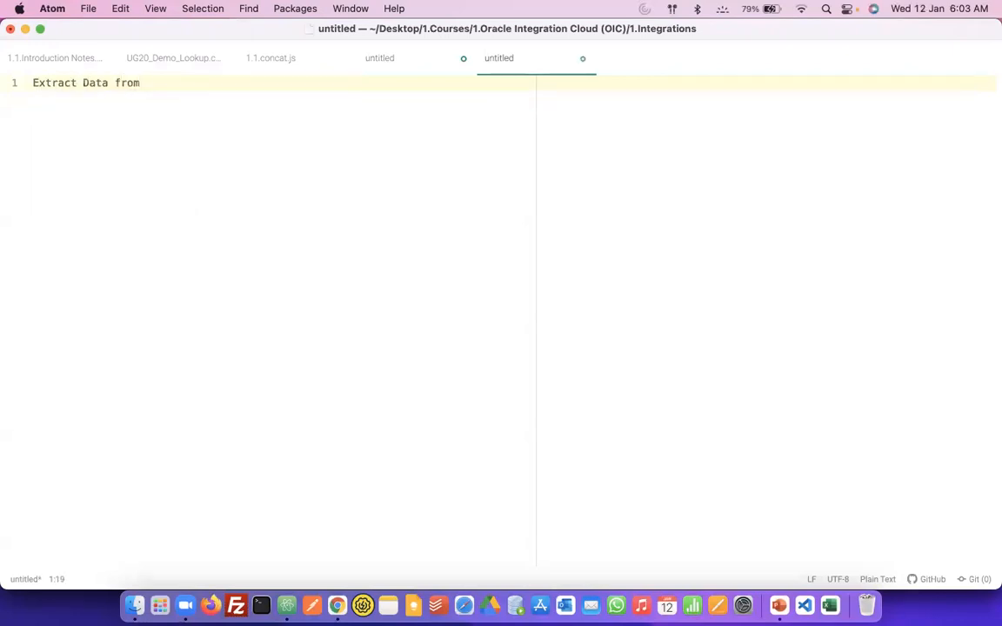
text(HCM:)
key(Return)
key(Return)
List the extraction options under the heading as "1) BIP", "2) OTBI" and "3) HCM Extracts".
text(1))
text( O)
key(BackSpace)
text(BI()
key(BackSpace)
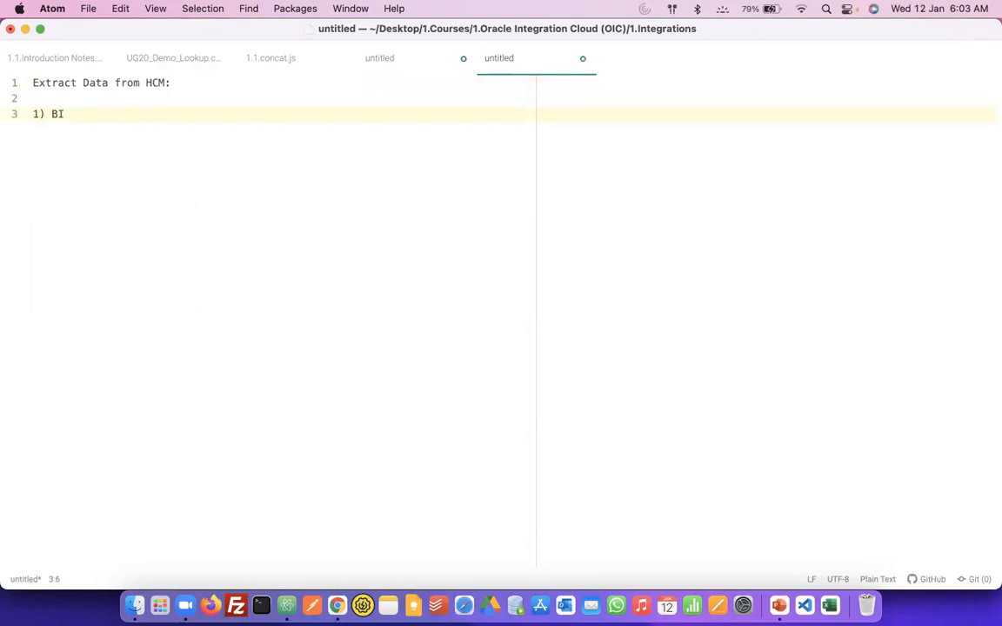
text(P)
key(Return)
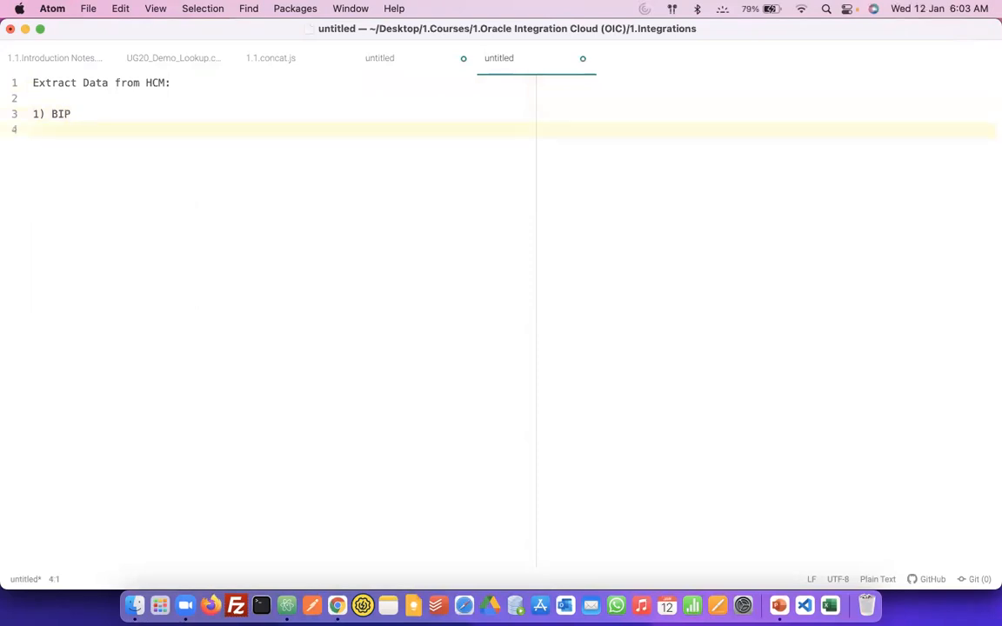
text(2) OTBI)
key(Return)
text(3) HCM Extracts)
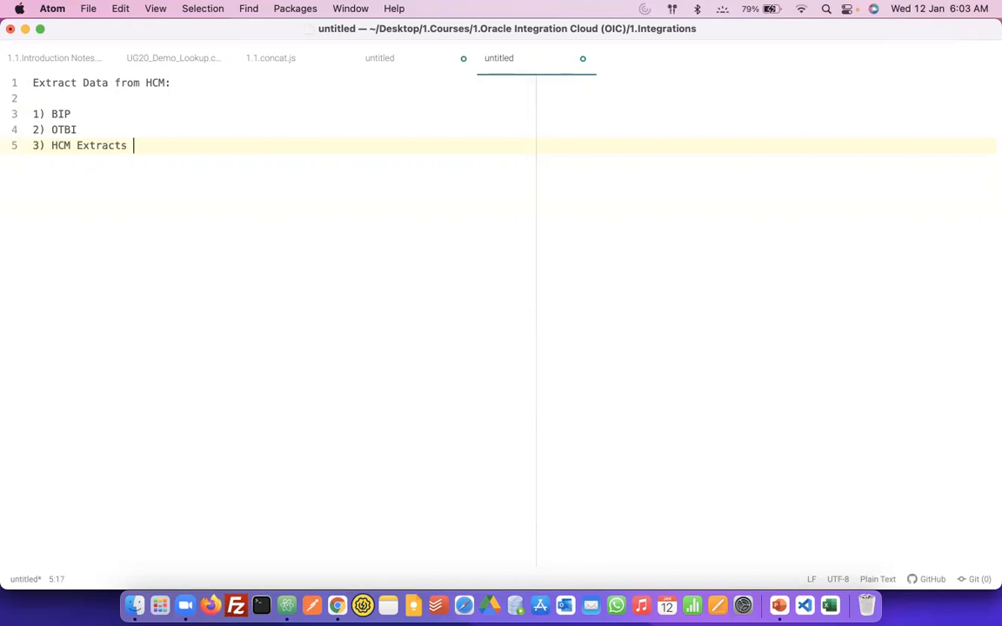
Duplicate the whole HCM block below itself, separated by a blank line.
double_click(161, 83)
click(151, 141)
key(super+a)
key(super+c)
click(152, 141)
key(Return)
key(Return)
key(super+v)
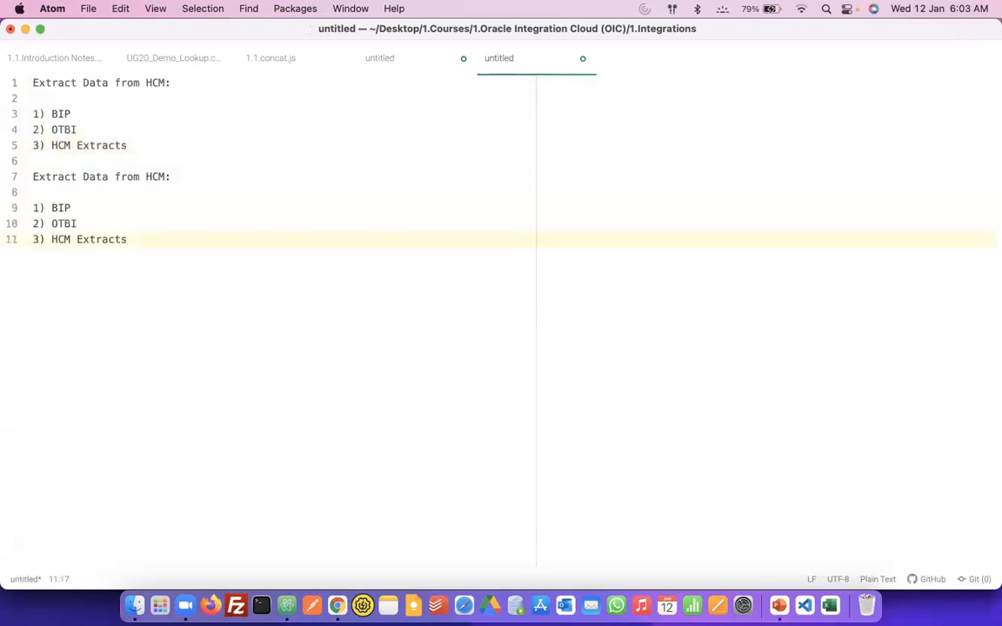
Change HCM to FSCM in the second block's heading and delete that block's "3) HCM Extracts" line.
double_click(156, 177)
text(FSCM)
click(85, 223)
shift+click(162, 239)
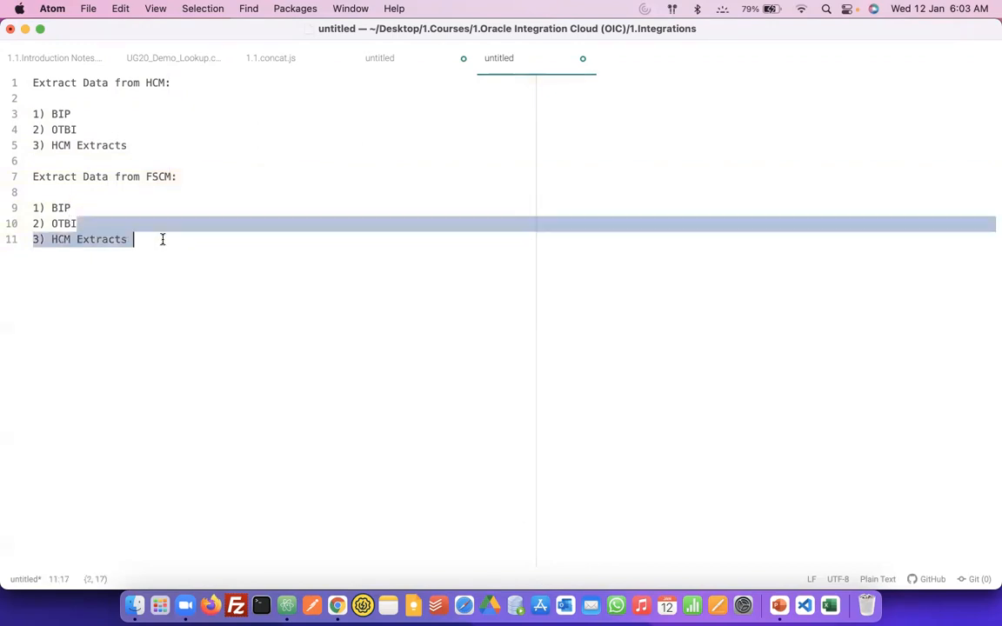
key(BackSpace)
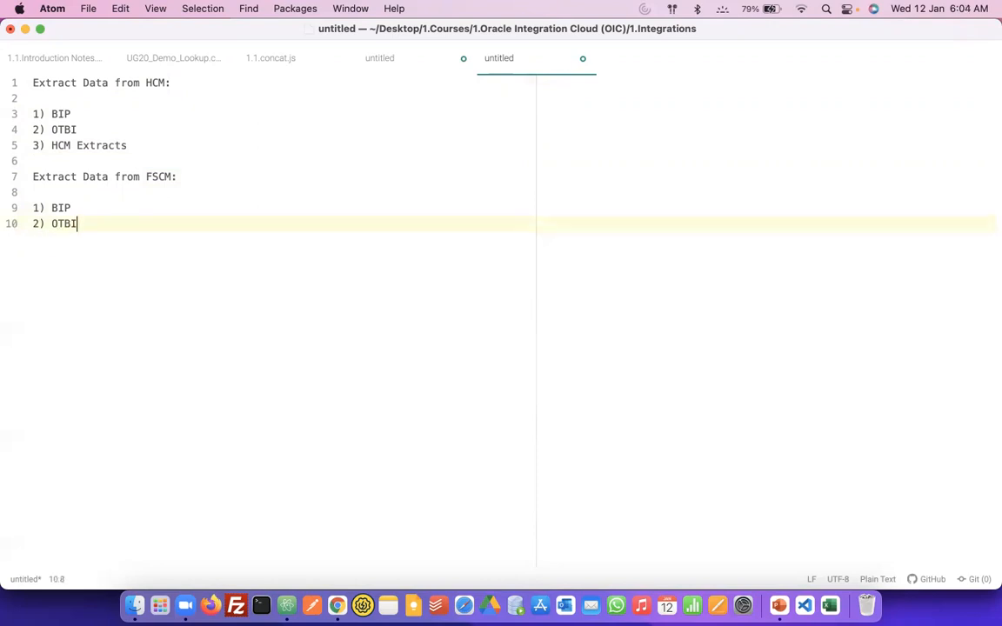
click(32, 82)
click(89, 127)
click(80, 111)
click(84, 125)
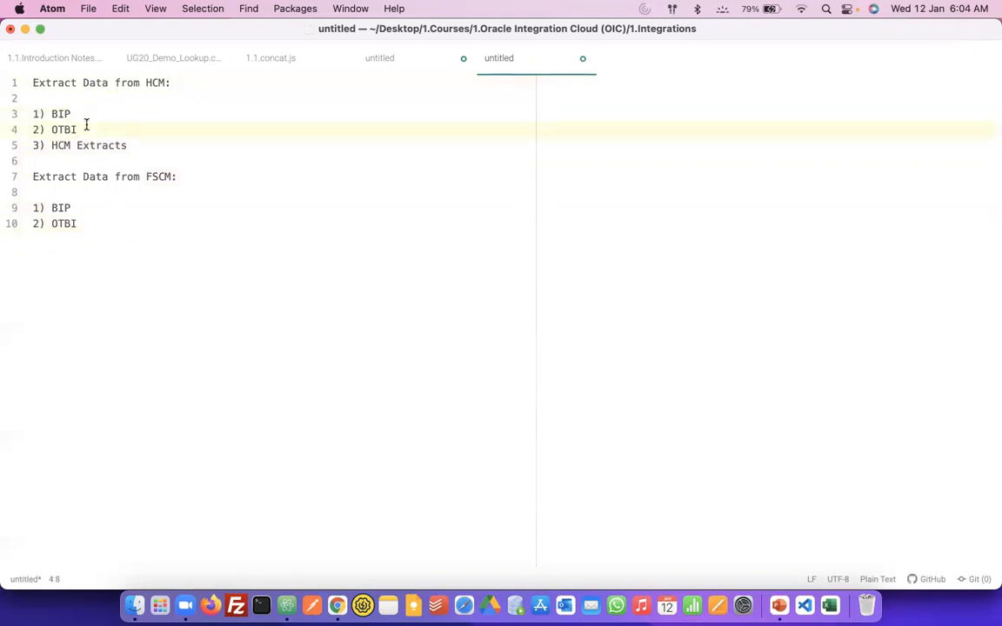
click(138, 145)
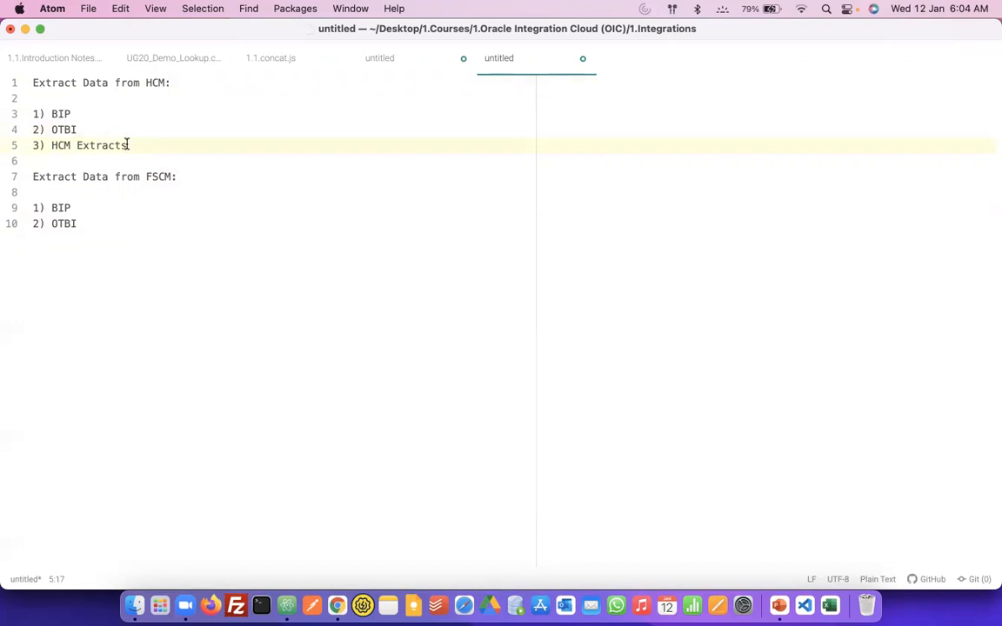
click(93, 144)
double_click(68, 129)
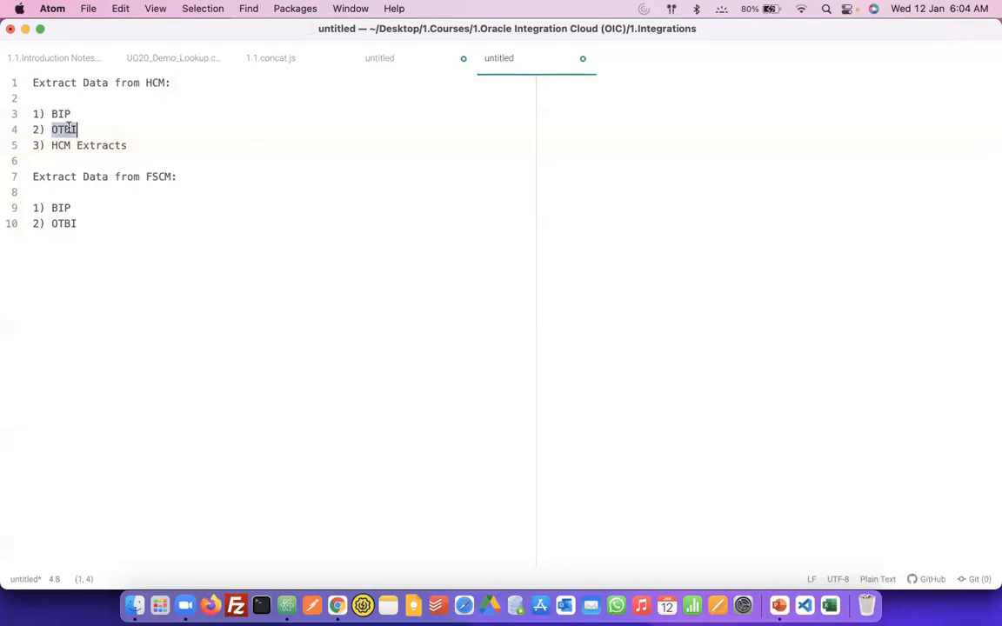
Add the note "(SQL Queries, RTF)" after BIP in the HCM list.
click(84, 118)
text(()
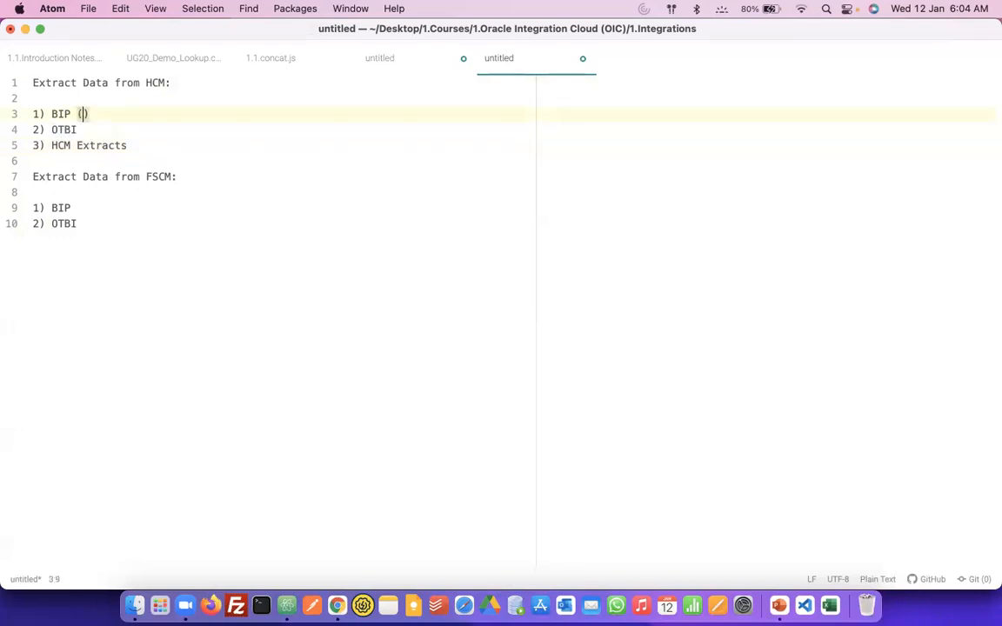
text(SQL Queries, RT)
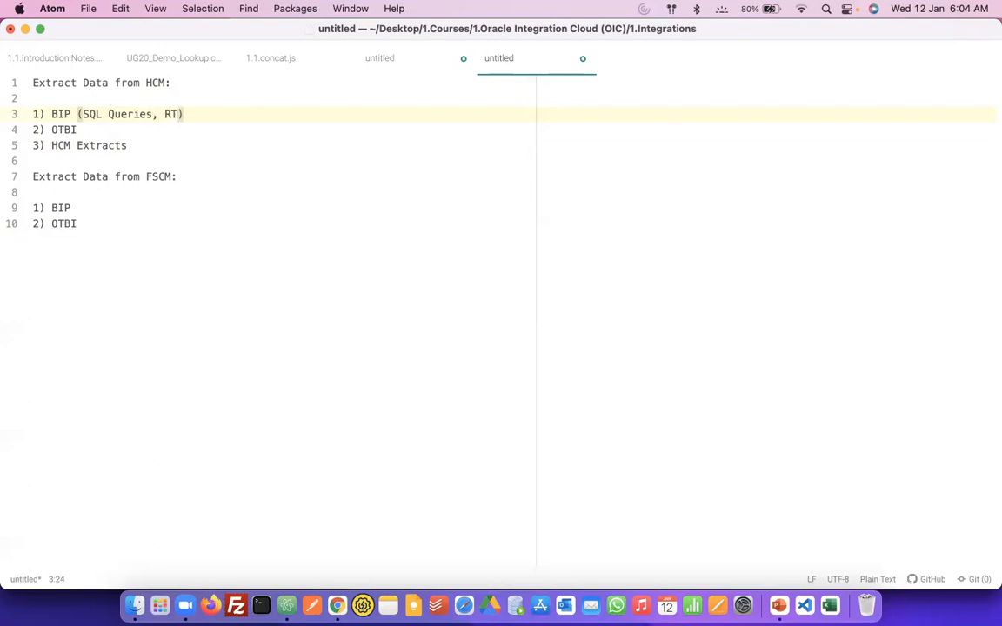
text(F)
Add the note "(Subject Areas -> drag and drop)" after OTBI in the HCM list.
click(125, 128)
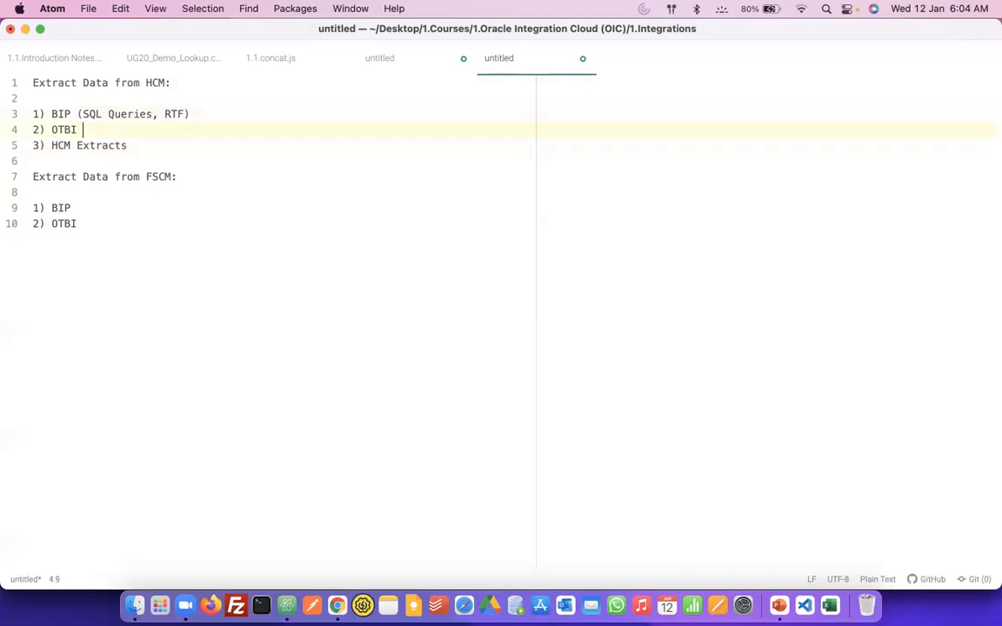
text((Subject Areas)
text(-> drag )
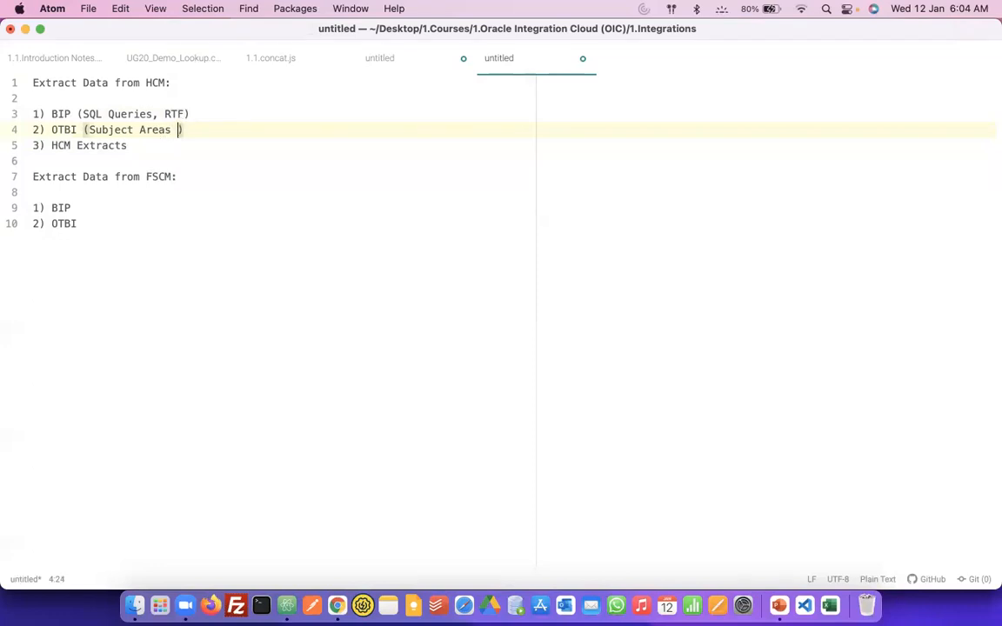
text(and drop)
Add the note "(User Entities -> SQL Query)" after HCM Extracts in the HCM list.
click(136, 145)
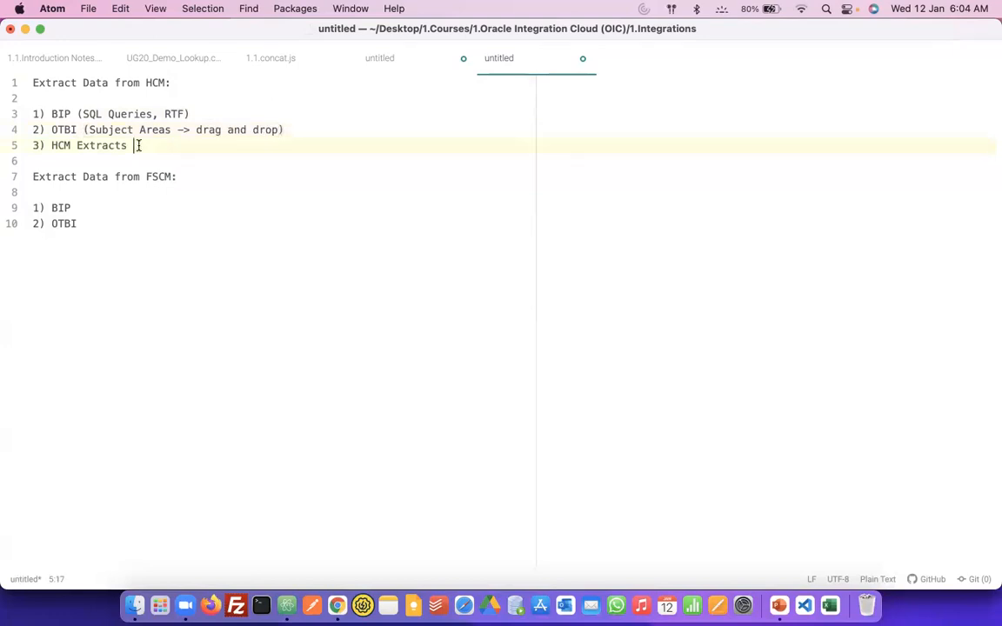
text(()
click(113, 130)
click(139, 145)
text(User Entities ->)
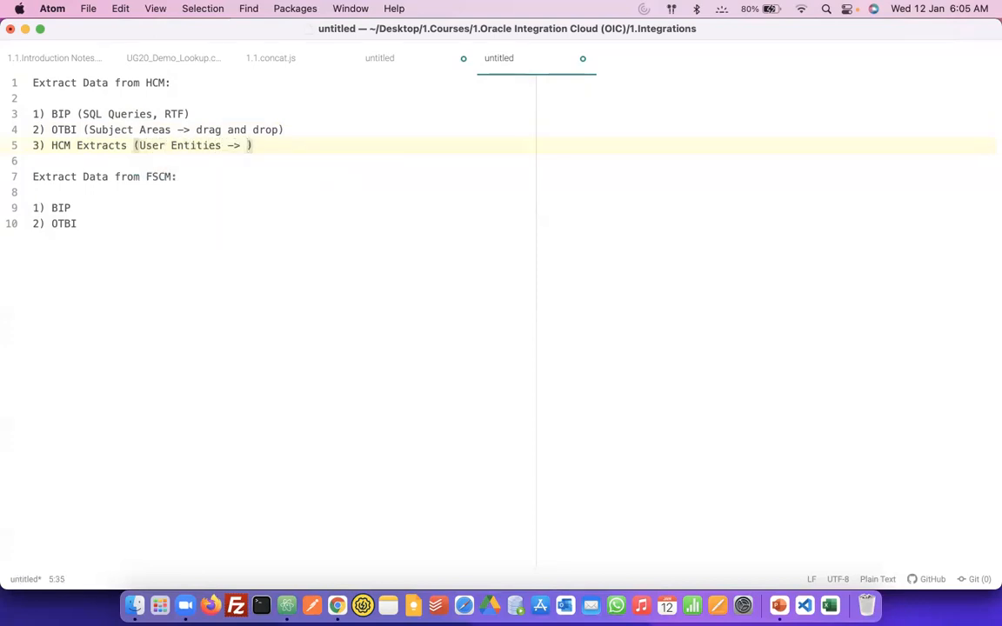
click(140, 145)
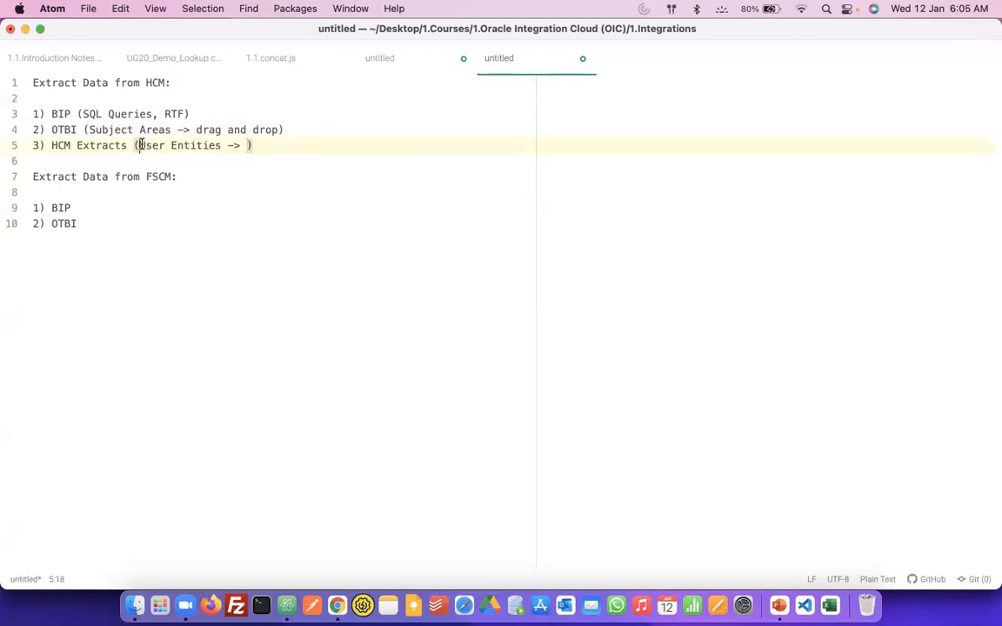
shift+click(224, 145)
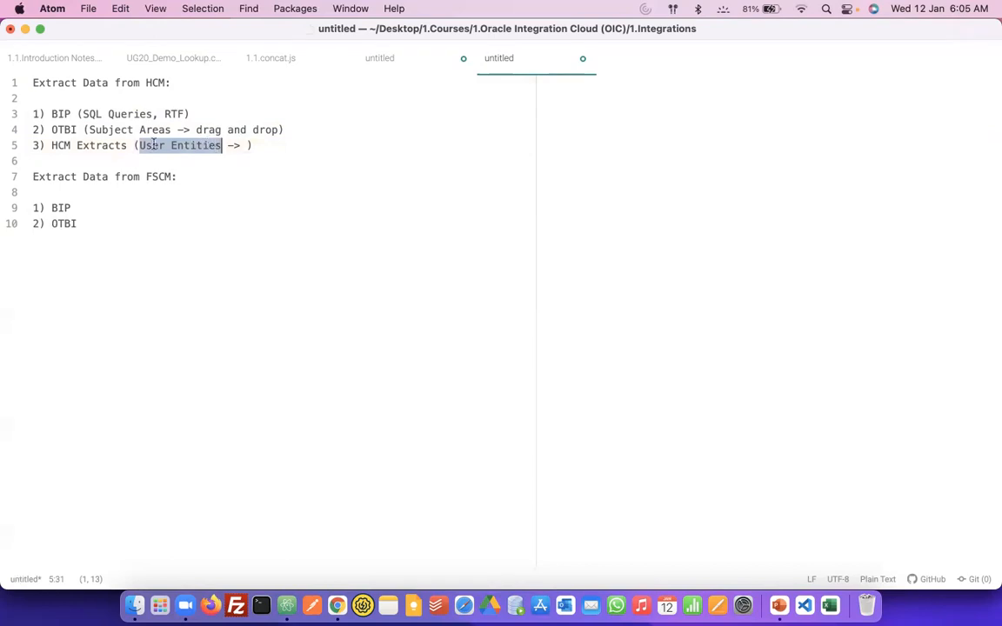
click(247, 145)
text(SQL Query)
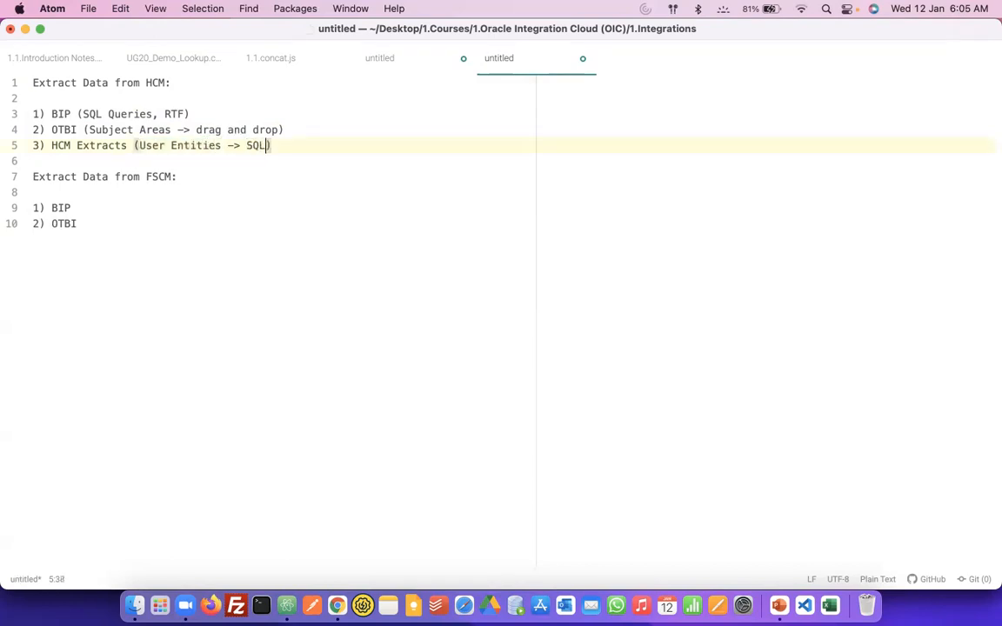
Extend the HCM Extracts note with "written by Oracle" and change "Query" to "Queries".
click(322, 139)
click(179, 146)
click(303, 145)
text(written )
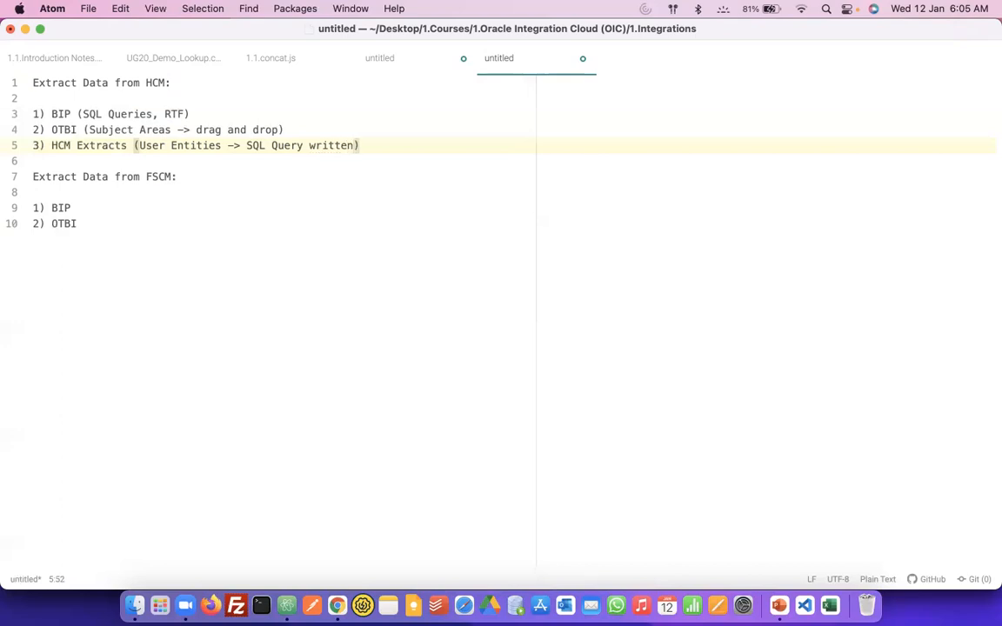
text(by)
click(303, 145)
key(BackSpace)
text(ies)
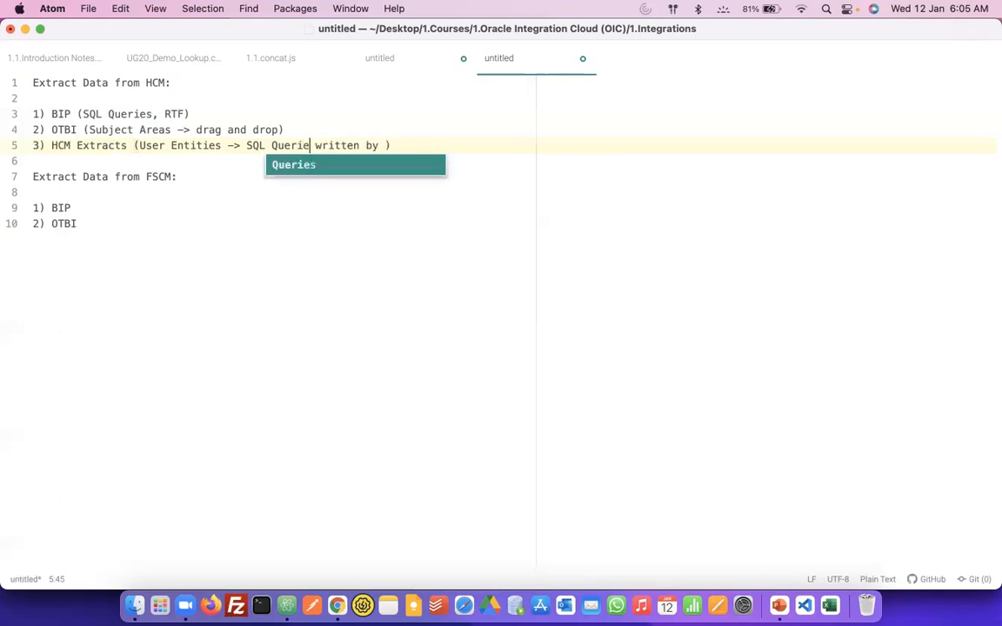
click(397, 141)
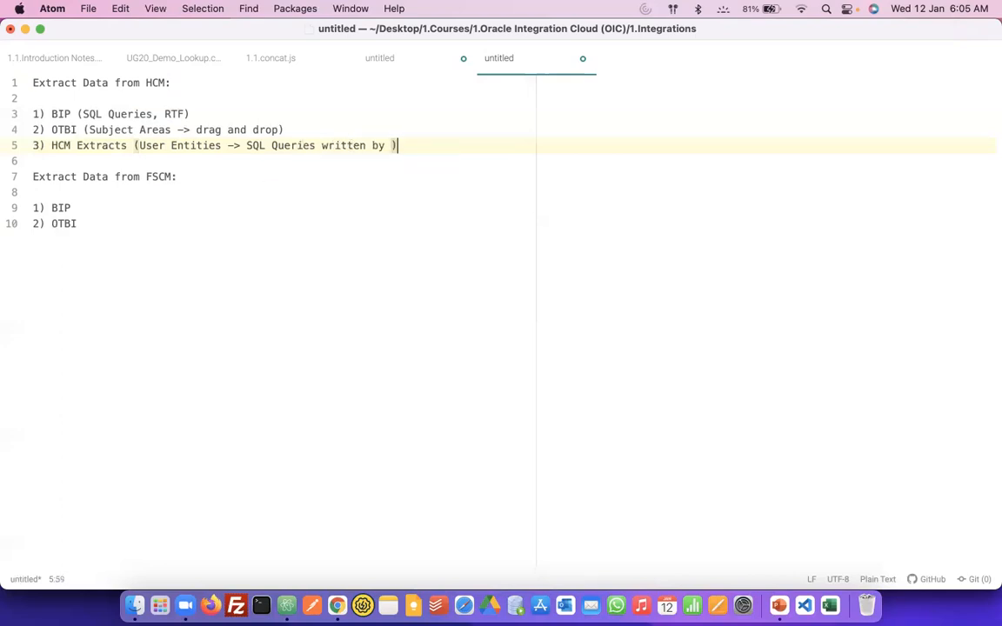
text(Oracle)
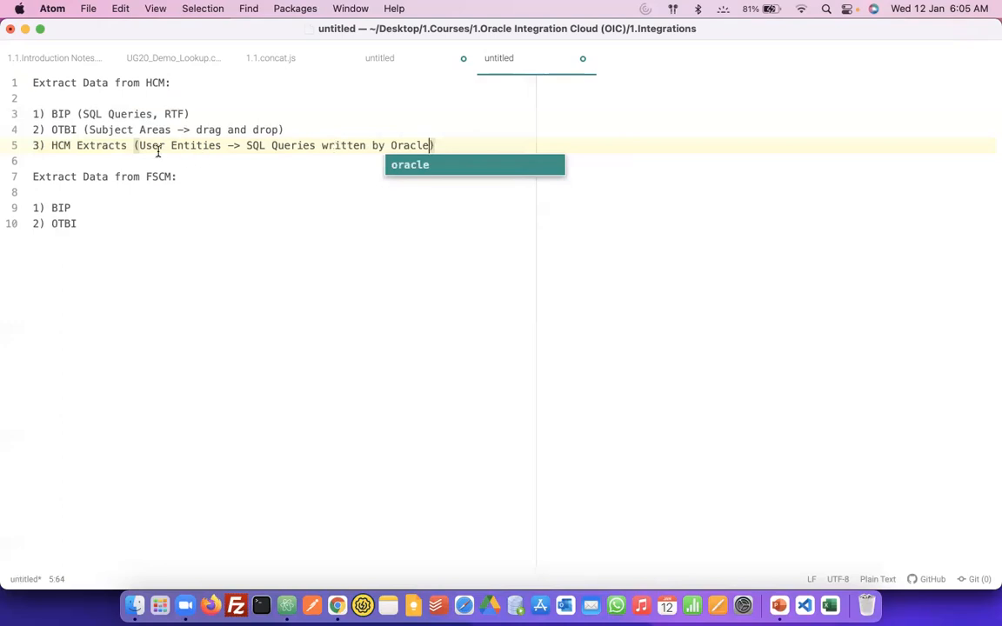
click(130, 143)
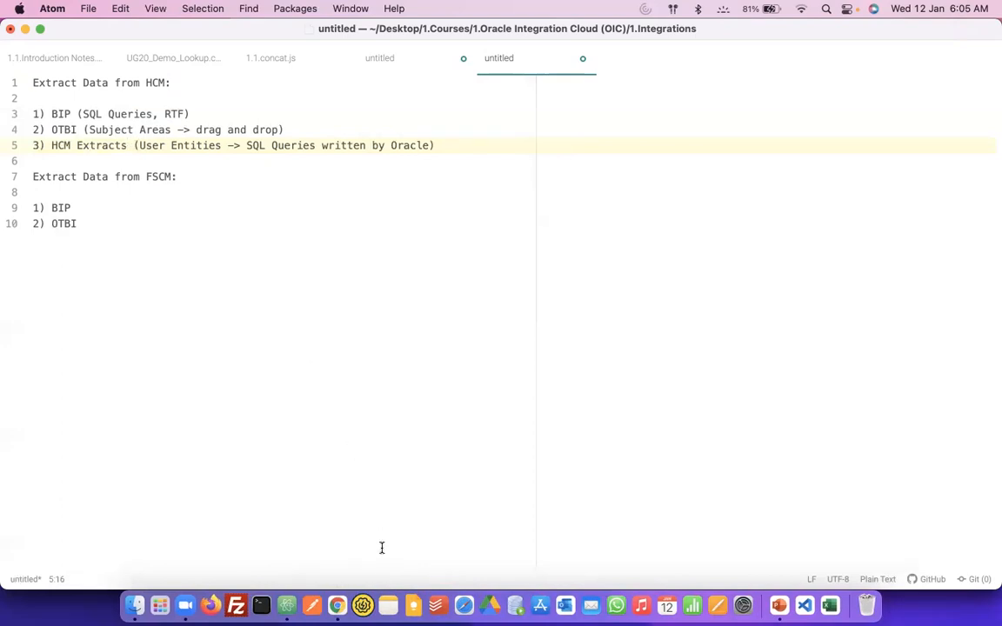
Switch to Chrome in full screen and open the suggested Oracle Applications page for the eseu instance.
click(342, 602)
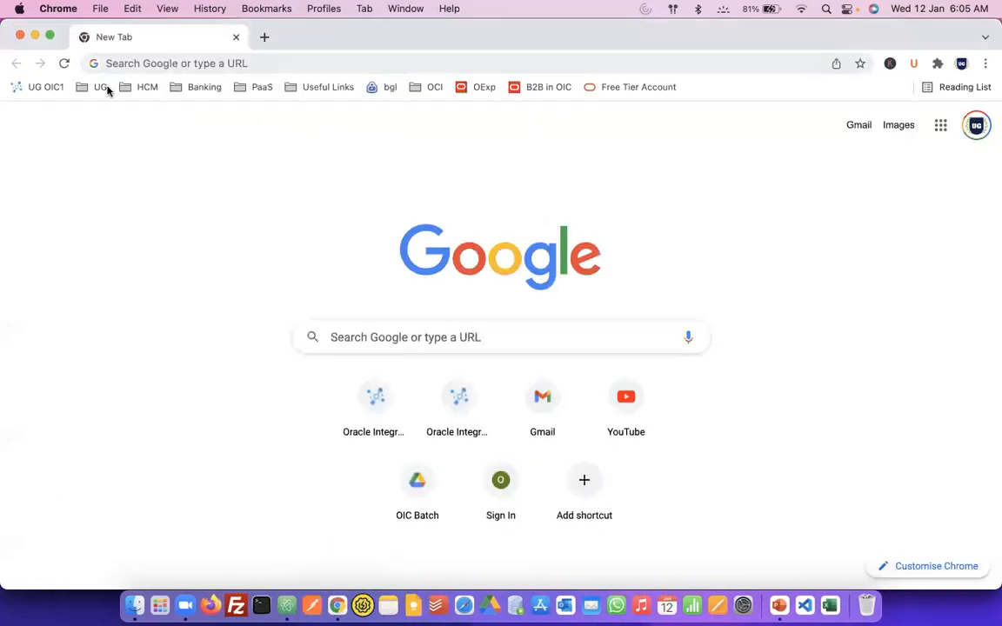
click(49, 36)
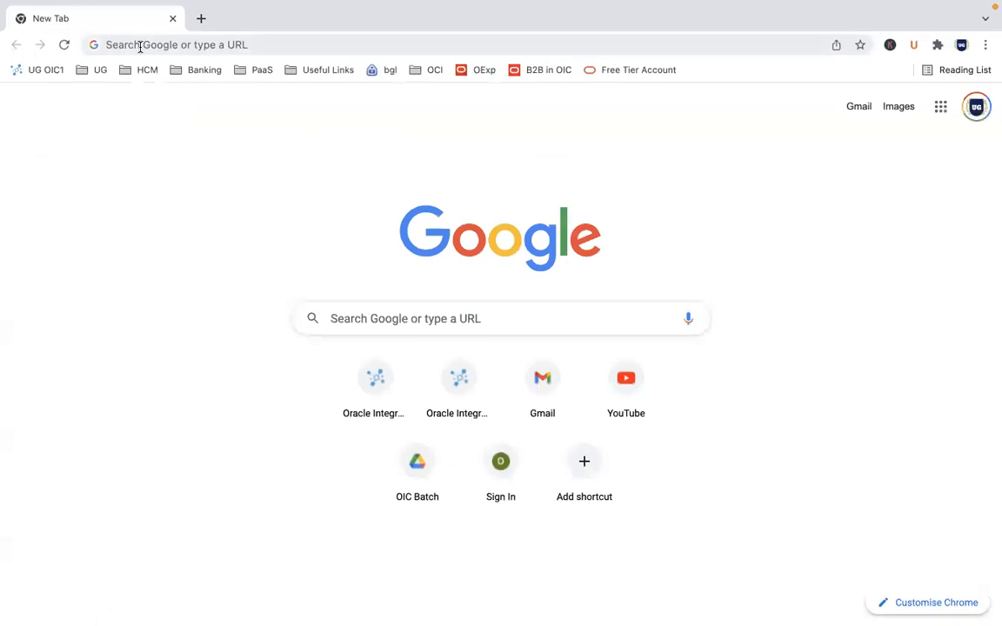
click(140, 45)
text(eseu)
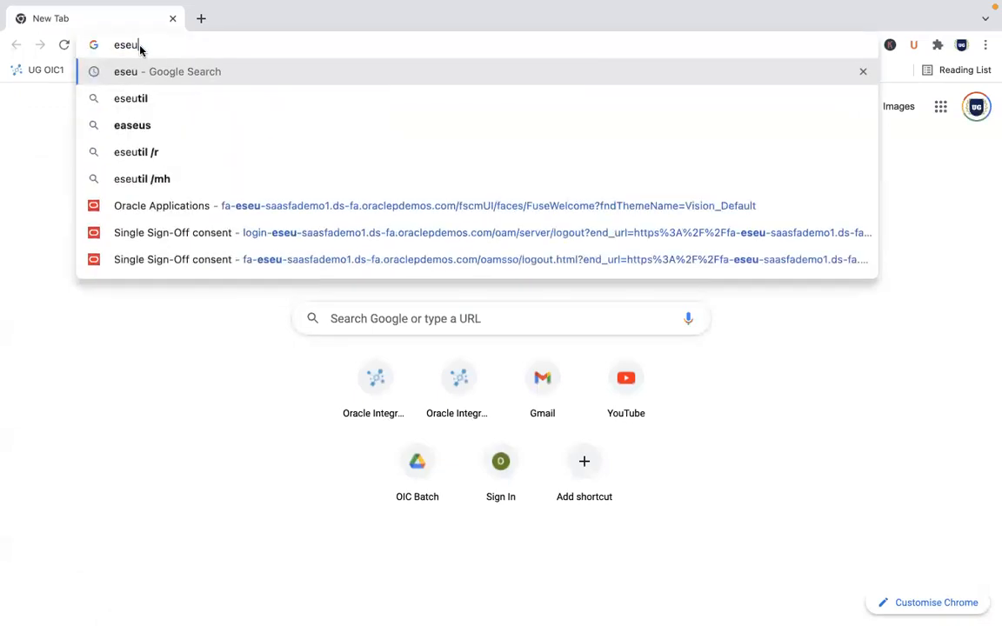
click(206, 203)
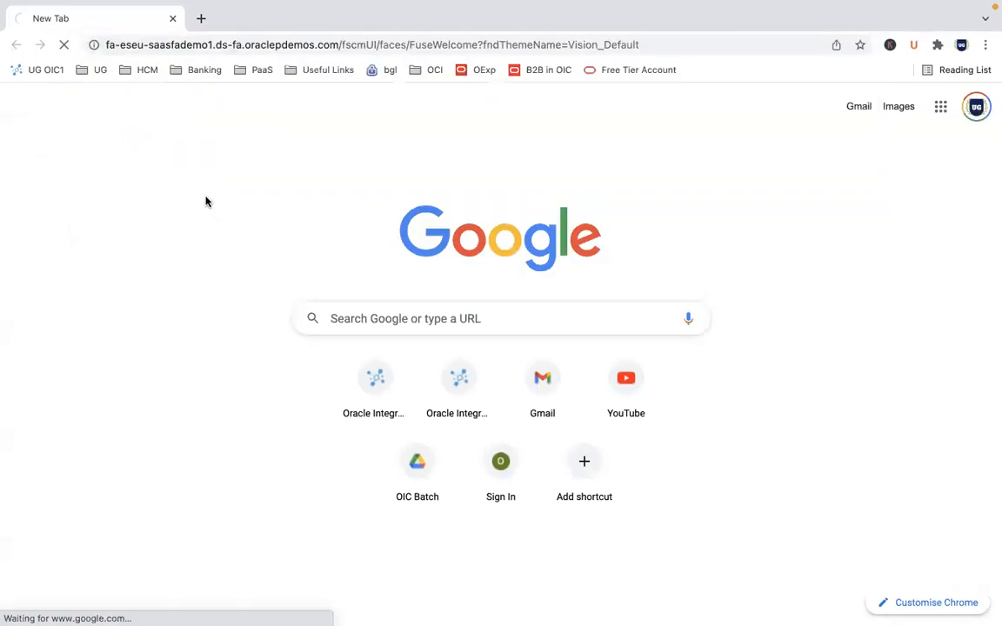
Open the "Fusion Cloud Instance Links" Google Sheet in a new browser tab.
click(203, 18)
text(fusion)
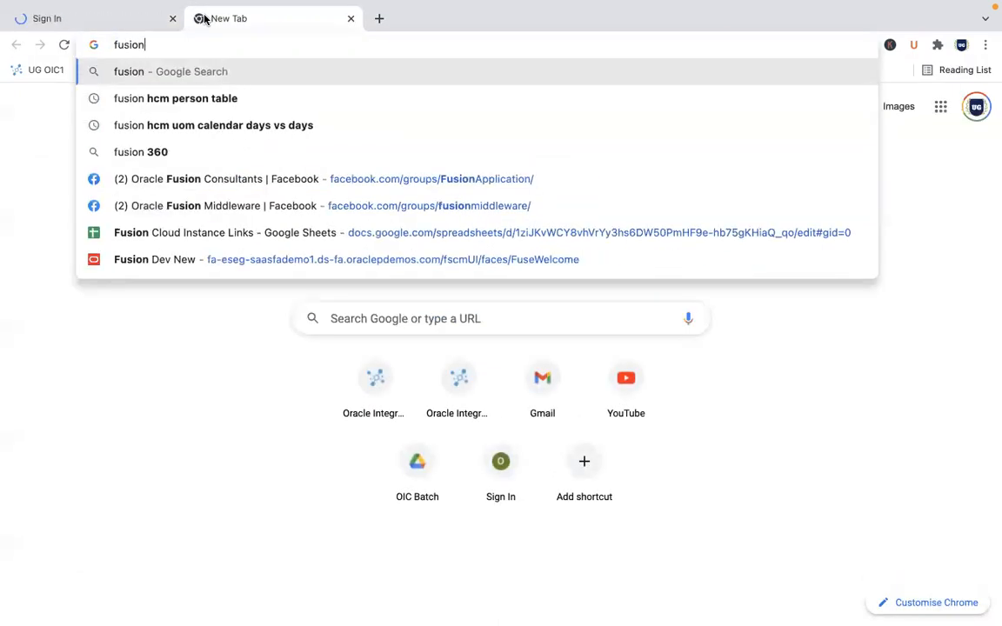
click(221, 233)
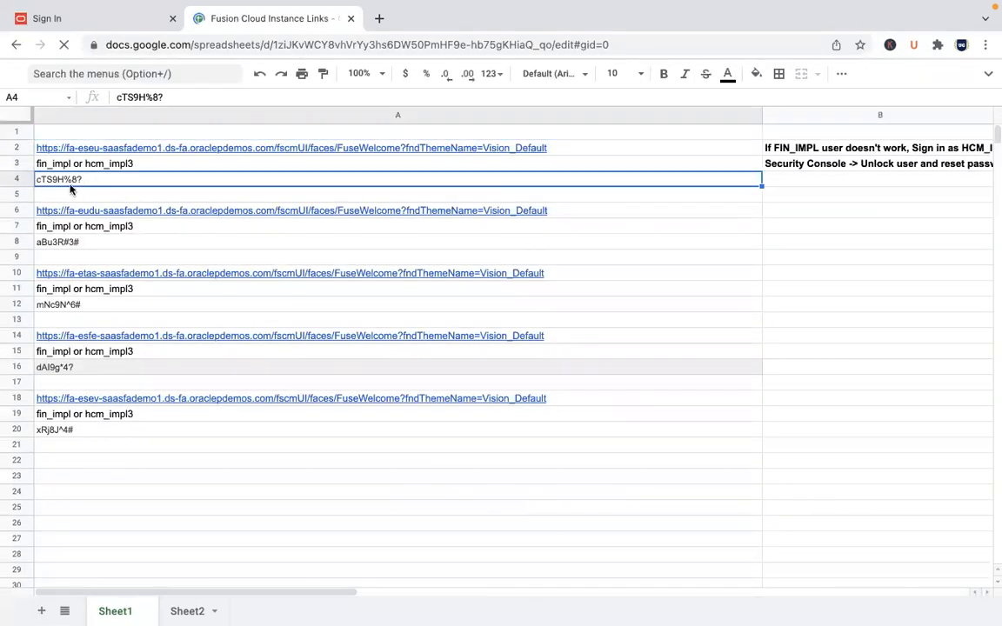
Copy the eseu instance's link, usernames and password from cells A2:A4 of Sheet1.
mouse_move(97, 151)
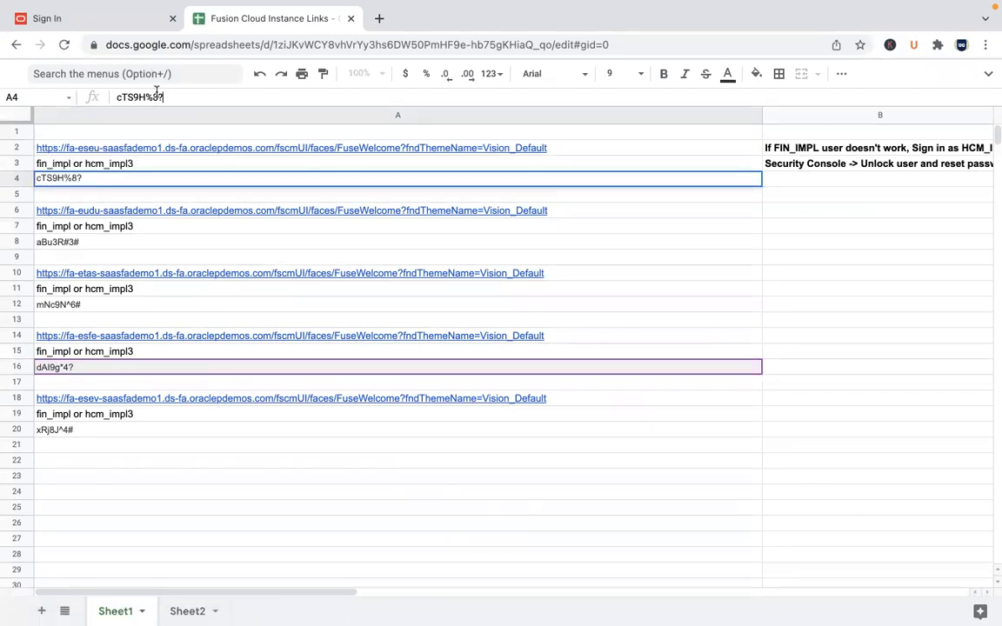
triple_click(157, 91)
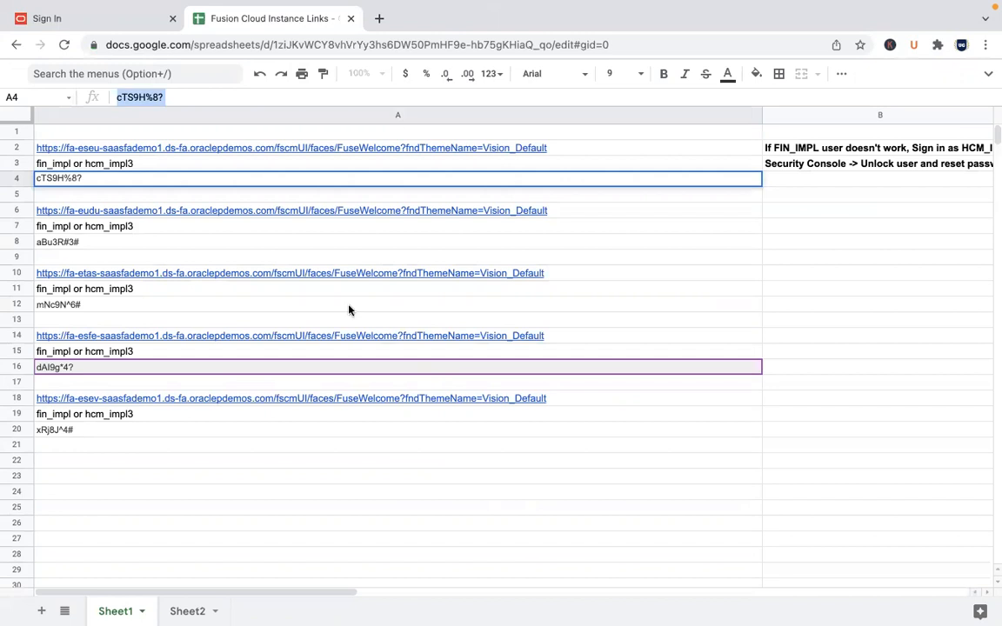
click(208, 164)
drag(208, 147, 209, 179)
key(ctrl+c)
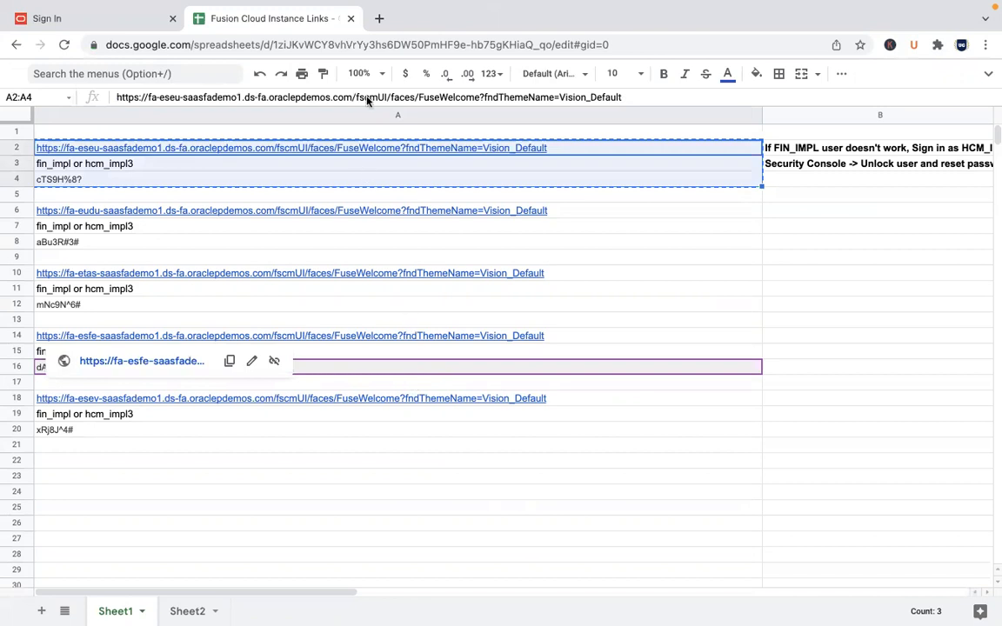
Close the Fusion Cloud Instance Links sheet and sign in to the Fusion instance.
mouse_move(349, 9)
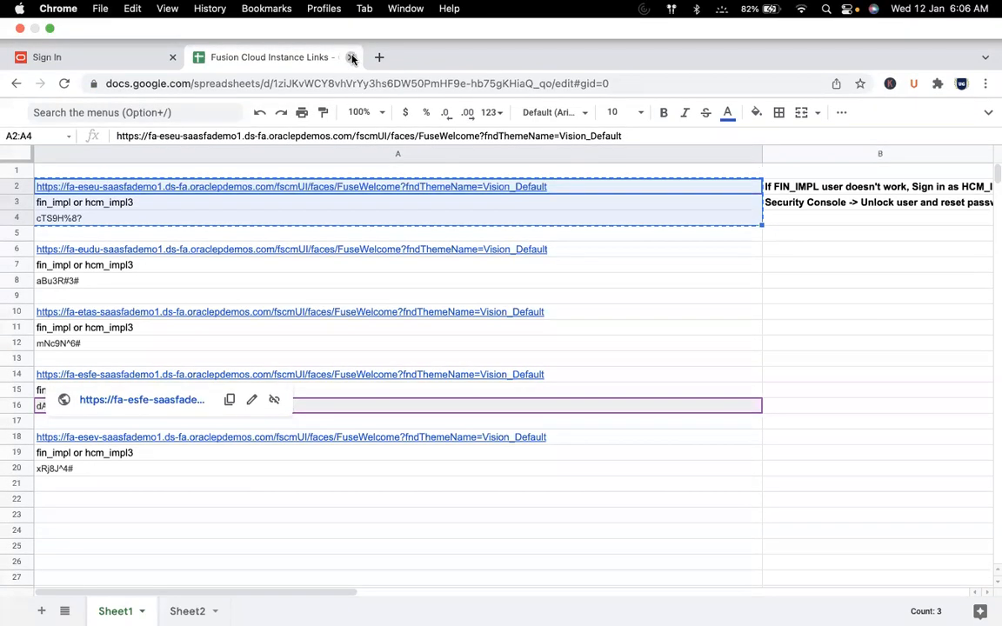
click(351, 58)
click(463, 424)
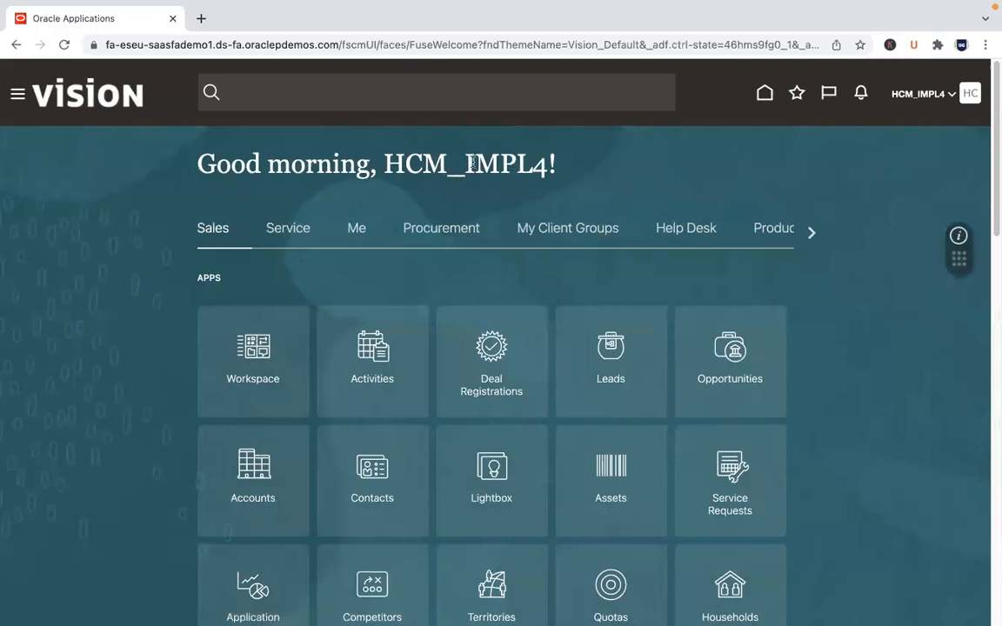
Open the Data Exchange work area from My Client Groups.
click(571, 235)
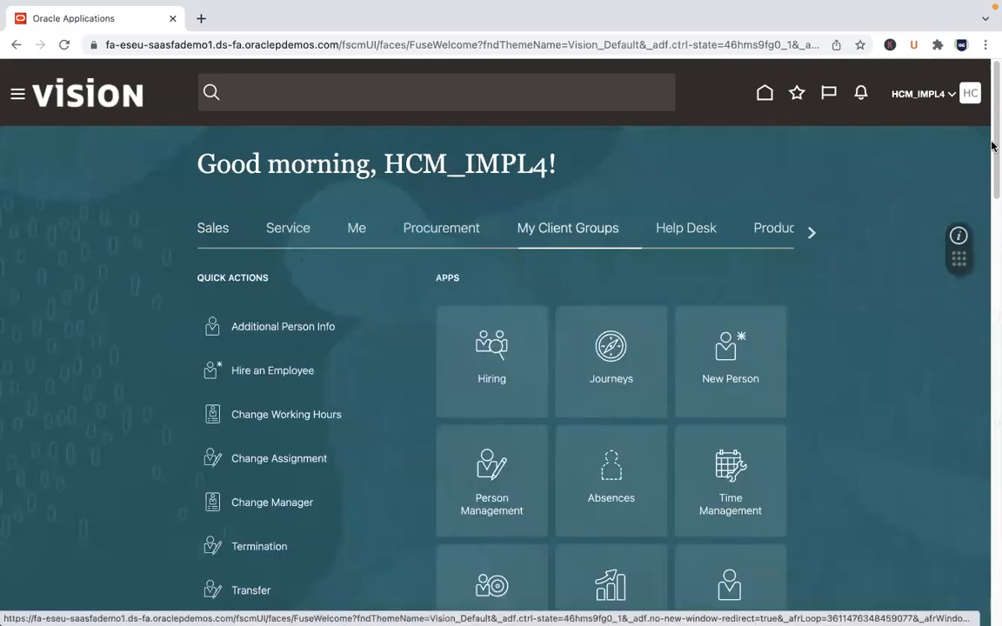
scroll(991, 209, down, 6)
scroll(994, 287, down, 2)
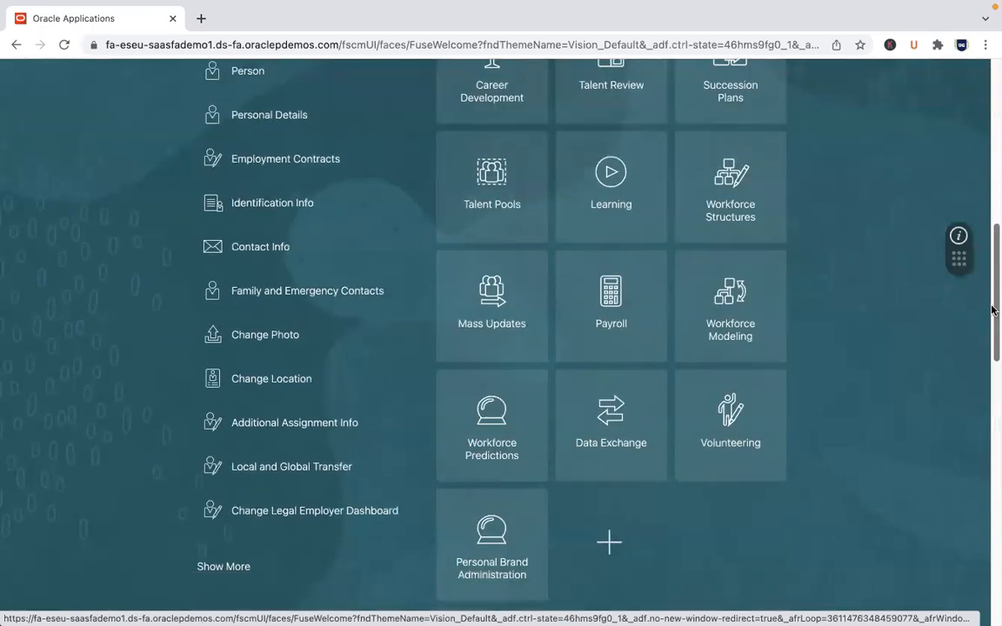
click(627, 416)
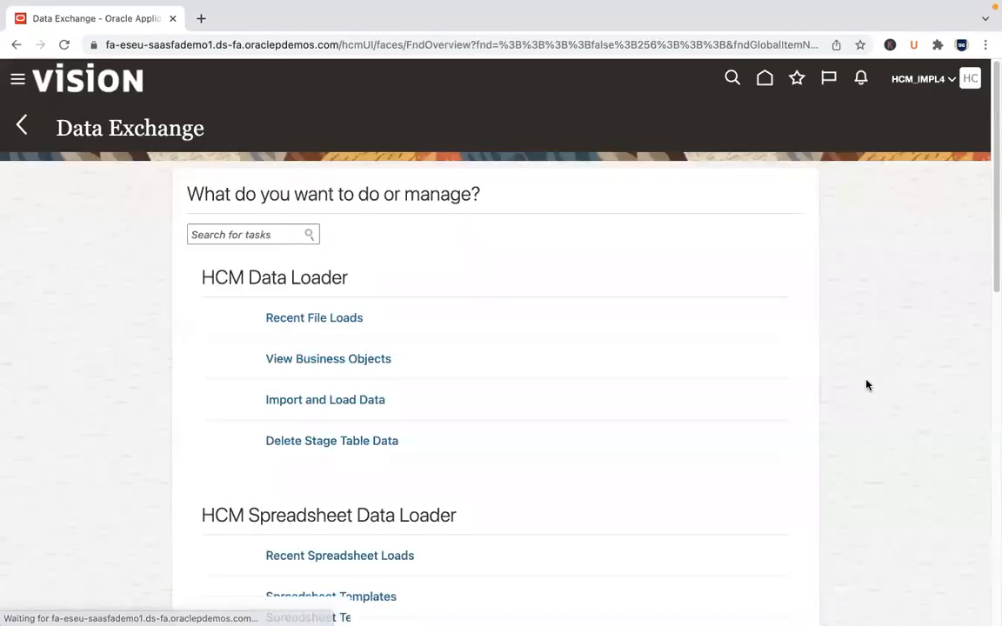
Review the Data Exchange task groups and open Extract Definitions under HCM Extracts.
scroll(990, 201, down, 3)
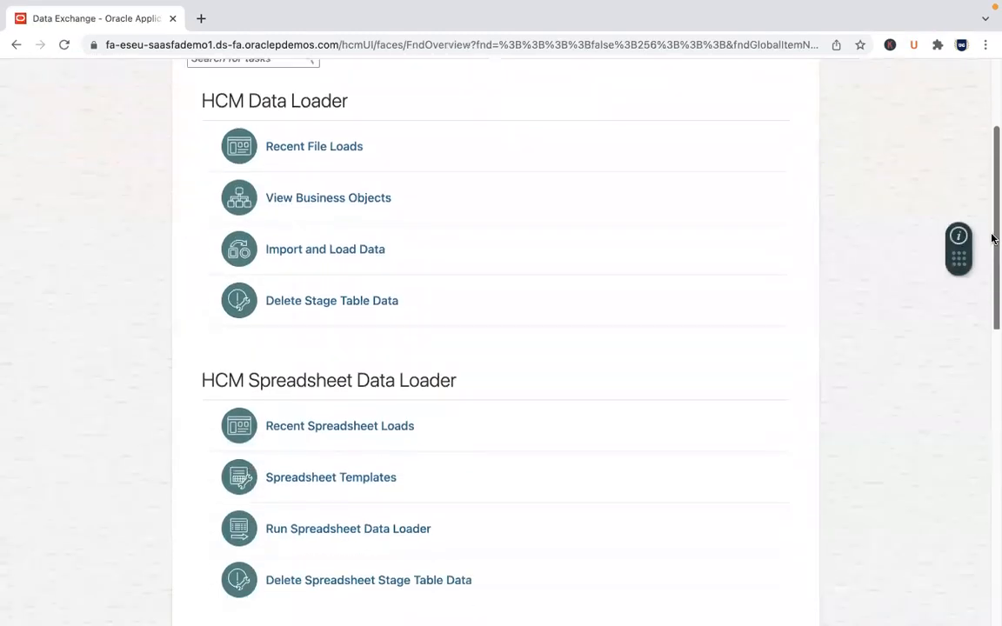
scroll(991, 224, down, 3)
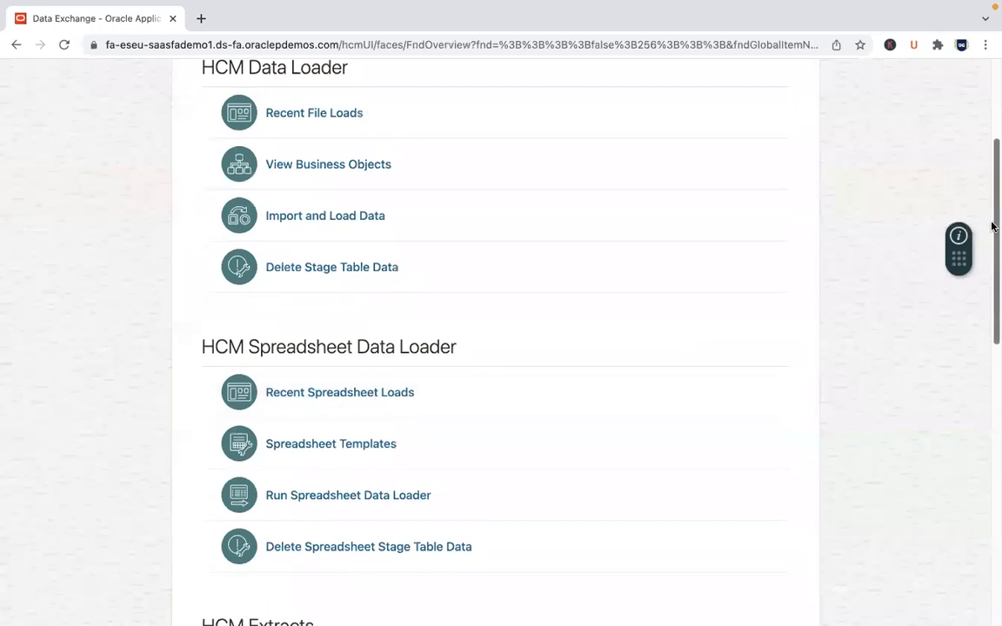
scroll(993, 339, down, 3)
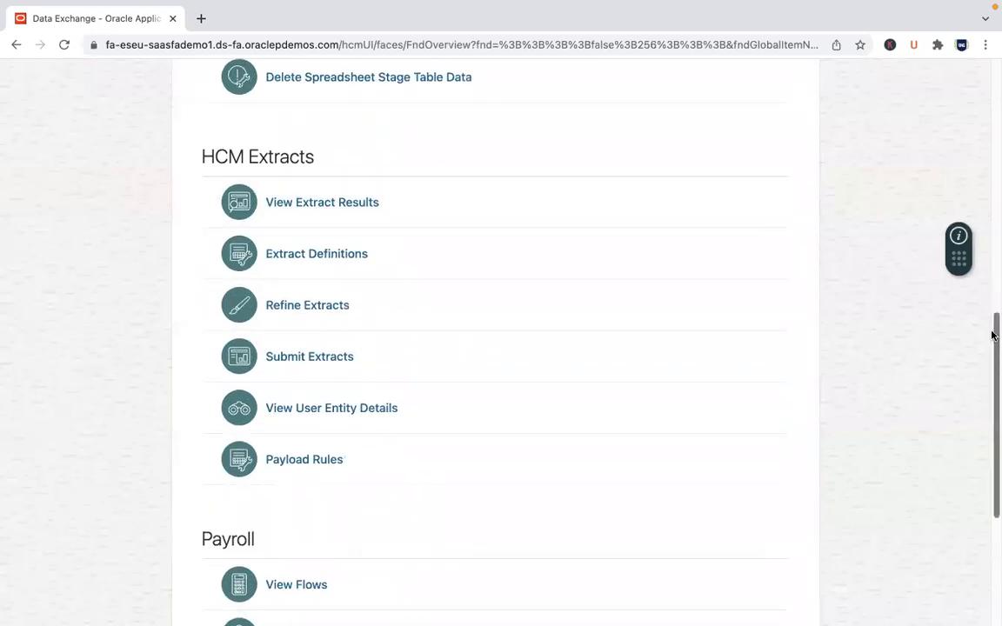
scroll(991, 261, up, 1)
scroll(992, 249, up, 7)
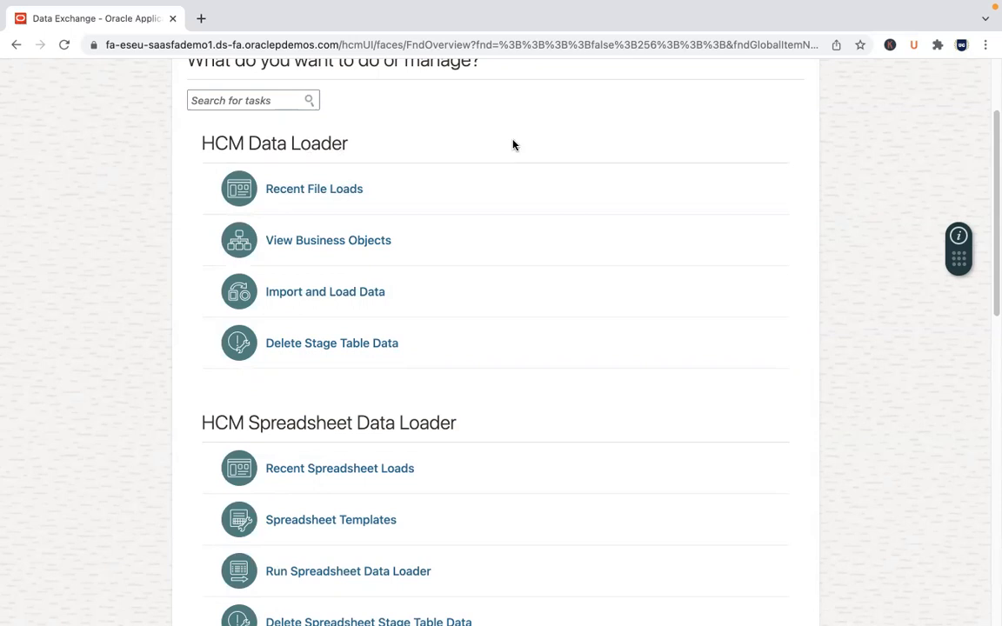
drag(992, 198, 992, 400)
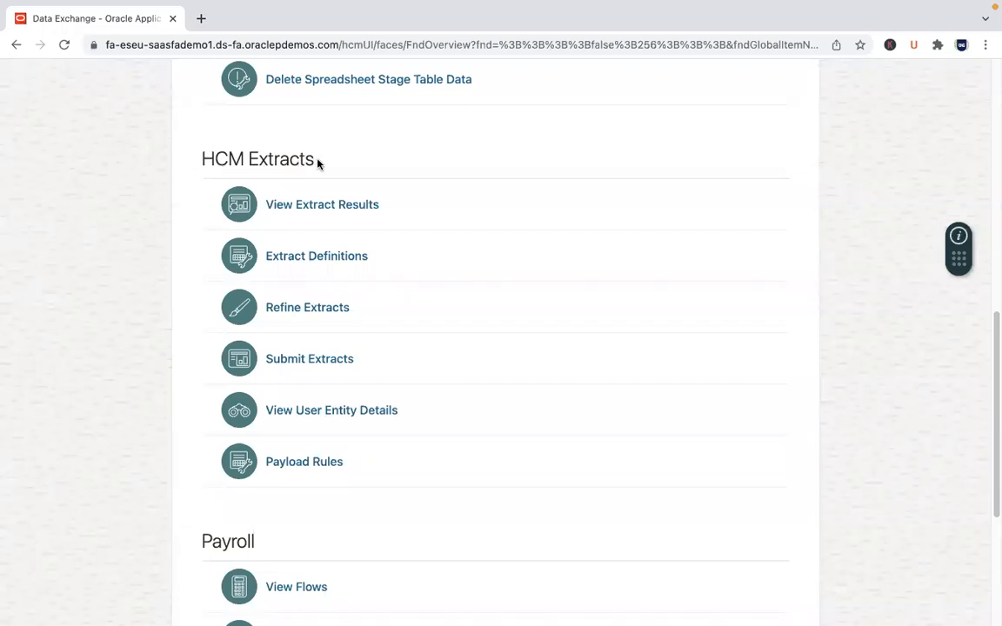
click(333, 261)
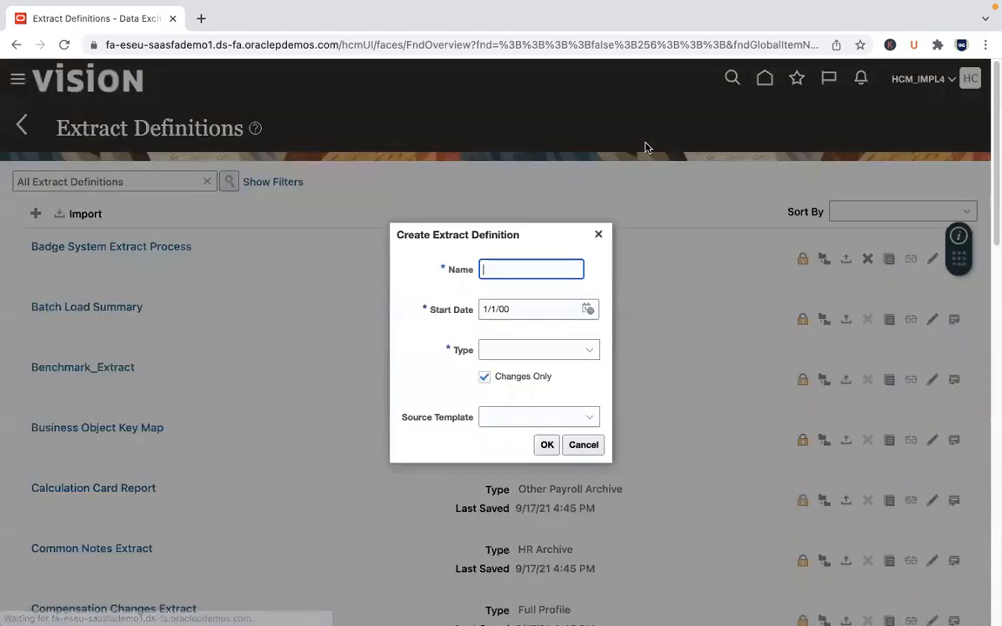
text(UG)
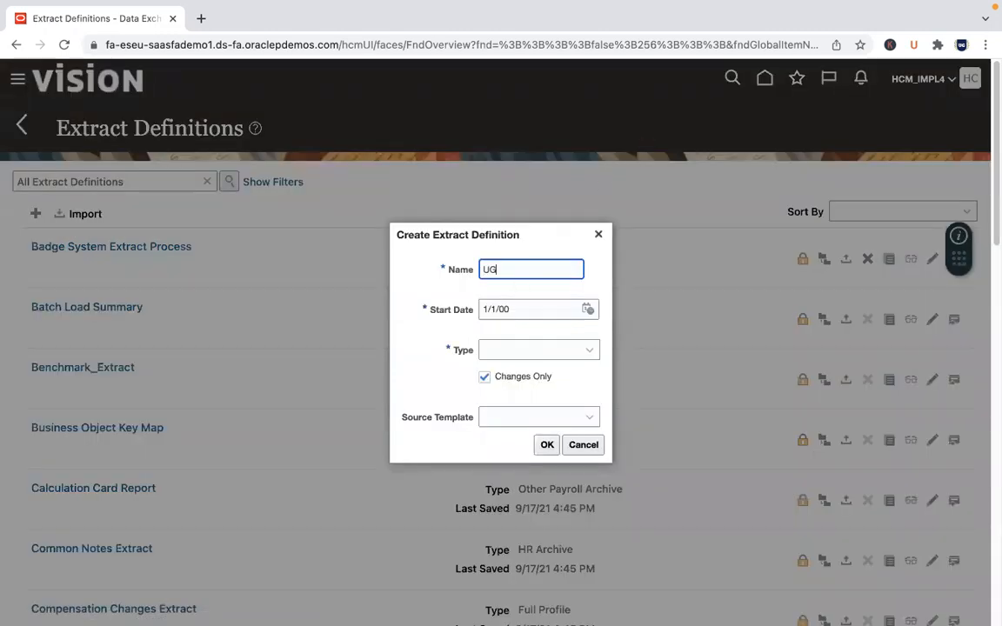
text(2 HCM)
click(584, 445)
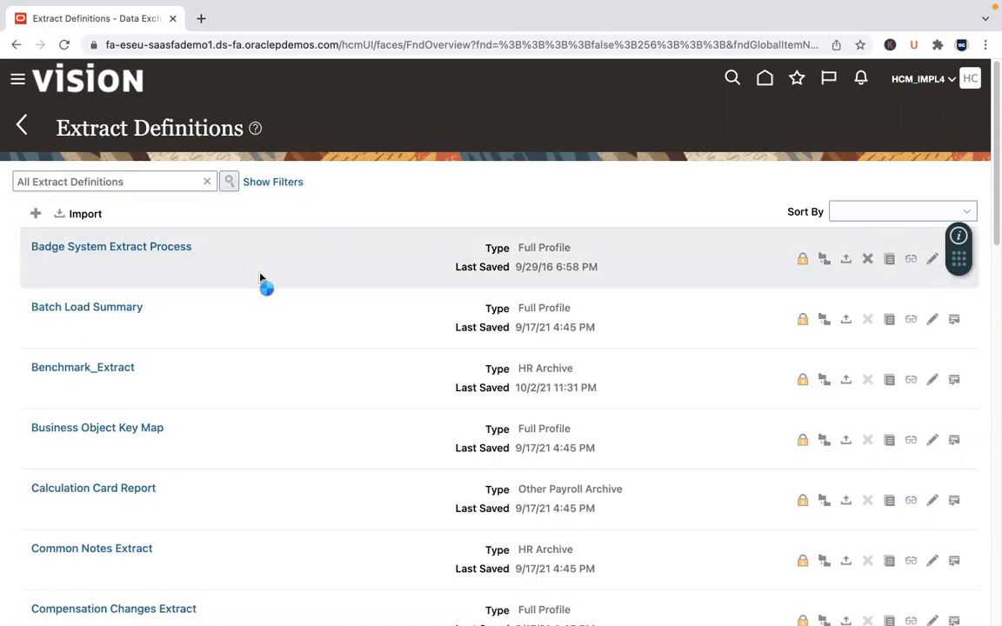
Search the extract definitions for "UG2", then clear the search term and rerun the search.
click(144, 182)
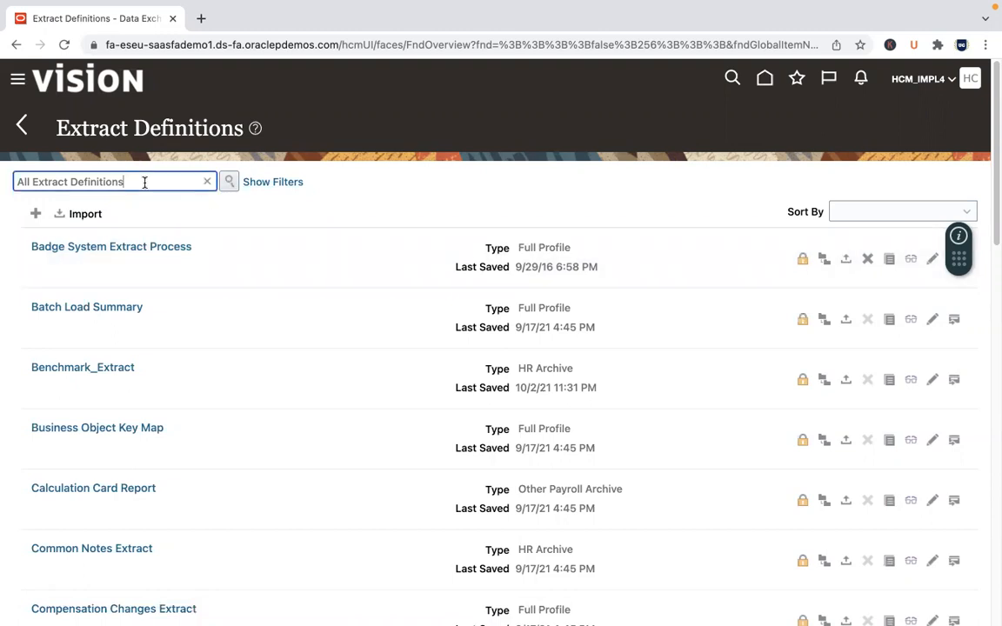
text(UG2)
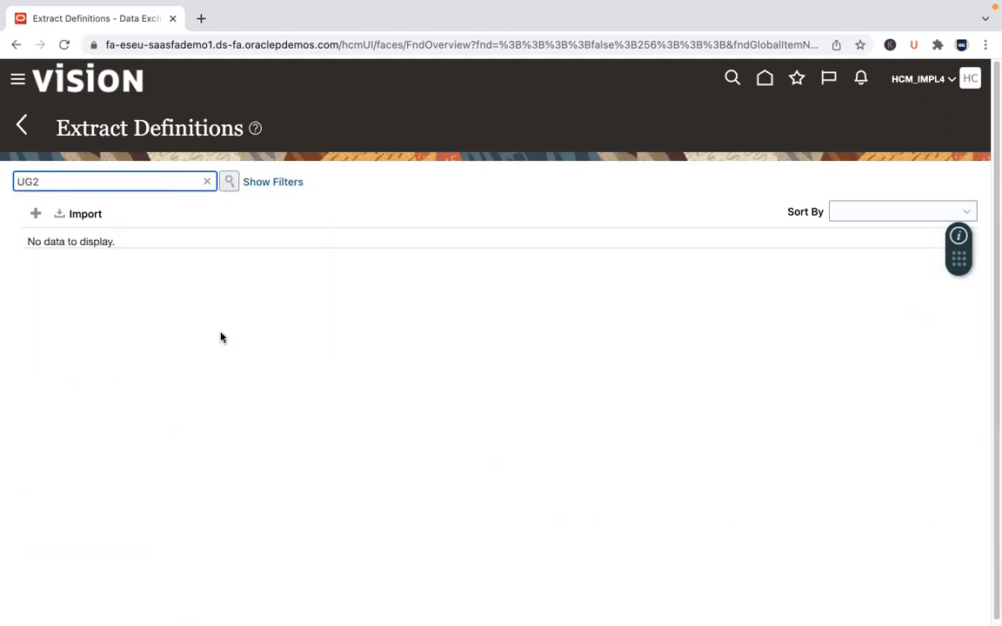
click(68, 176)
key(BackSpace)
click(230, 183)
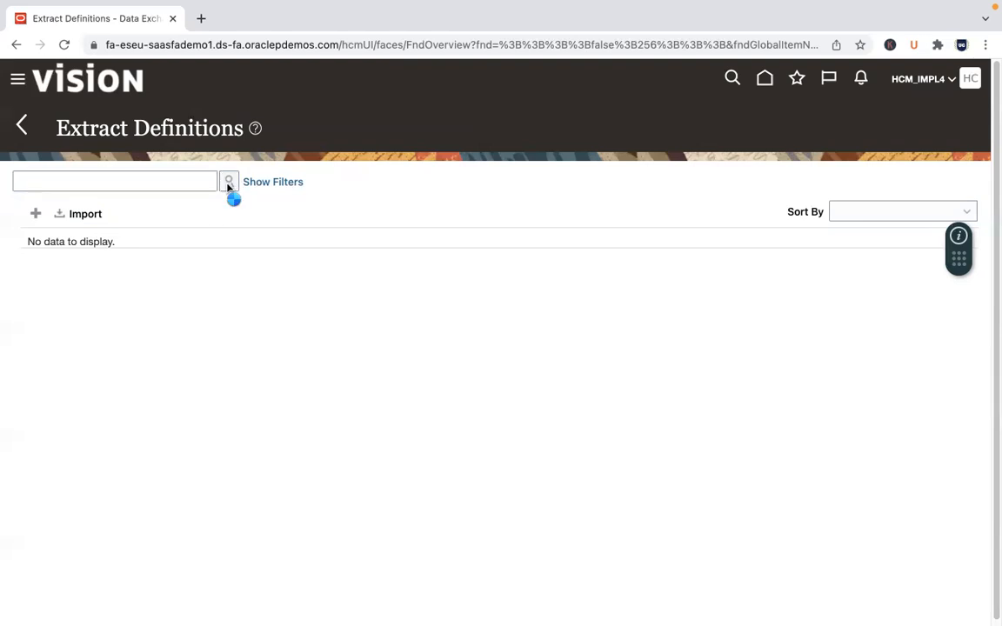
Return to Data Exchange and reopen Extract Definitions under HCM Extracts.
click(15, 123)
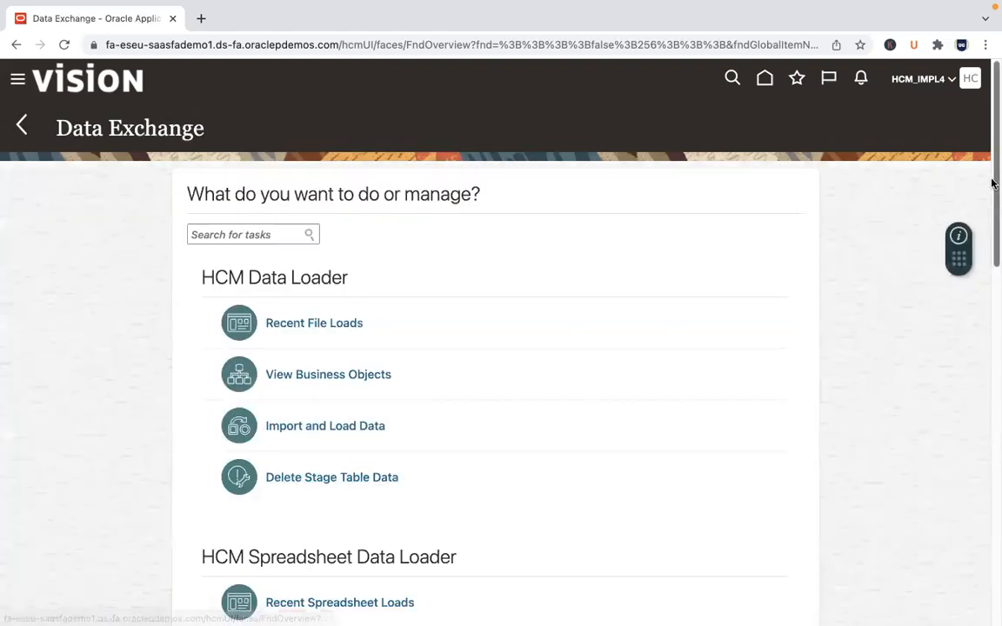
scroll(384, 461, down, 6)
click(342, 410)
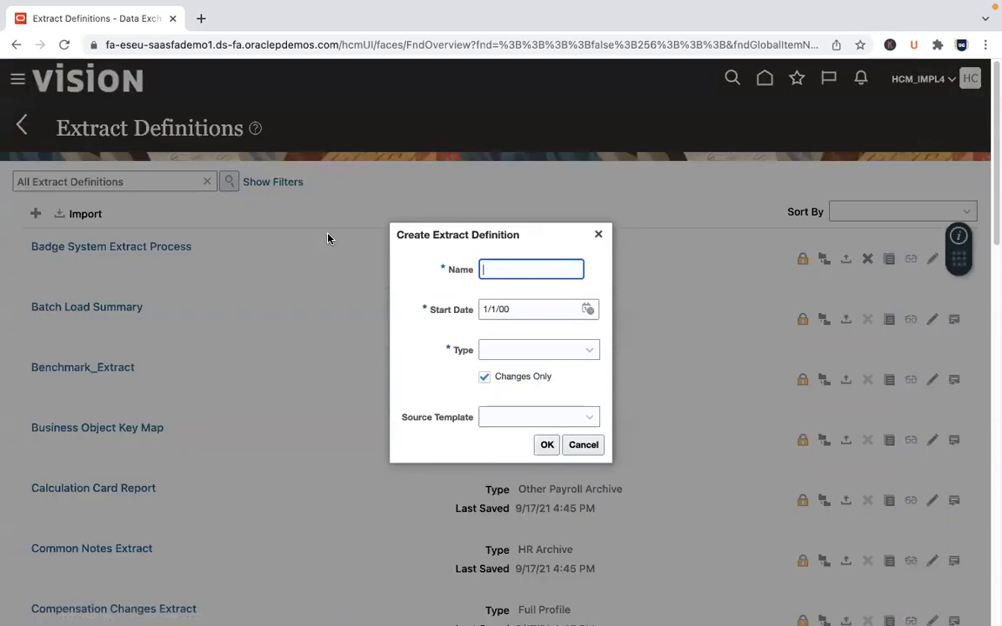
Create the extract definition "UG2 HCM Extract" with type HR Archive, Changes Only disabled and Report as consumer.
text(UG2 HCM Extract)
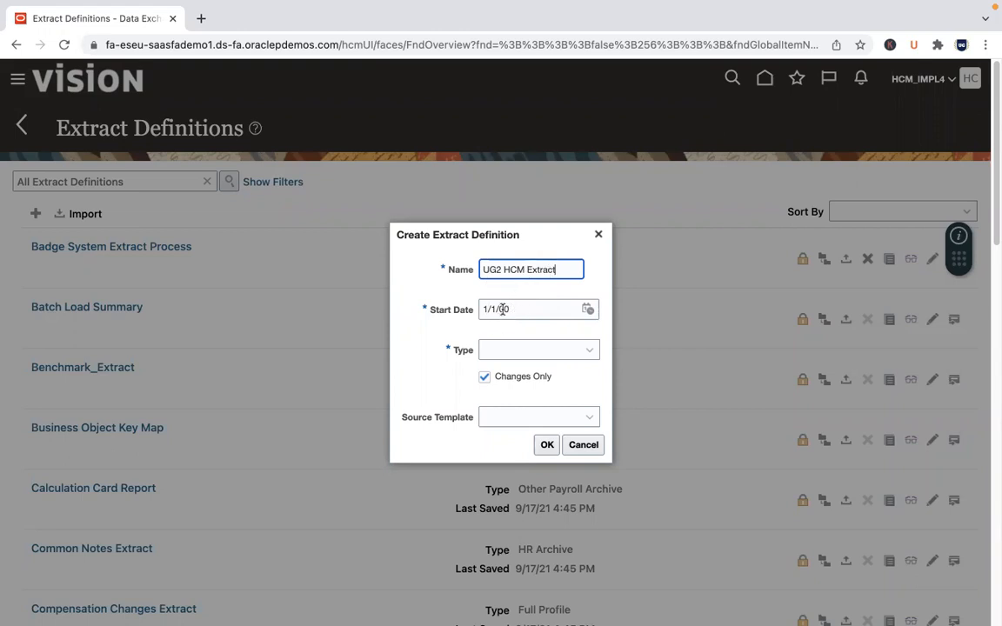
click(588, 351)
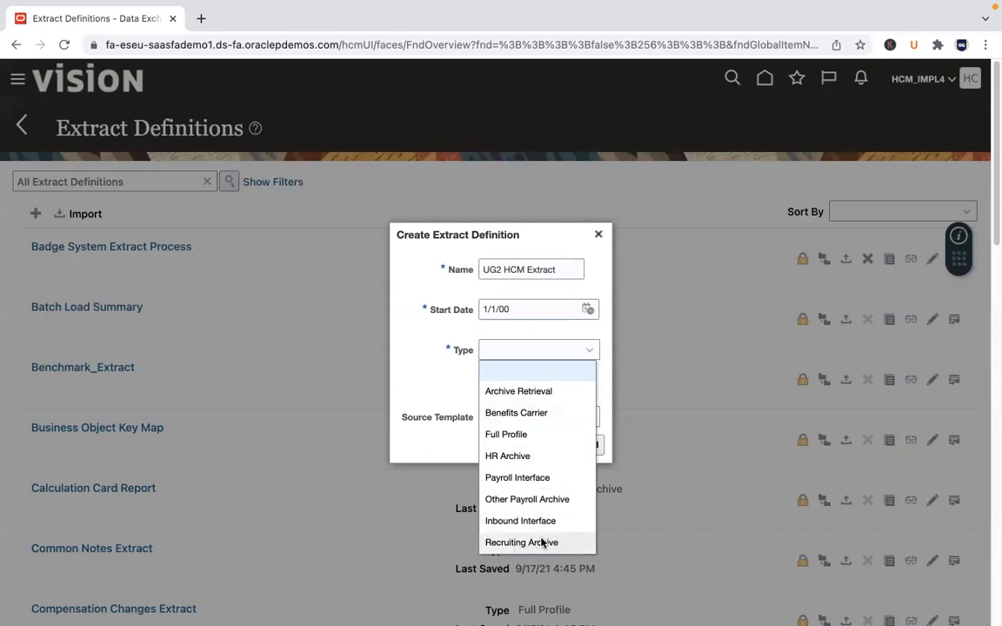
click(512, 455)
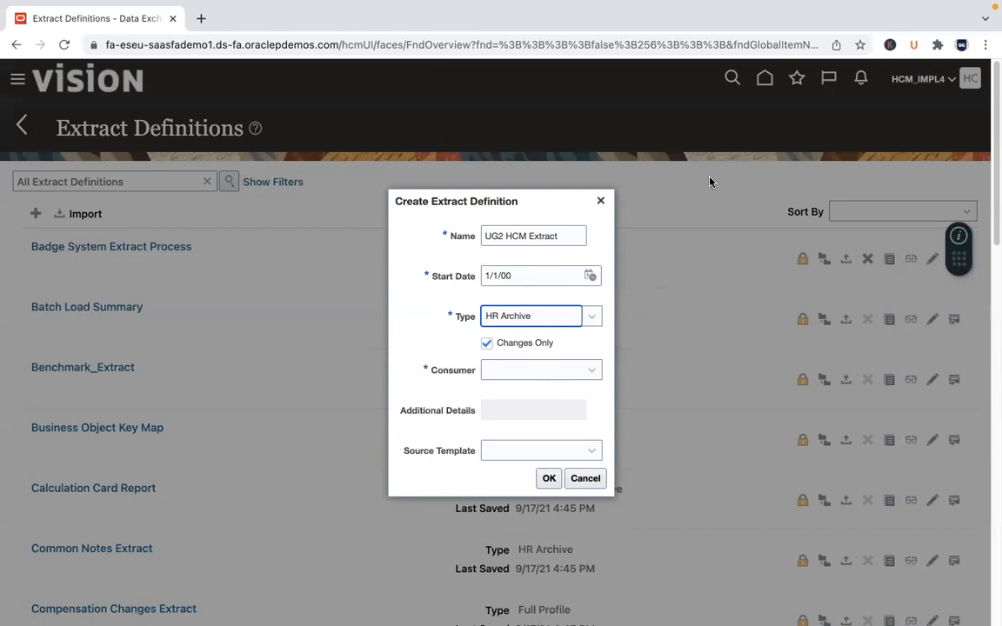
click(487, 345)
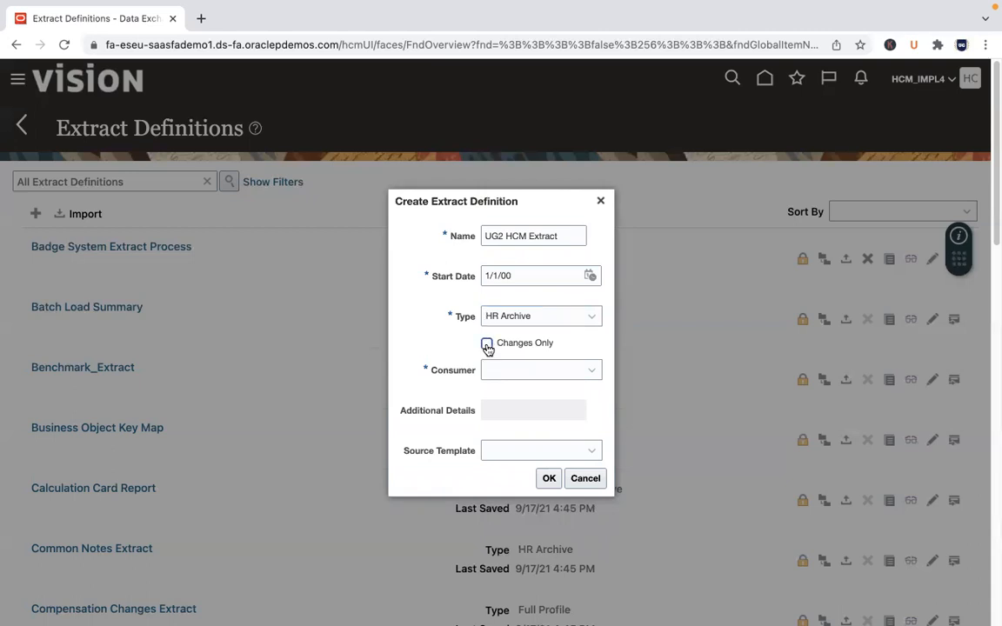
click(592, 370)
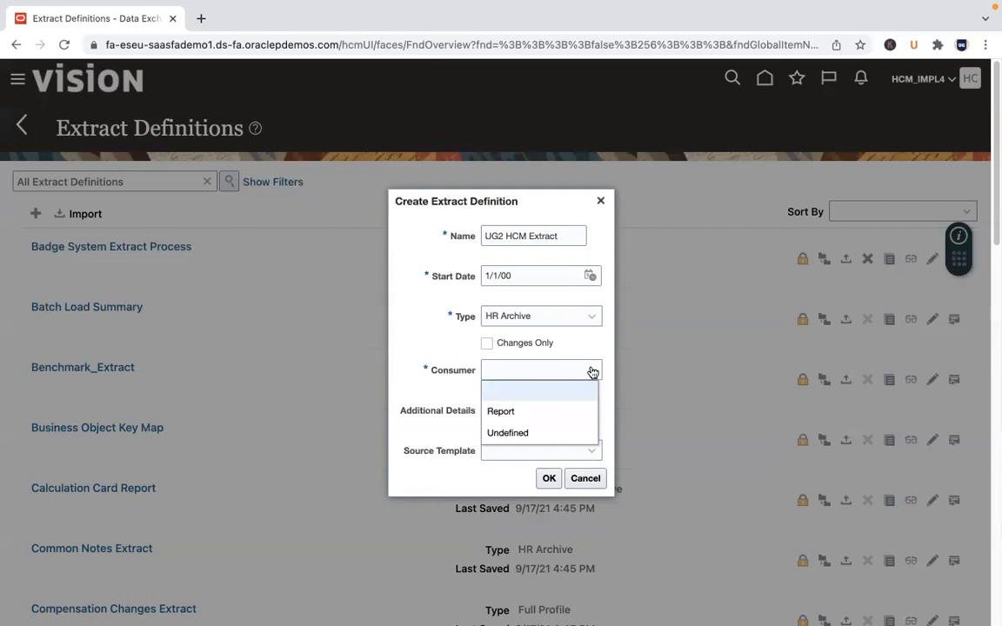
click(511, 413)
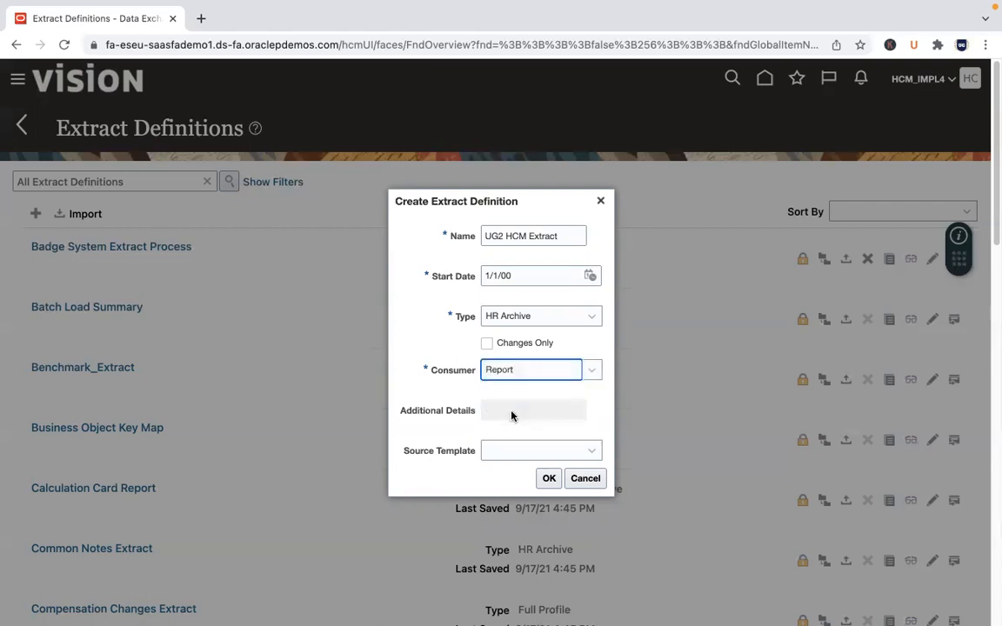
click(550, 479)
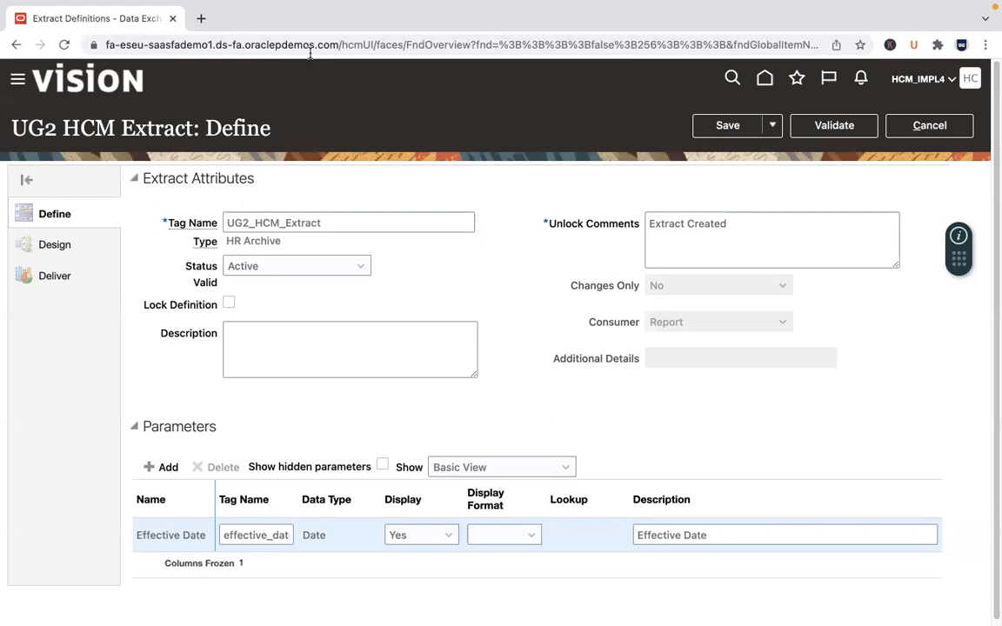
Copy the instance's base URL and open it with "cs" appended in a new browser tab to reach WebCenter Content.
click(279, 44)
click(342, 47)
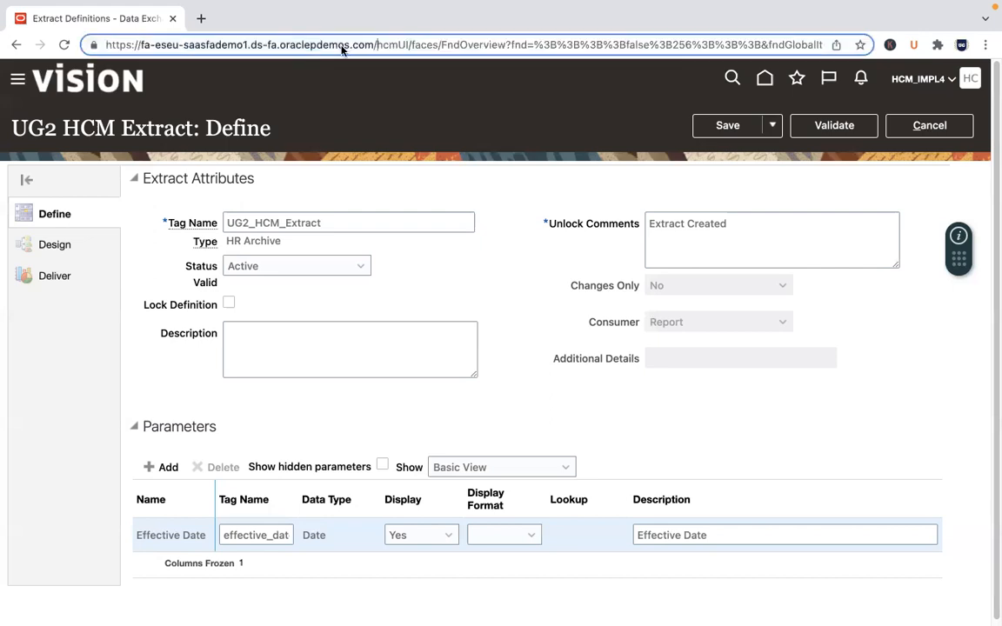
shift+click(105, 46)
key(super+c)
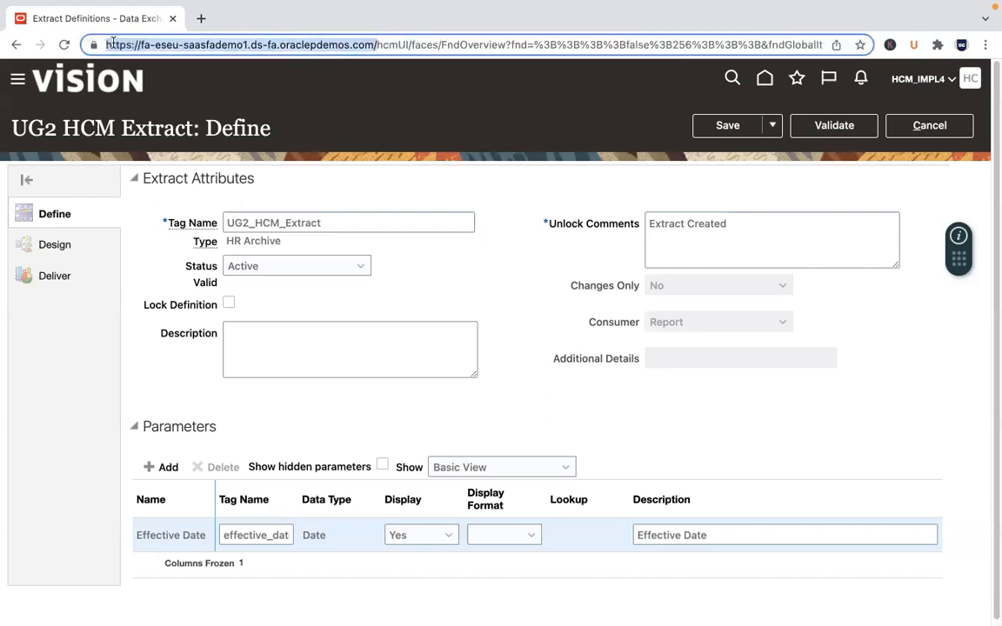
click(200, 18)
key(super+v)
text(cs)
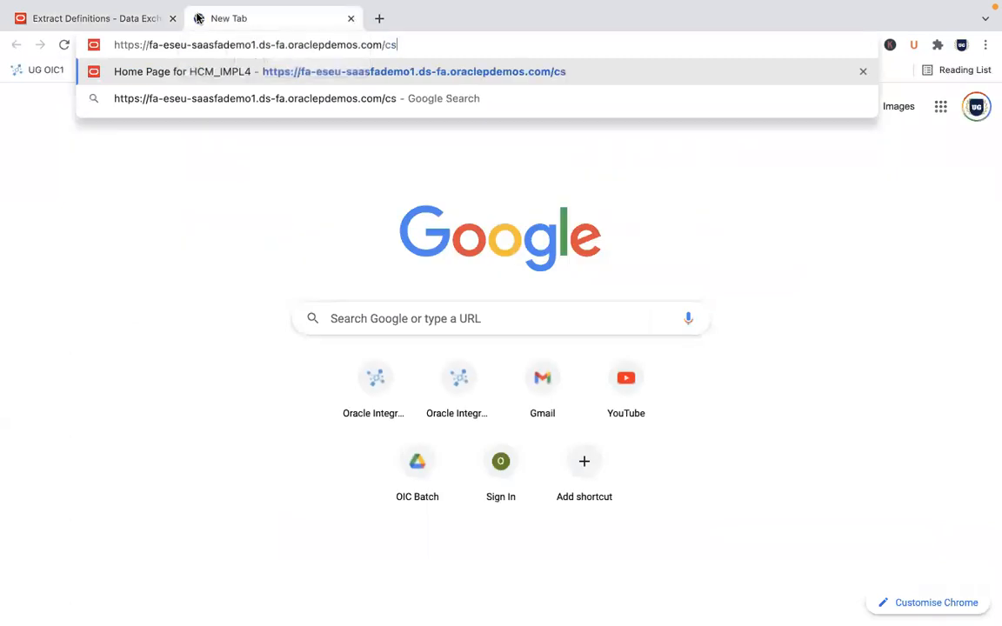
key(Return)
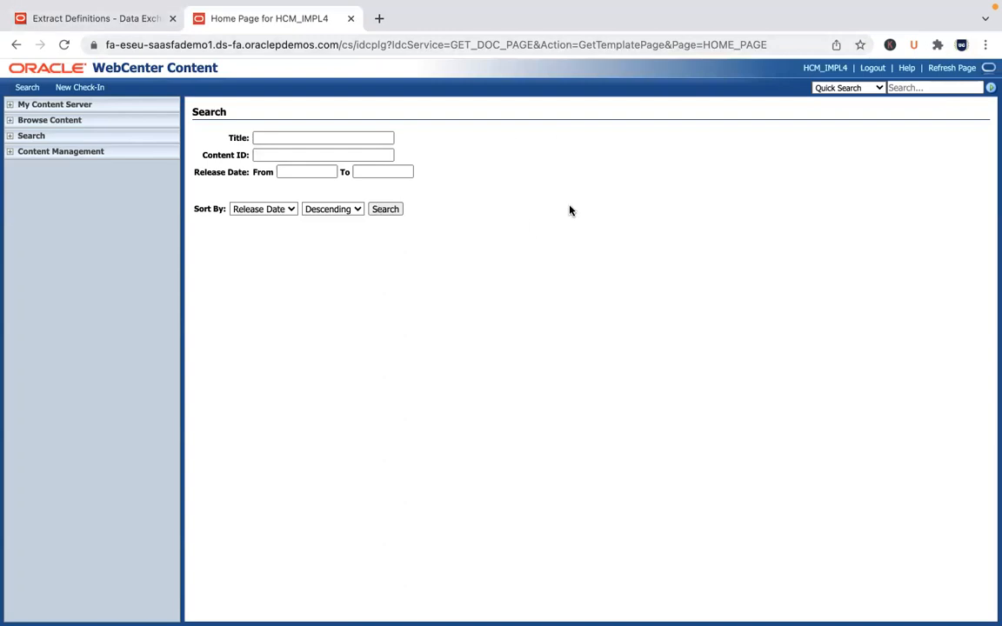
click(110, 21)
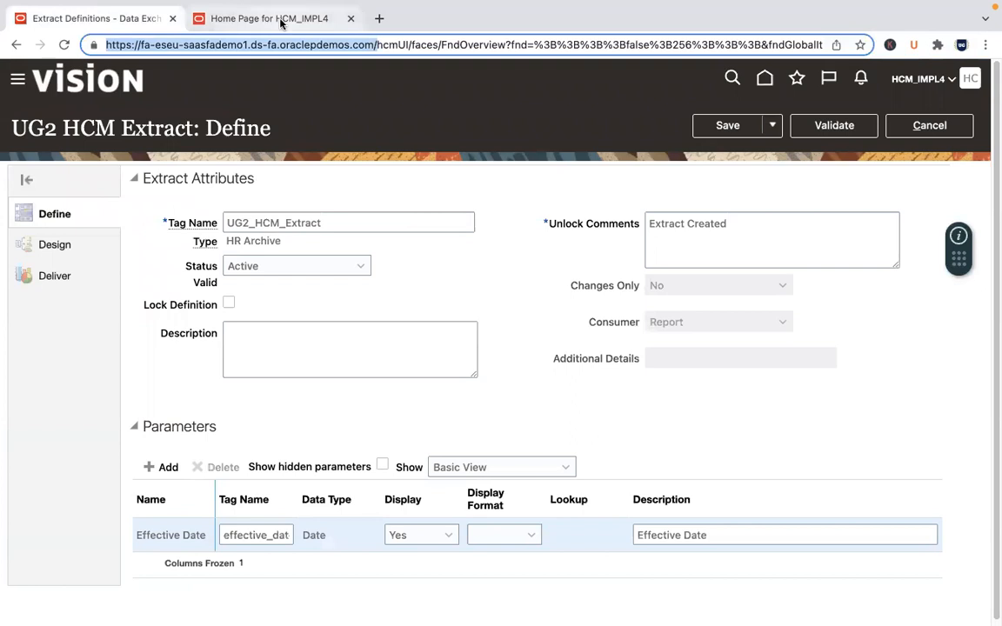
click(252, 19)
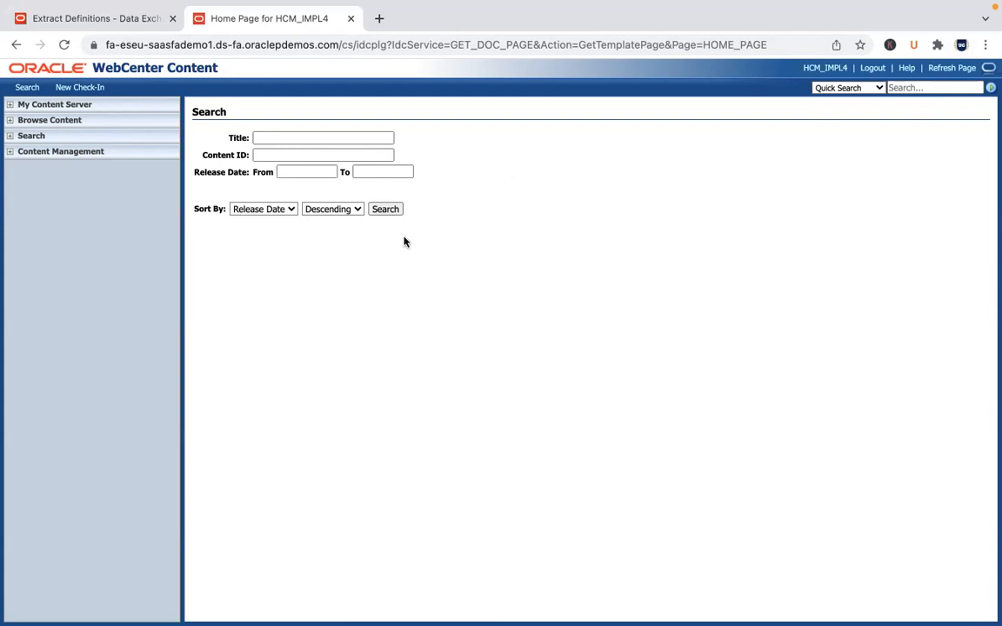
click(116, 21)
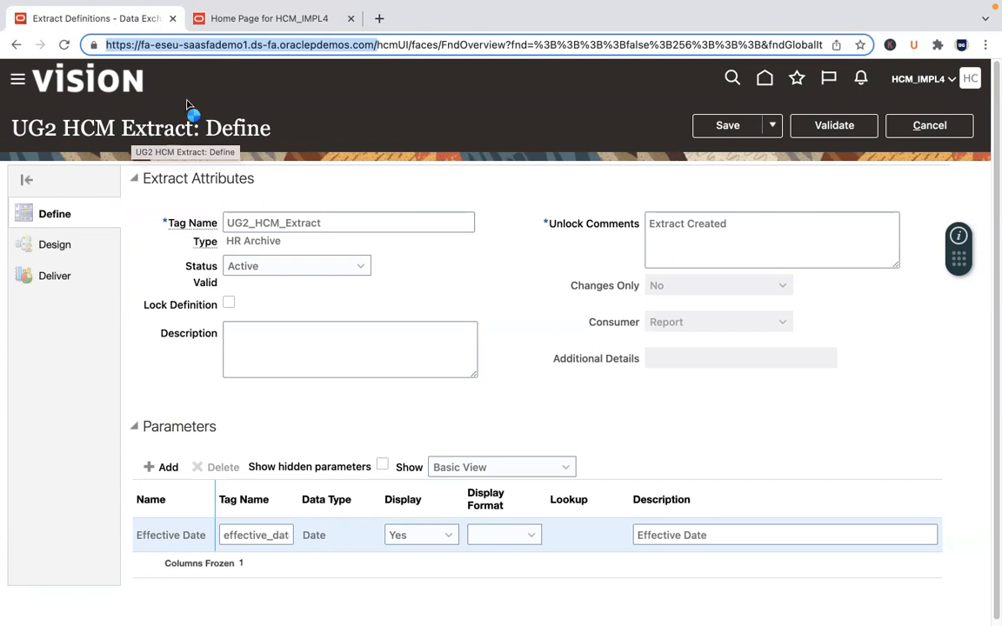
click(277, 14)
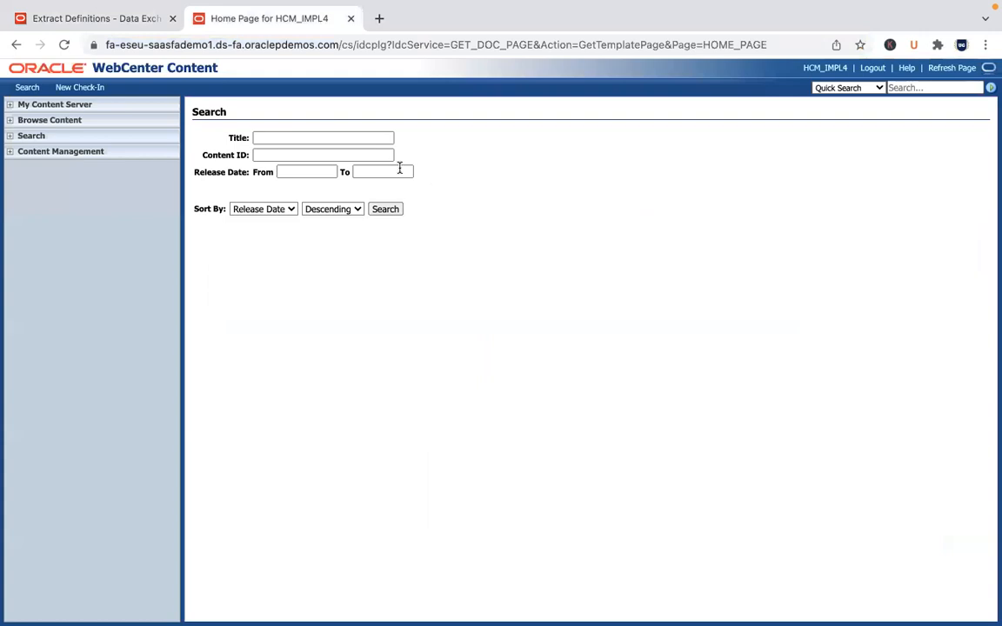
Return to the UG2 HCM Extract definition and open its Design page.
click(131, 21)
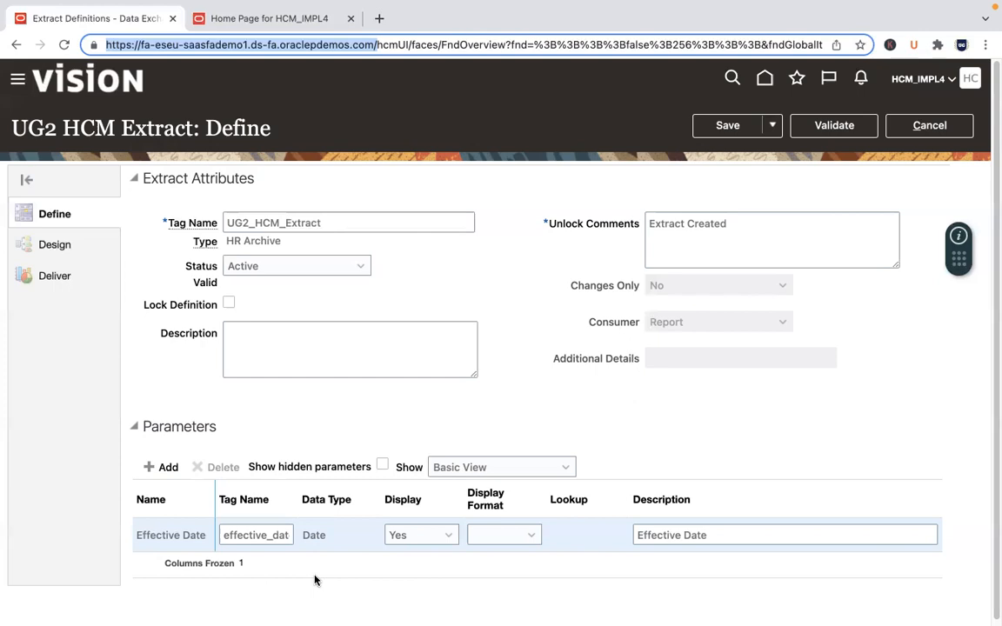
click(67, 248)
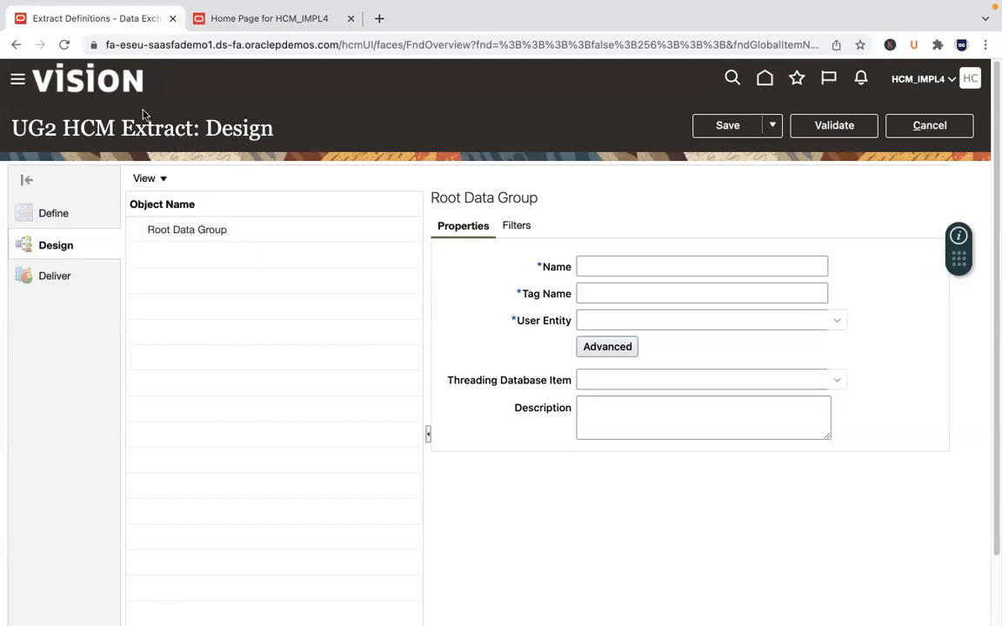
Name the root data group "persons" and accept the matching tag name.
click(667, 267)
text(persons)
key(Tab)
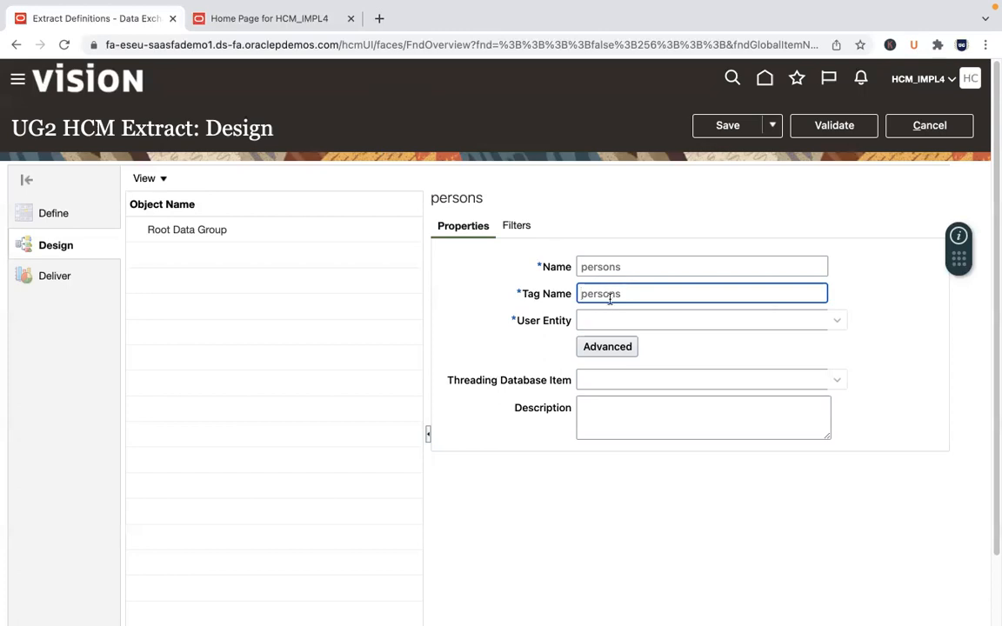
Search the user entities by the name "person" and assign PER_EXT_SEC_PERSON_UE (Persons) to the root data group.
click(831, 323)
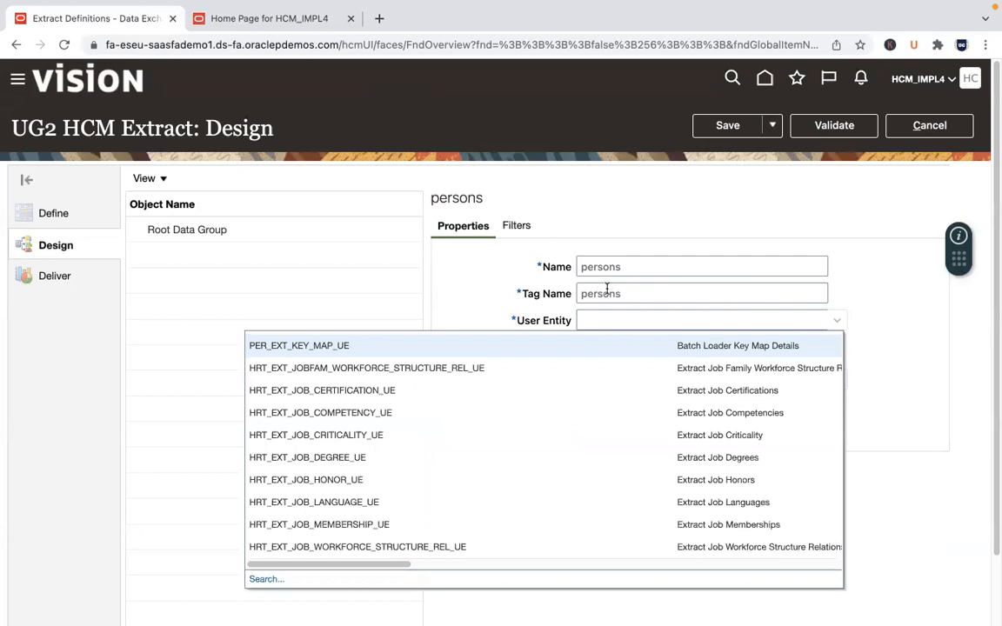
click(265, 579)
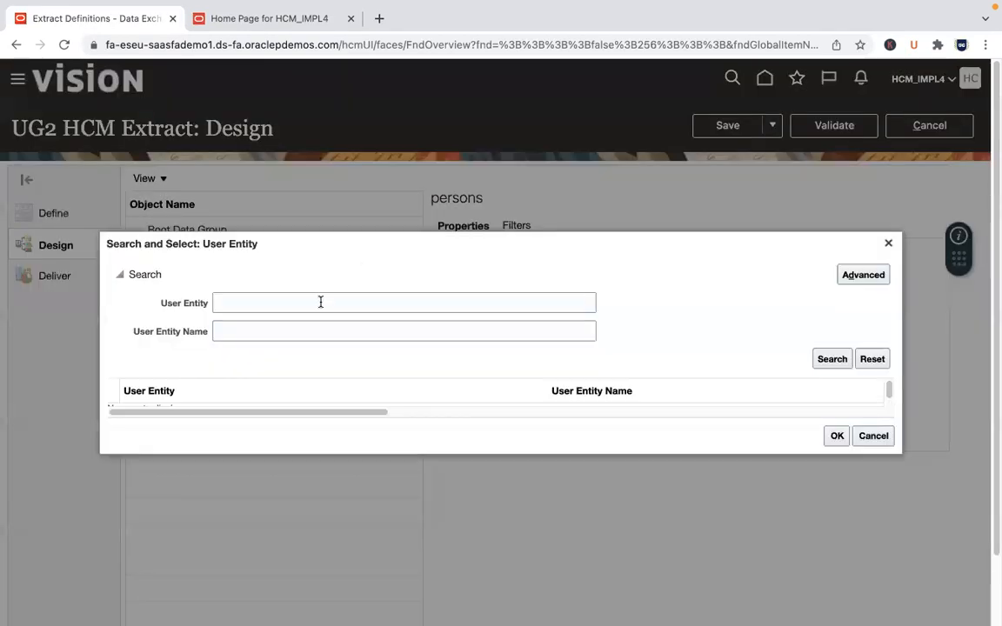
click(316, 305)
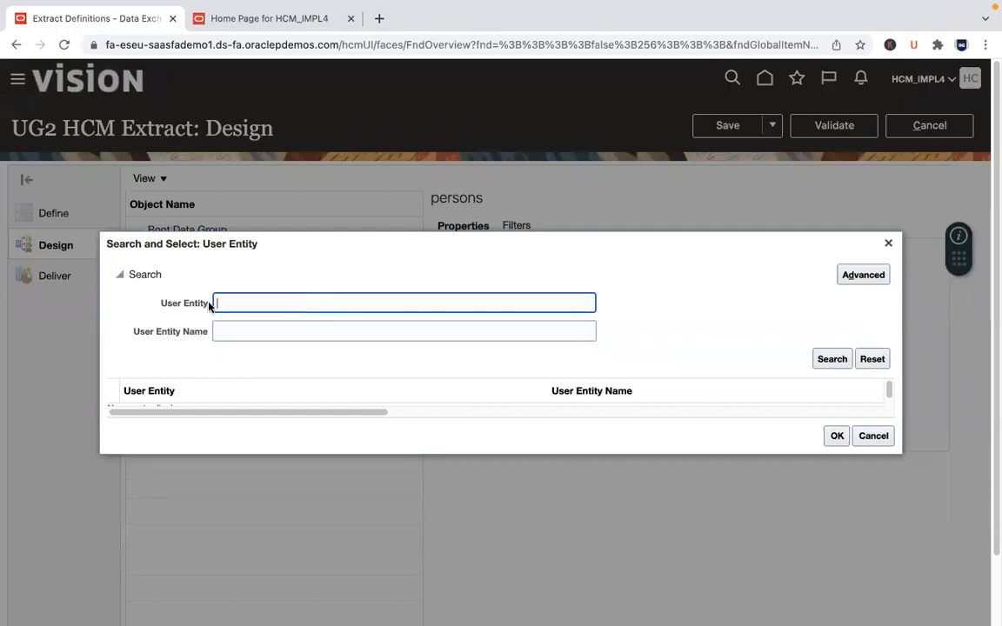
click(228, 331)
text(person)
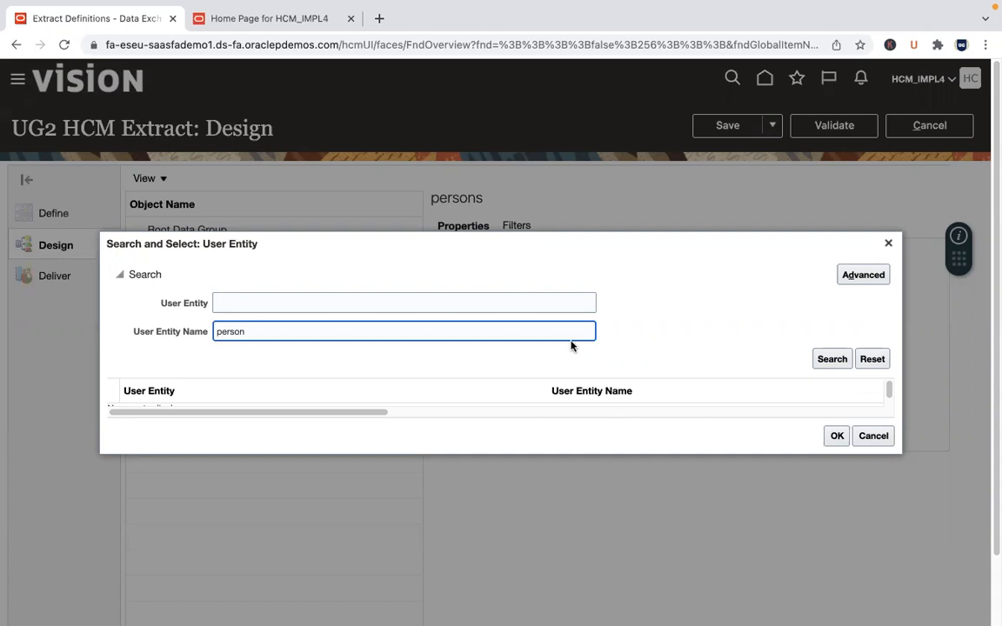
click(831, 359)
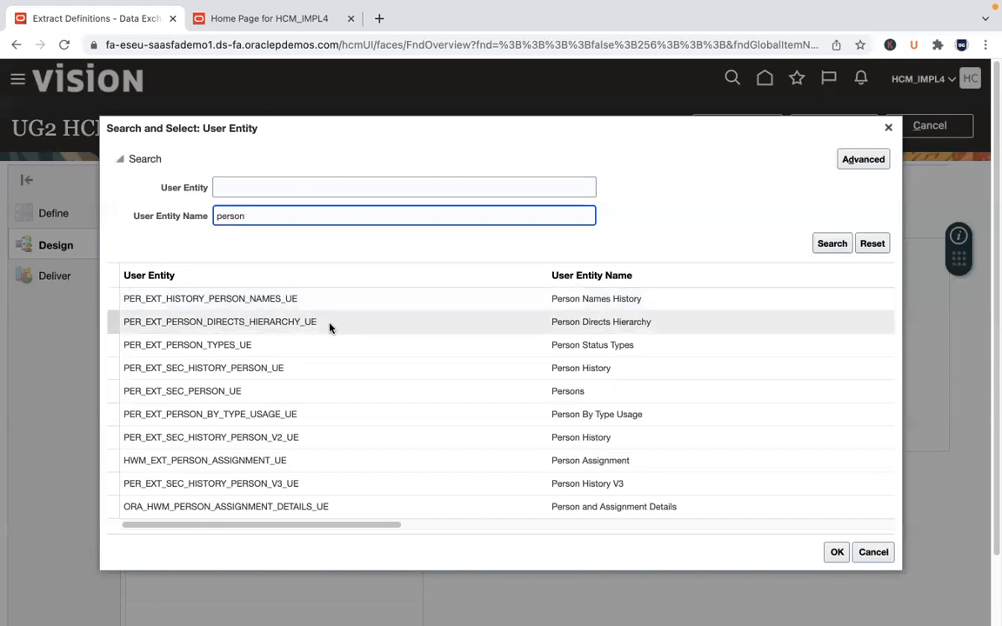
click(289, 399)
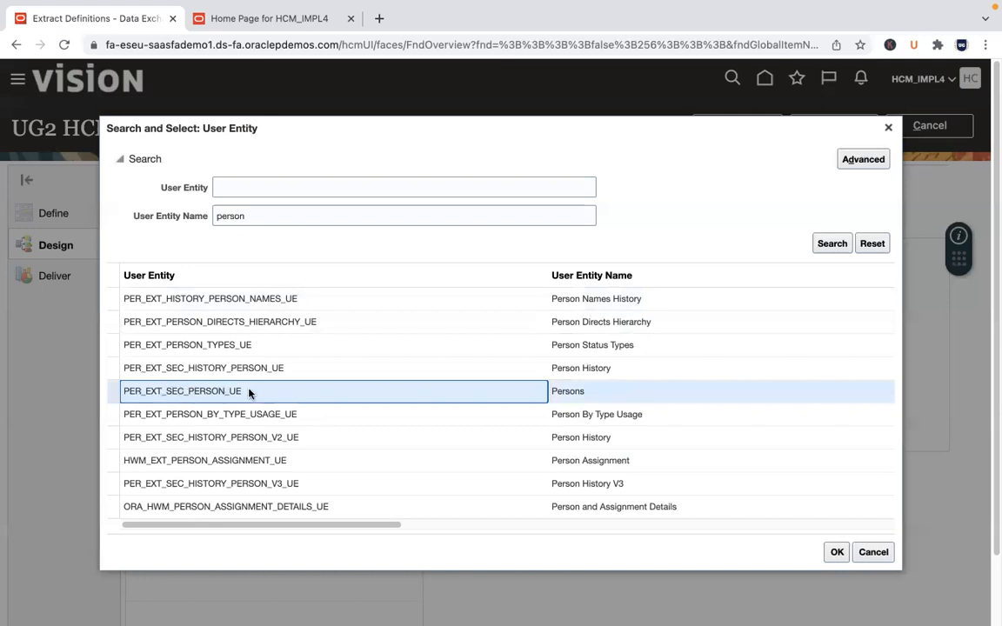
click(577, 395)
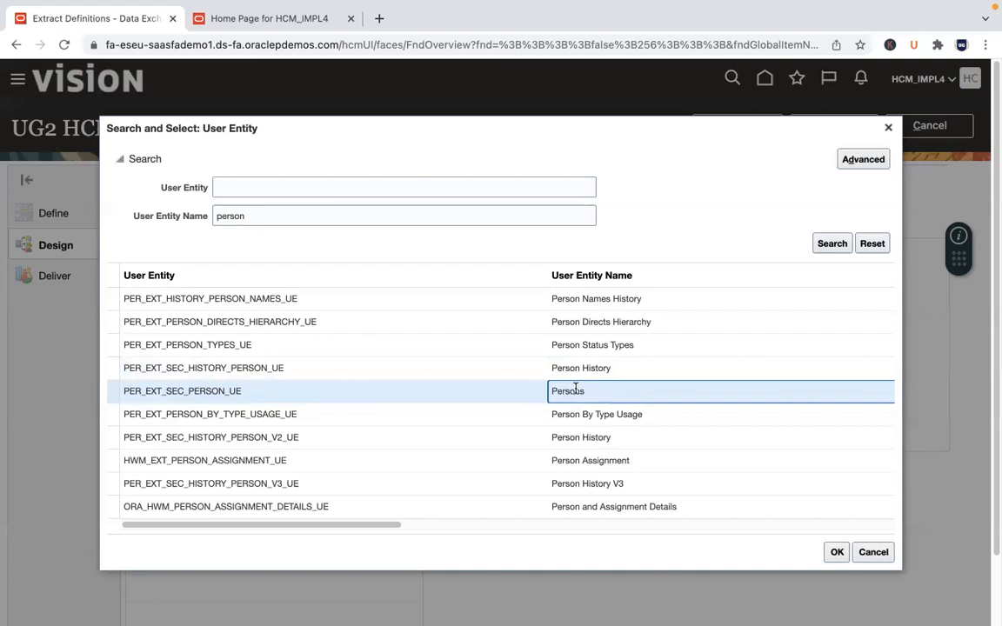
click(582, 414)
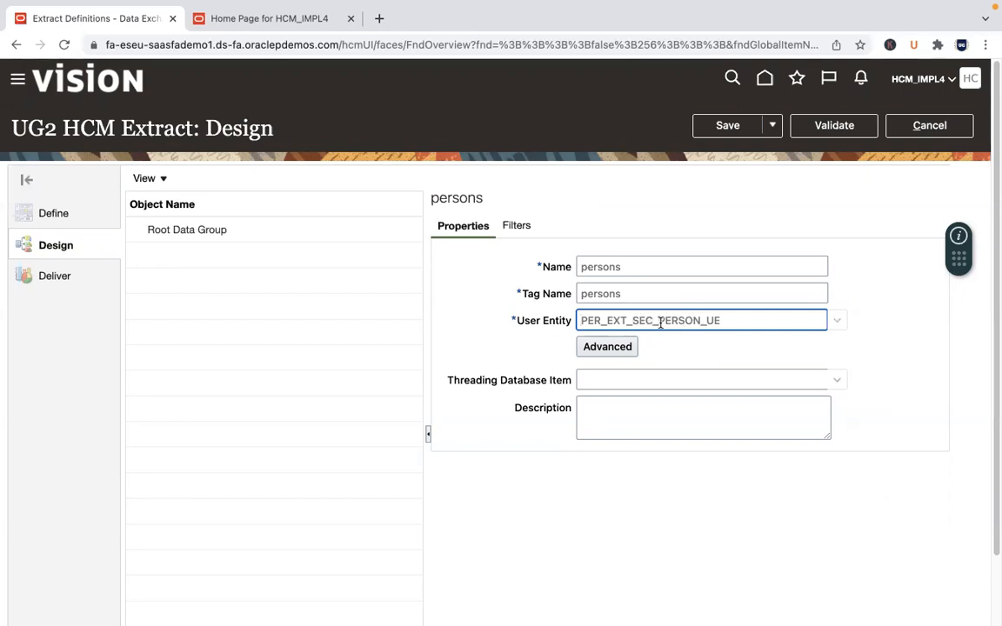
Try to look up the copied user entity PER_EXT_SEC_PERSON_UE in the advanced user entity selector, then close it.
double_click(729, 320)
key(ctrl+c)
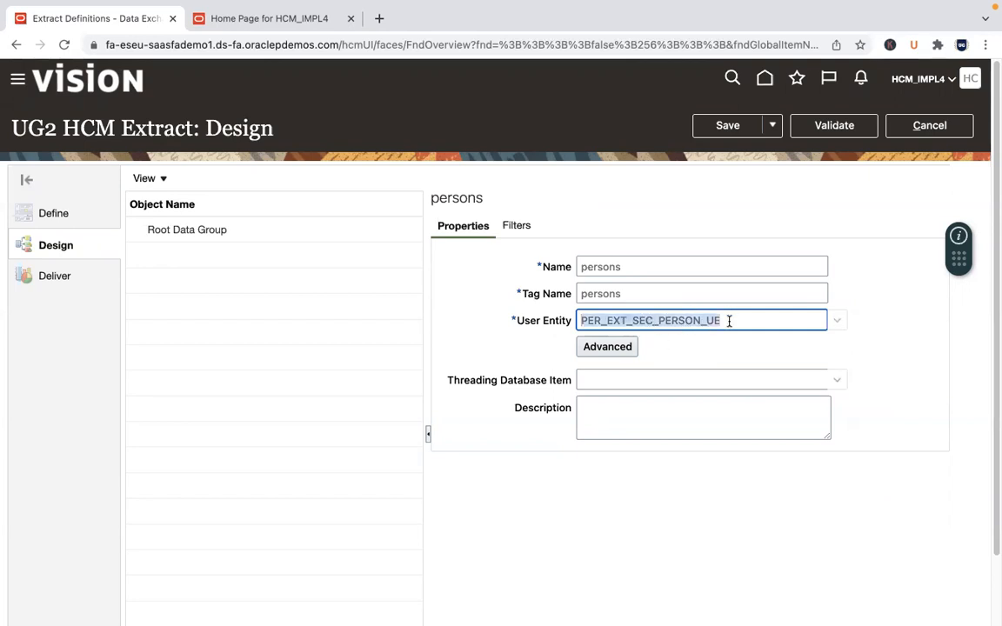
click(609, 350)
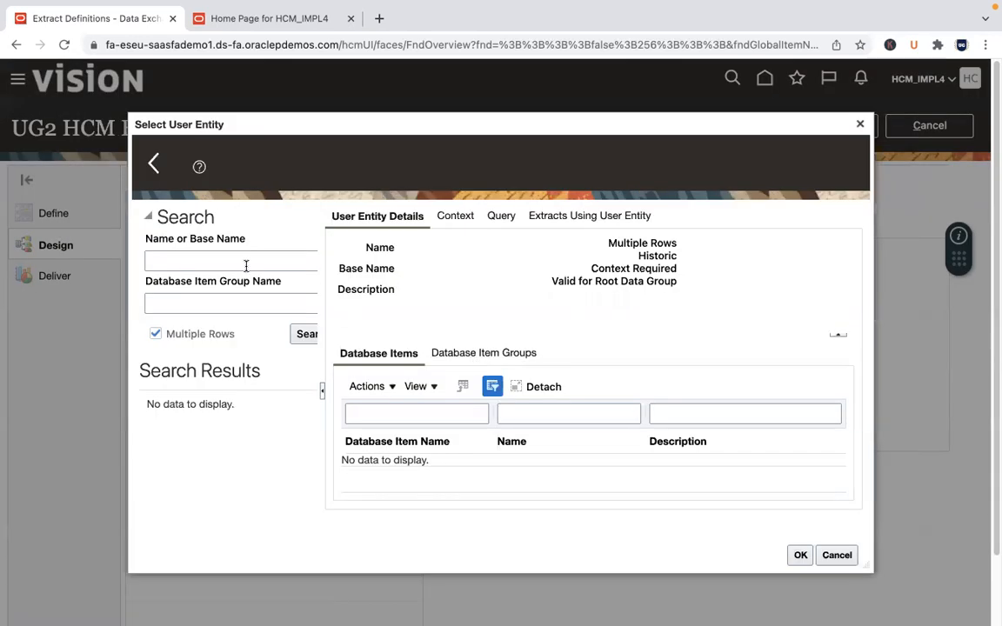
click(247, 266)
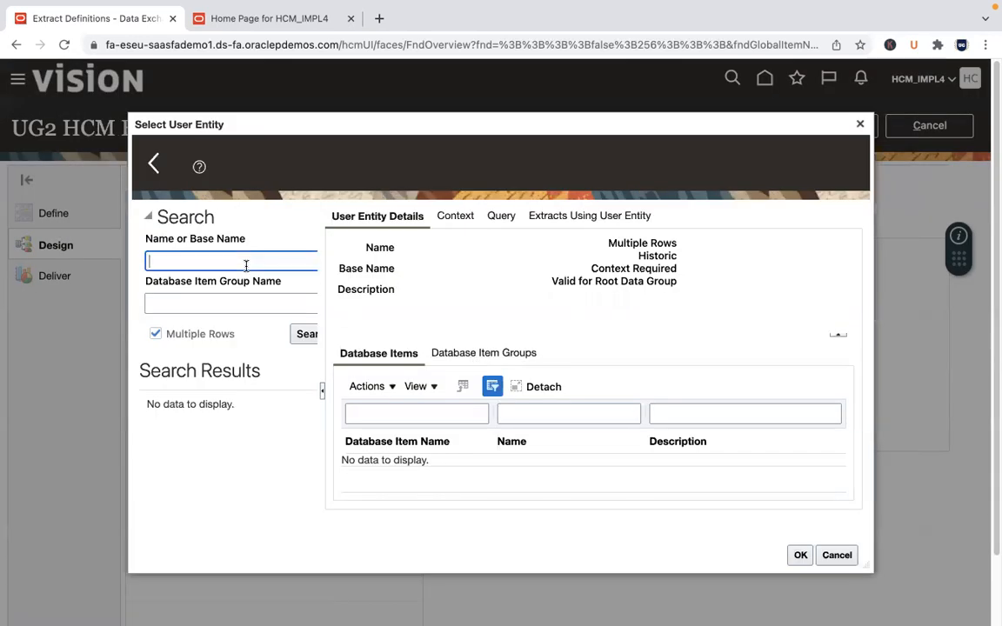
key(ctrl+v)
click(300, 336)
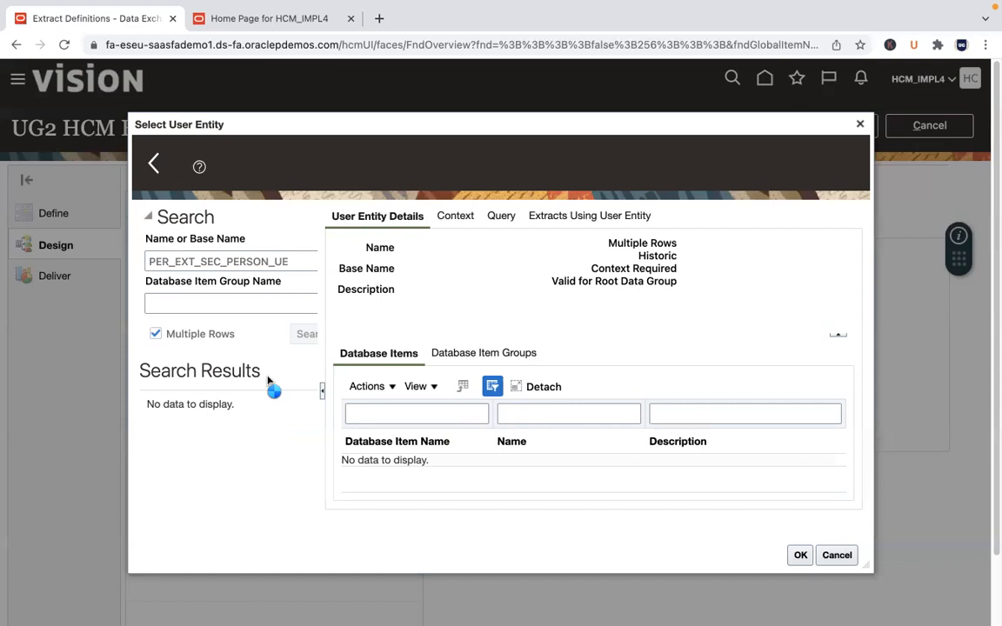
drag(321, 353, 351, 355)
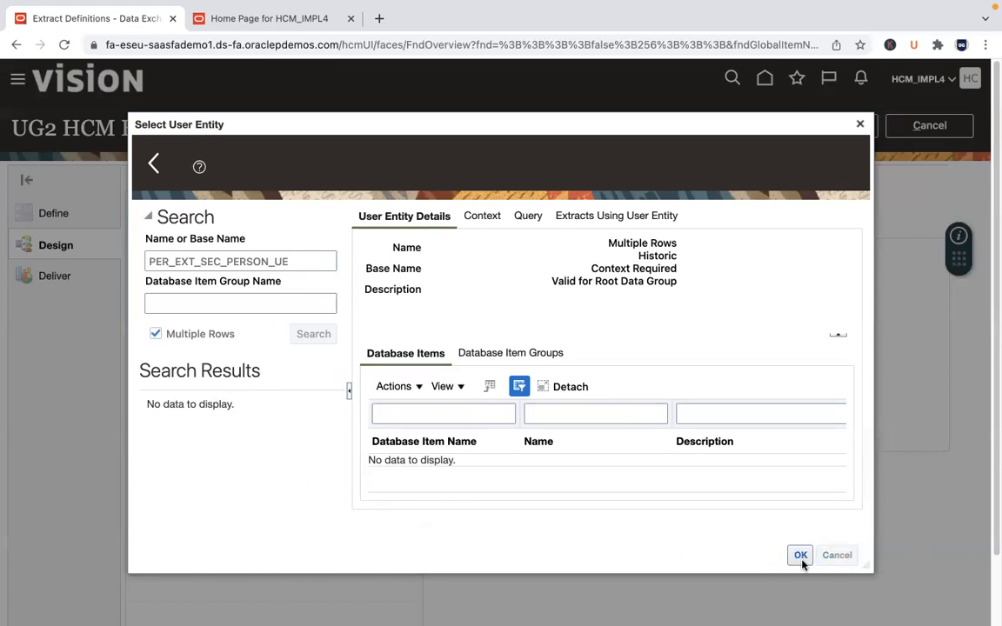
click(860, 127)
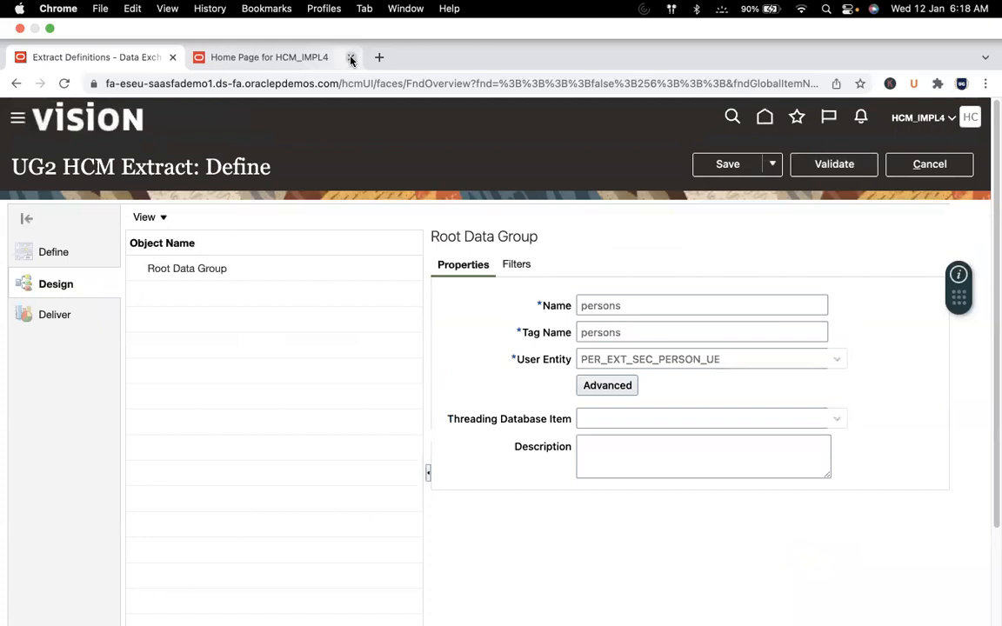
Open the eseu Oracle Applications instance in a new browser tab and go to View User Entity Details in Data Exchange.
click(378, 55)
text(eseu)
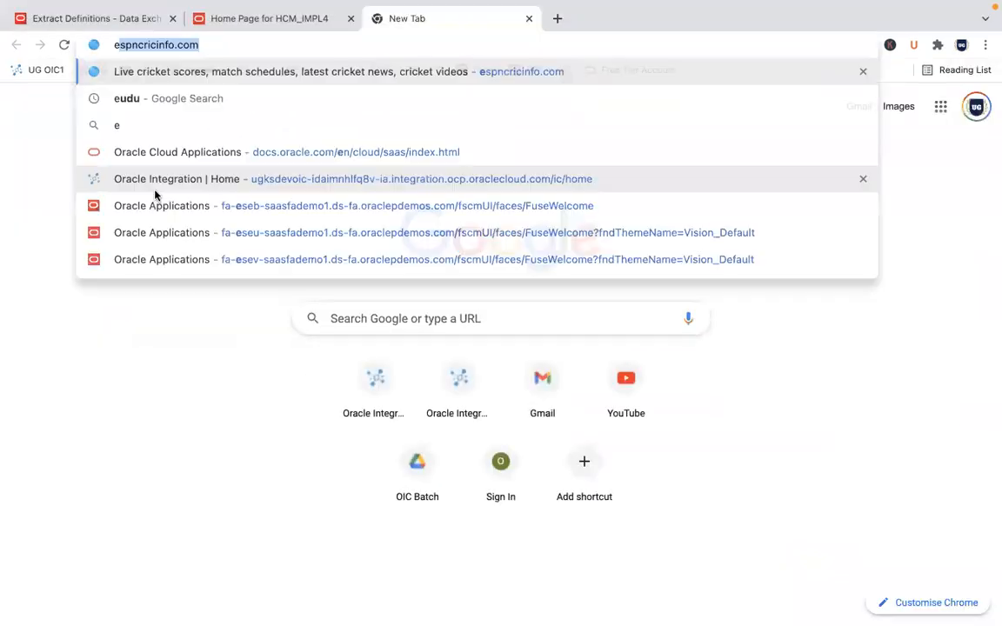
click(217, 208)
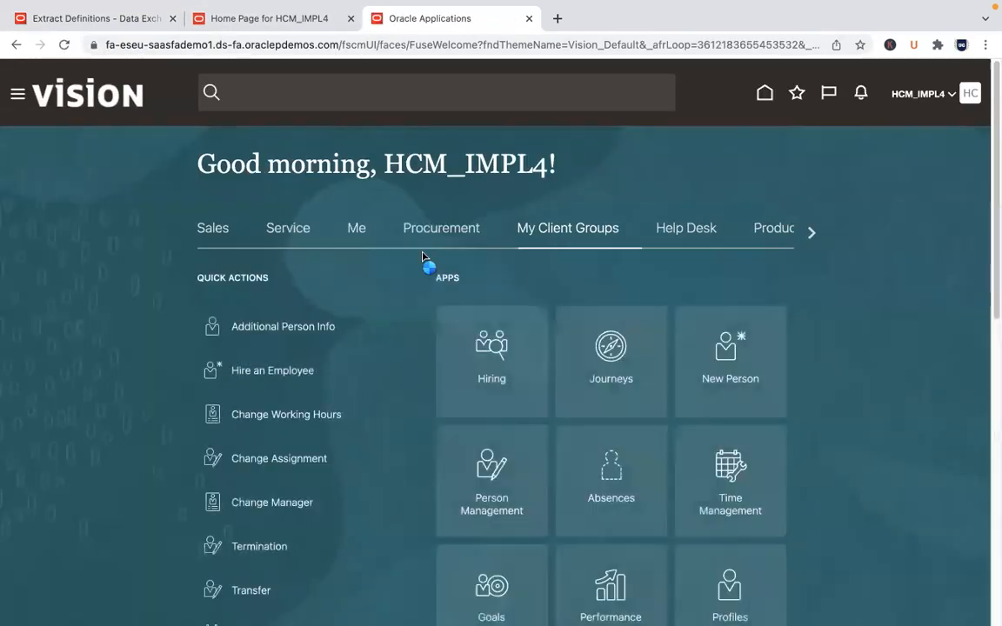
scroll(992, 163, down, 10)
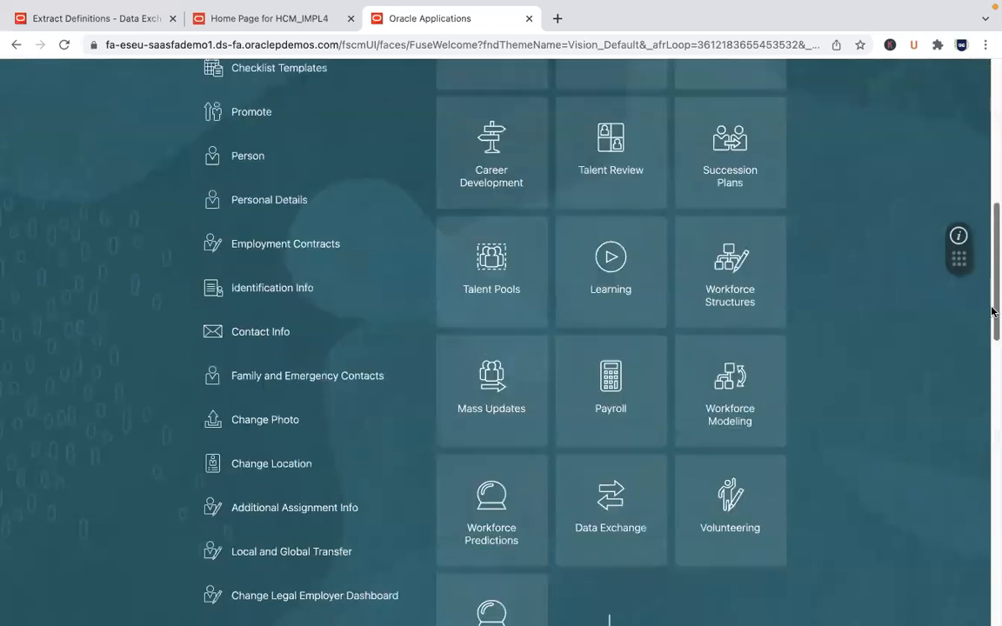
click(621, 480)
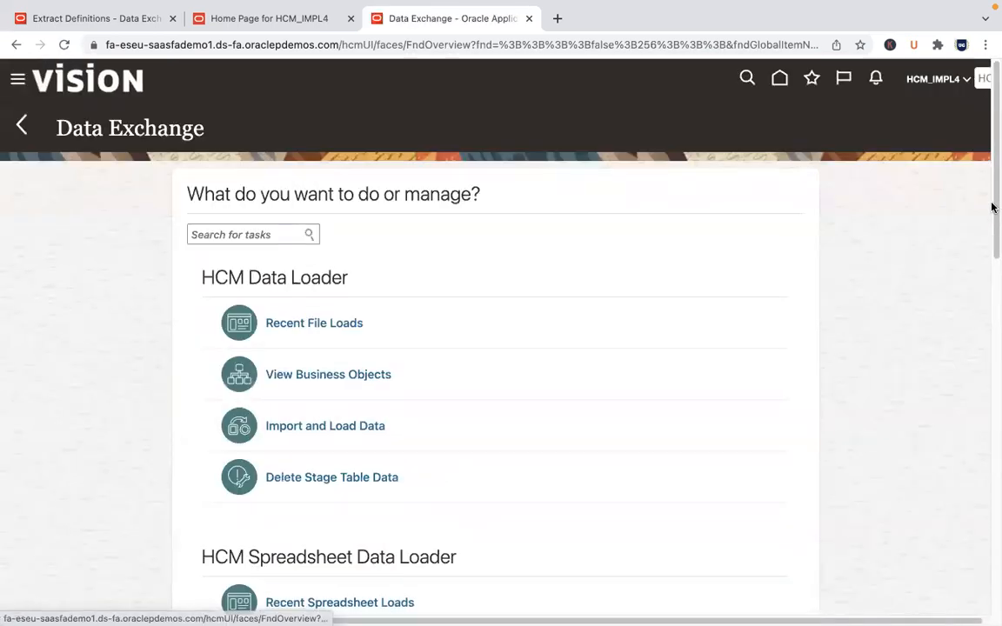
drag(992, 208, 991, 376)
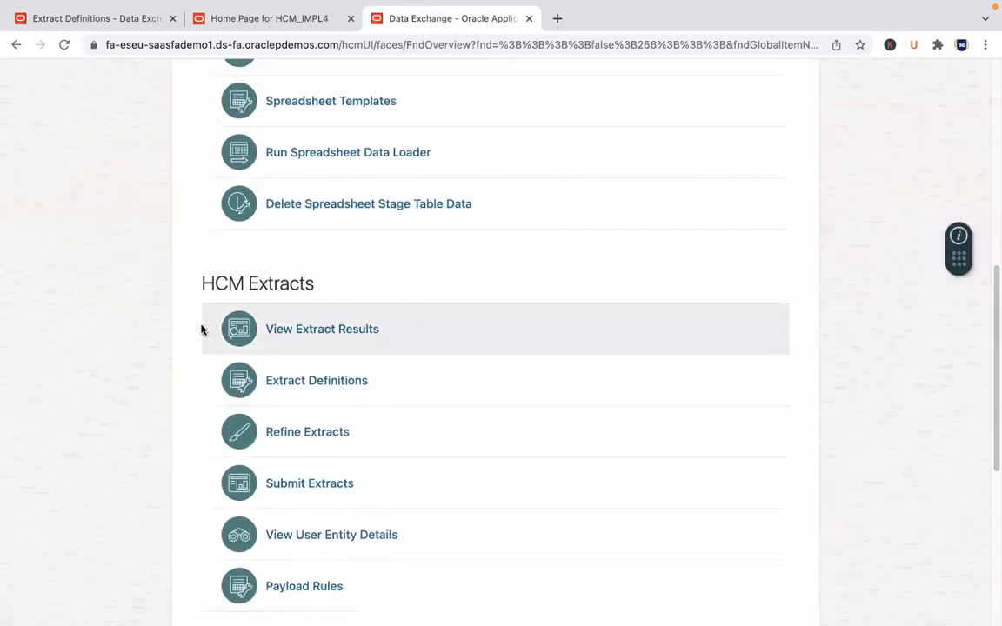
click(294, 541)
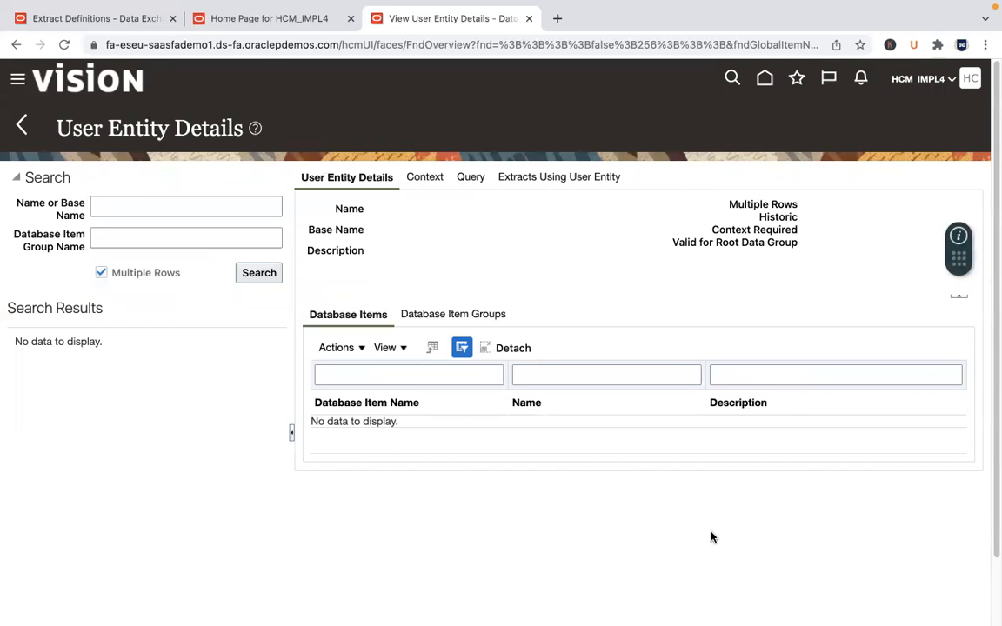
Search the user entity details for the name PER_EXT_SEC_PERSON_UE, leaving the database item group name empty.
click(165, 209)
key(ctrl+v)
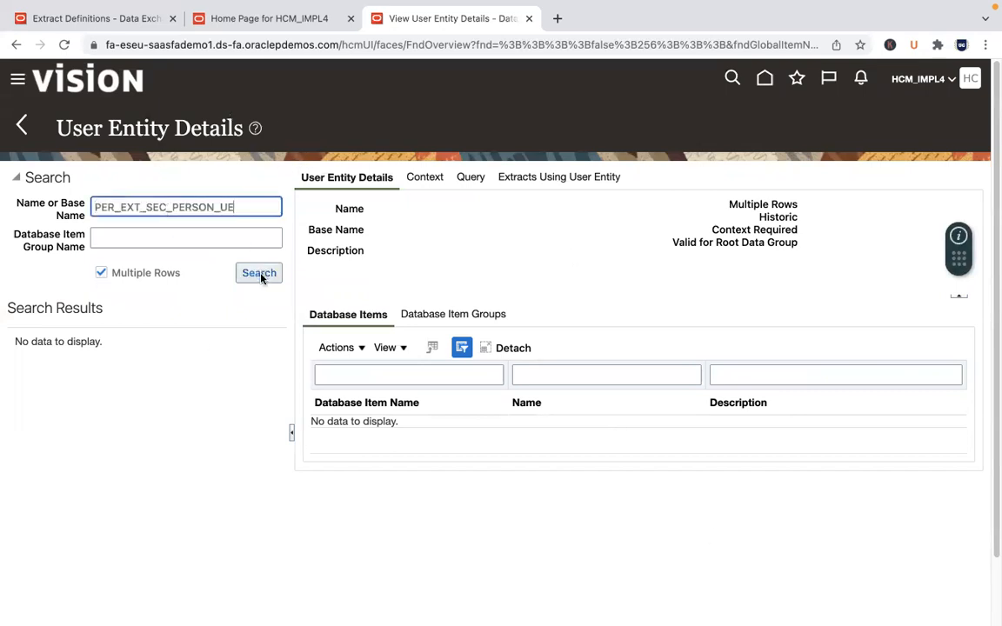
key(ctrl+a)
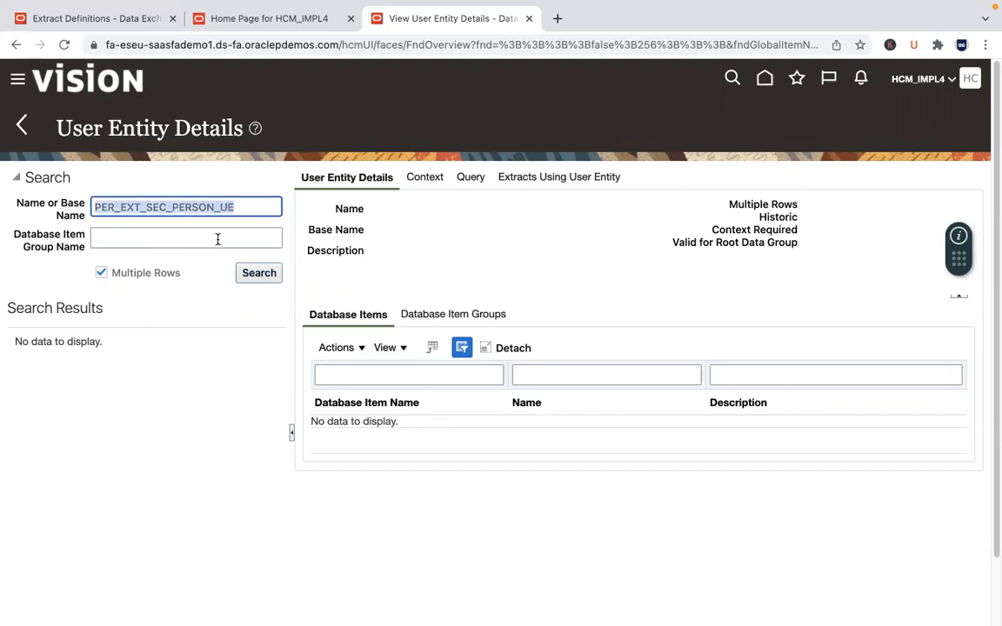
key(ctrl+x)
click(218, 238)
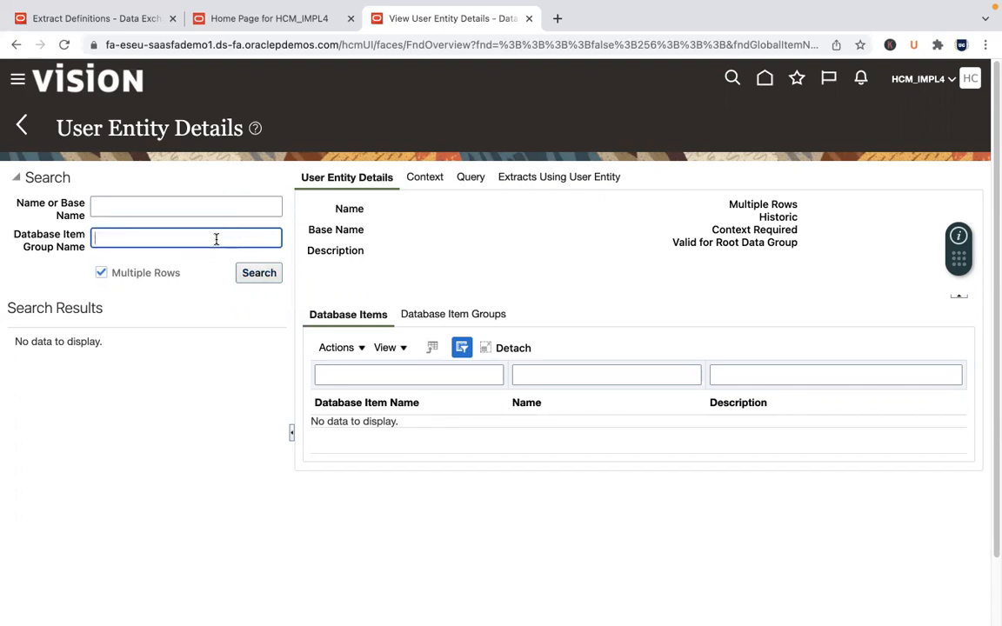
key(ctrl+v)
key(ctrl+a)
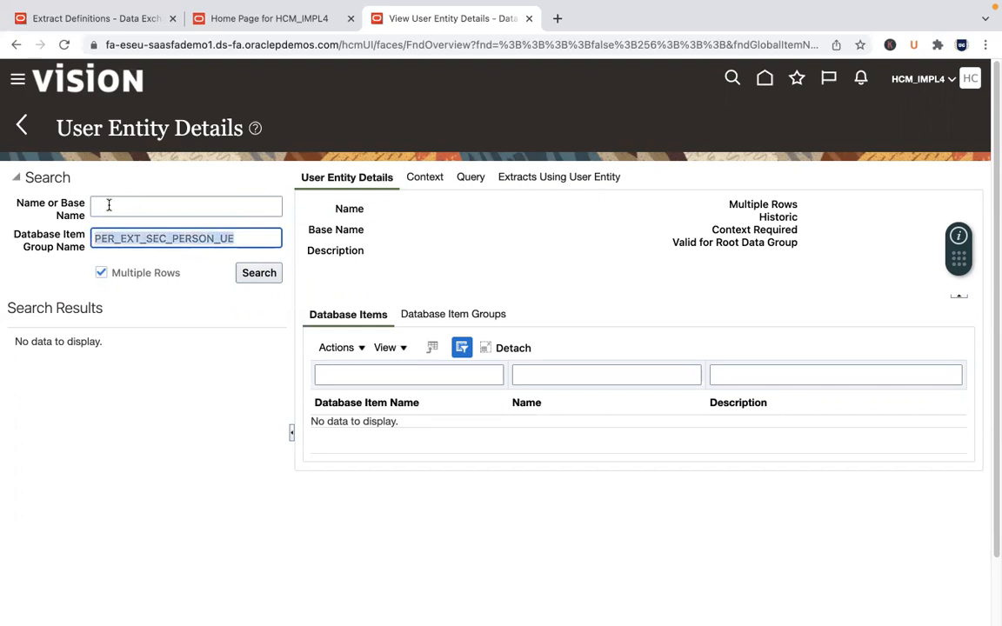
key(ctrl+x)
click(109, 205)
key(ctrl+v)
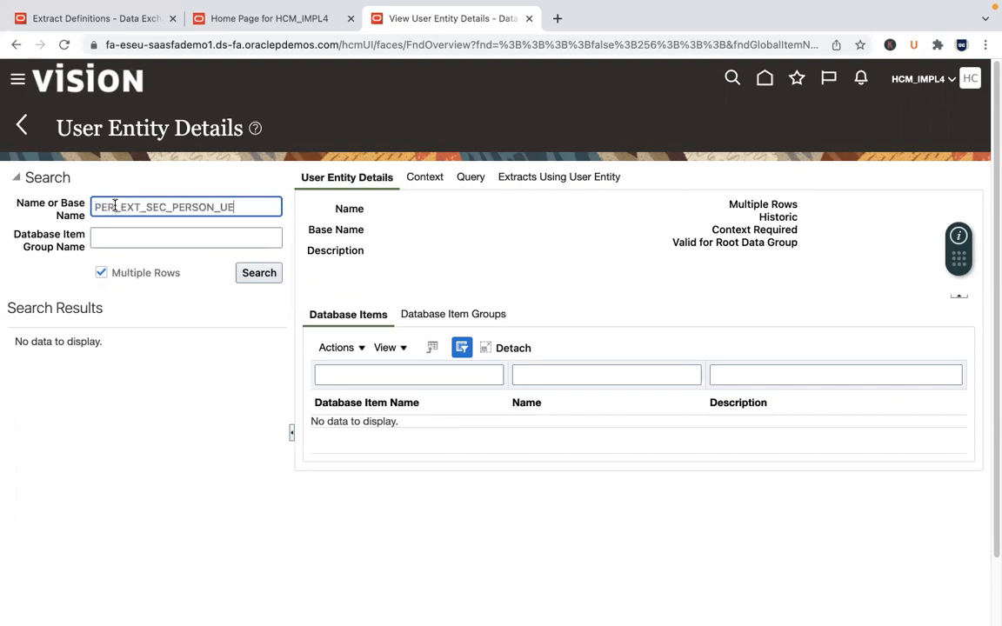
click(261, 274)
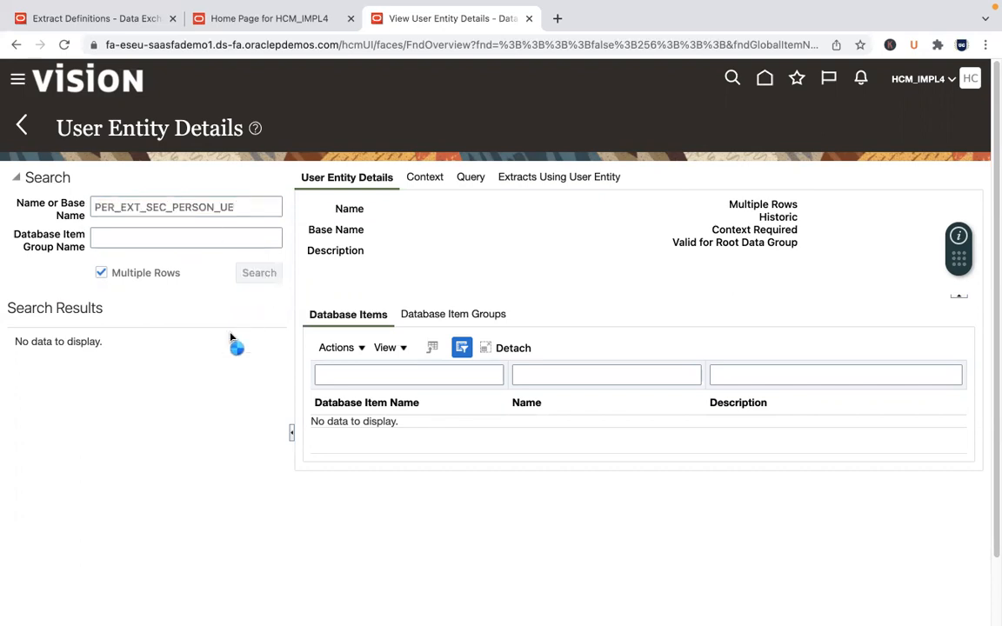
Return to the UG2 HCM Extract design, save it, and check on the user entity search while it processes.
click(98, 16)
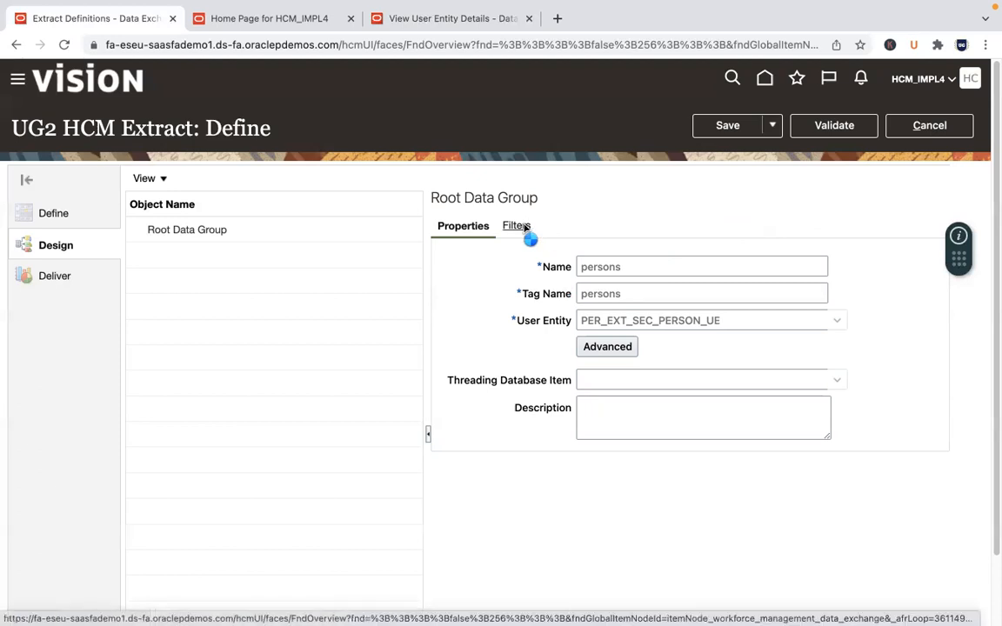
click(731, 126)
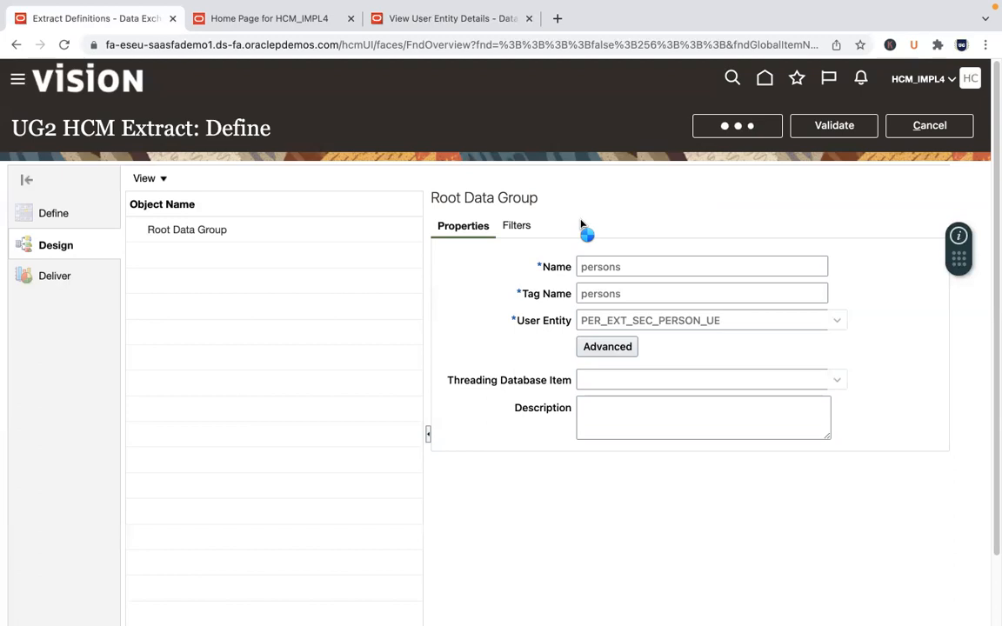
click(398, 26)
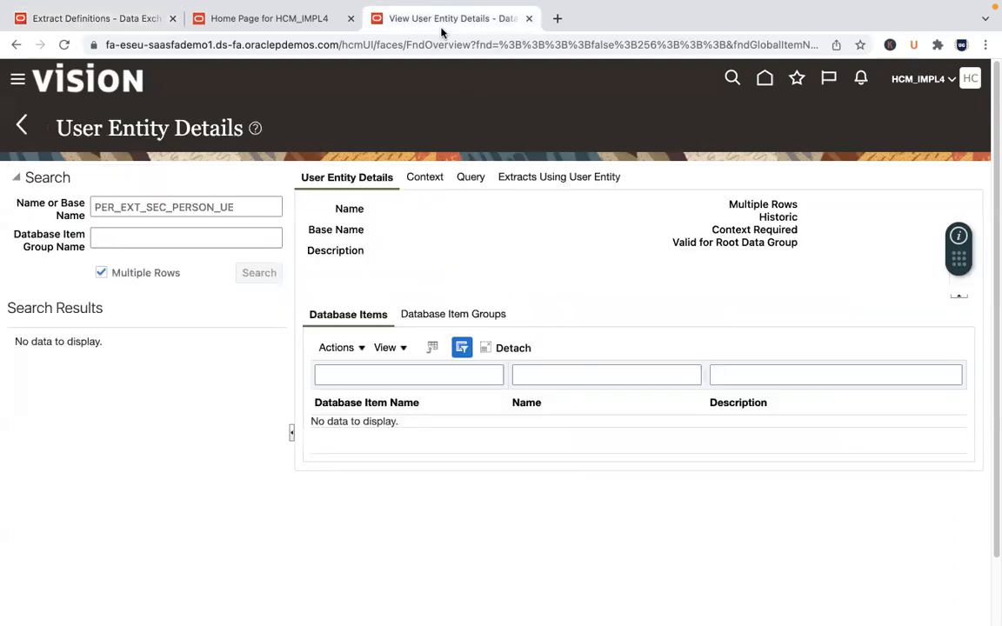
click(125, 19)
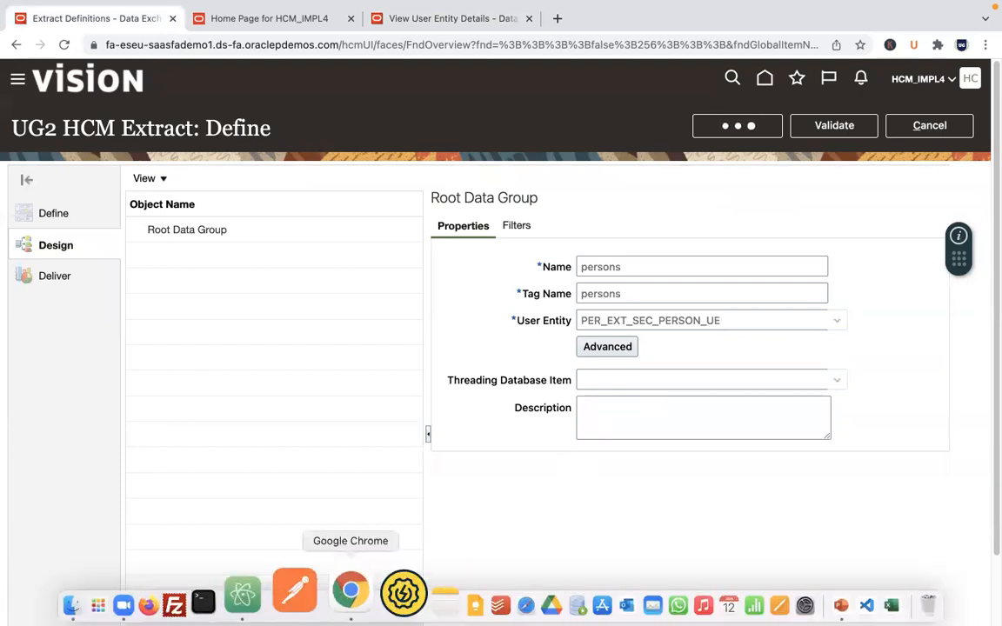
Copy the eseu instance URL from UG logins.sql and load it in a full-screen Firefox window.
key(super+space)
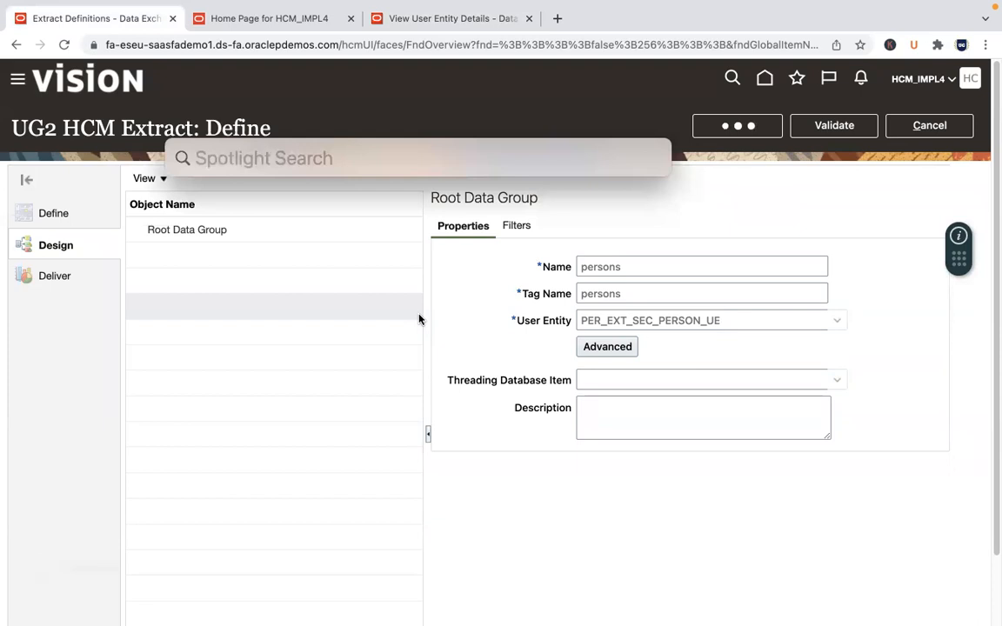
text(ug log)
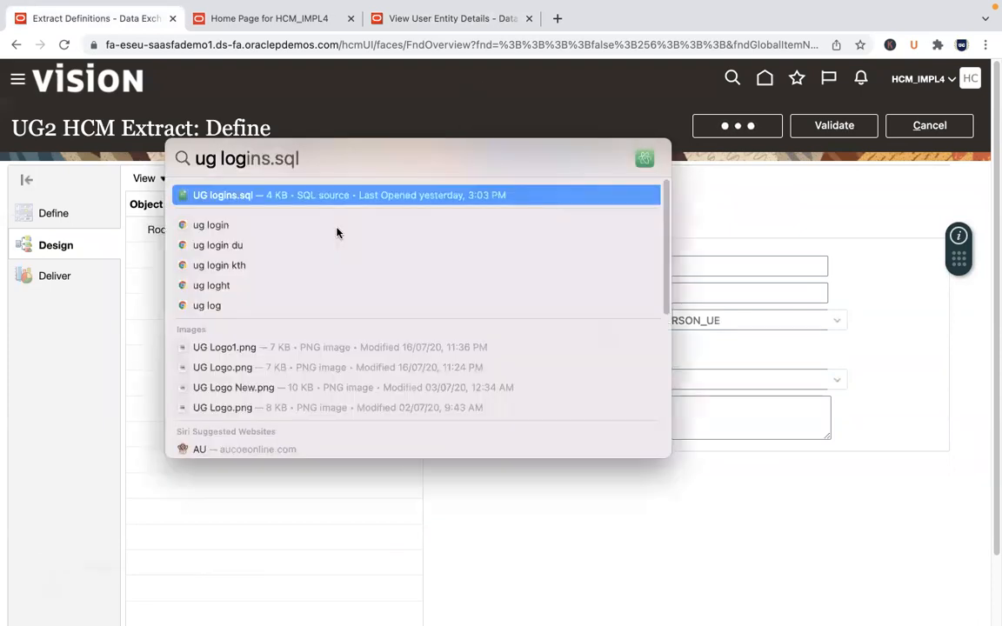
click(339, 197)
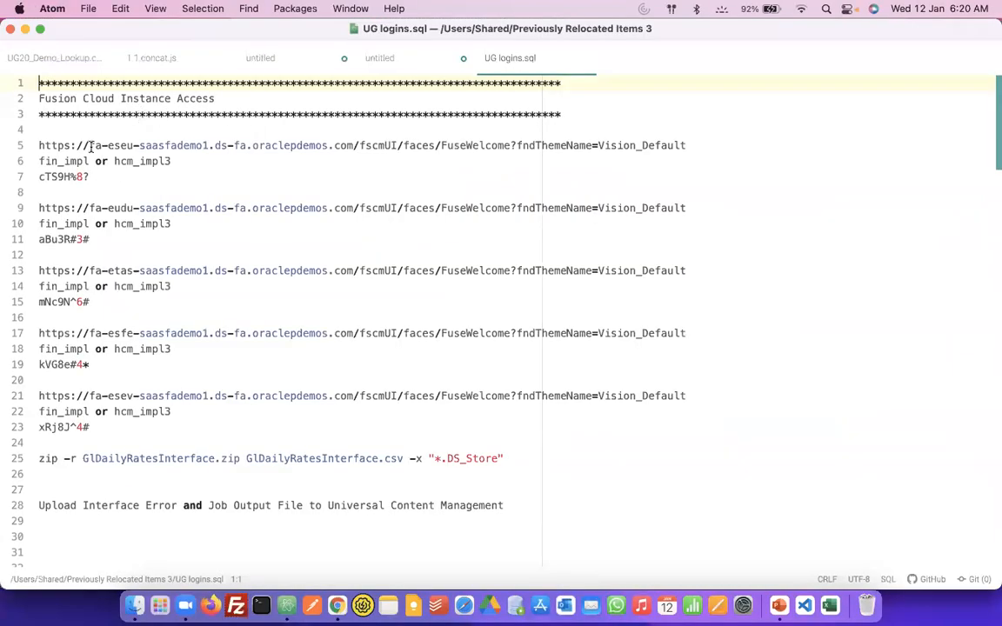
drag(739, 140, 722, 148)
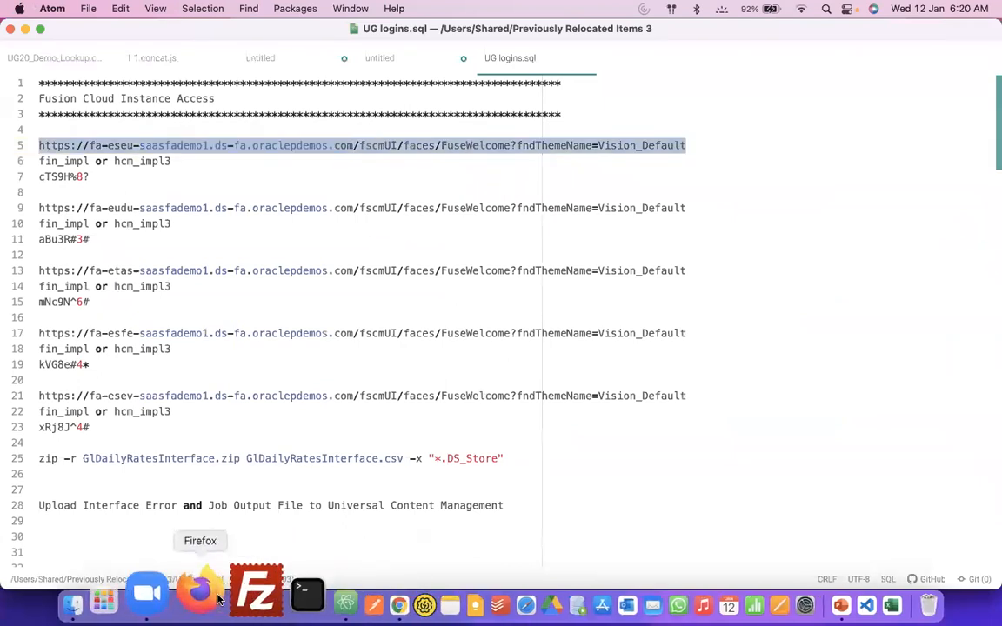
click(217, 597)
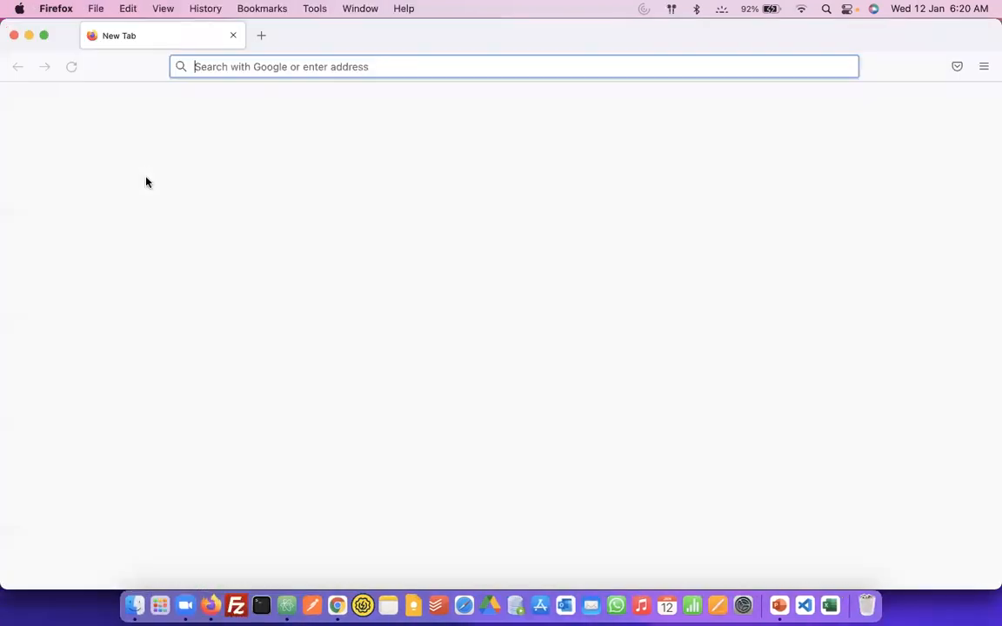
key(super+v)
key(Return)
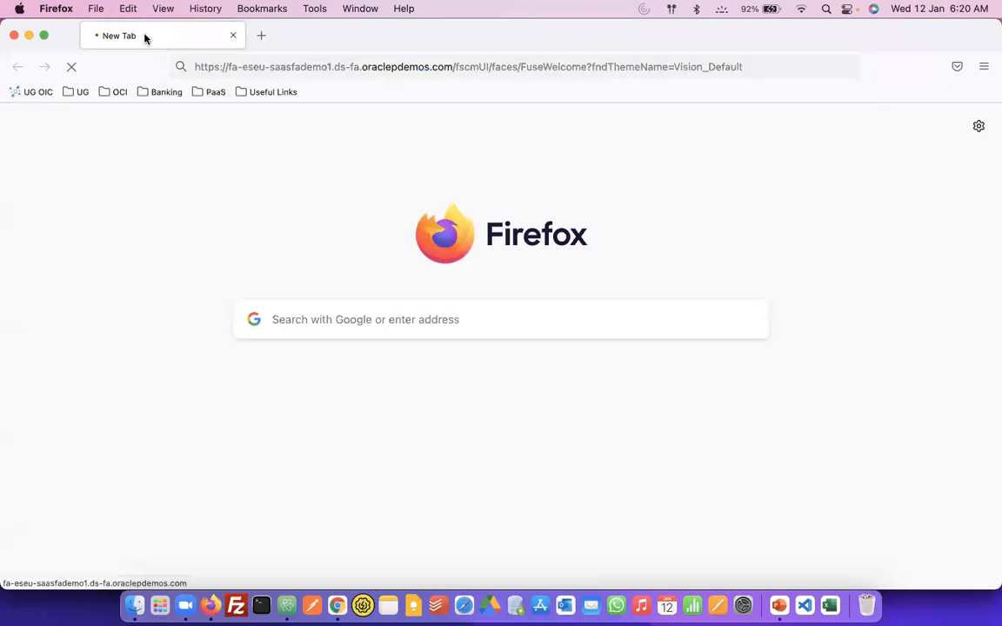
click(46, 39)
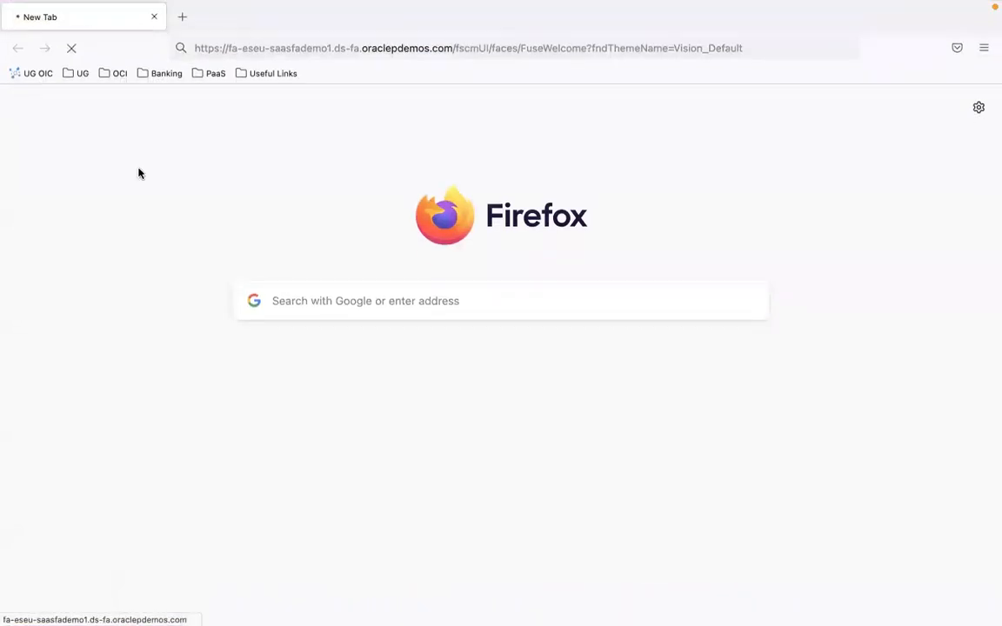
Return to UG logins.sql and select the account password listed for the eseu instance.
key(ctrl+Left)
click(112, 179)
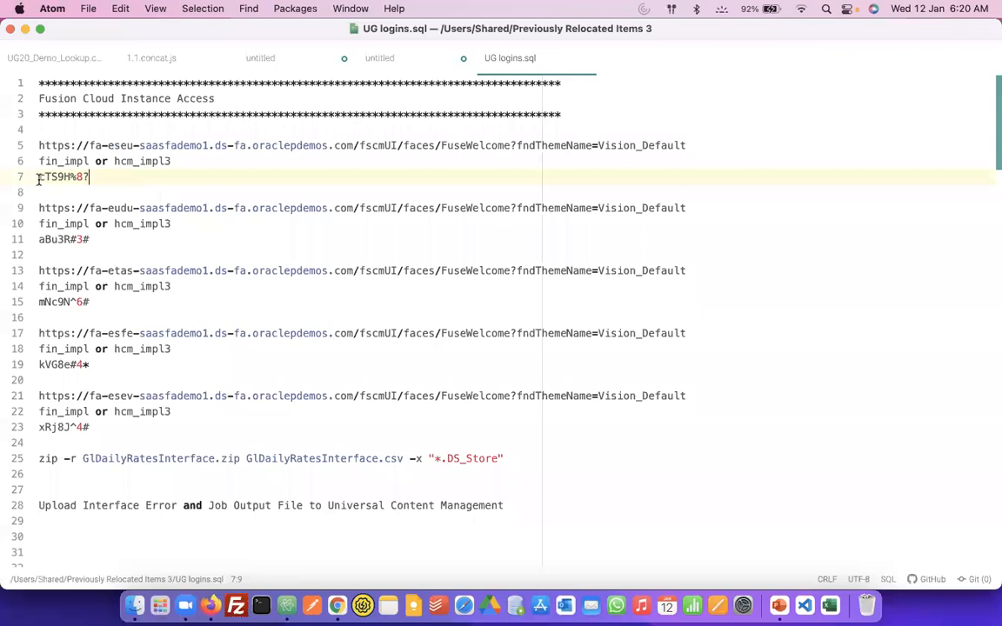
shift+click(38, 180)
Sign in to Oracle Applications Cloud in Firefox as hcm_impl4 with the account password, and update the saved login.
key(ctrl+Right)
click(477, 338)
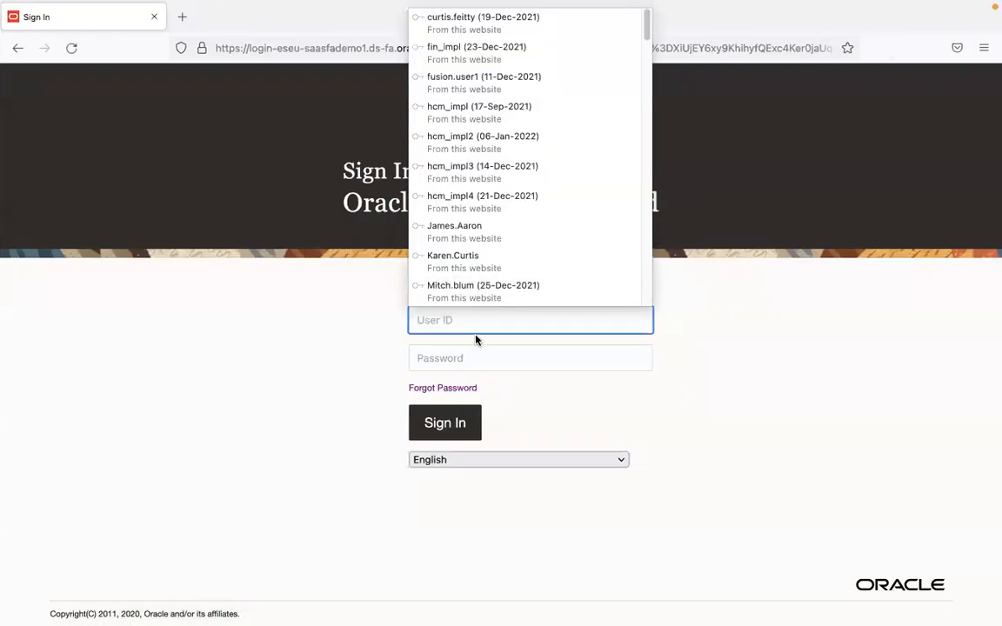
text(hcm_im)
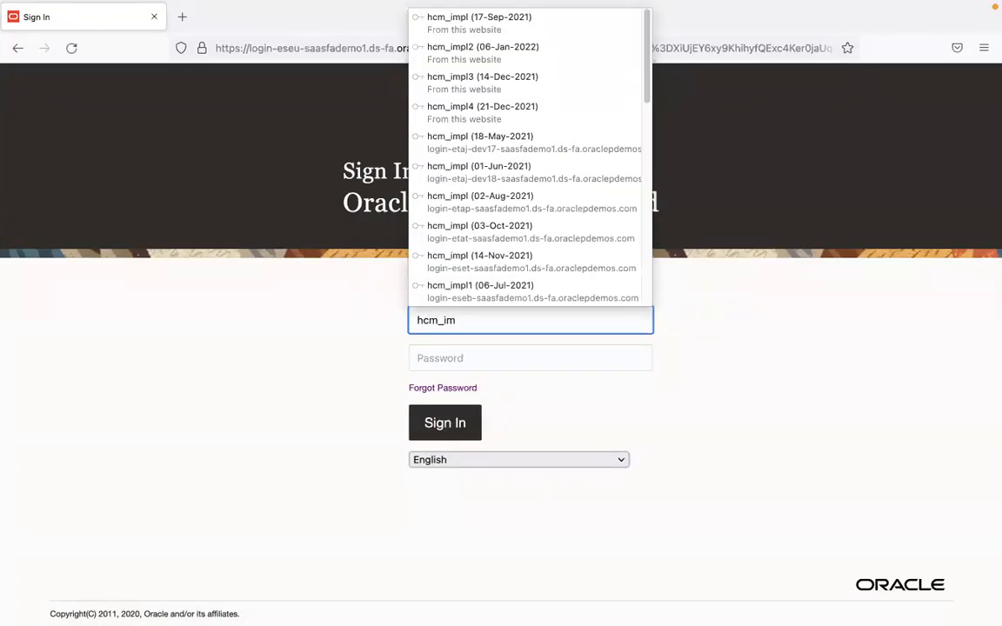
text(pl4)
key(Down)
key(Tab)
key(super+a)
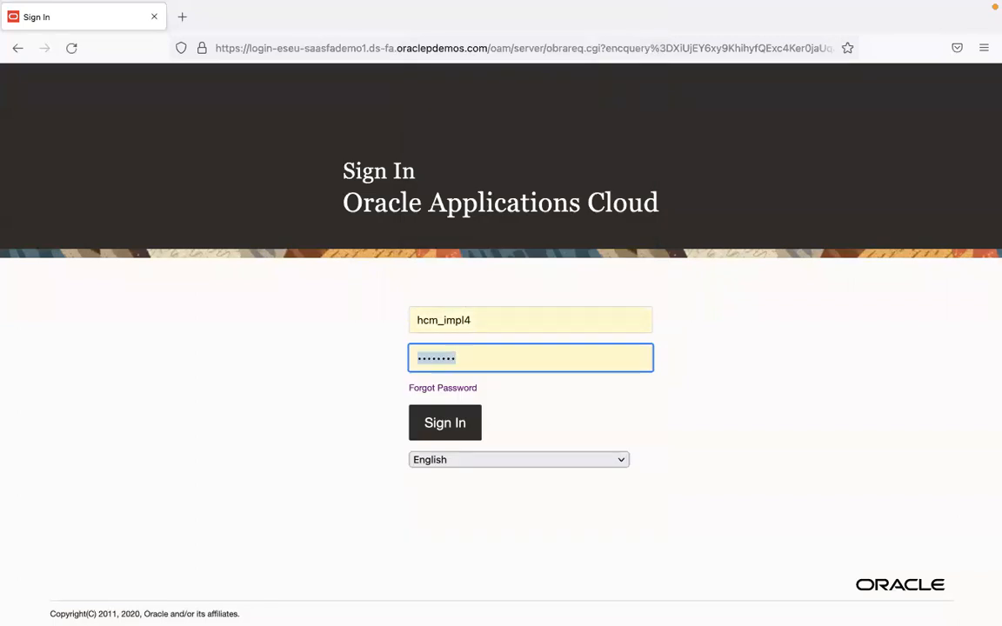
click(452, 423)
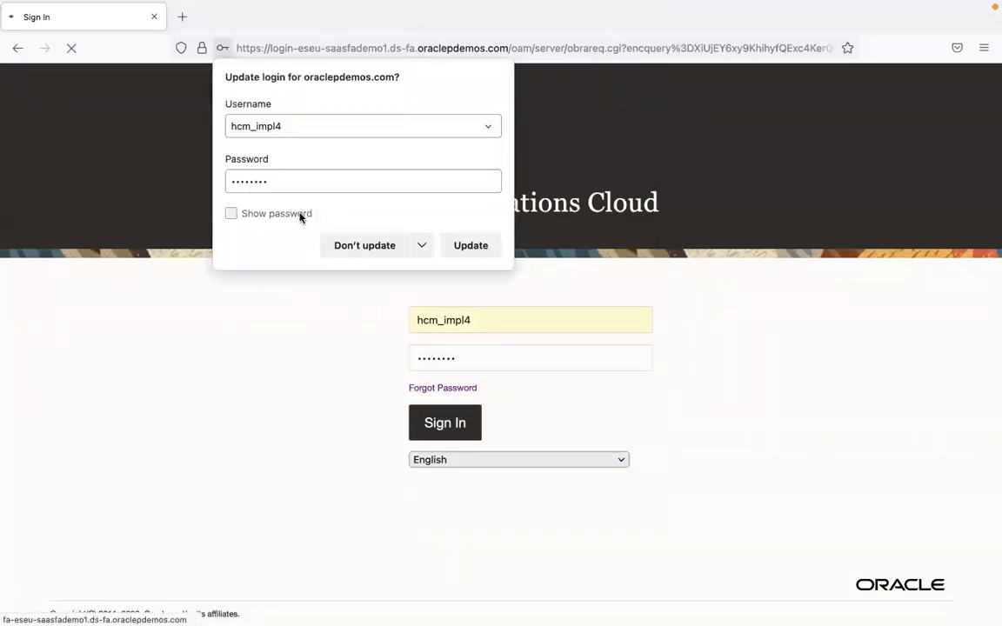
click(470, 248)
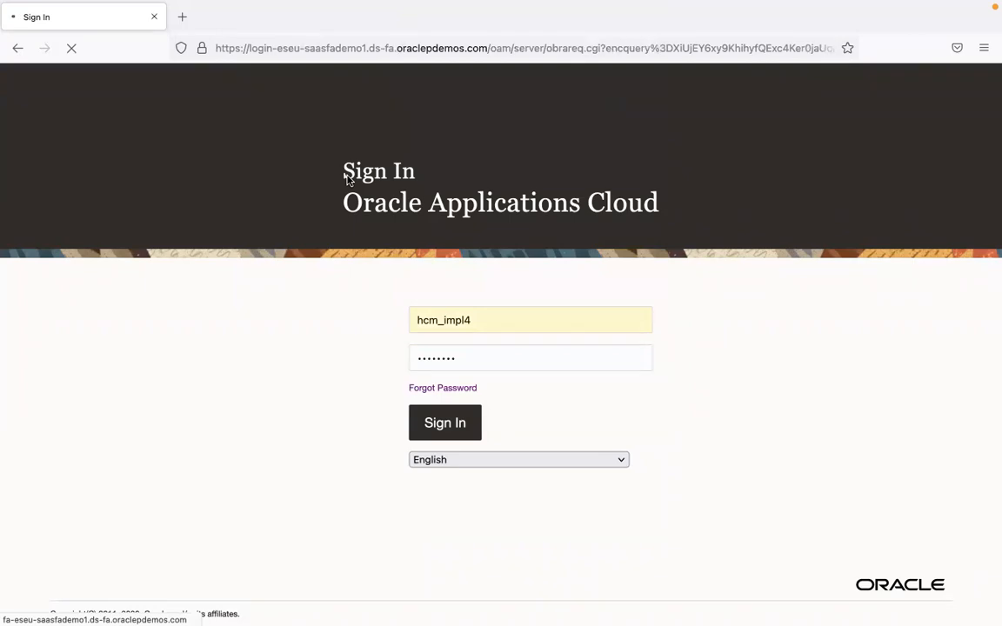
Check the pending extract save and user entity search in Chrome, then return to Firefox.
key(super+Tab)
key(super+Tab)
key(super+Tab)
key(super+Tab)
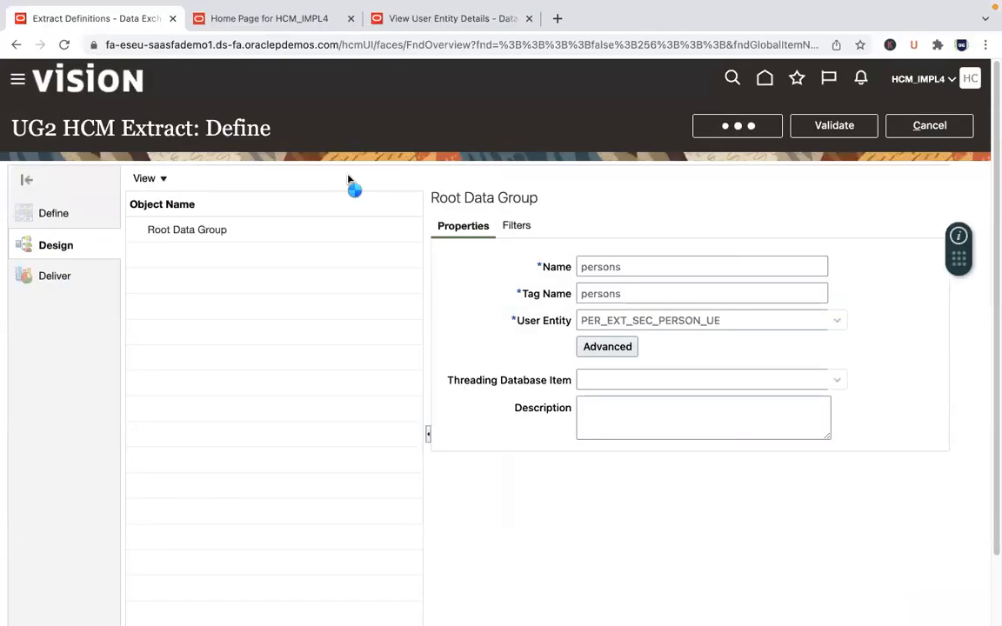
click(423, 20)
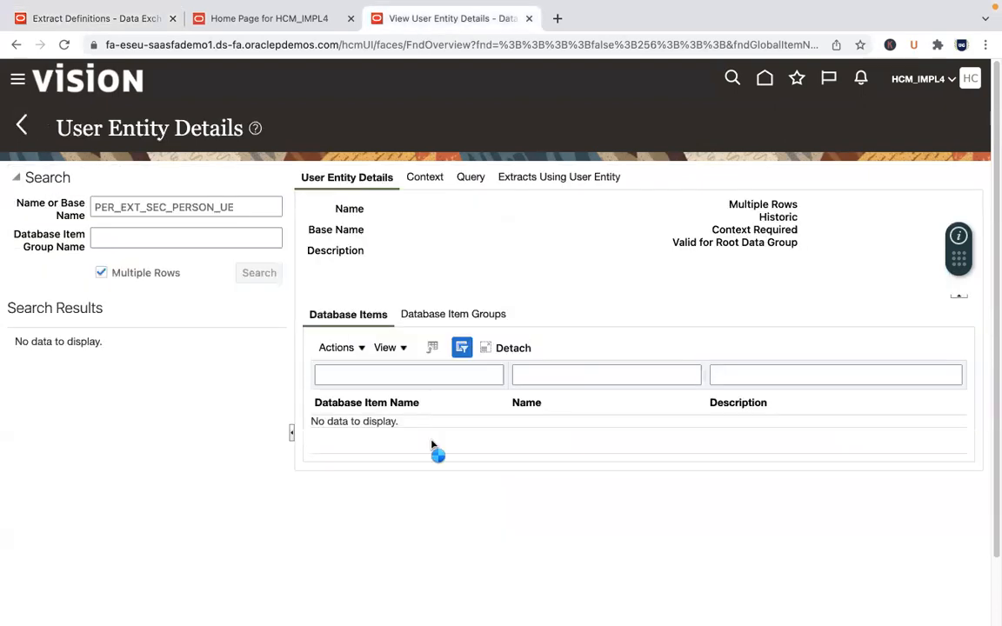
key(super+Tab)
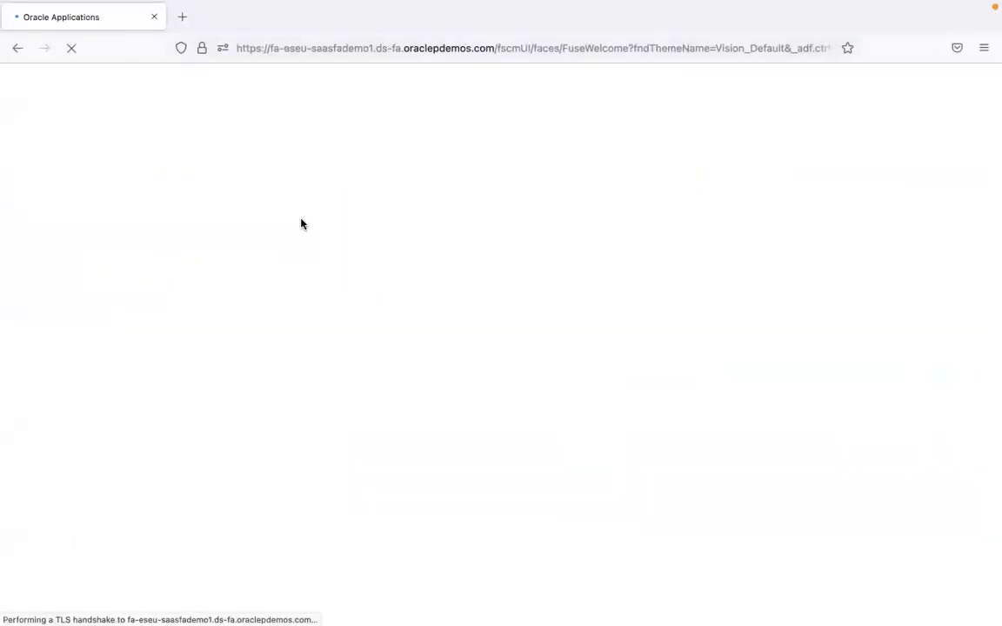
Go to Data Exchange under My Client Groups and open the HCM Extracts task Extract Definitions.
click(568, 237)
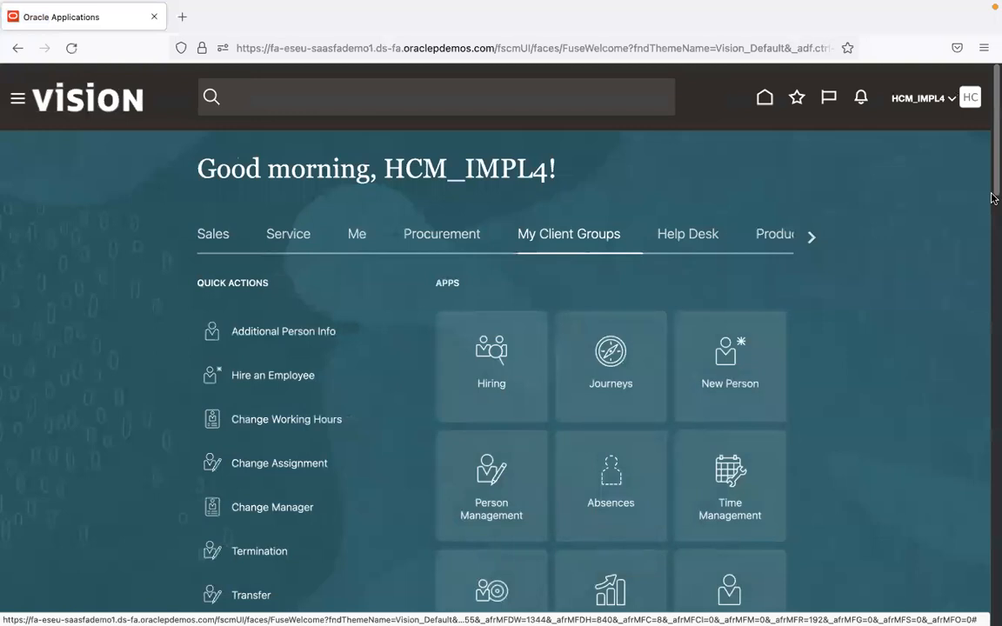
drag(994, 145, 988, 314)
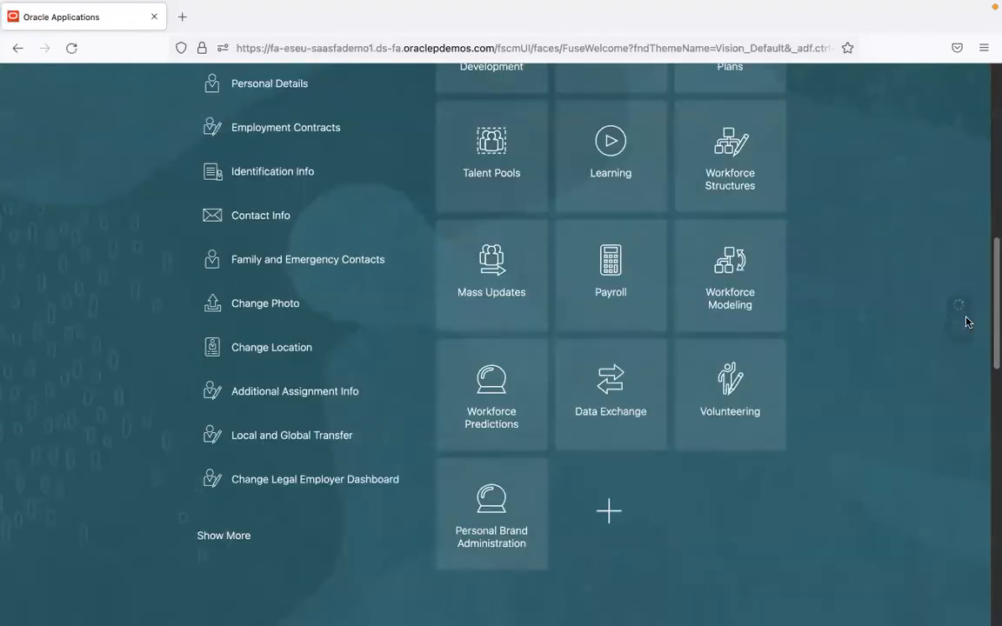
click(101, 298)
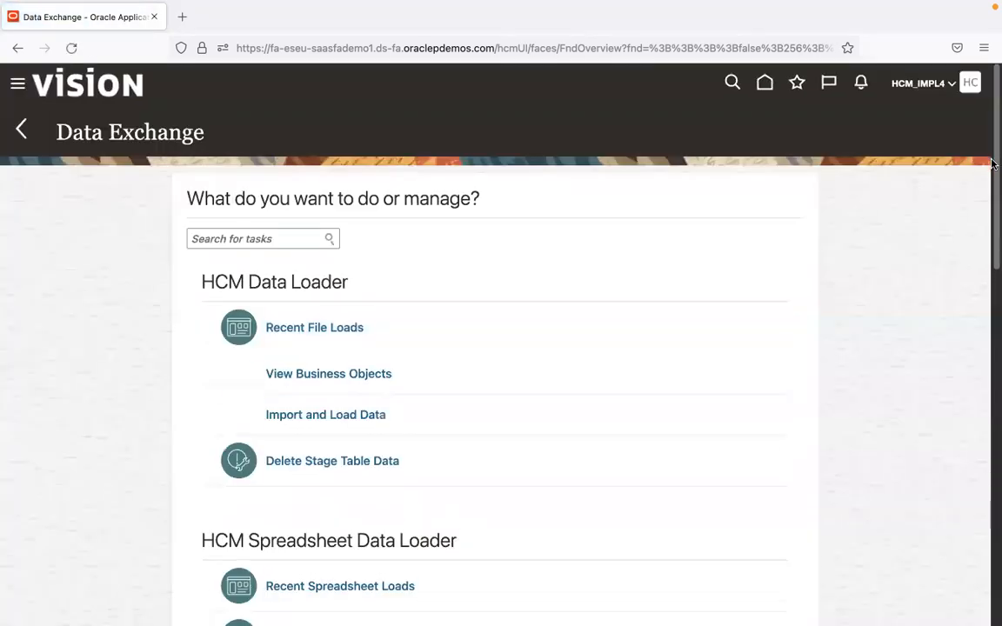
scroll(991, 322, down, 6)
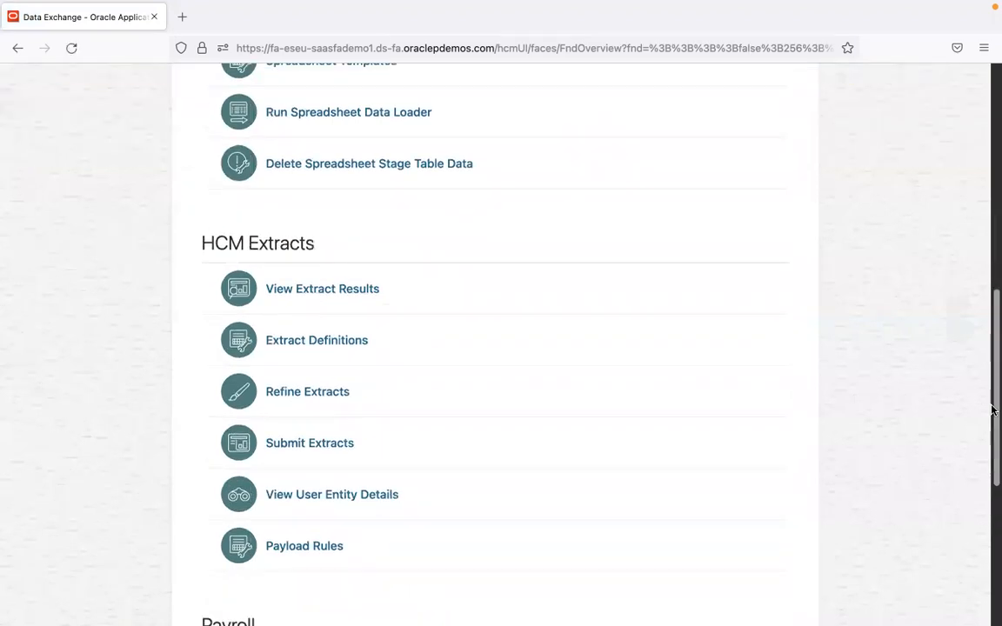
scroll(990, 409, down, 2)
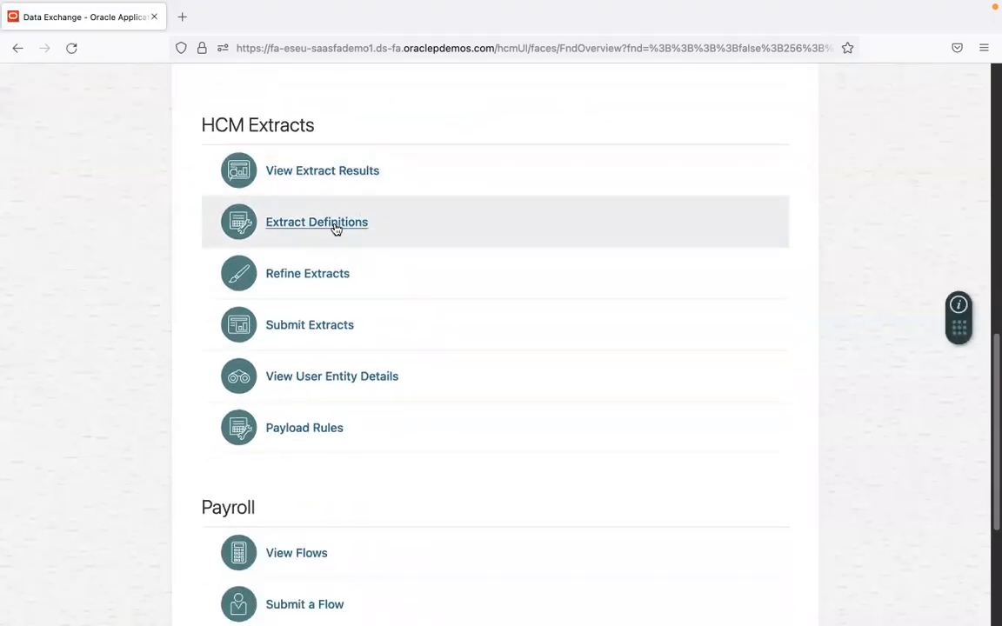
click(336, 226)
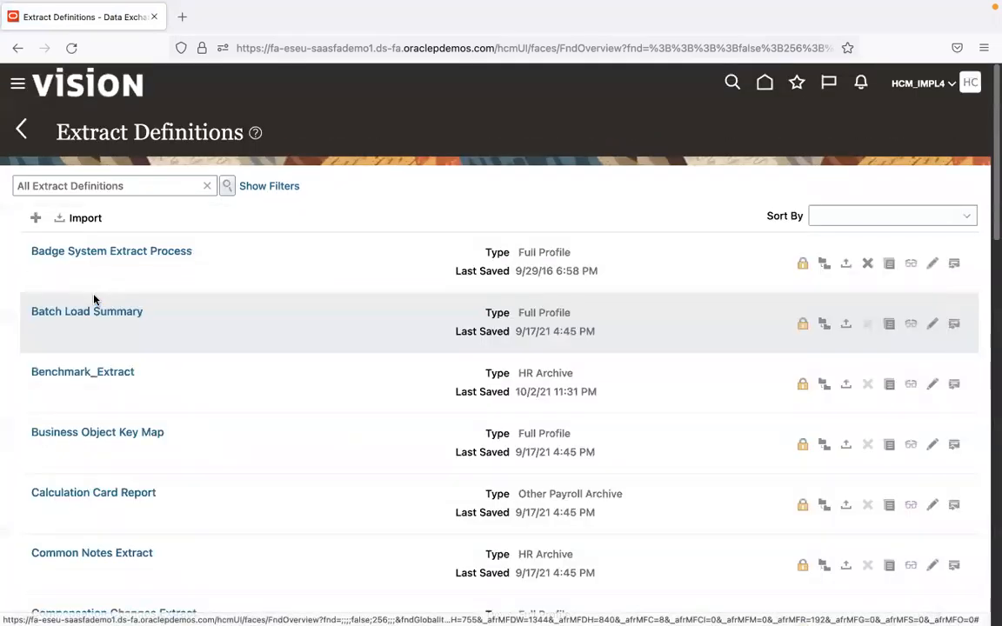
Sort the extract definitions by Last Saved and open the design of UG2 HCM Extract.
click(964, 218)
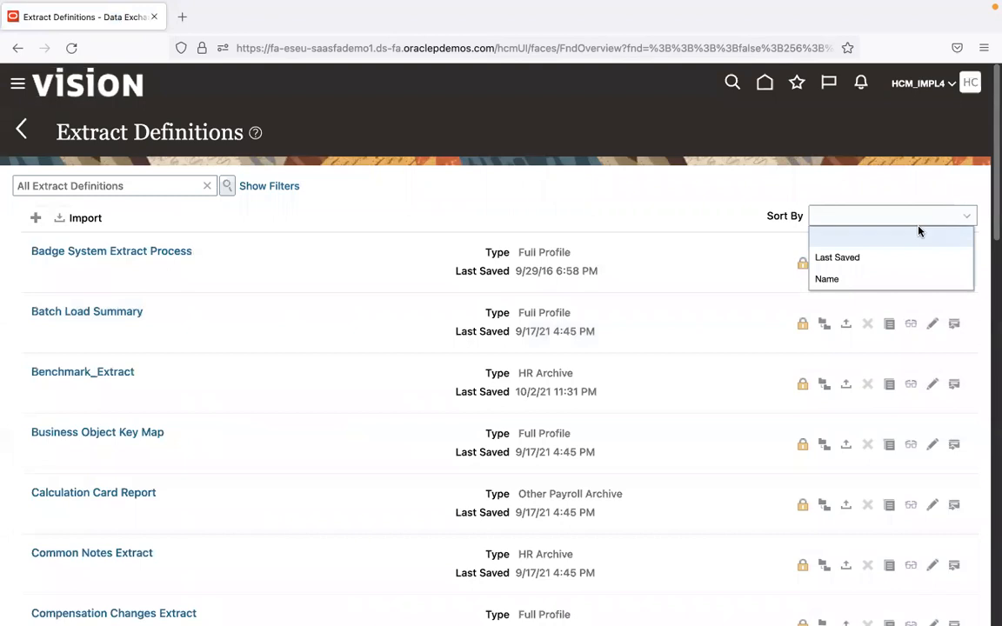
click(880, 259)
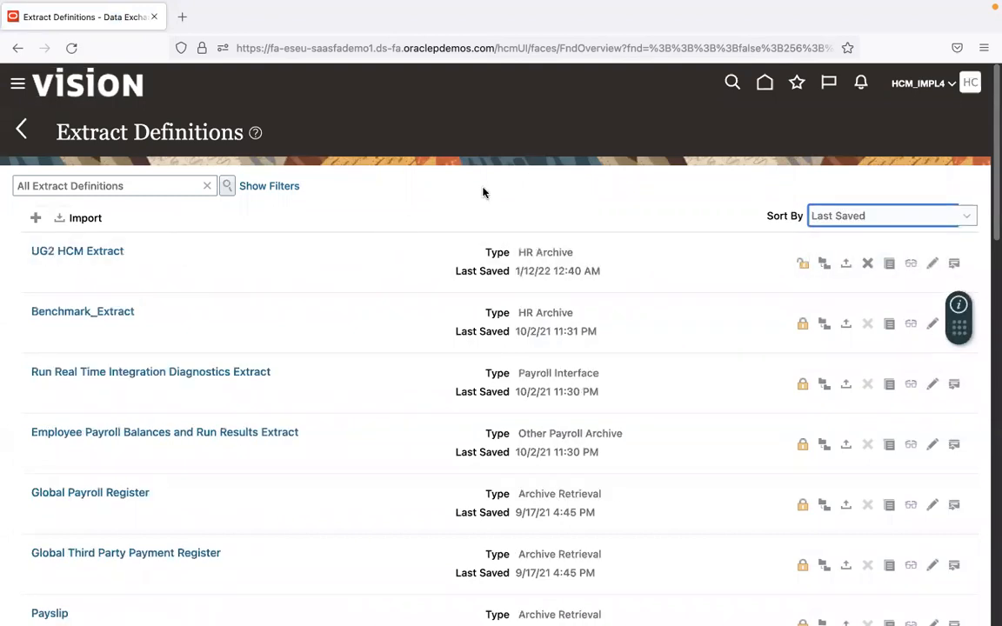
click(108, 252)
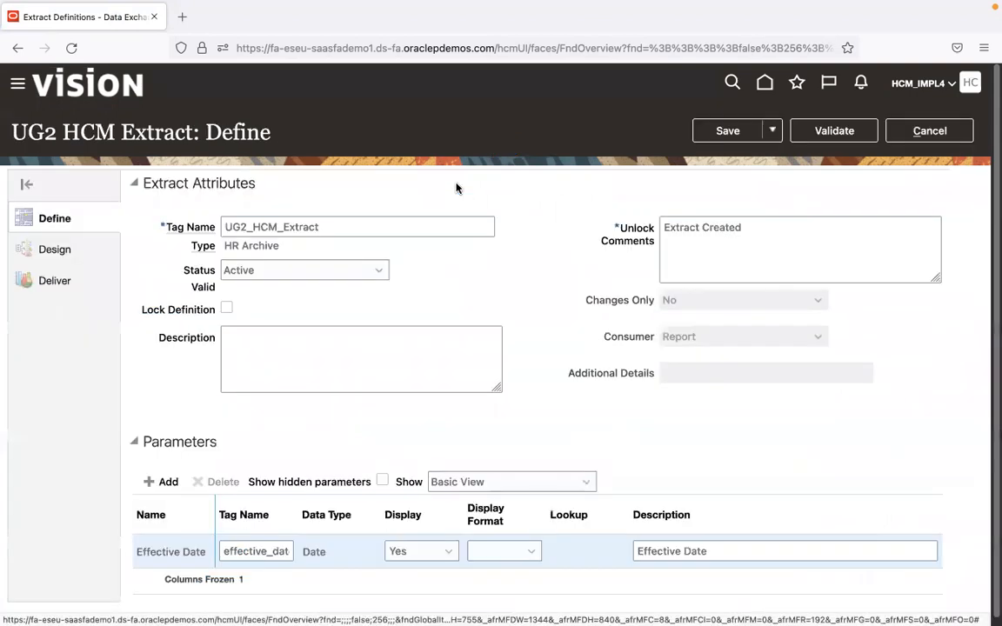
click(50, 253)
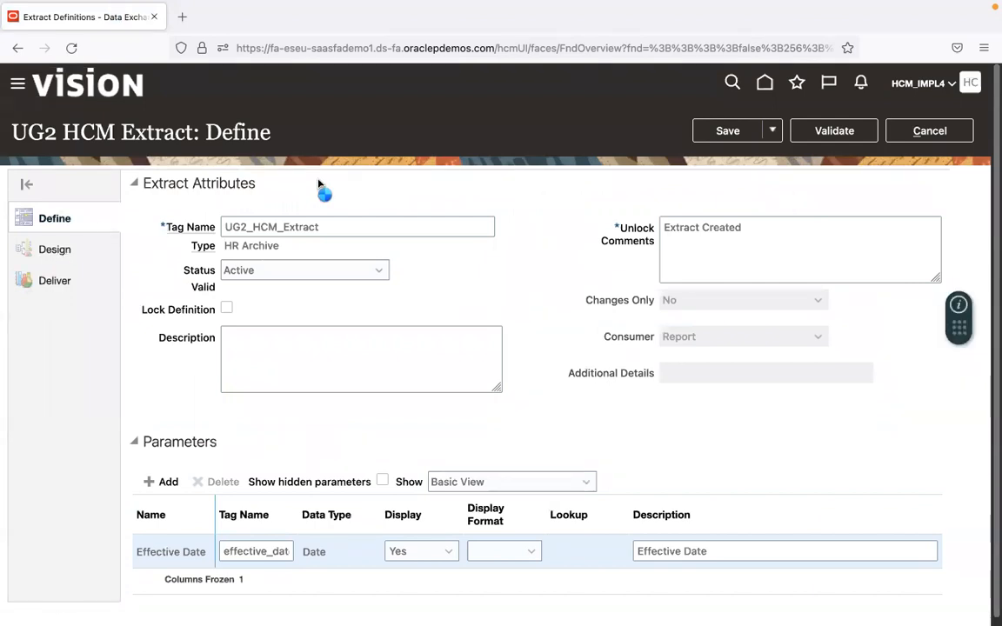
Set both the name and the tag name of the root data group to persons.
click(620, 269)
text(persons)
key(Tab)
text(perso)
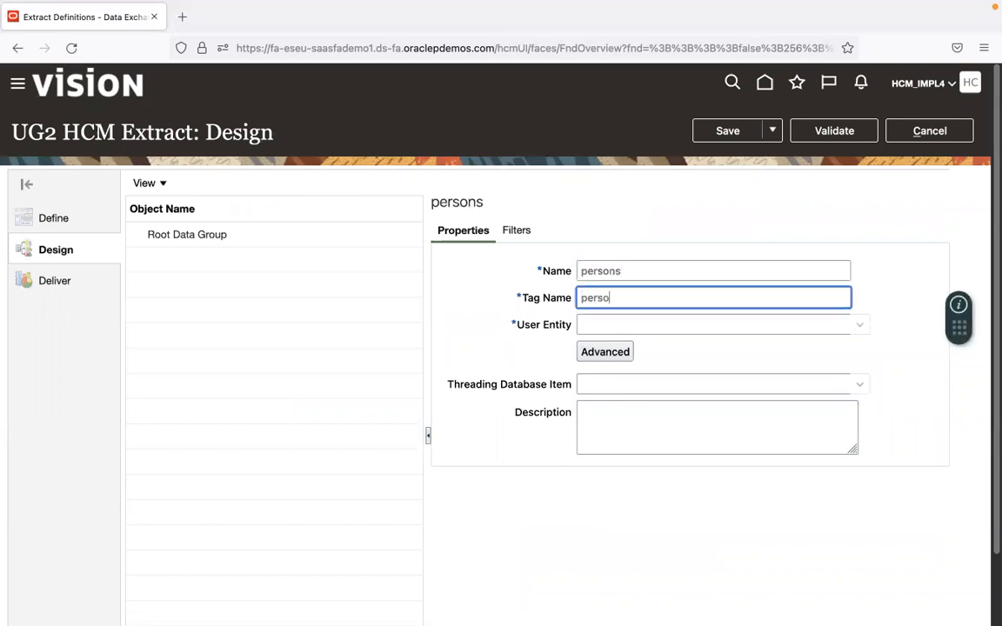
key(Tab)
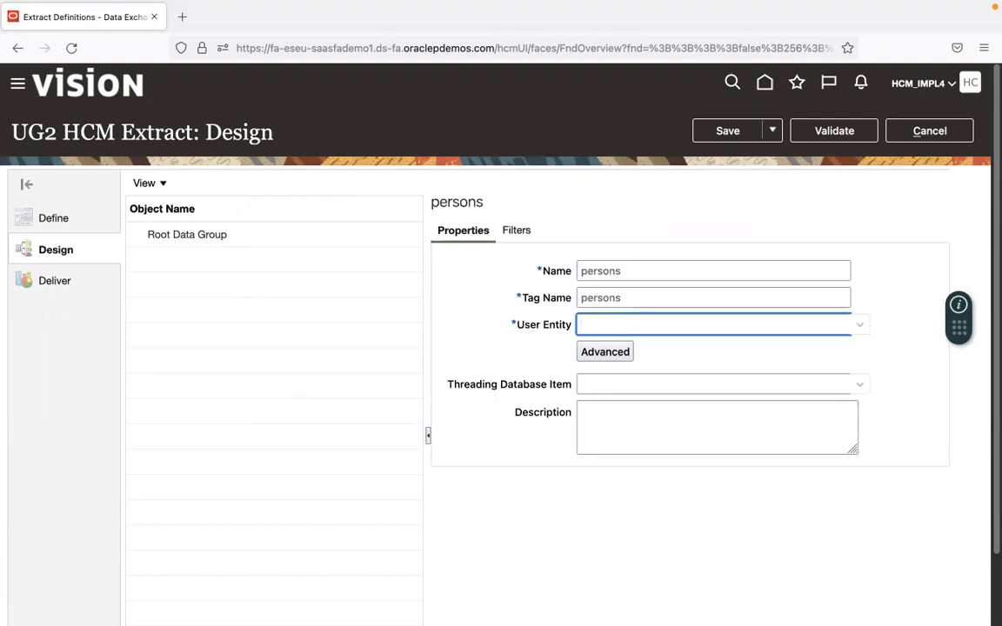
Search the user entities by the name person and assign PER_EXT_SEC_PERSON_UE to the persons root data group.
click(655, 272)
click(861, 325)
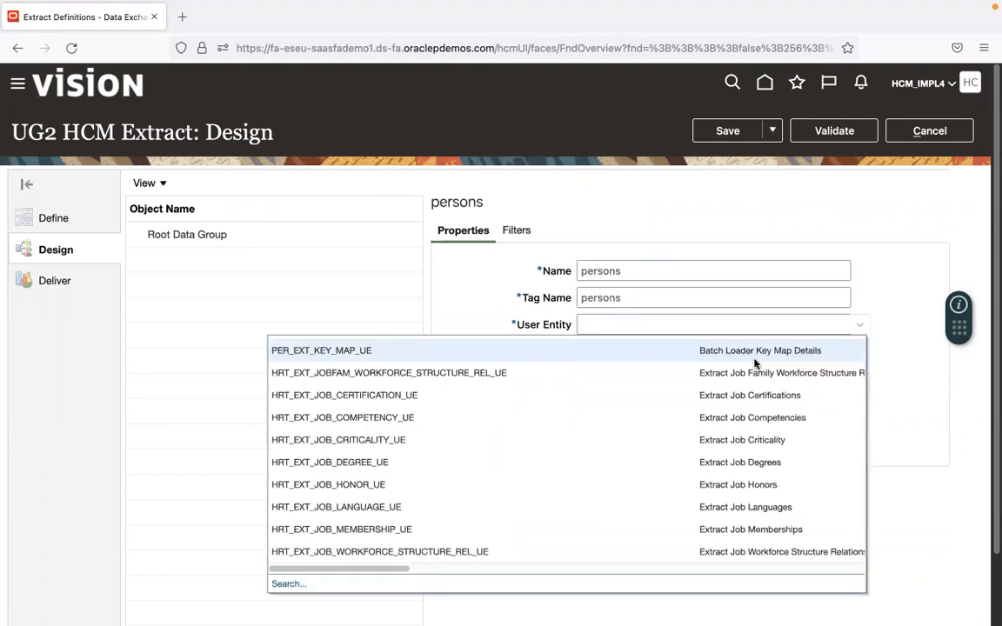
click(284, 581)
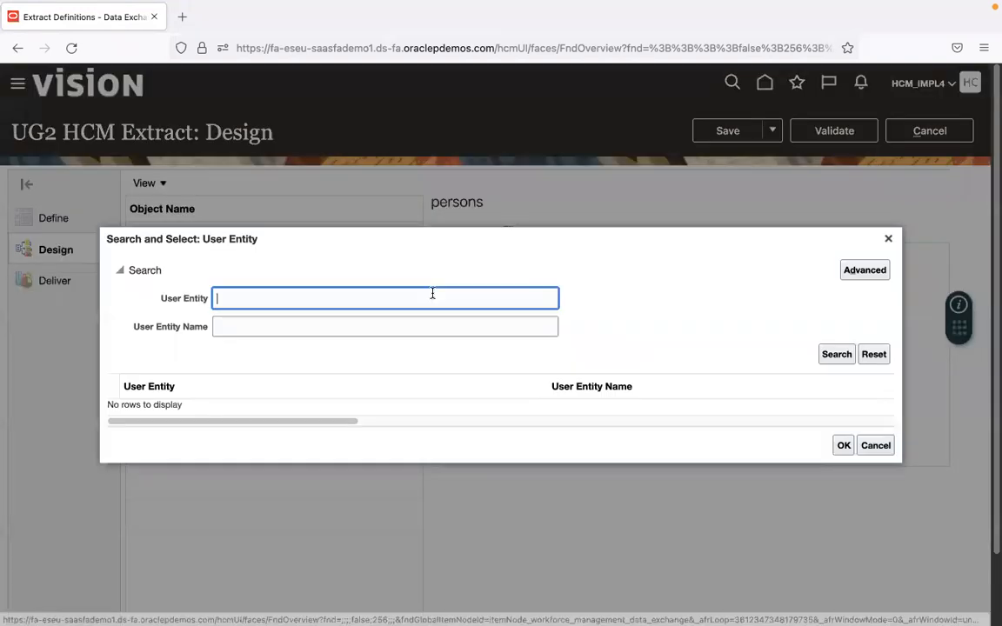
click(399, 326)
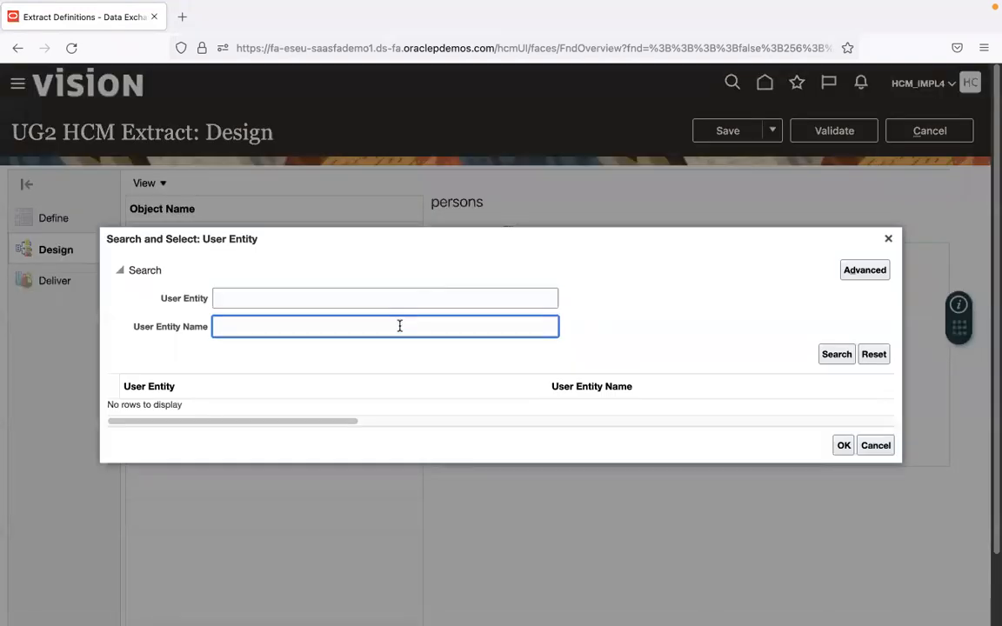
text(person)
key(Return)
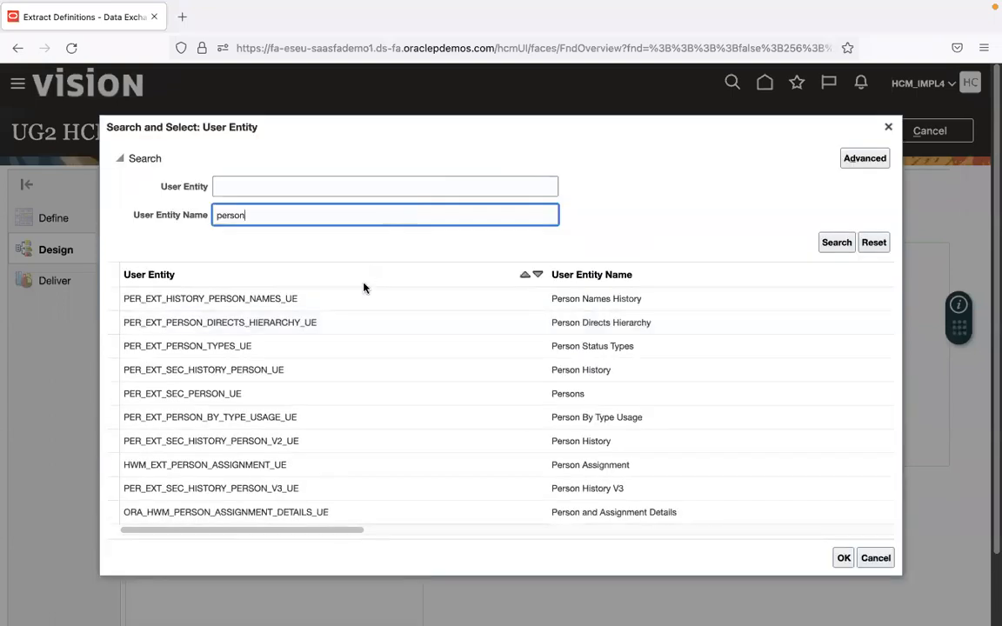
click(418, 391)
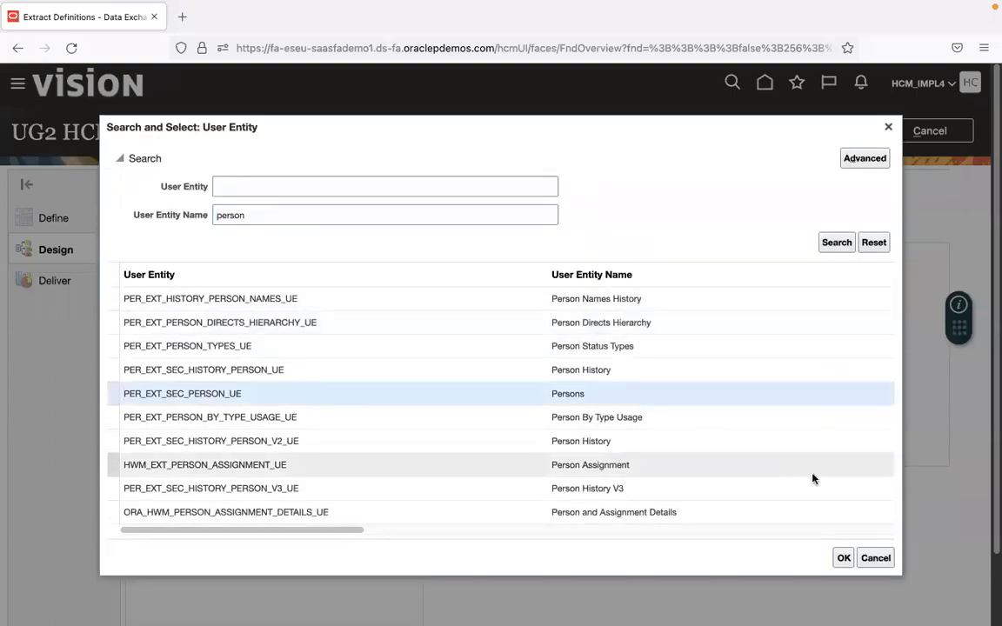
click(843, 558)
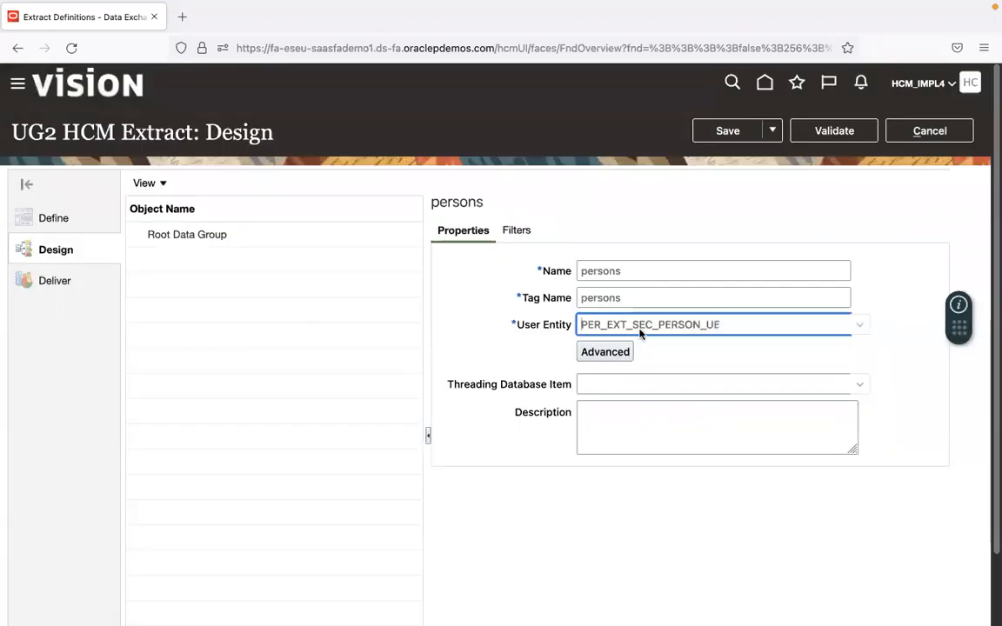
Build a filter condition on the persons data group: Extract Person System Person Type = 'EMP'.
click(516, 231)
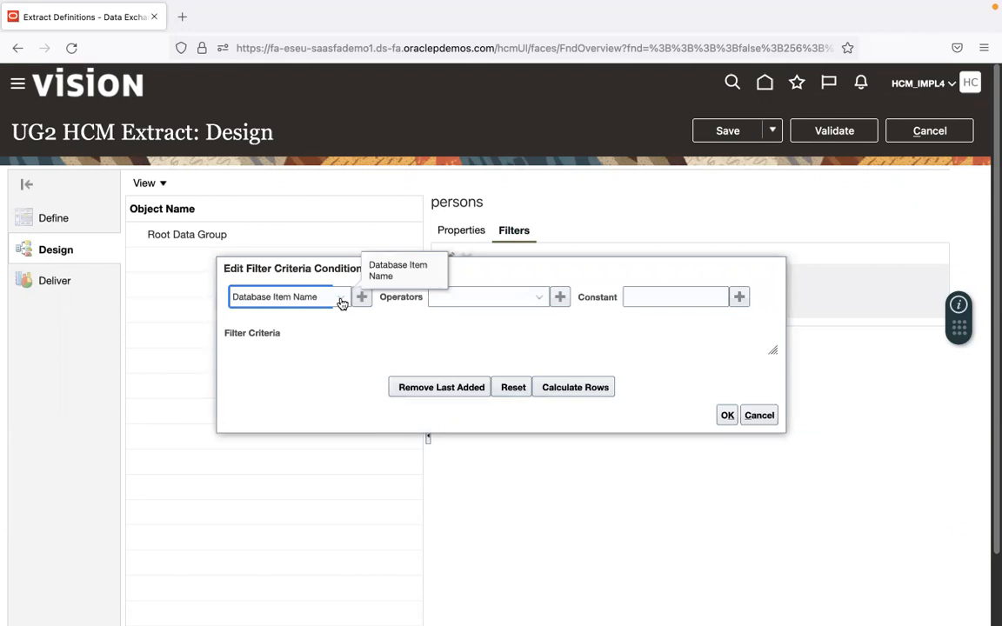
click(342, 301)
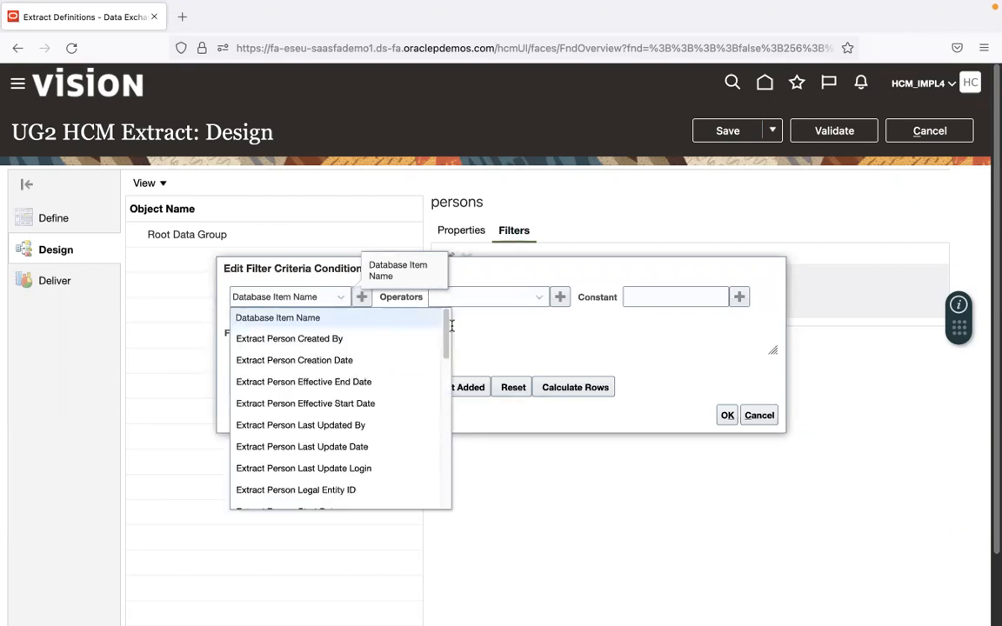
scroll(392, 393, down, 5)
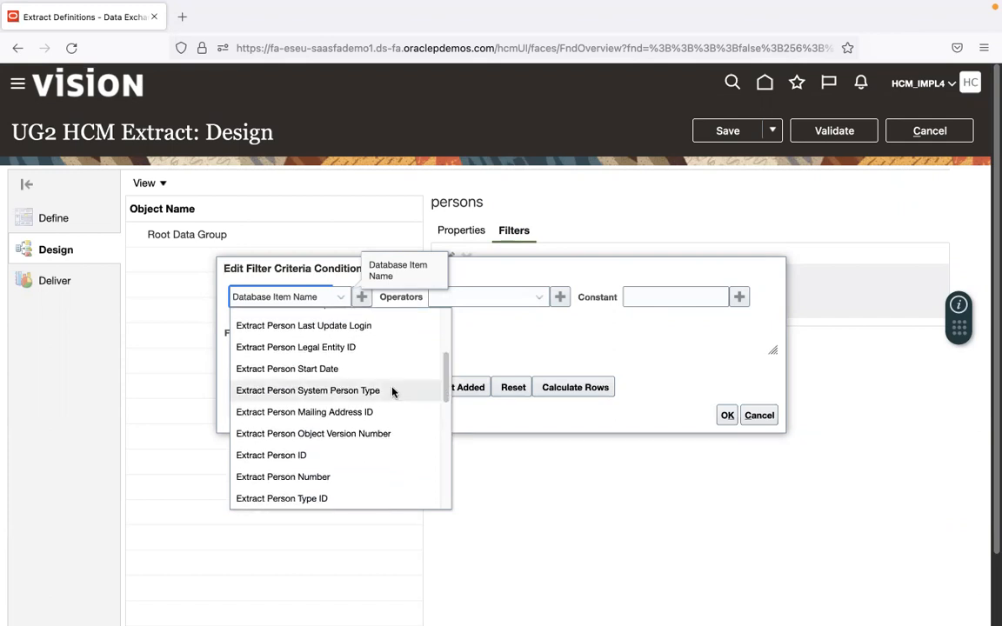
click(380, 392)
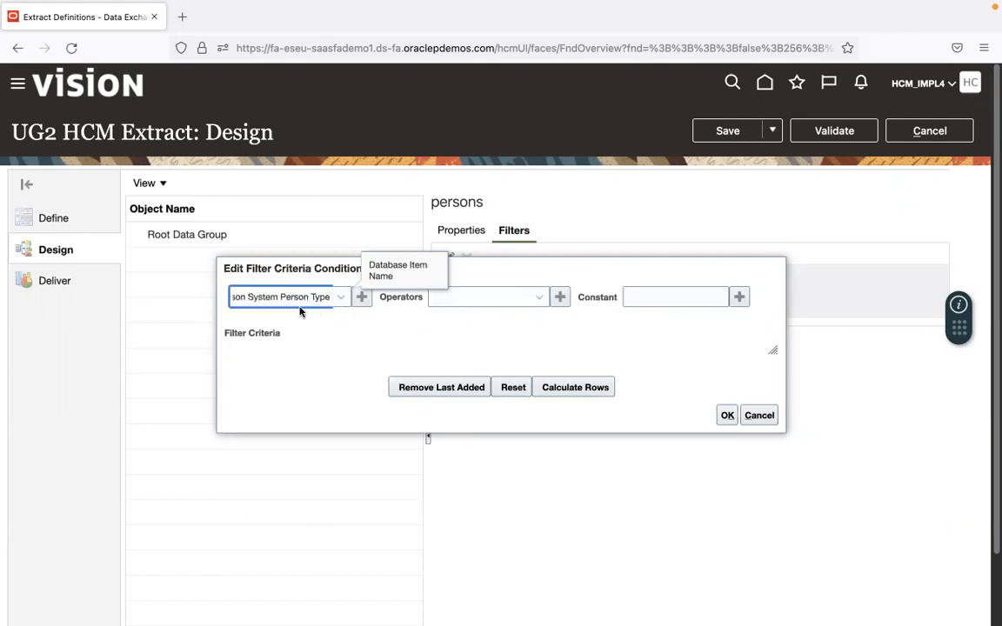
click(366, 302)
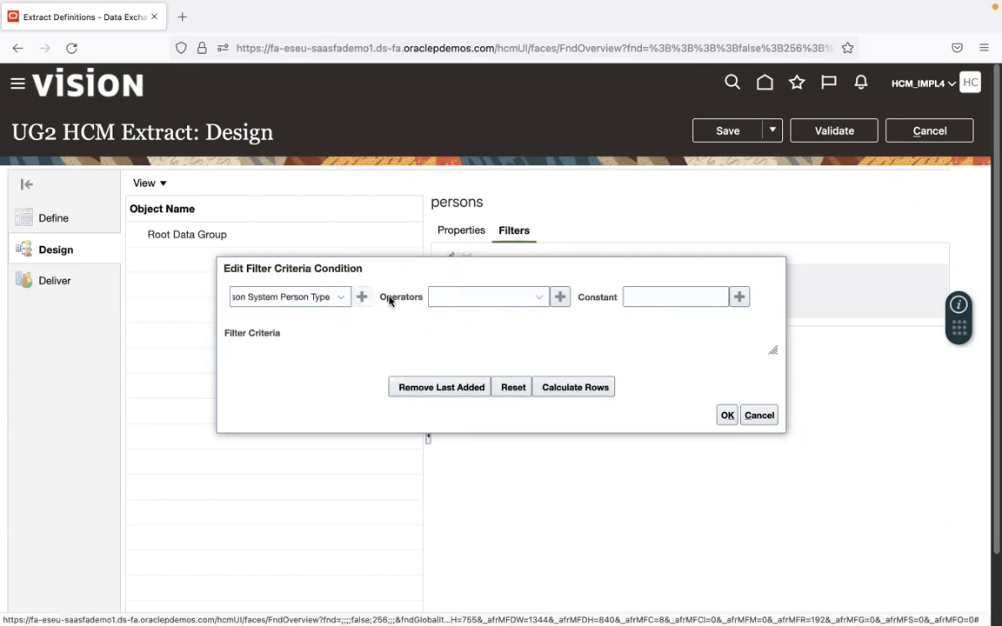
click(532, 299)
drag(528, 320, 503, 438)
click(462, 474)
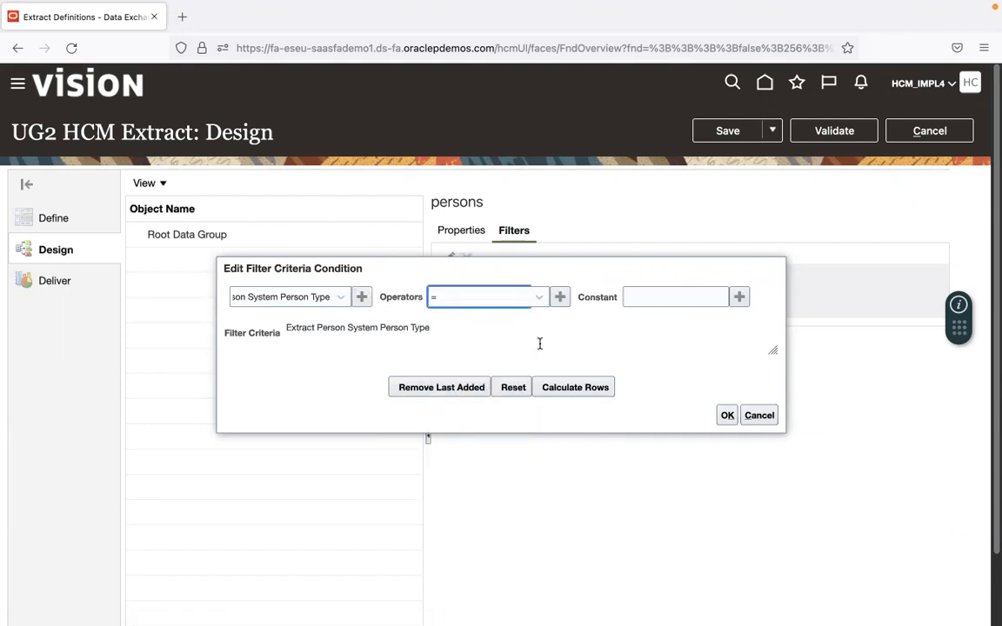
click(560, 297)
click(654, 297)
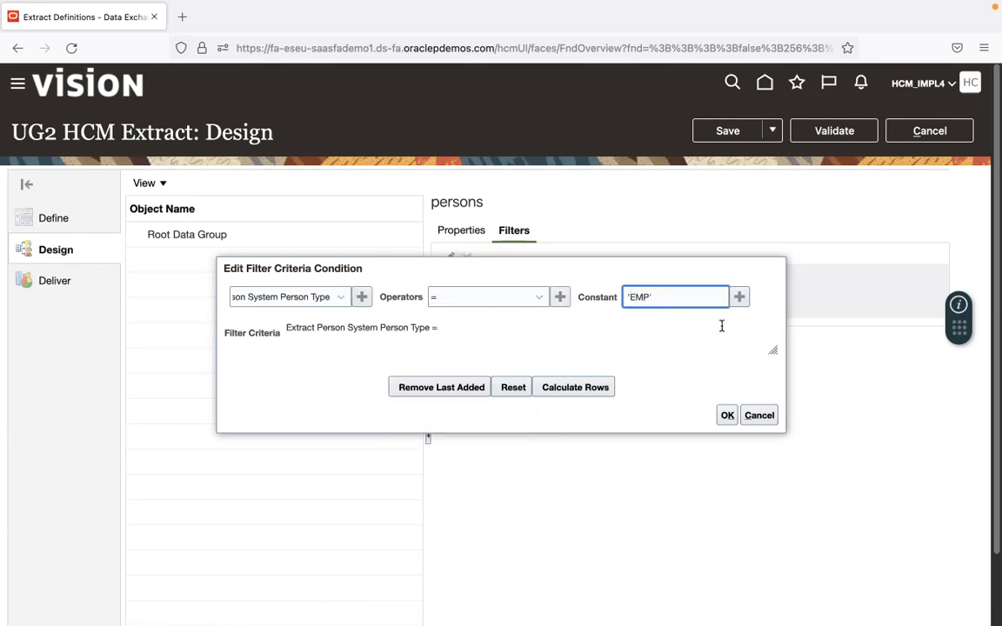
click(742, 298)
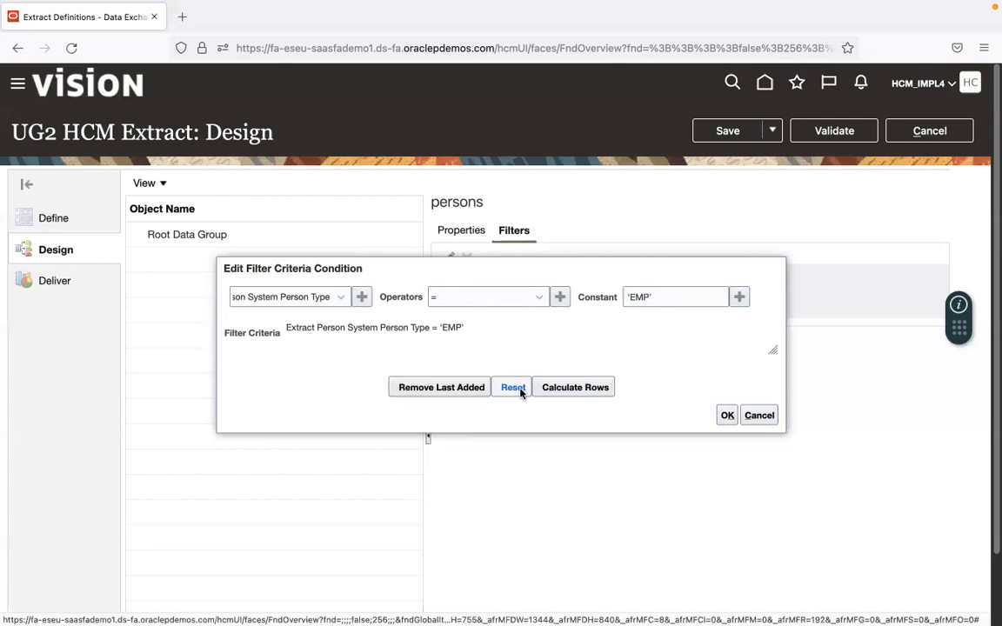
click(460, 386)
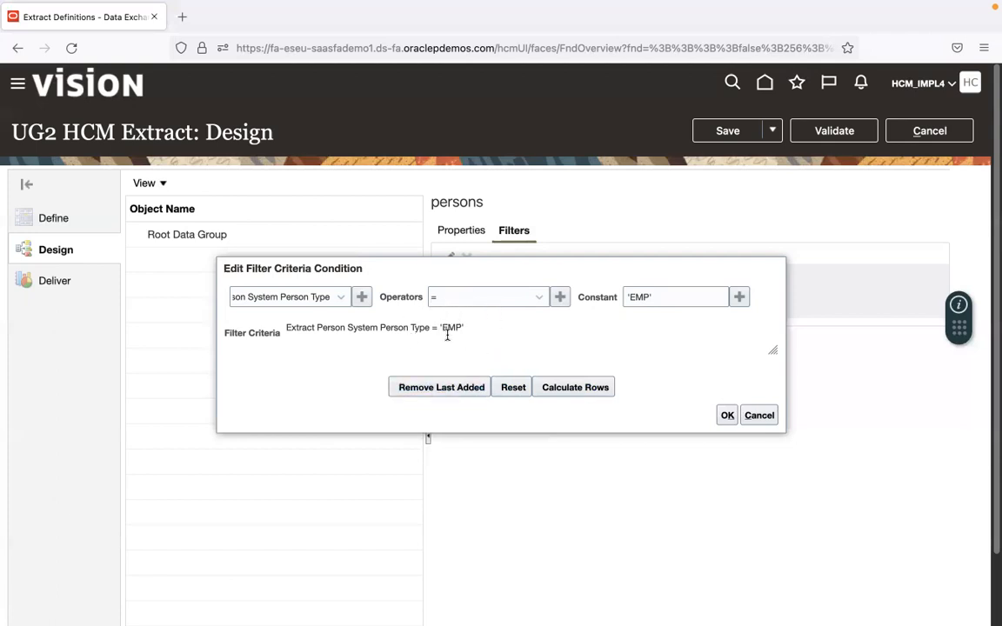
click(539, 298)
click(493, 370)
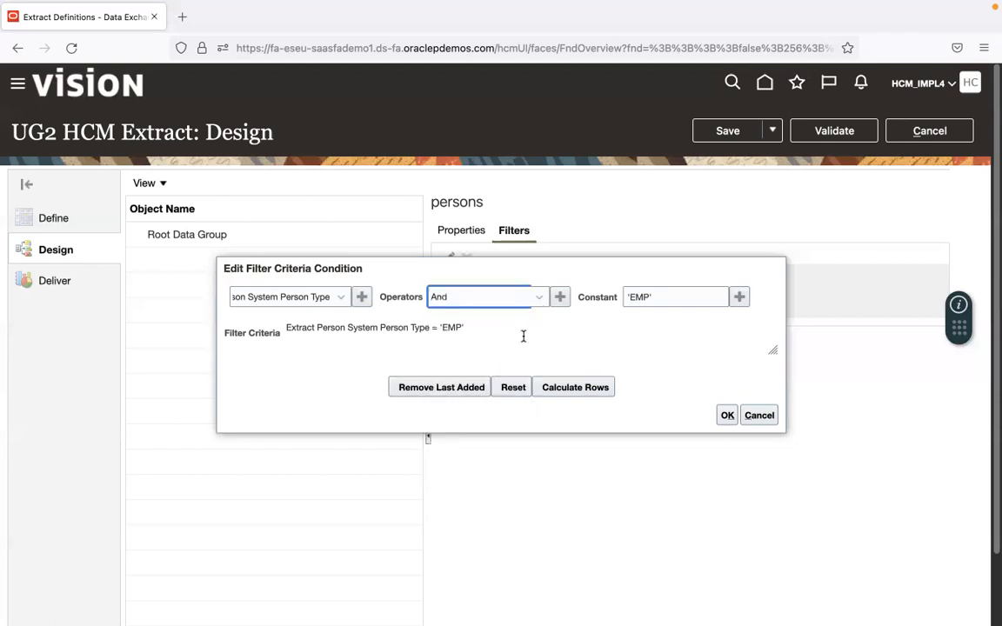
click(560, 298)
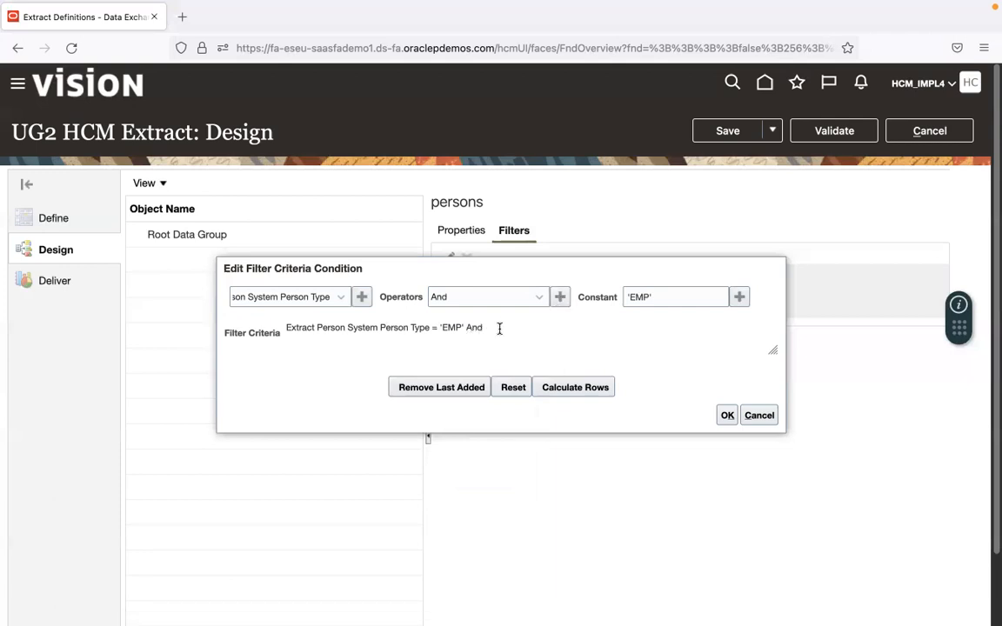
click(340, 297)
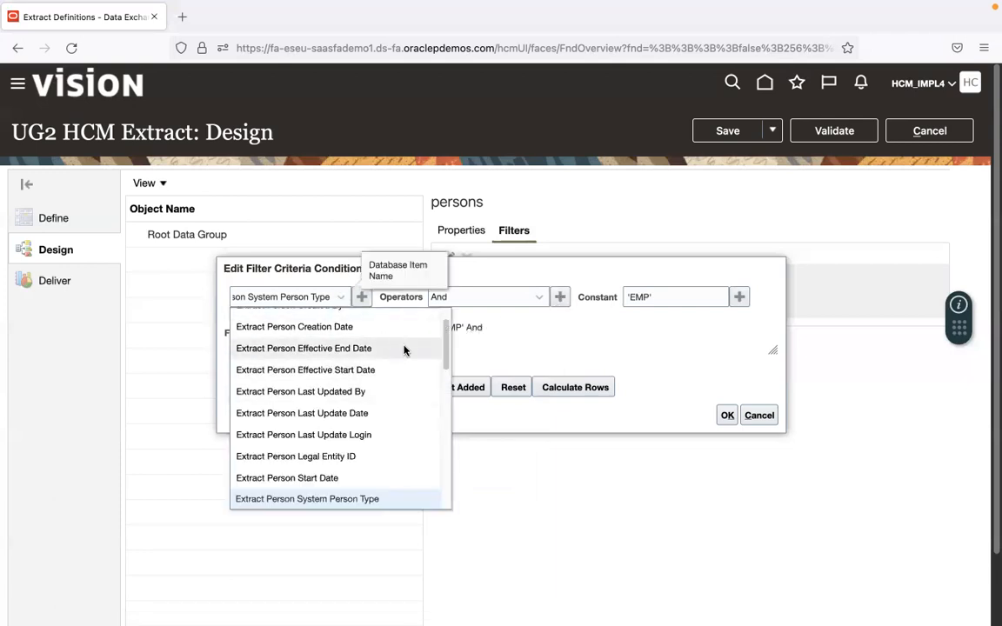
click(514, 326)
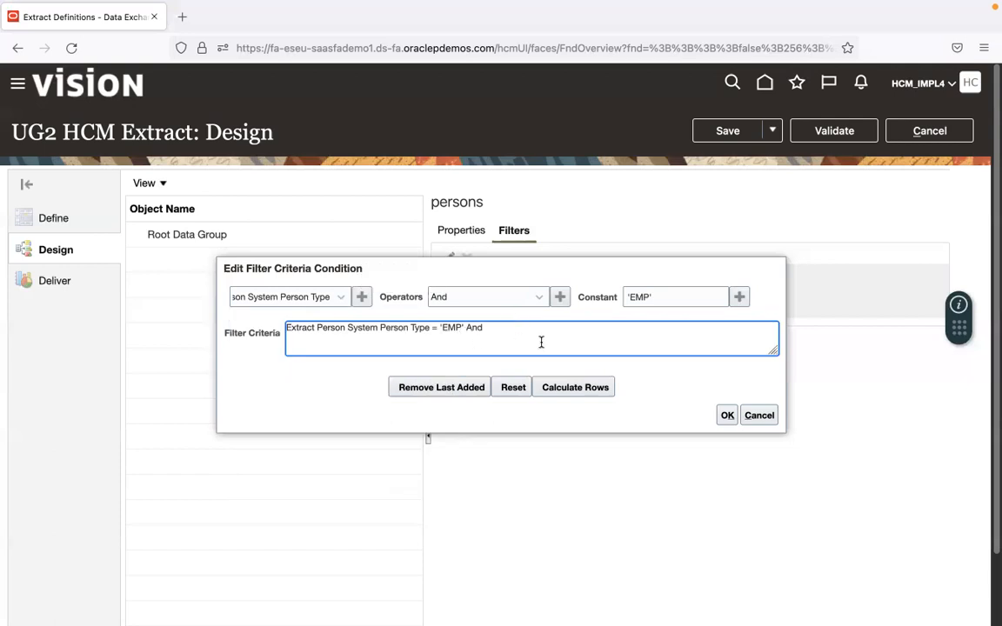
click(475, 389)
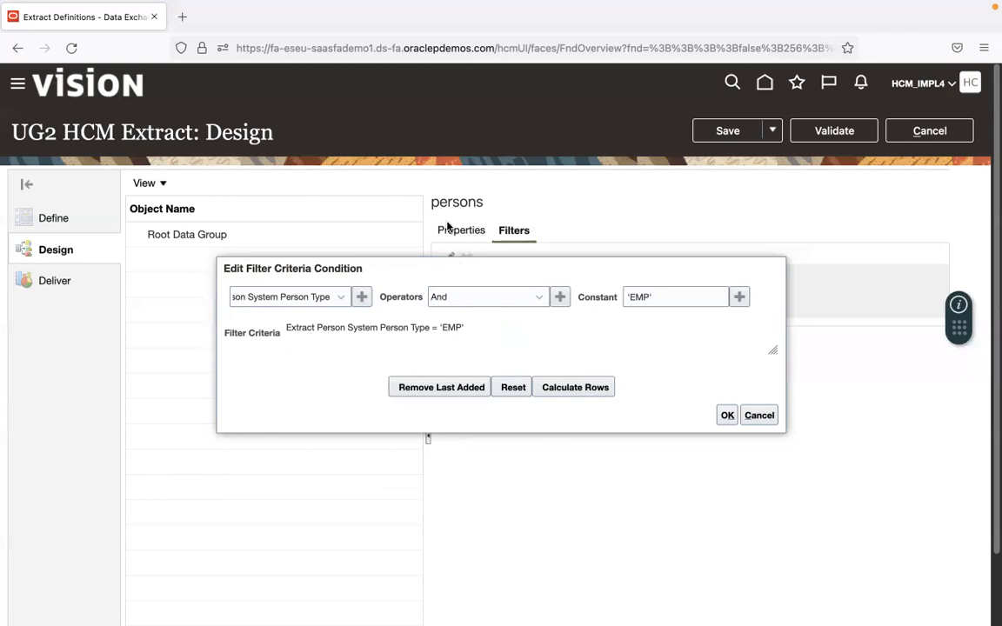
Calculate the rows returned by the 'EMP' filter criteria and save the filter on the persons data group.
click(584, 388)
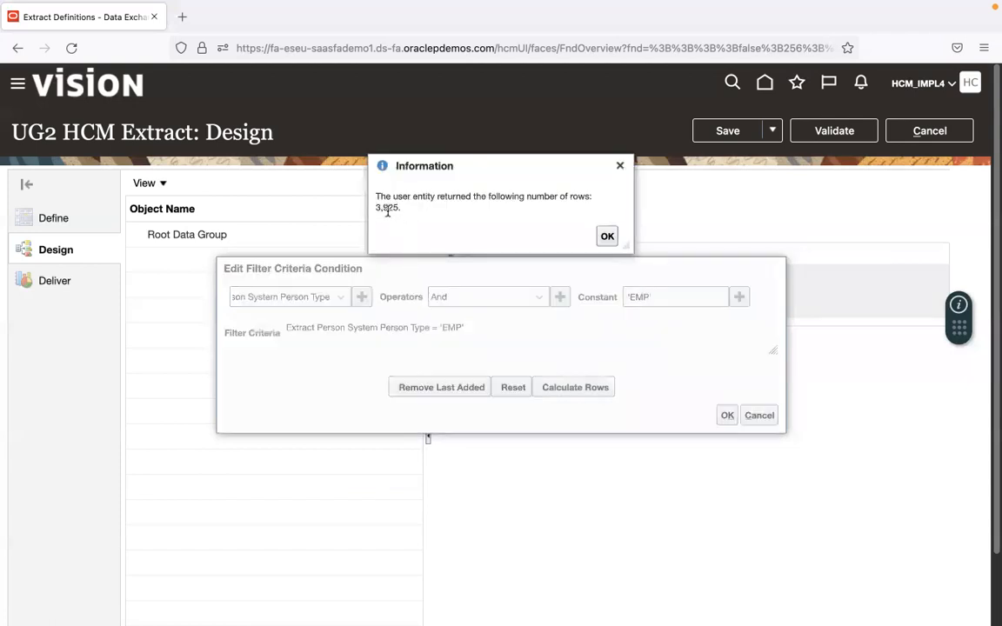
click(609, 236)
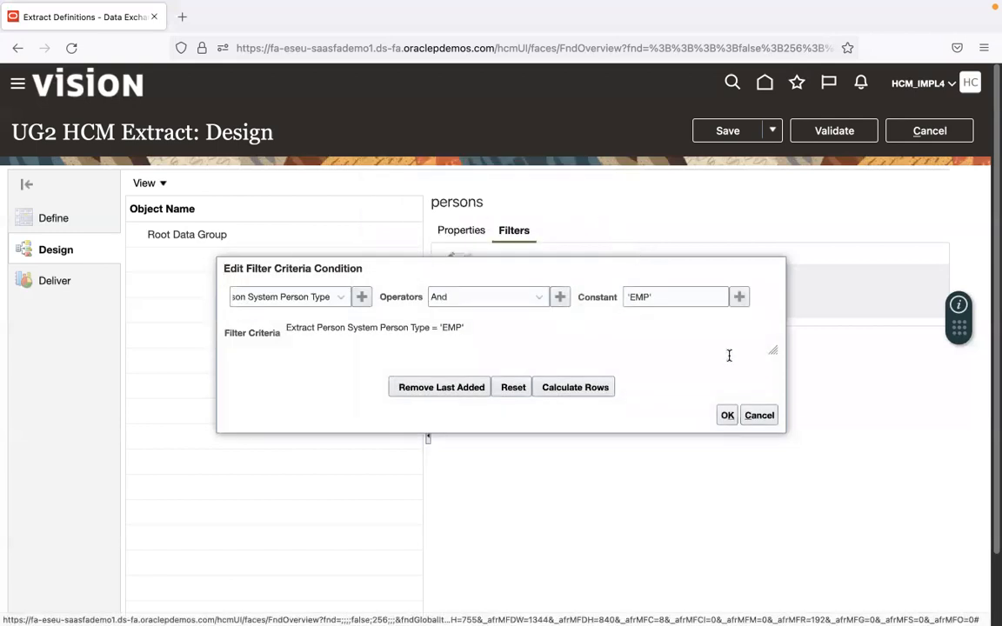
click(728, 415)
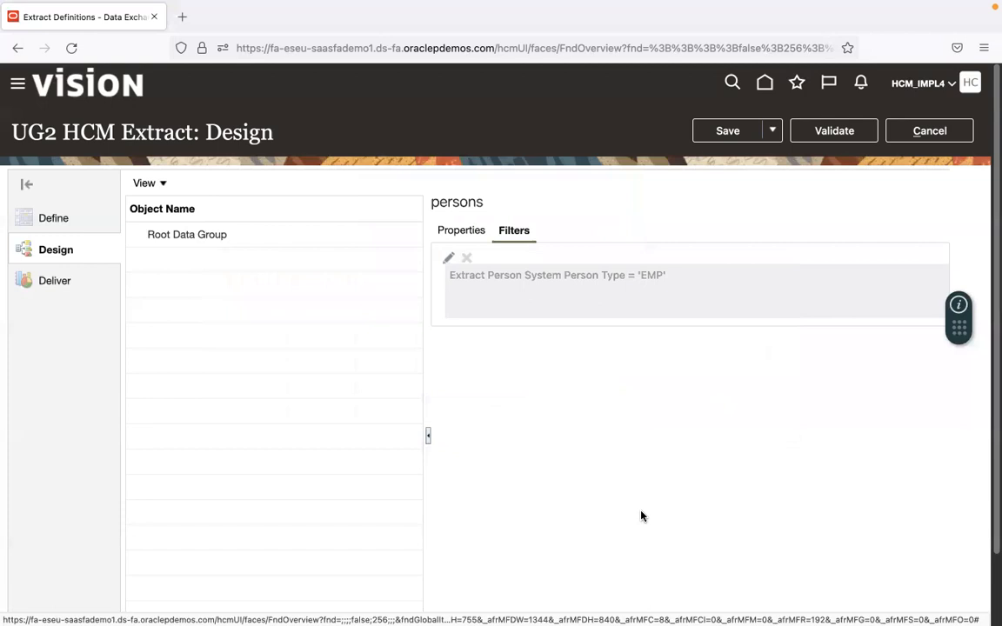
click(728, 132)
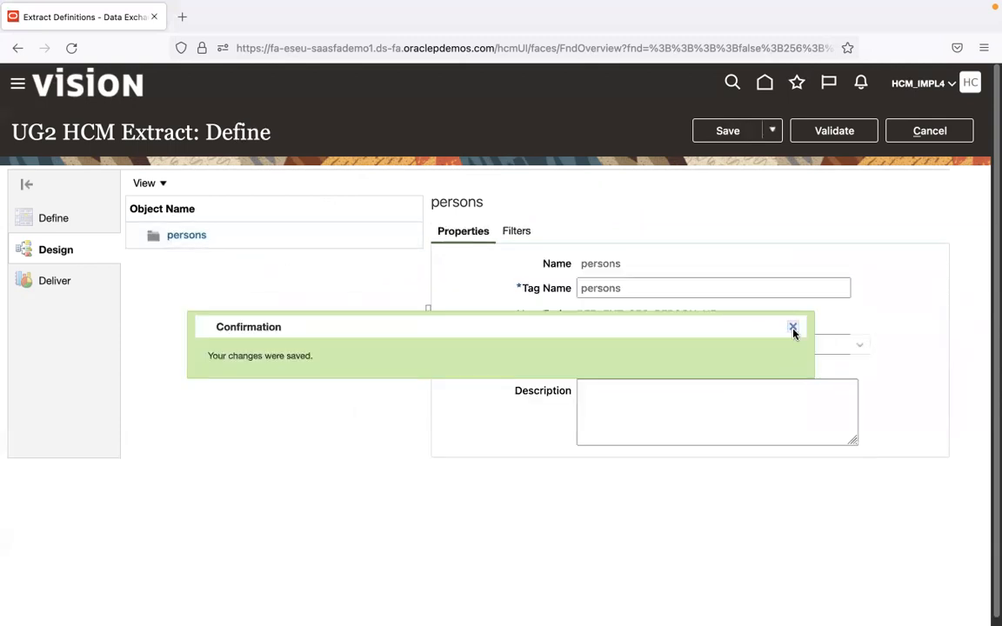
click(794, 328)
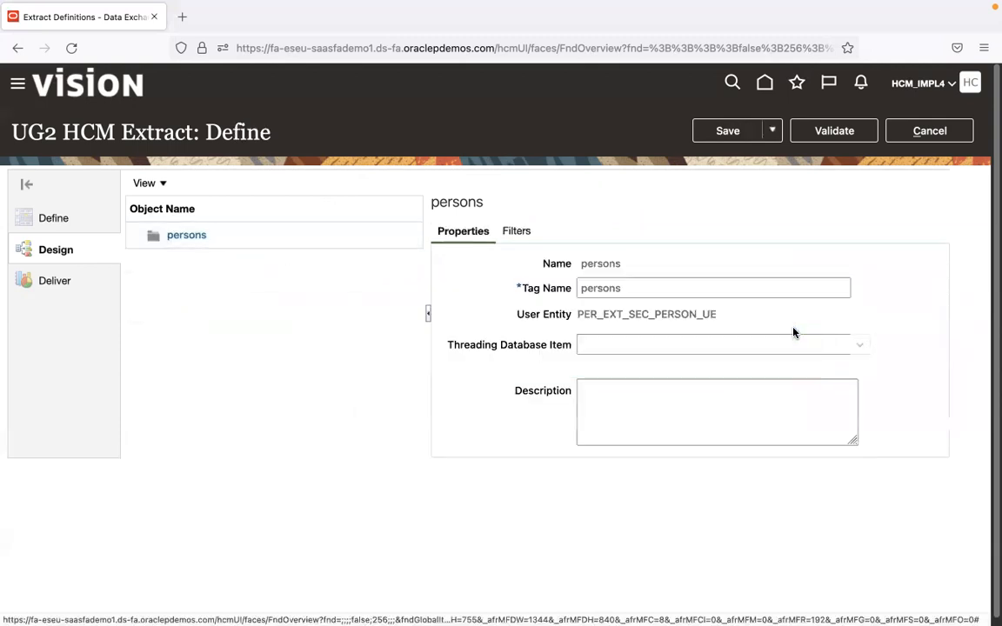
Add a record named person details under the persons data group and save the extract.
right_click(287, 246)
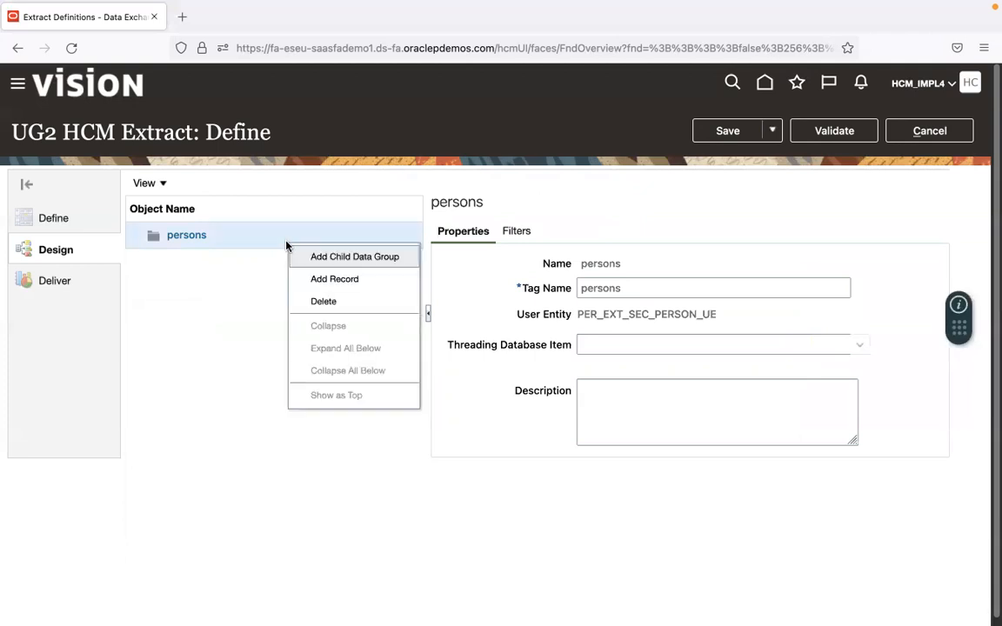
click(348, 281)
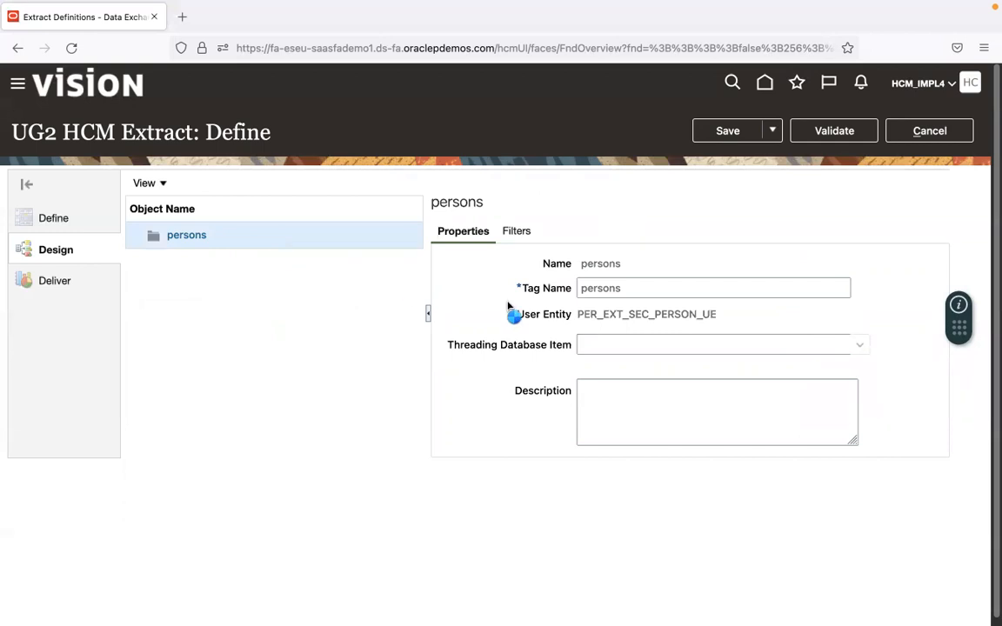
click(610, 261)
text(person details)
key(Tab)
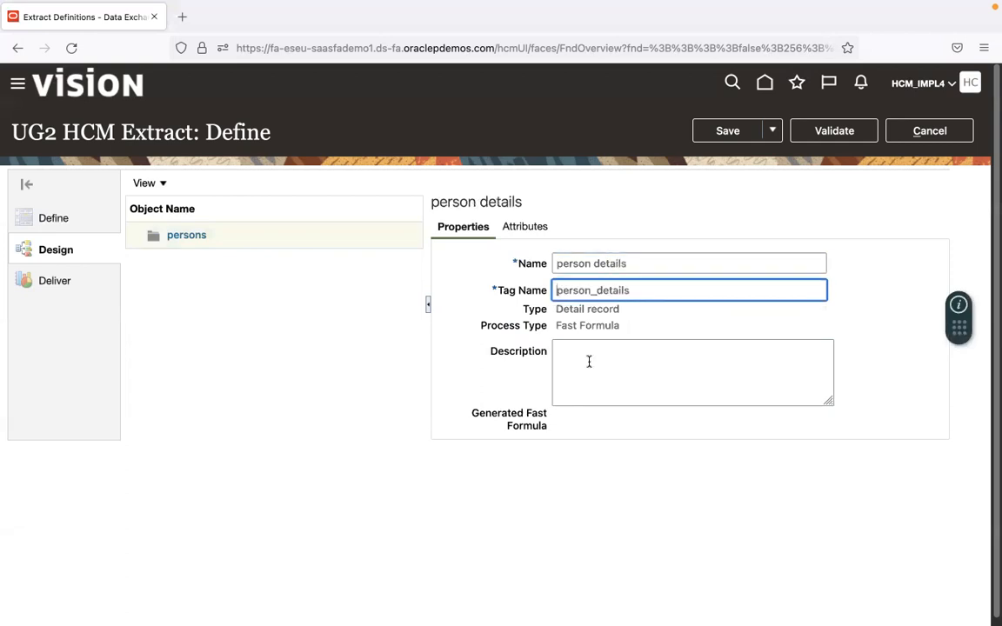
click(526, 231)
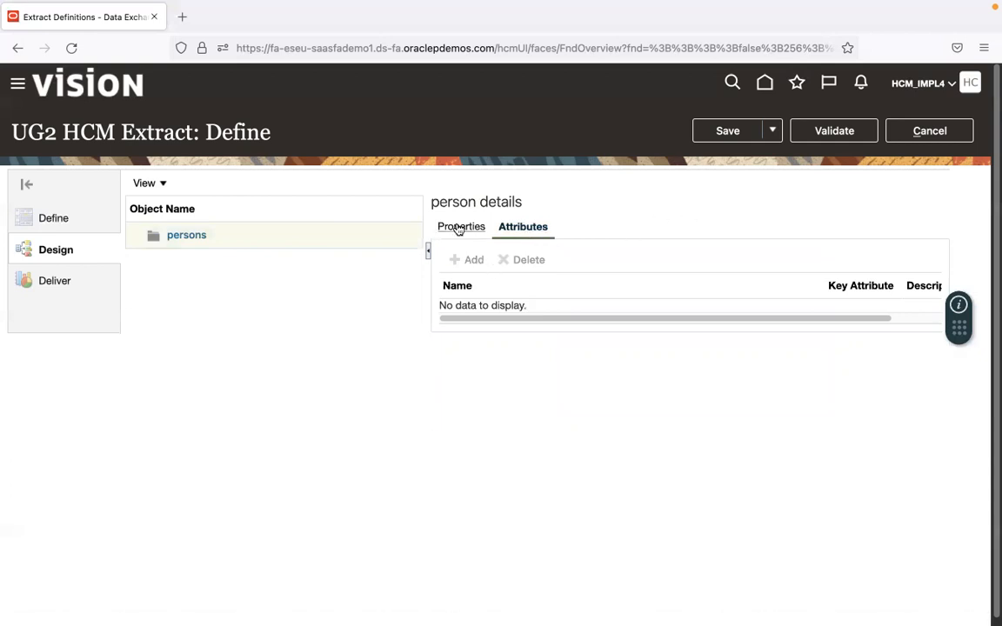
click(736, 135)
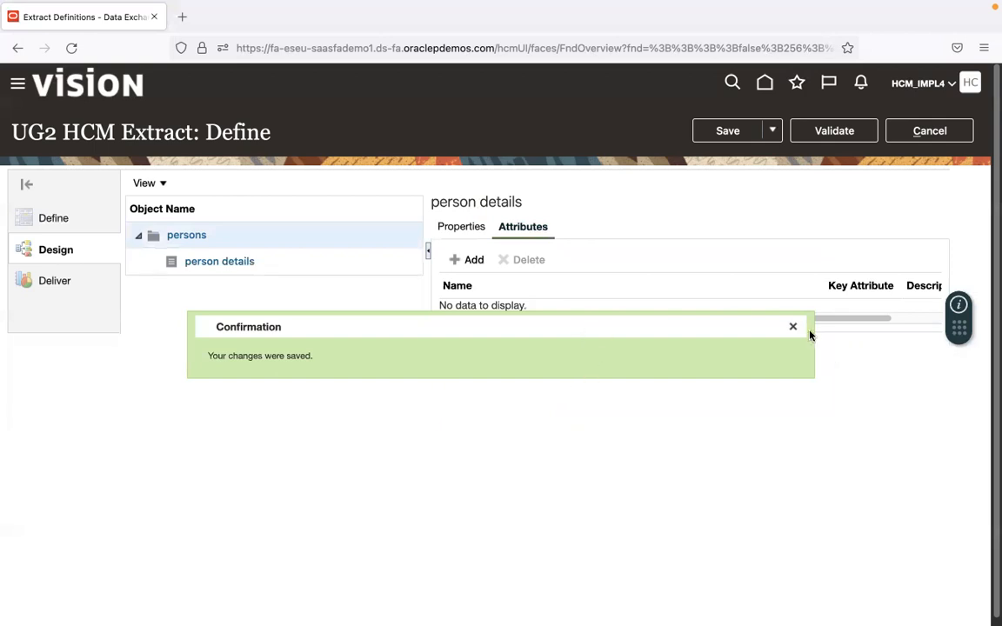
click(794, 327)
Search the database items for attributes of the person details record and select Person First Name and Person Last Name.
click(474, 260)
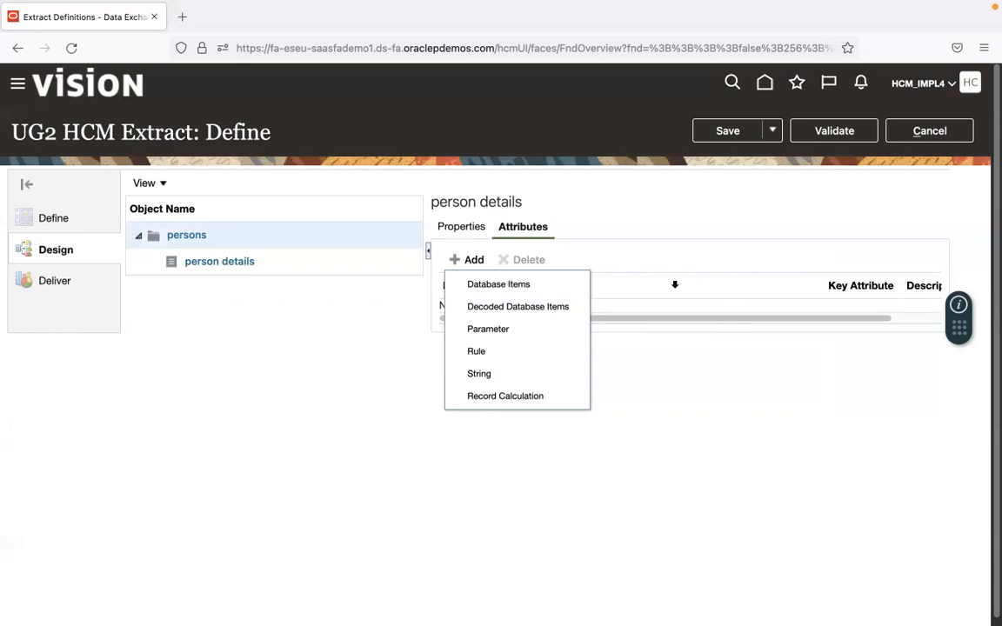
click(553, 291)
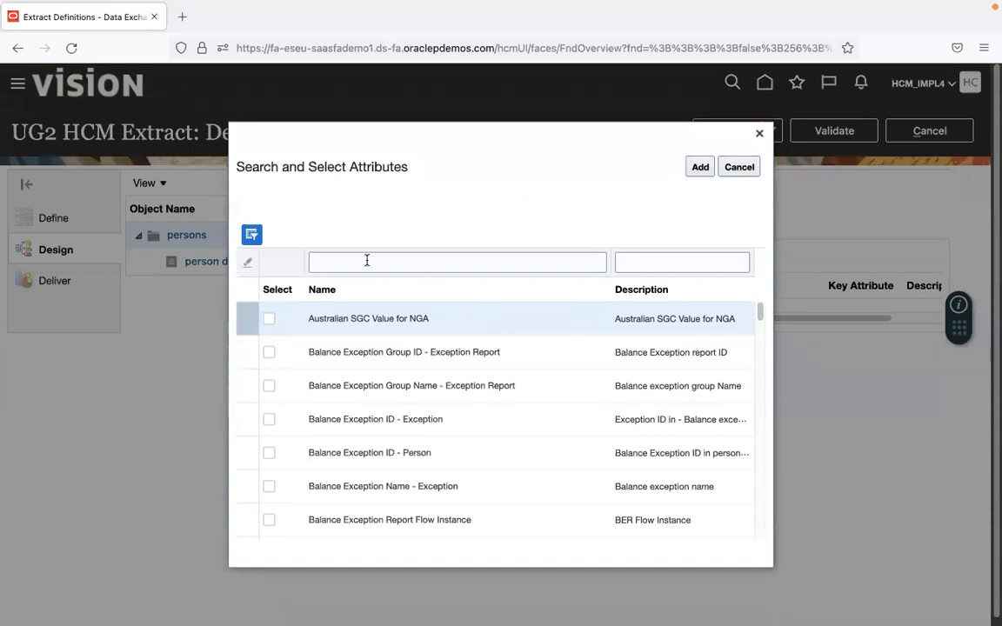
click(371, 263)
text(person)
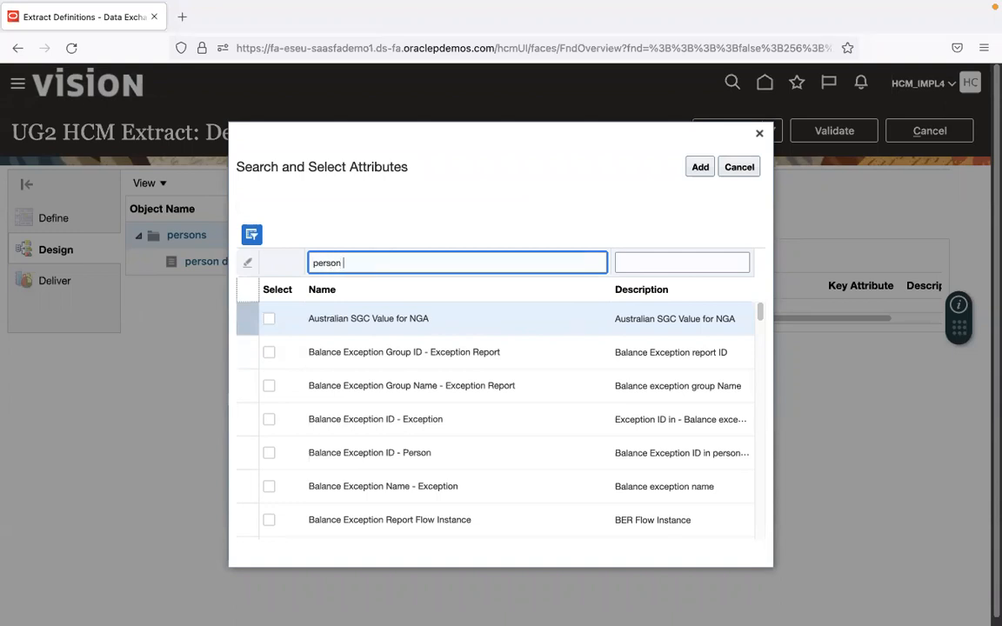
text( first name)
key(Return)
click(269, 321)
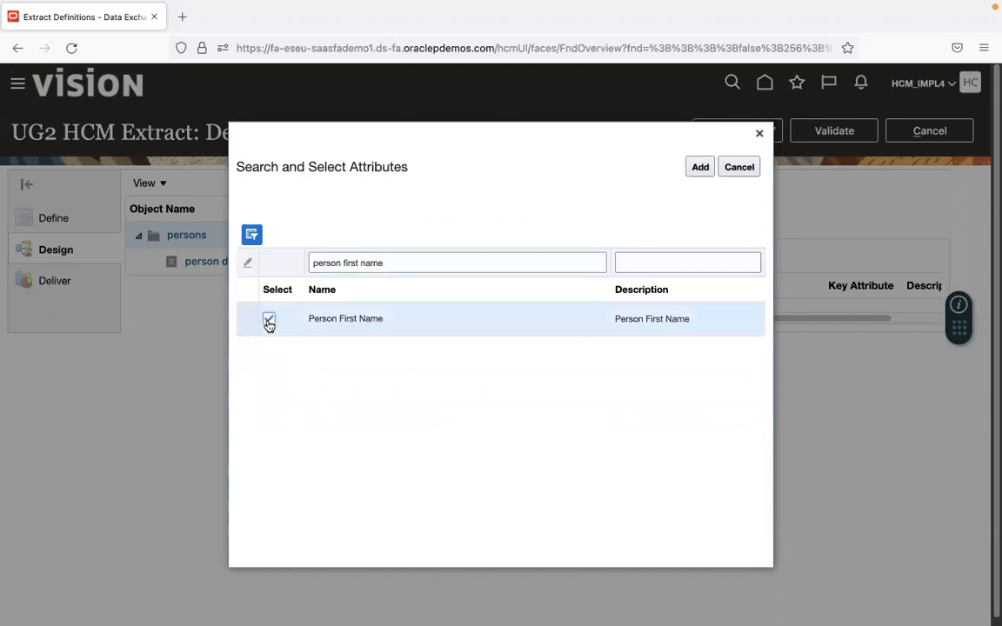
double_click(351, 264)
text(last)
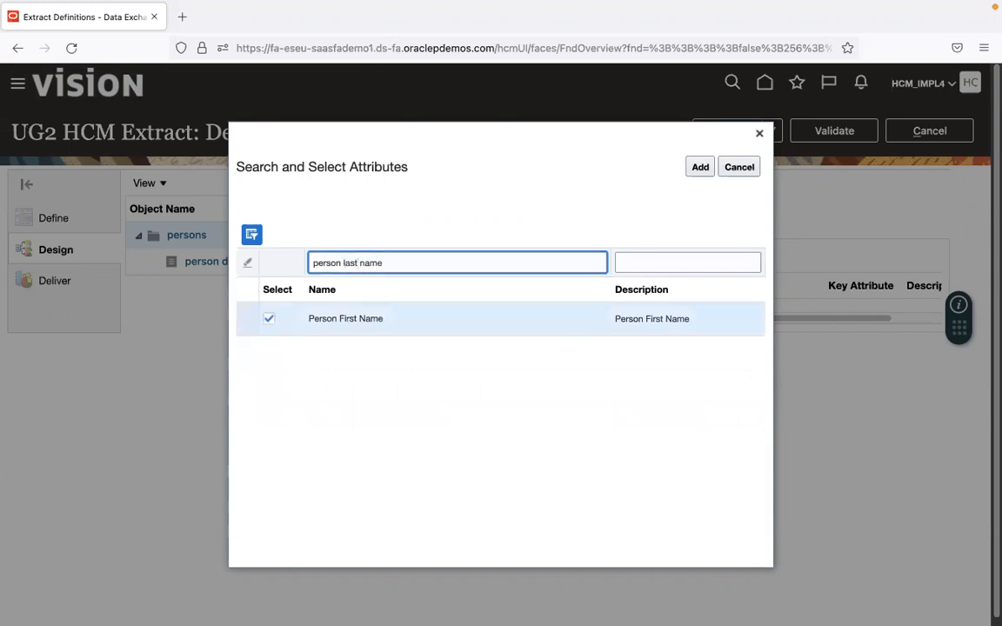
key(Return)
click(269, 319)
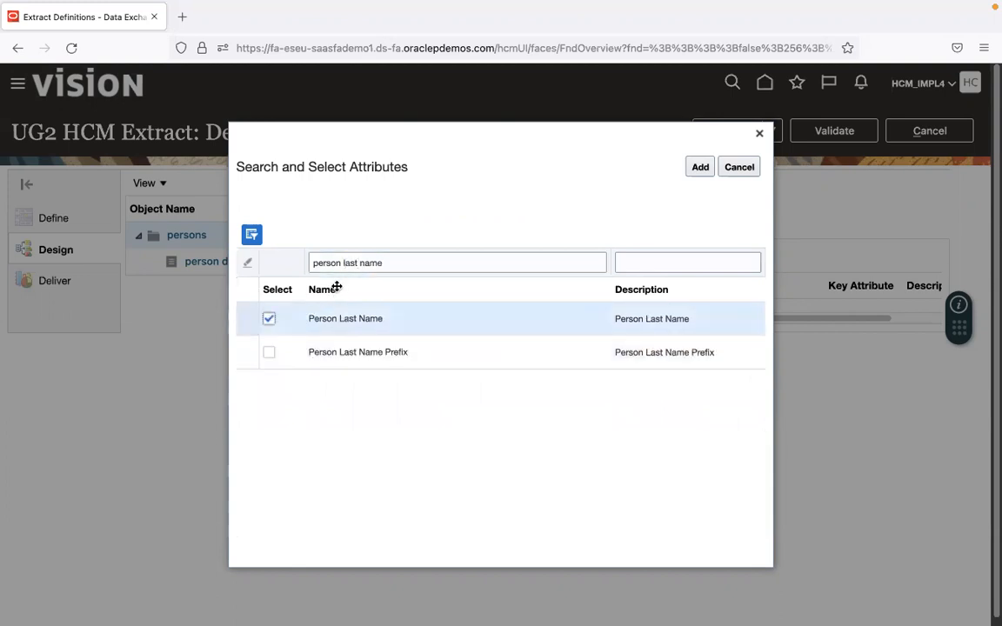
Search the attributes for person number and select Person Number as well.
drag(346, 259, 409, 262)
key(BackSpace)
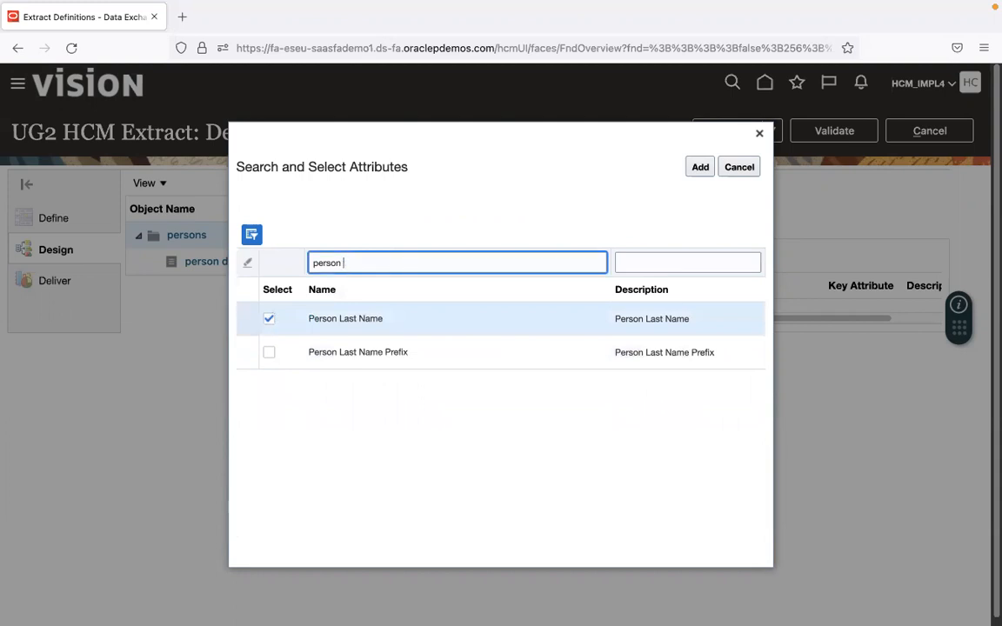
key(Return)
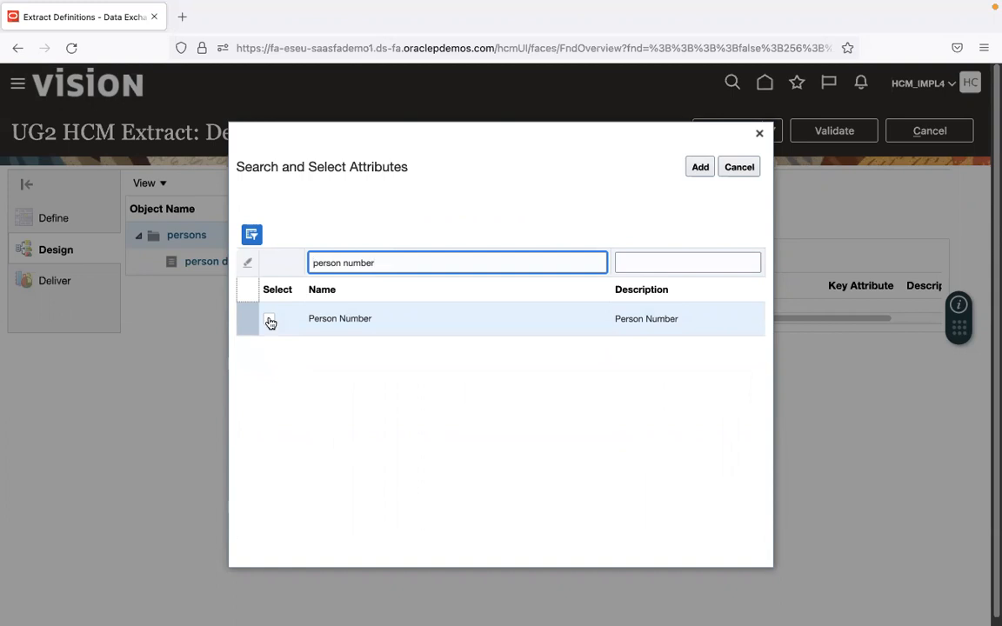
click(269, 319)
Search the attributes for person hire, clear that search and add the selected attributes to the person details record.
double_click(359, 264)
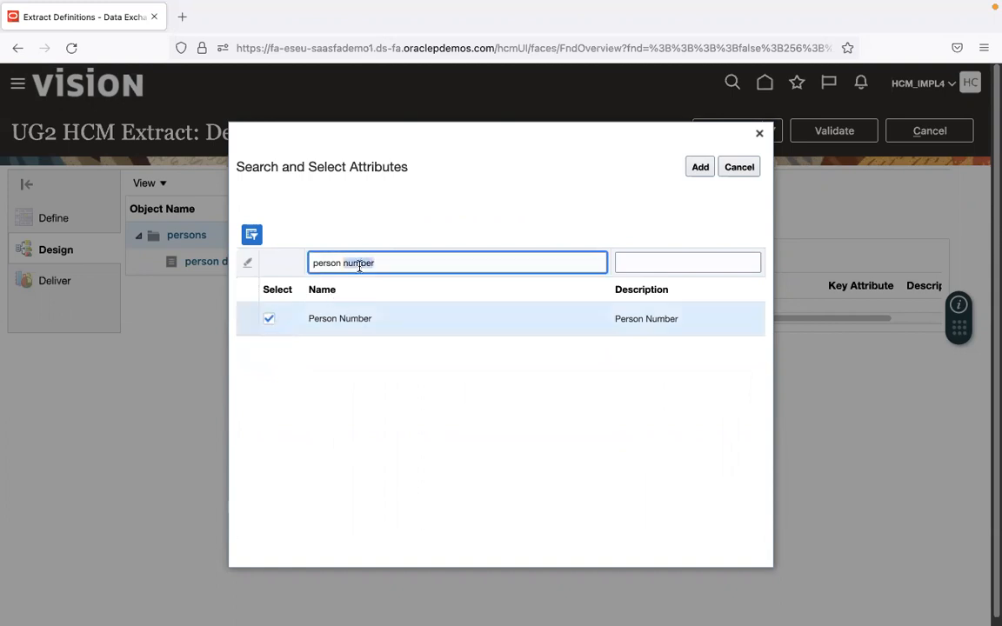
text(hir)
key(Return)
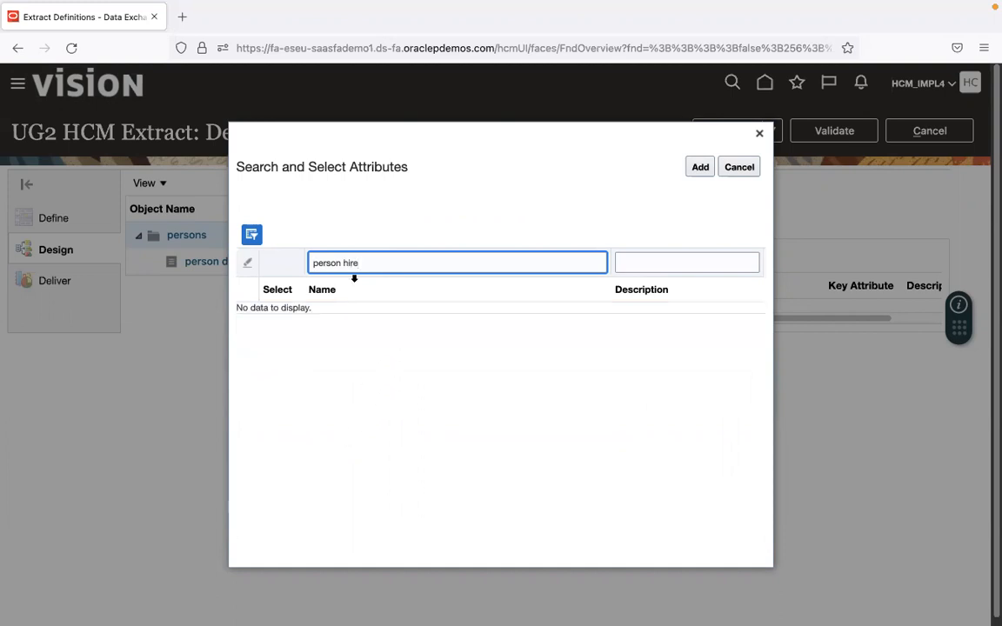
triple_click(371, 263)
key(BackSpace)
click(701, 167)
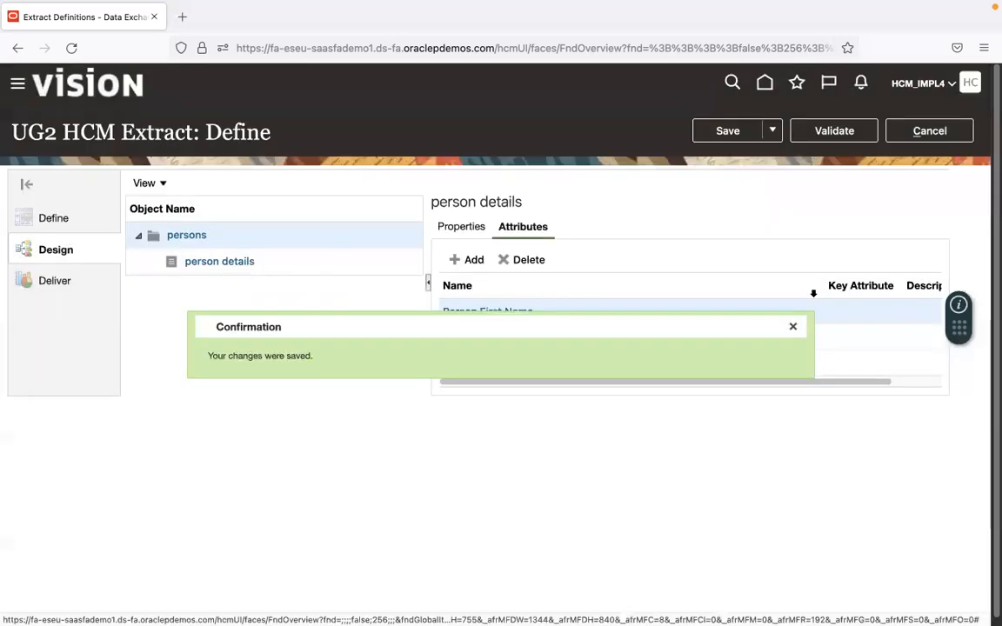
Save the extract and start a child data group under persons with Assignments as its name and tag name.
click(791, 325)
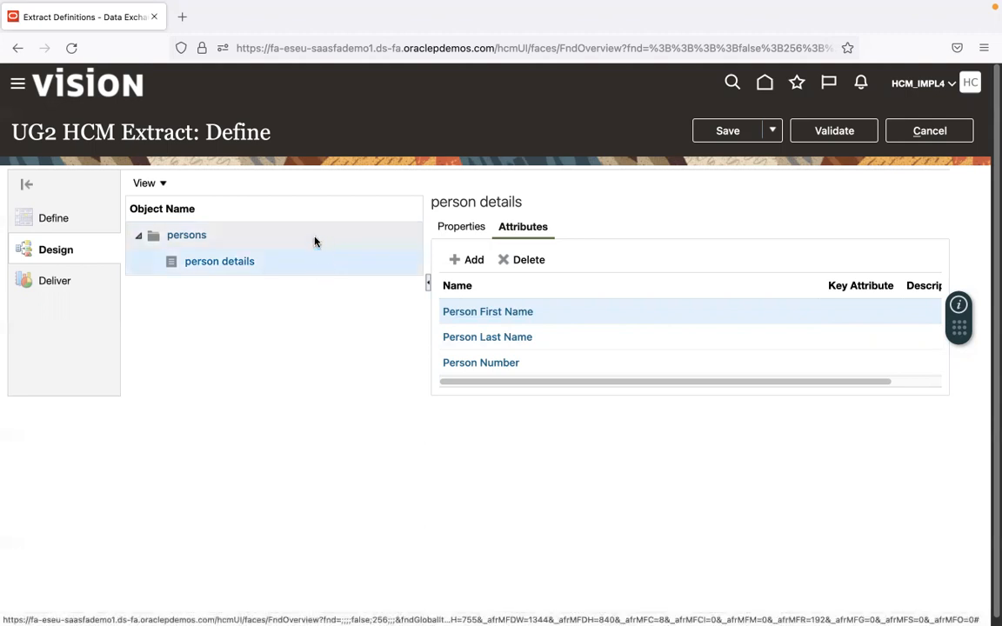
click(728, 131)
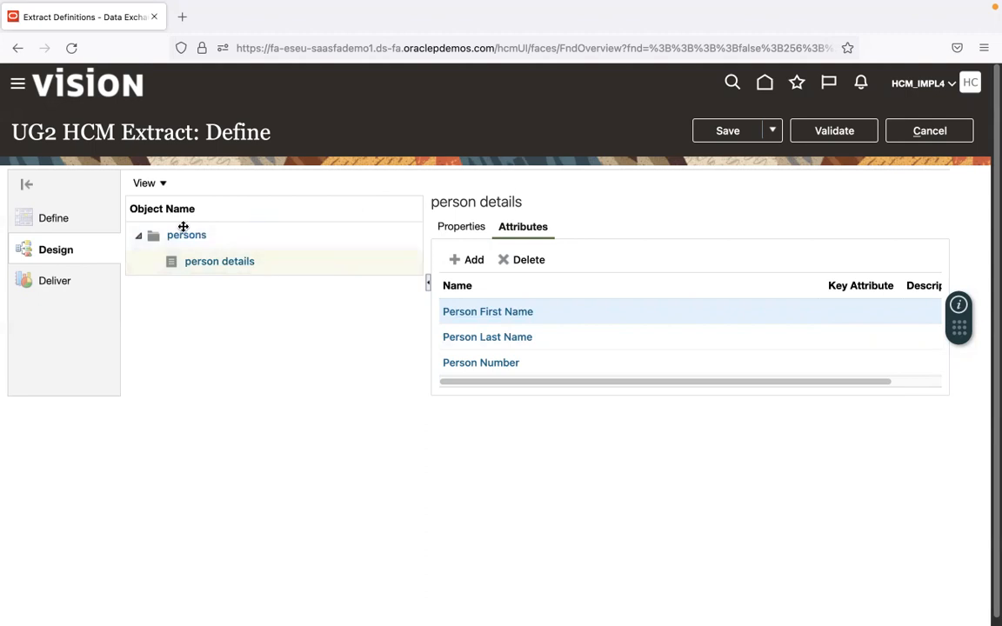
click(290, 234)
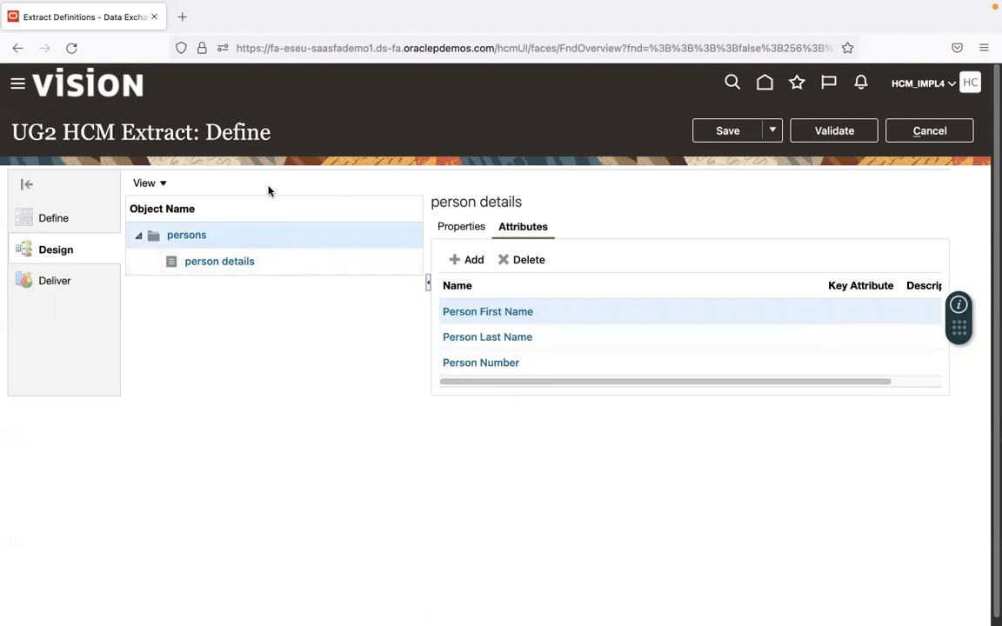
right_click(303, 236)
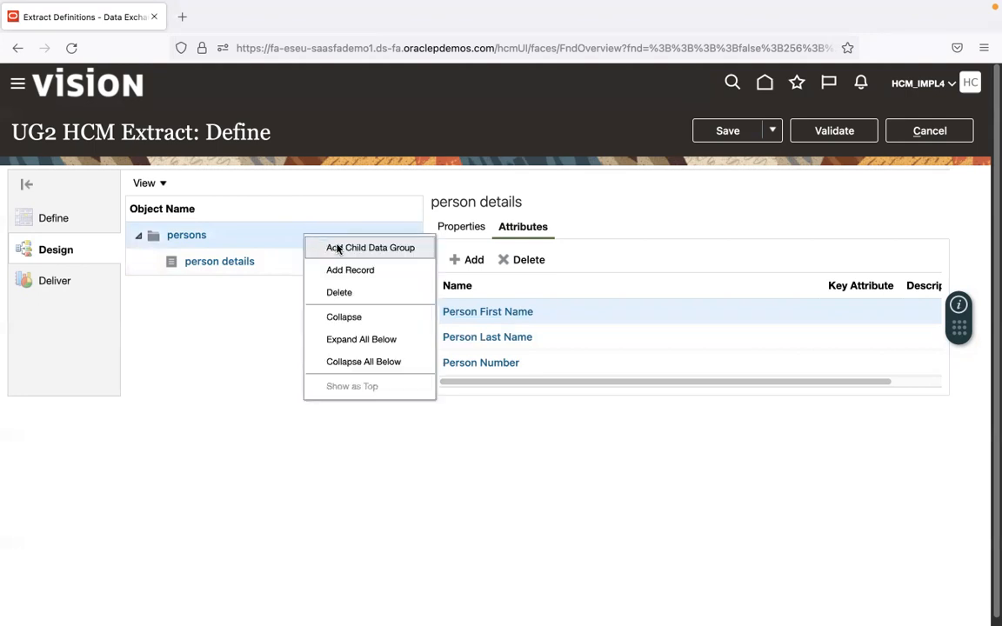
click(394, 249)
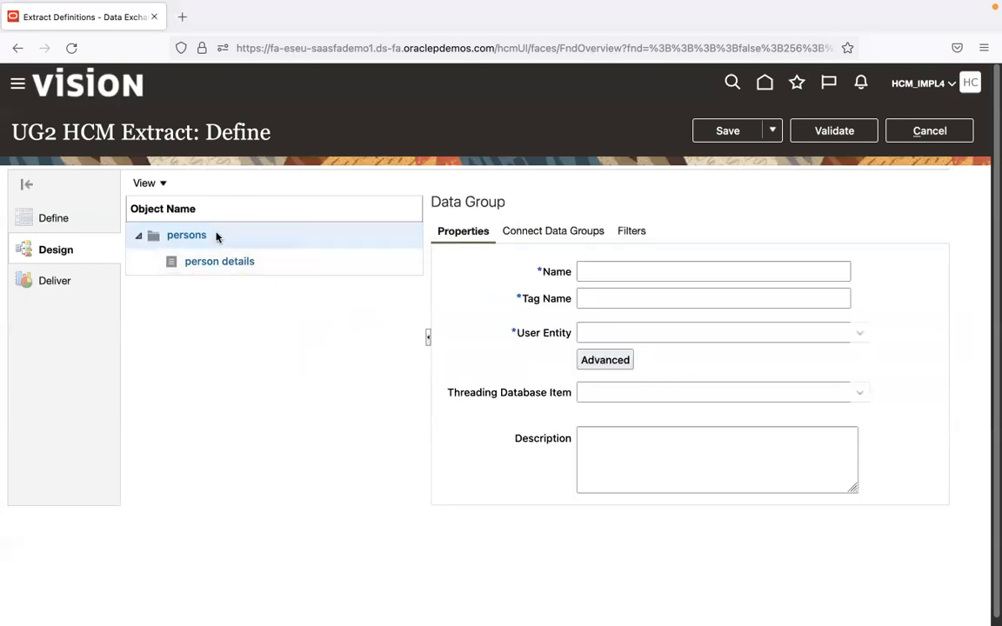
click(615, 271)
text(Assignments)
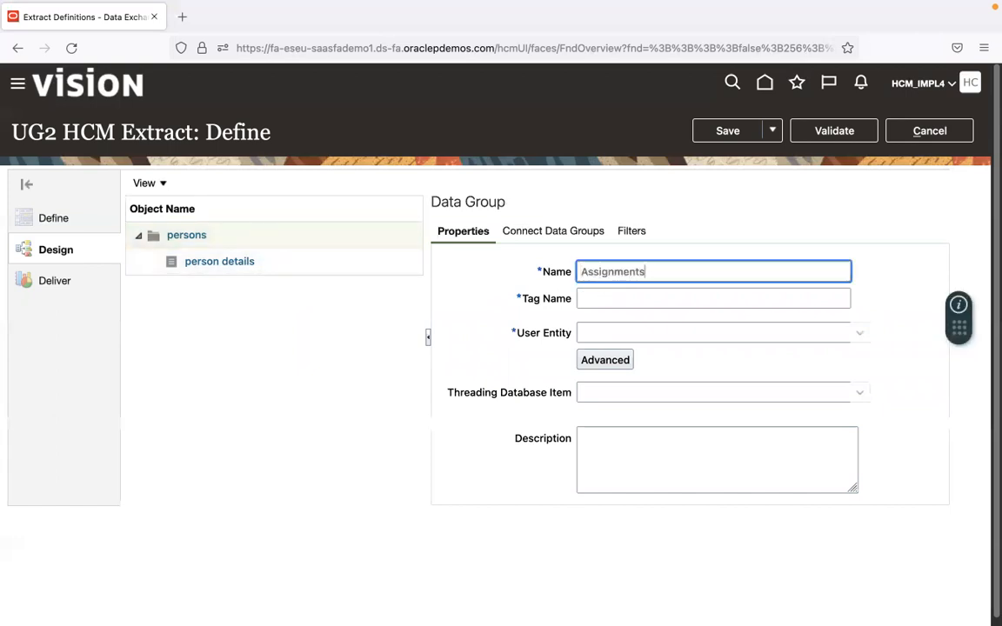
key(Tab)
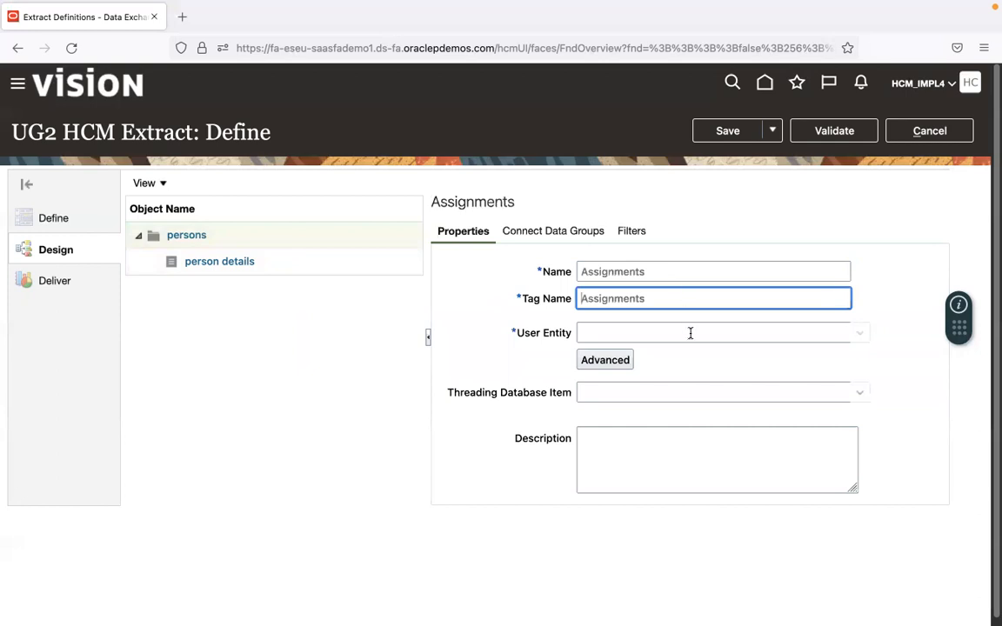
Search the user entities for assignment and set the Assignments data group's user entity to PER_EXT_SEC_ASSIGNMENT_UE.
click(855, 334)
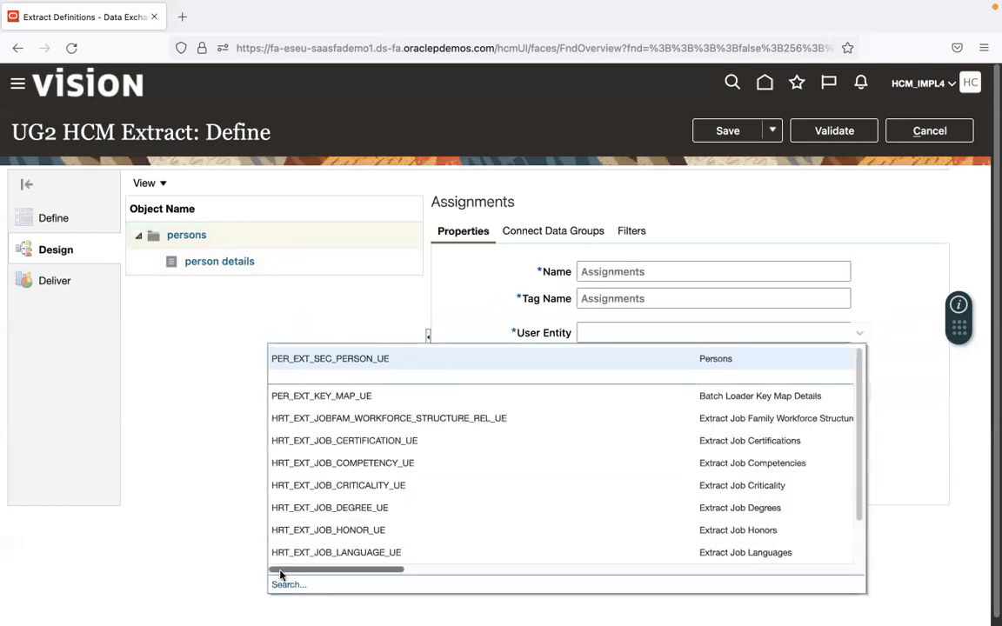
click(280, 585)
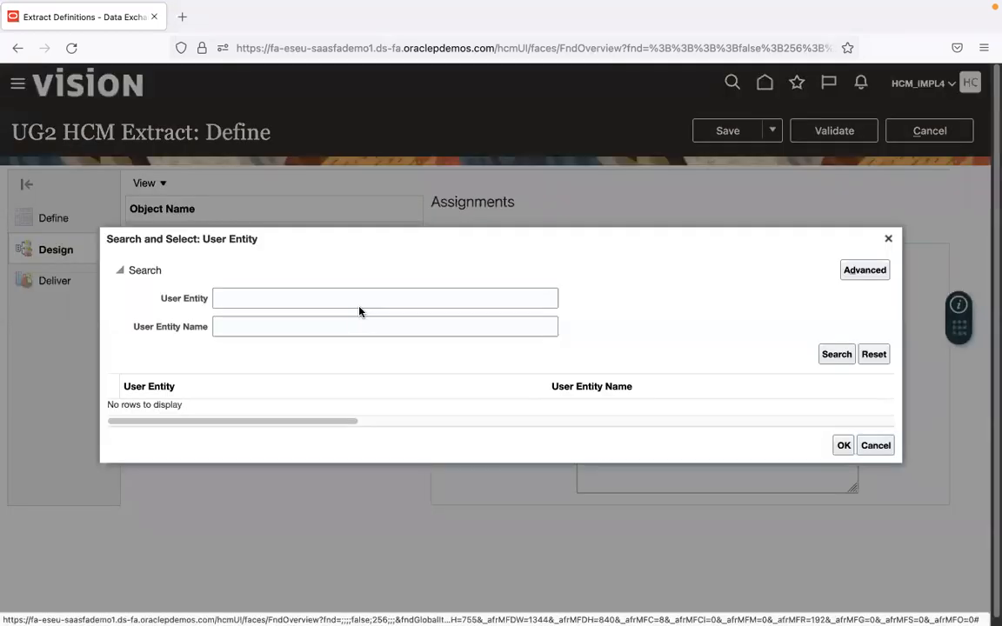
click(344, 330)
text(assignment)
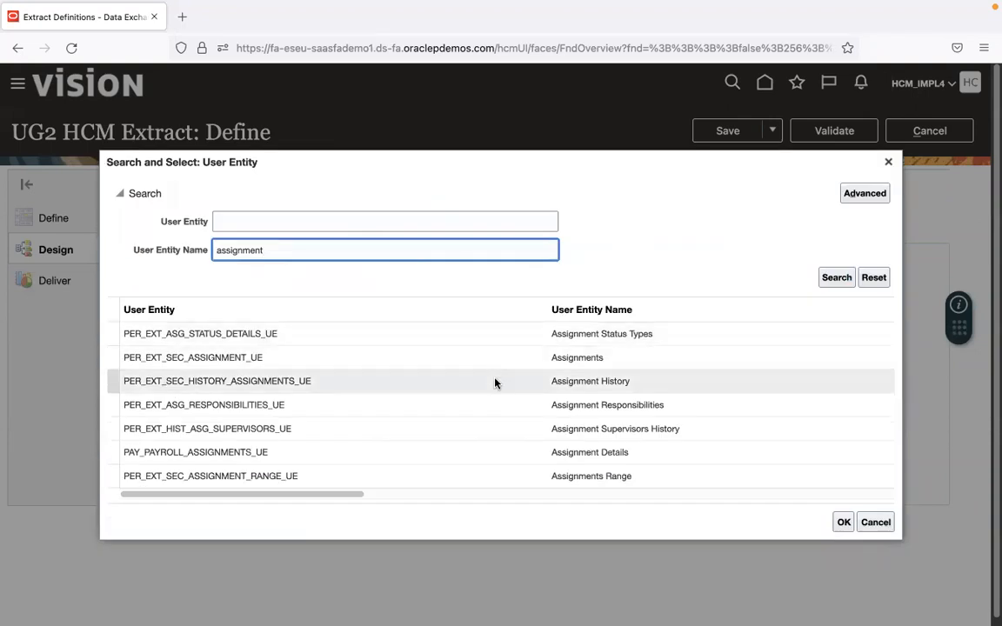
click(501, 360)
click(843, 522)
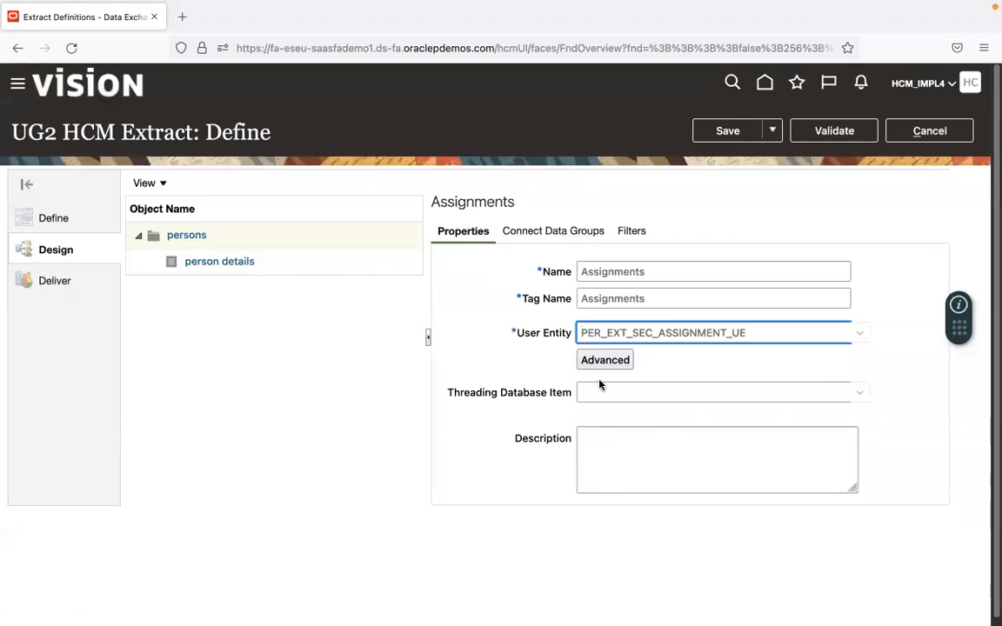
Delete the Extract Person Legal Entity ID and Extract Person Type ID connections between the Assignments data group and its parent.
click(562, 231)
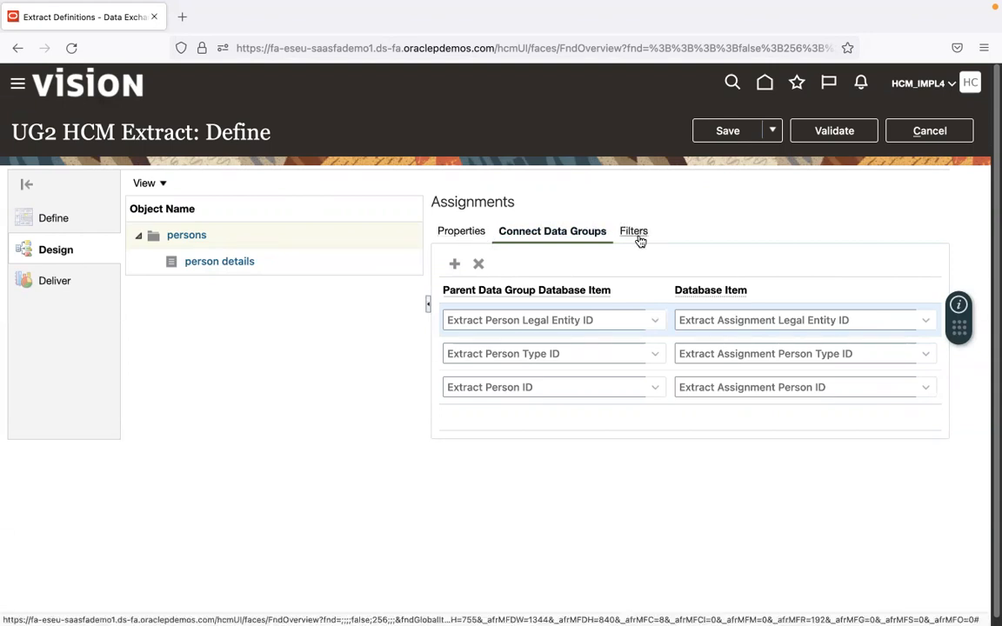
click(473, 237)
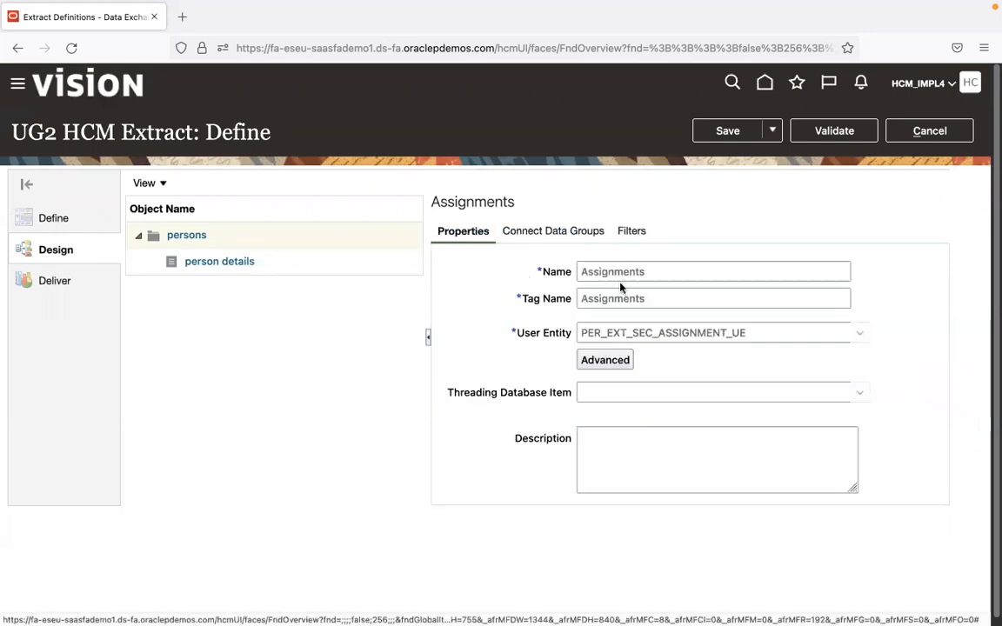
click(581, 231)
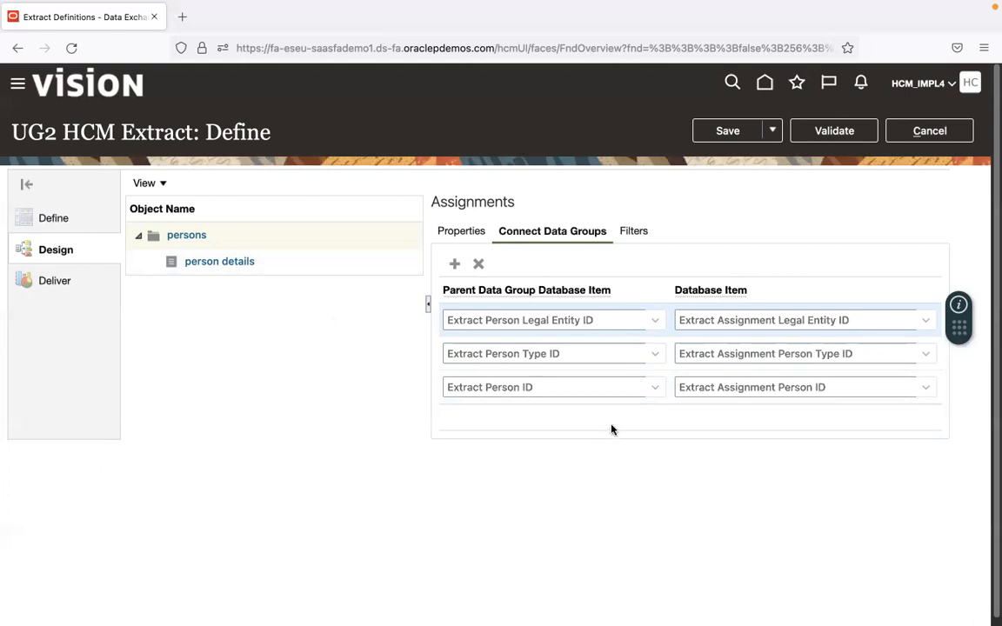
click(572, 383)
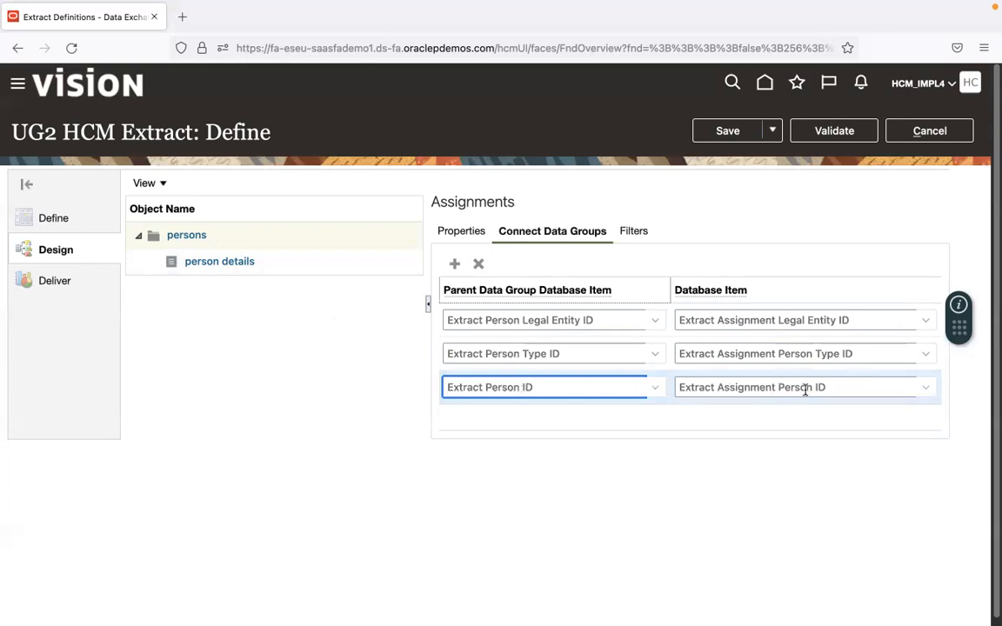
click(772, 388)
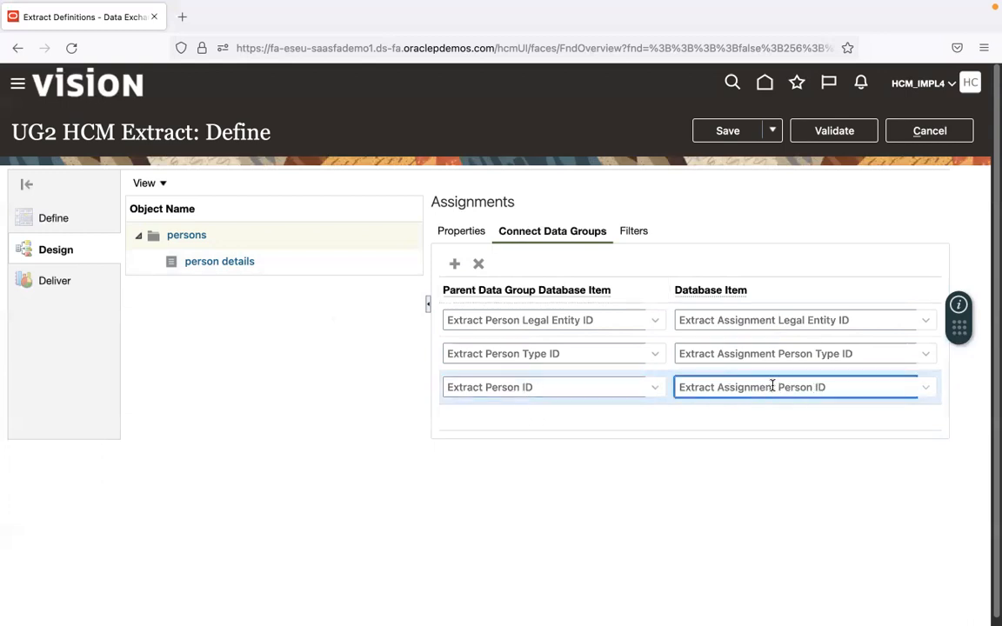
click(614, 317)
click(479, 265)
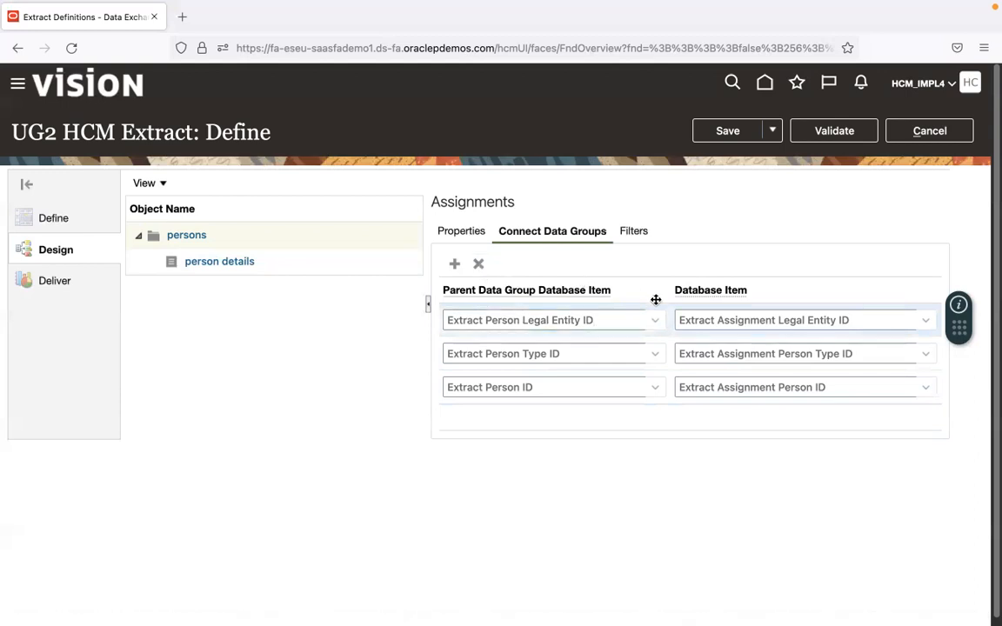
click(480, 263)
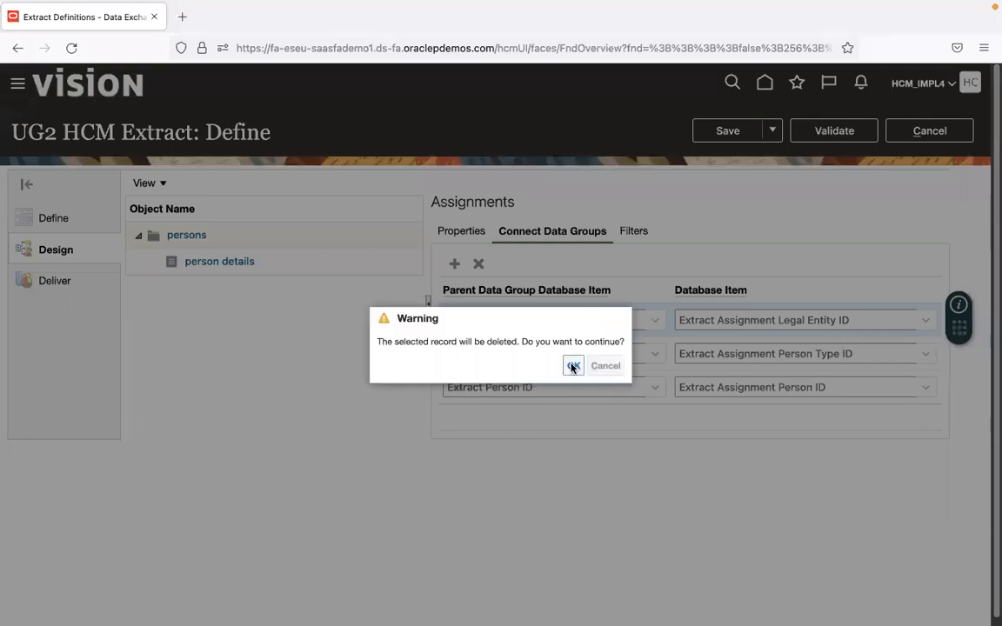
click(574, 366)
click(591, 324)
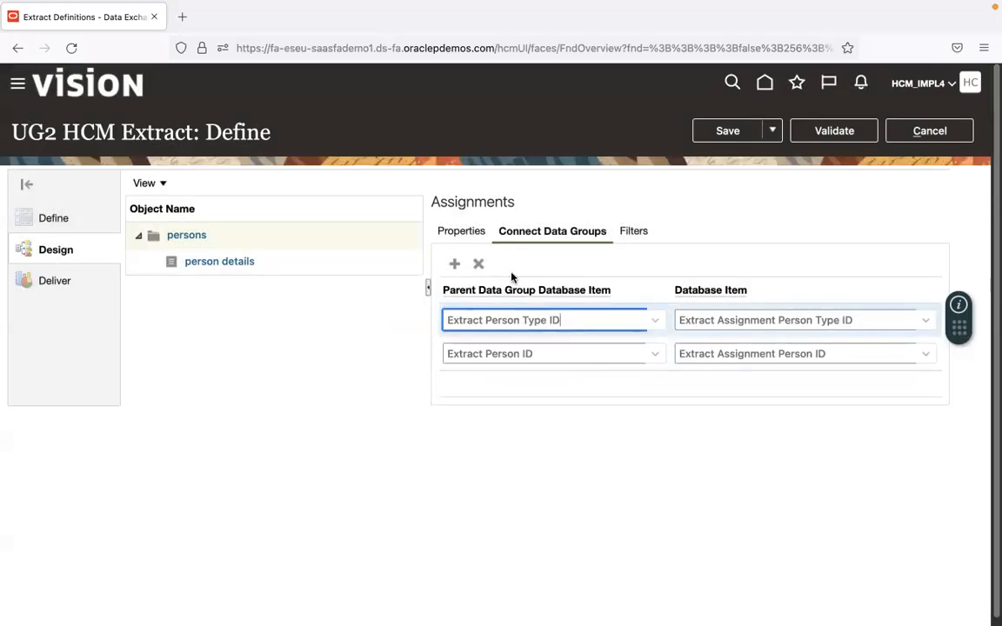
click(478, 264)
click(575, 366)
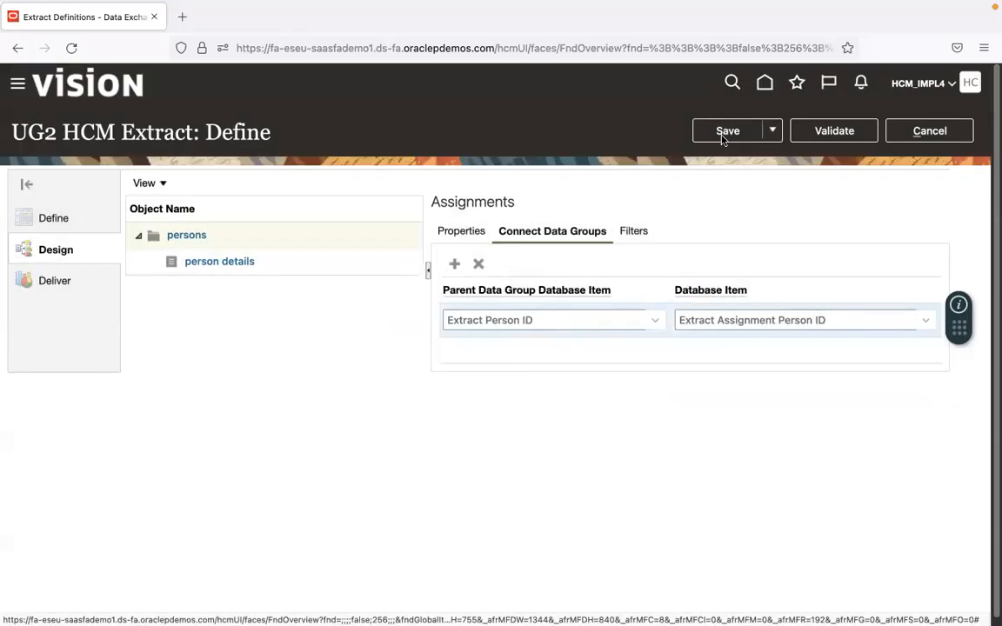
Try to save the Assignments connections, deleting the incomplete Extract Person ID row before retrying, and discard the unsaved changes.
click(723, 132)
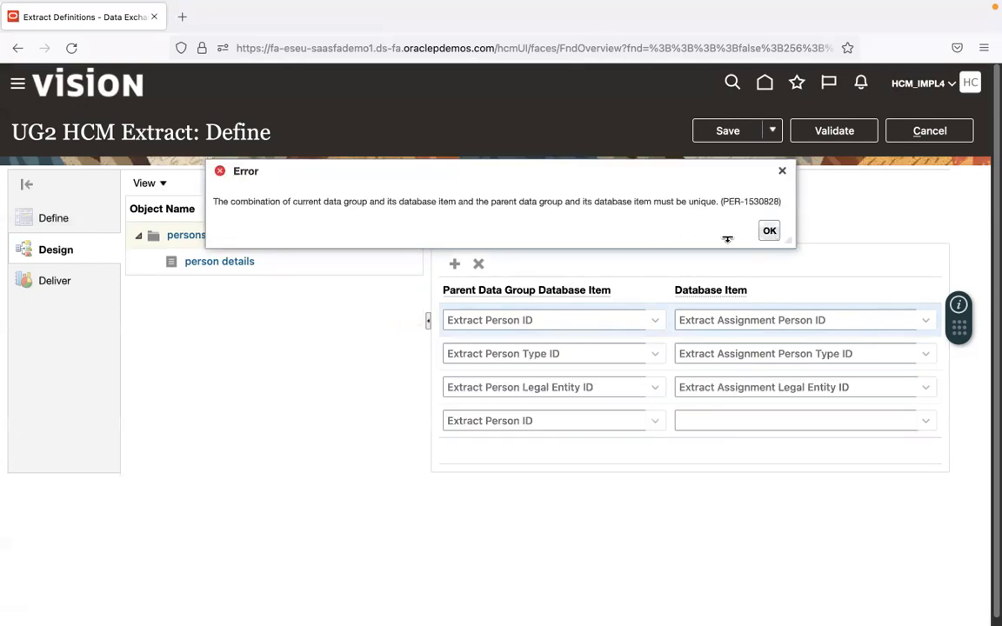
click(770, 232)
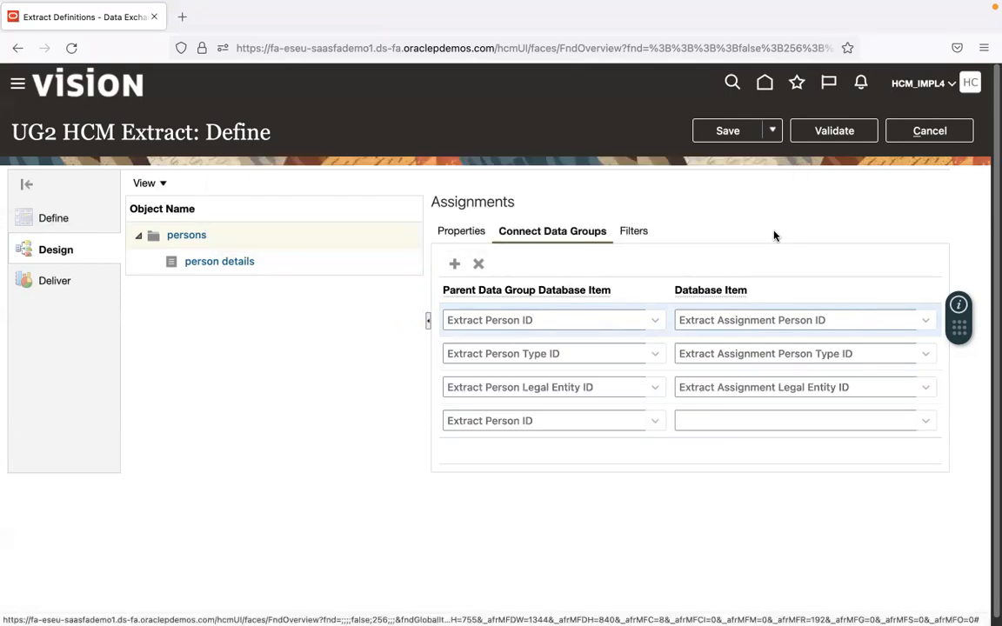
click(561, 422)
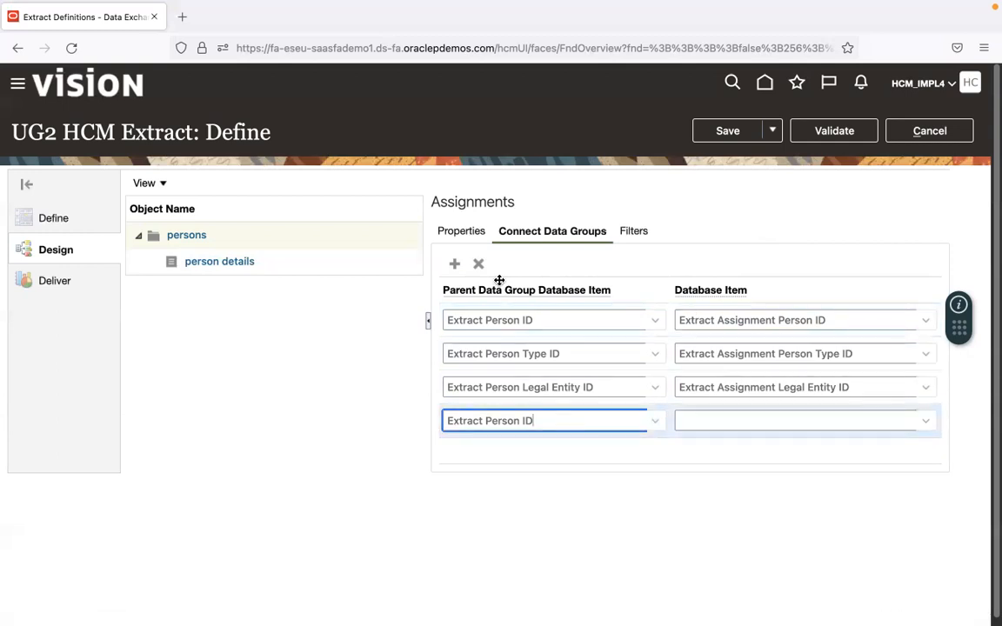
click(479, 264)
click(572, 366)
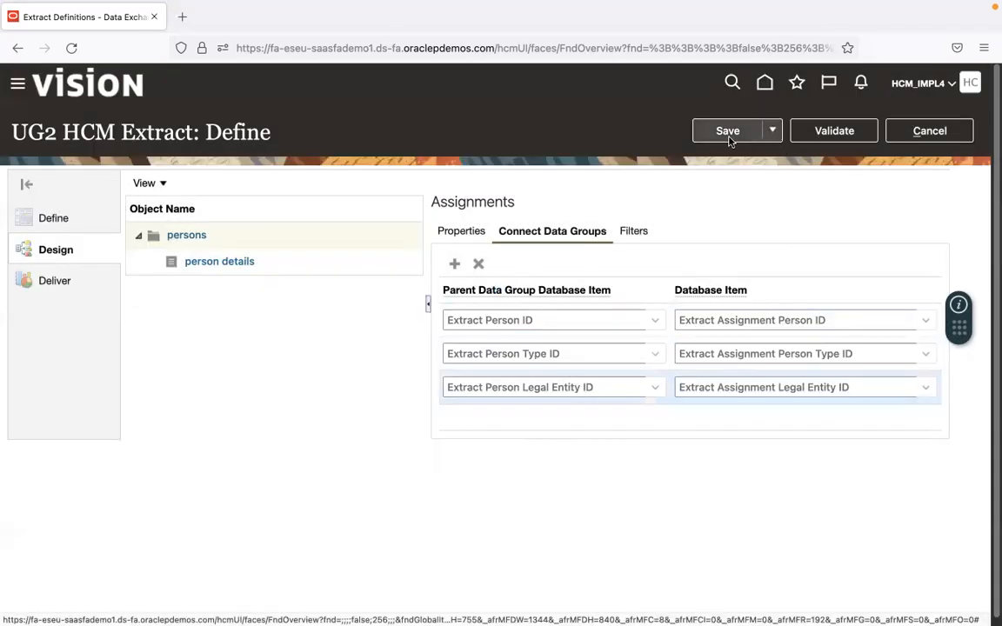
click(733, 133)
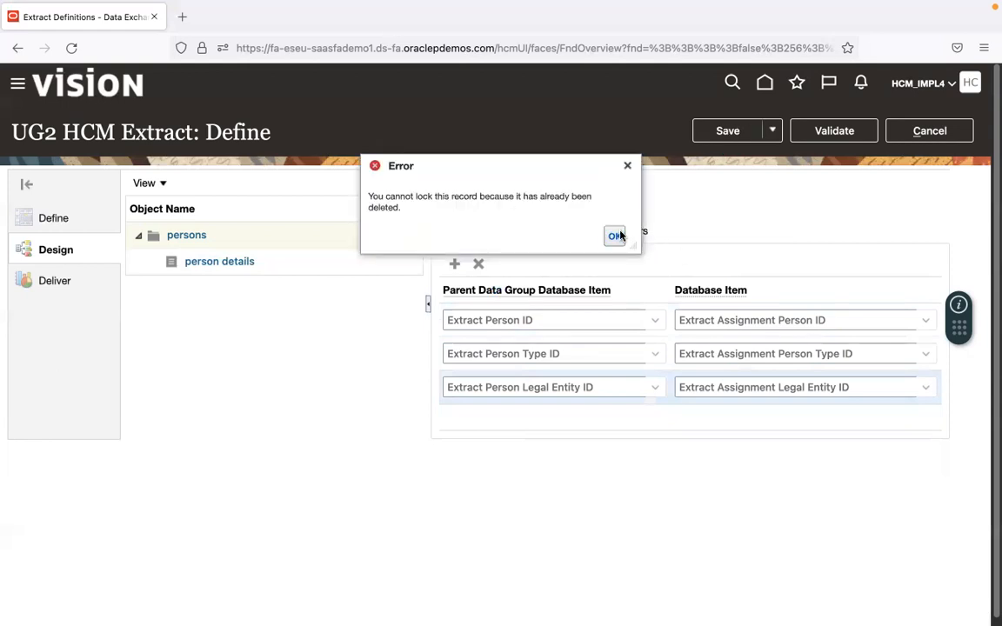
click(614, 234)
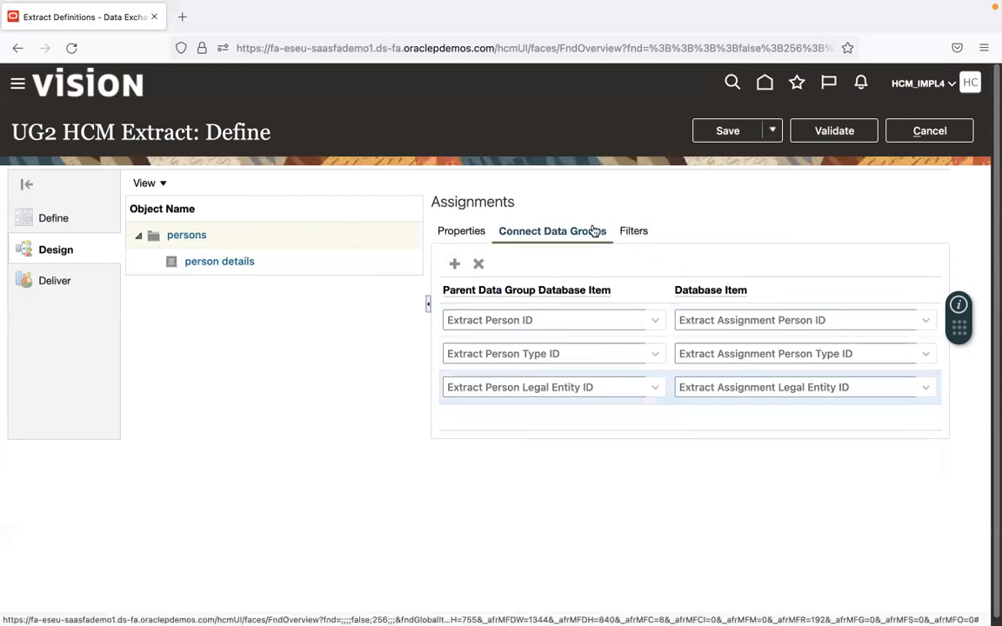
click(929, 131)
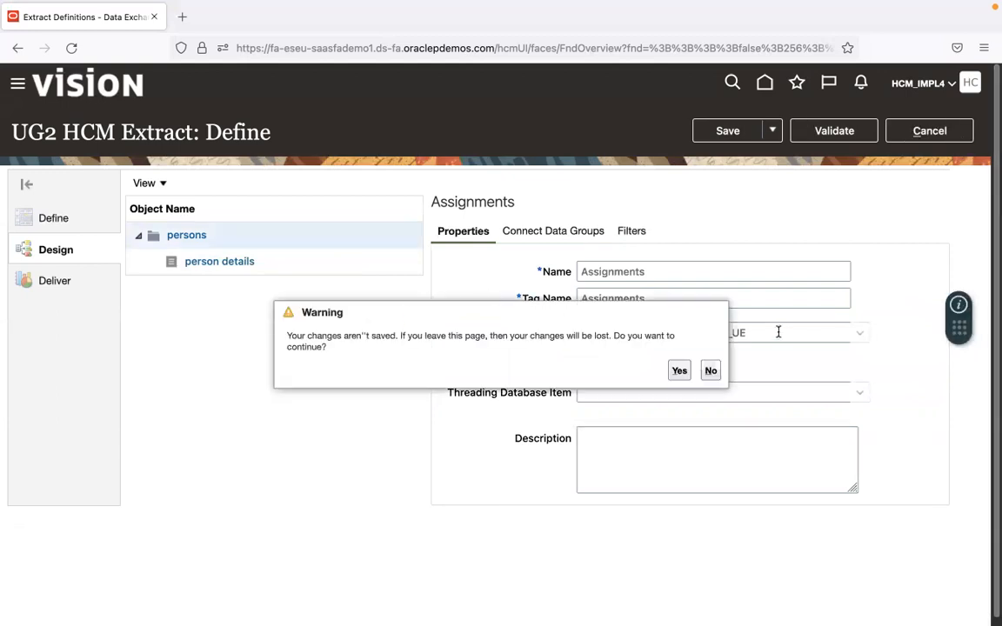
click(680, 370)
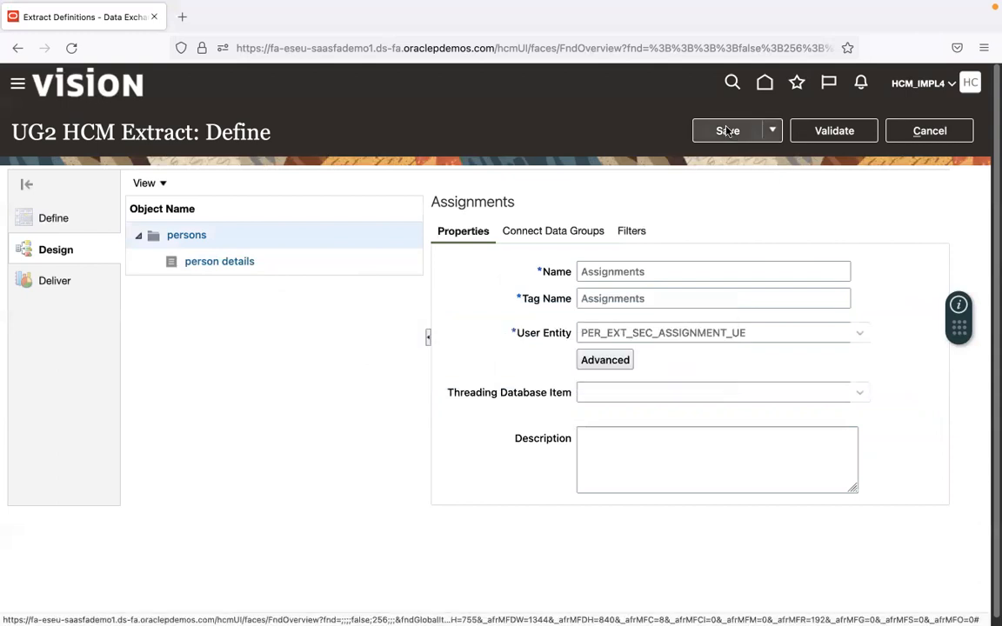
Search the database items for Legal to complete the Extract Person Legal Entity ID connection, and discard the unsaved Assignments data group.
click(580, 232)
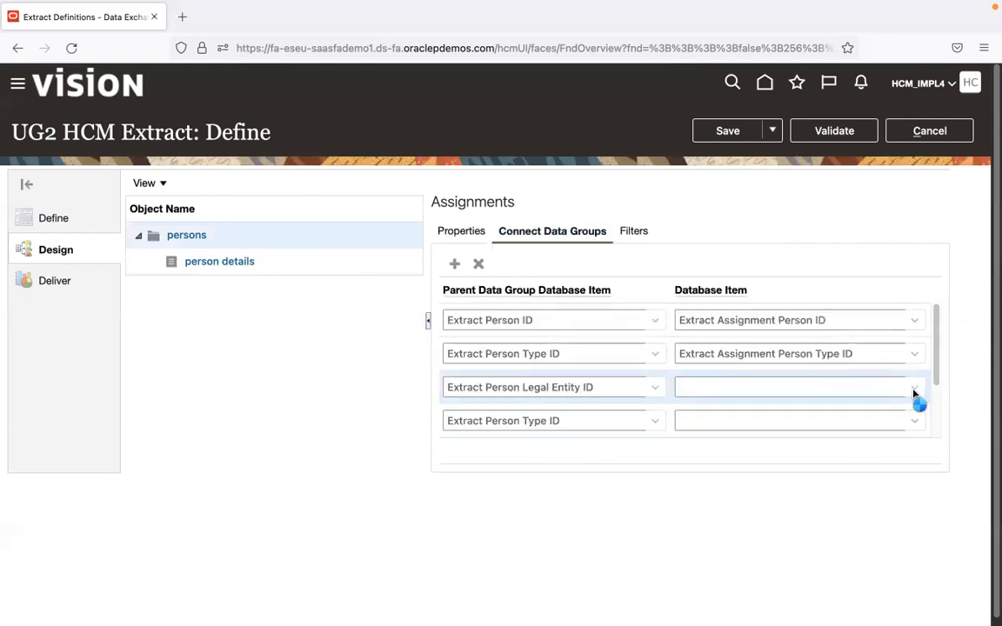
click(914, 392)
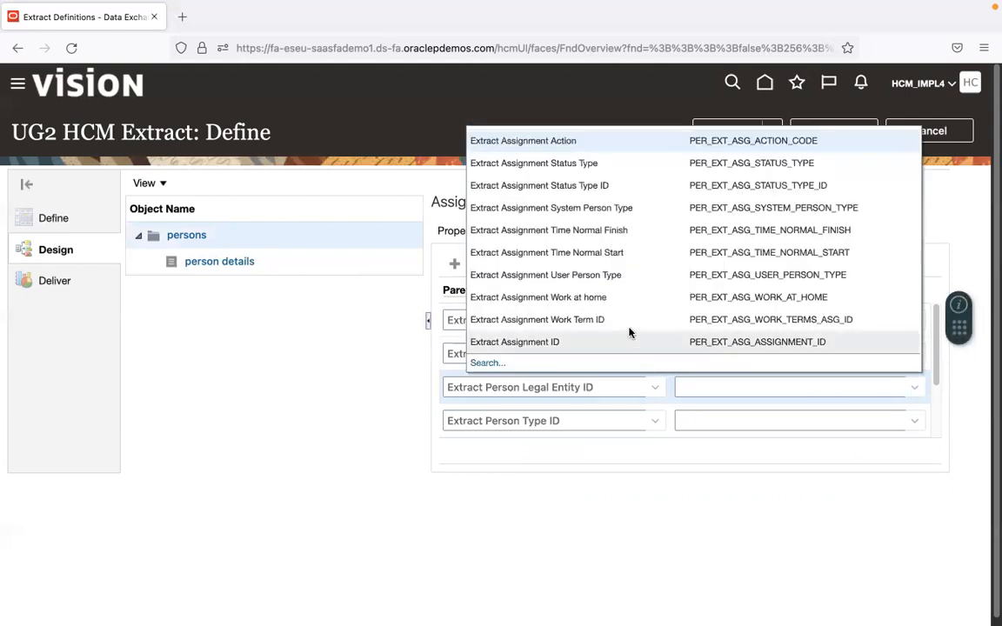
click(485, 364)
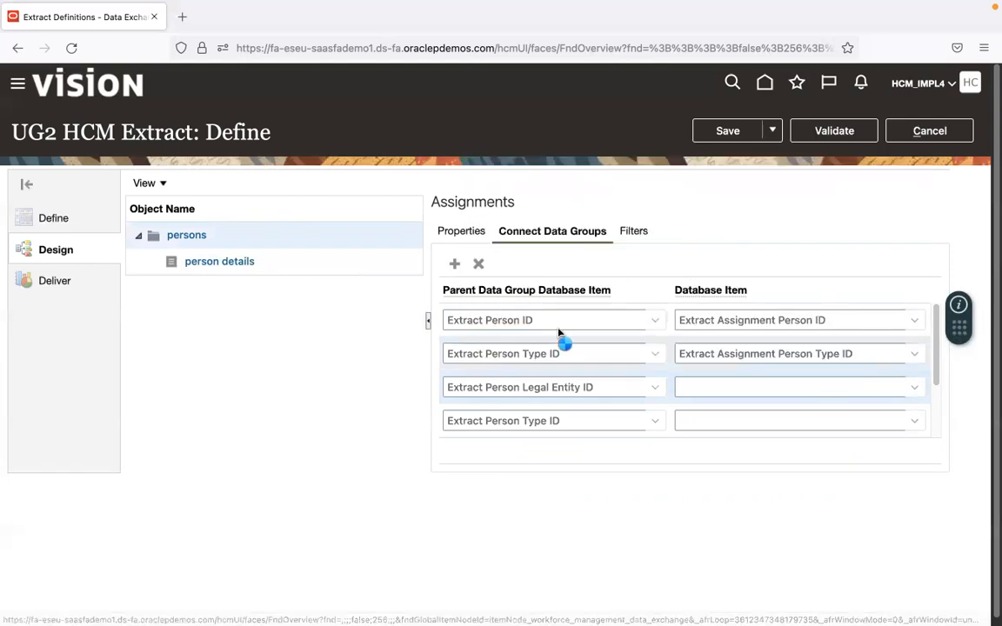
text(Legal)
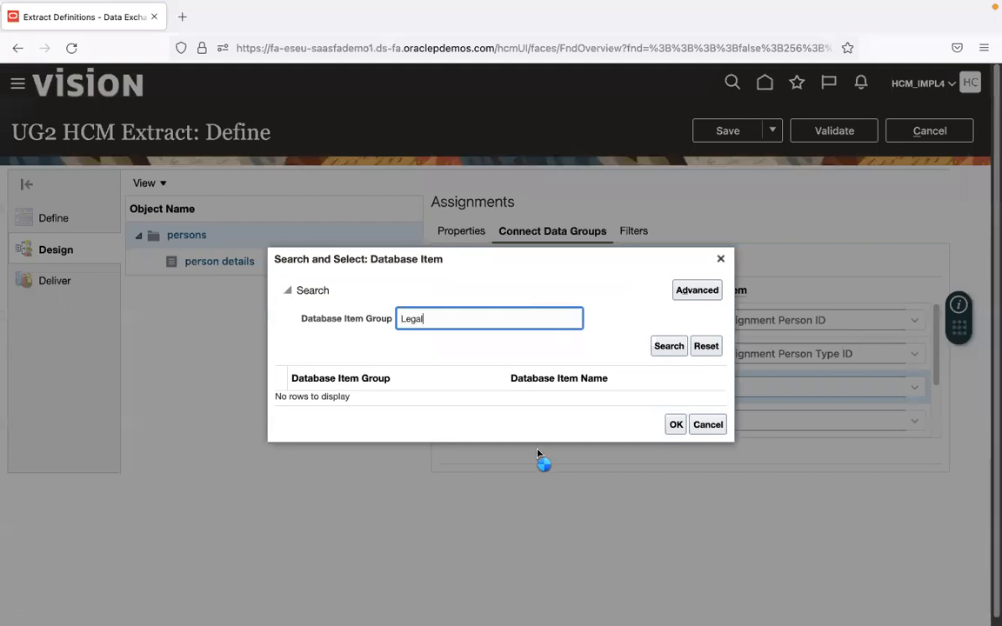
click(666, 347)
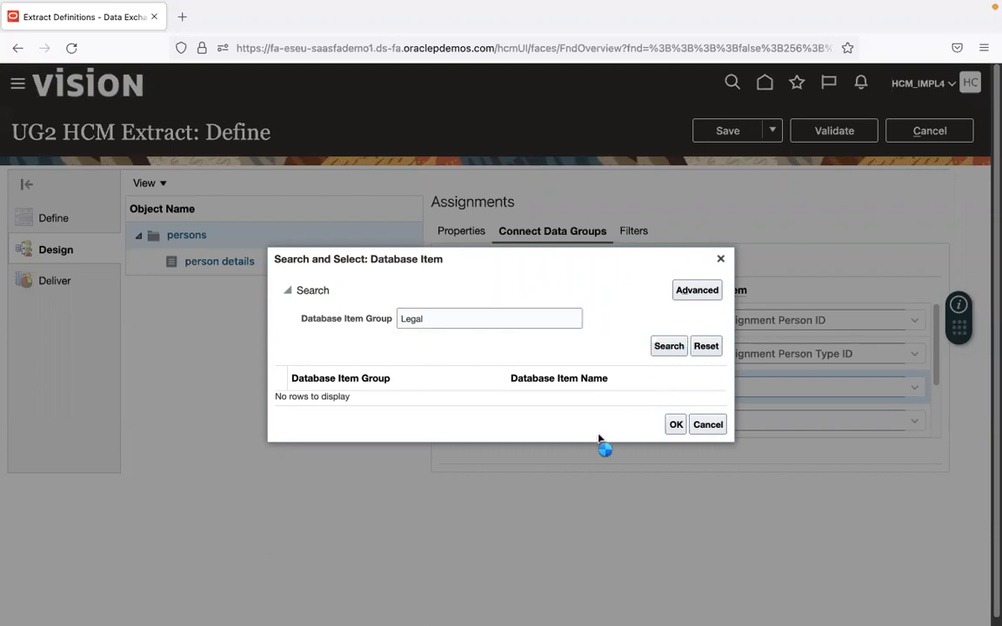
click(710, 426)
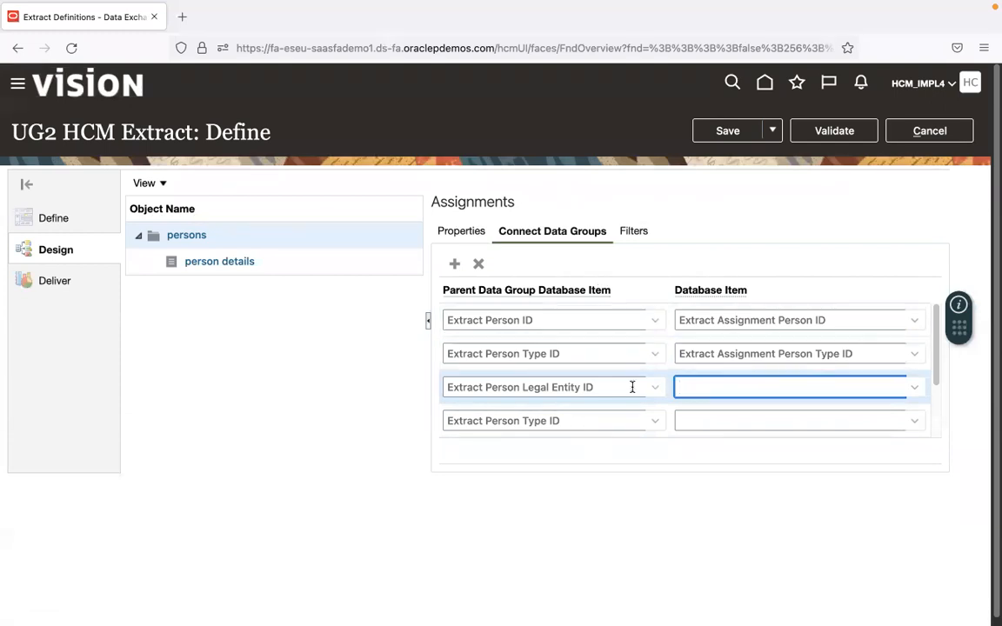
click(905, 135)
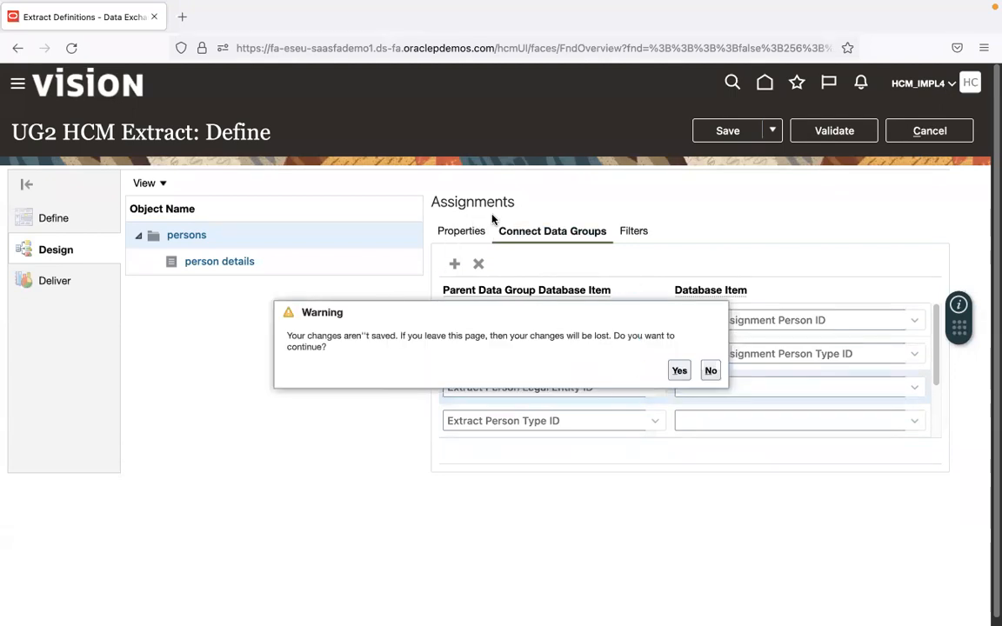
click(680, 374)
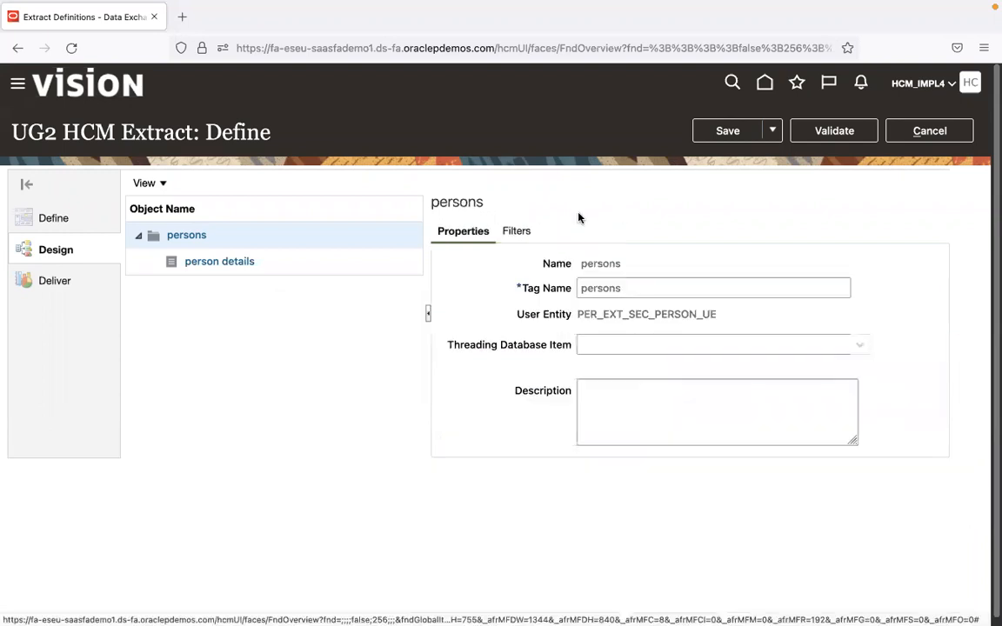
Add a child data group under persons with assignments as its name and tag name.
right_click(285, 235)
click(336, 248)
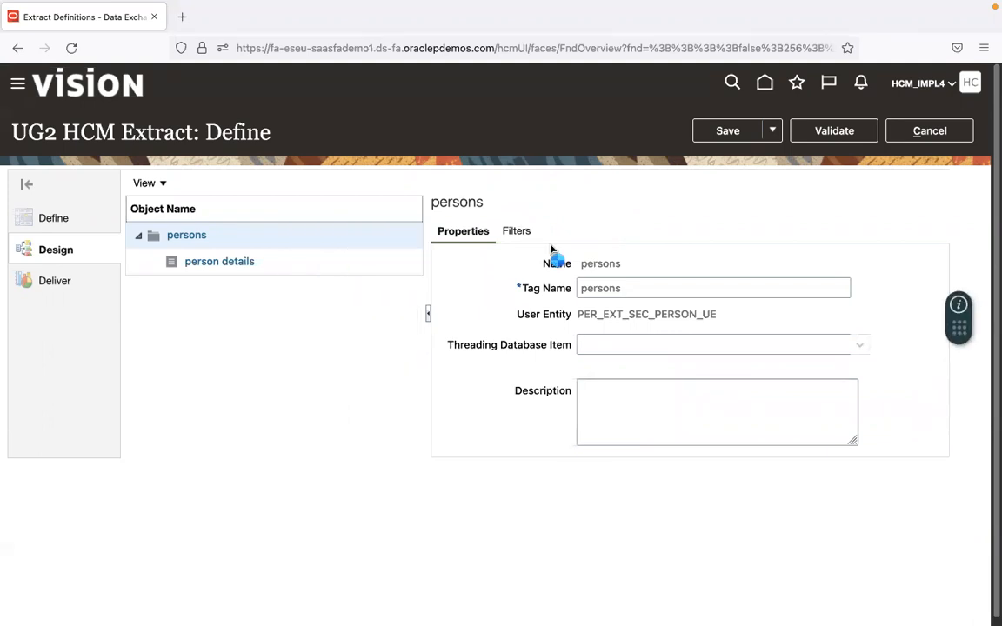
click(626, 271)
text(assignments)
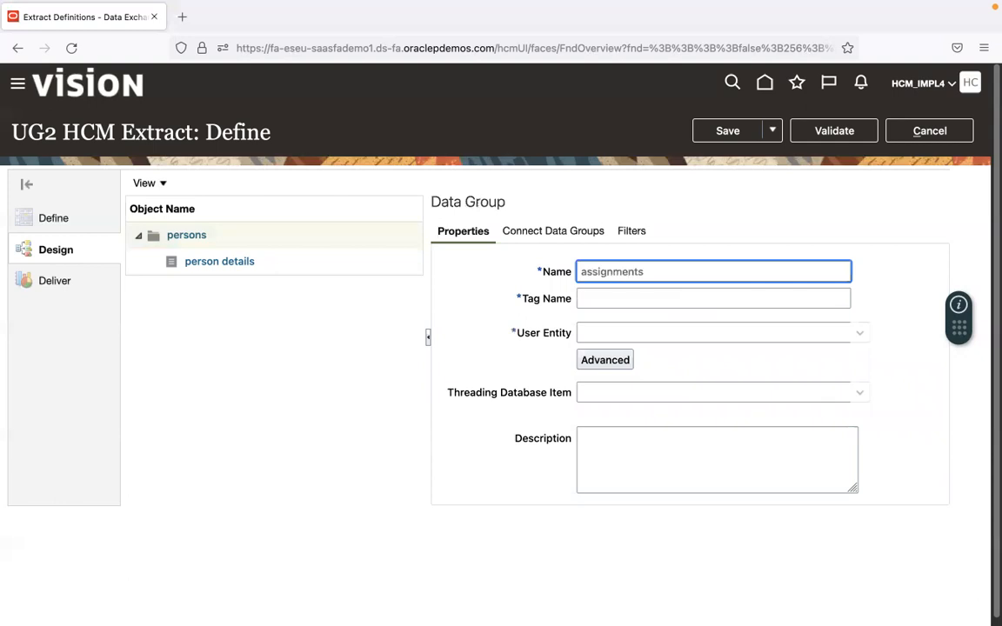
key(Tab)
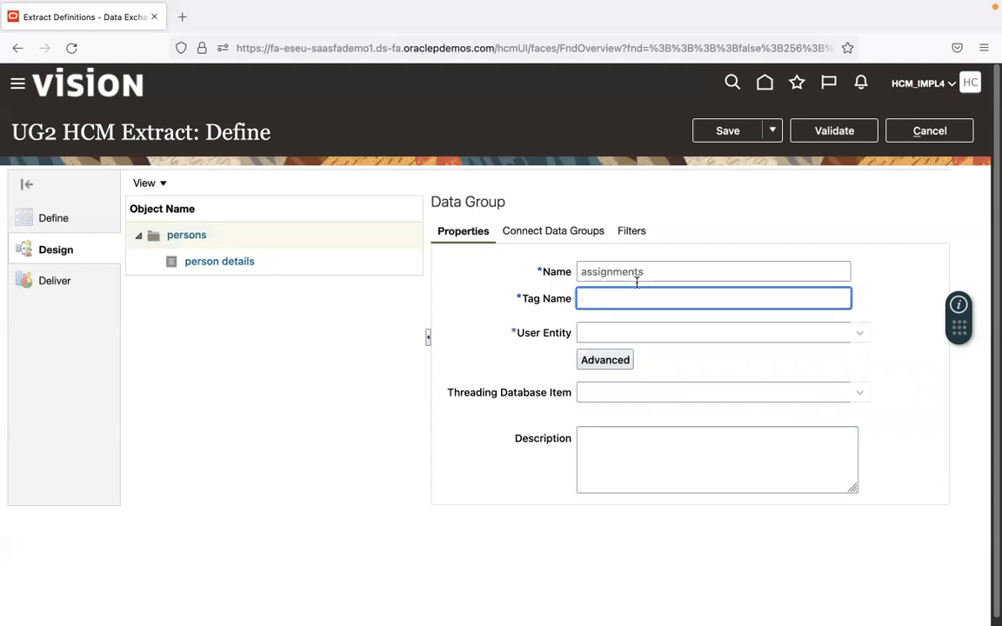
Set the assignments data group's user entity to PER_EXT_SEC_ASSIGNMENT_UE and save the extract.
click(859, 332)
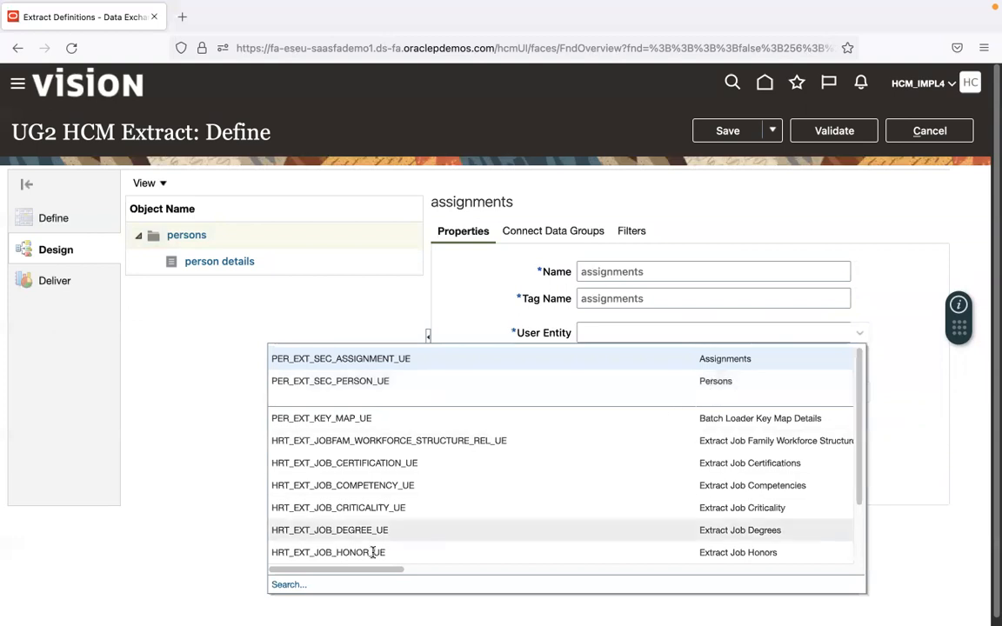
click(335, 323)
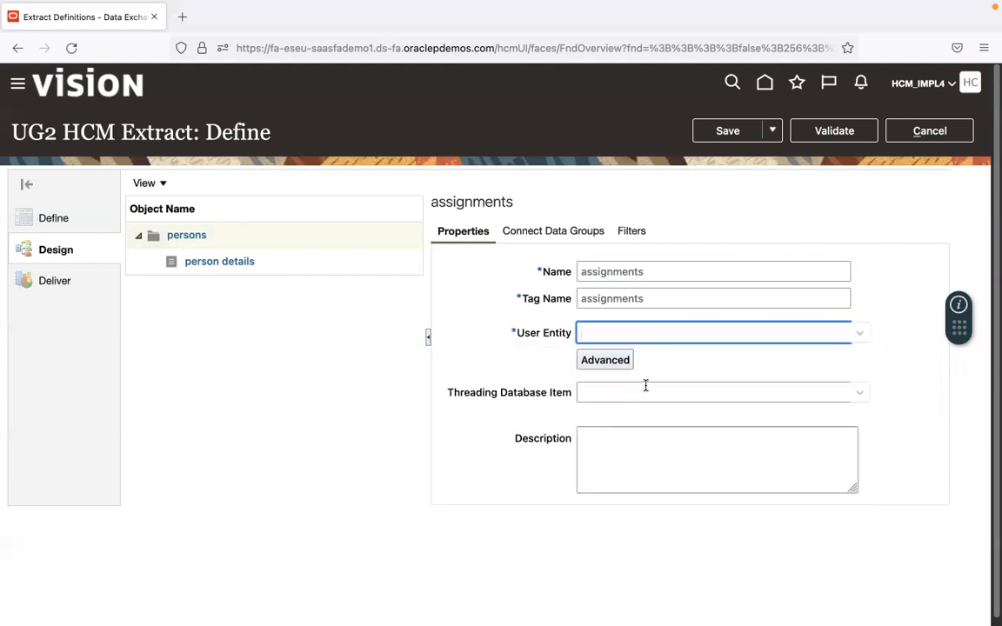
click(564, 234)
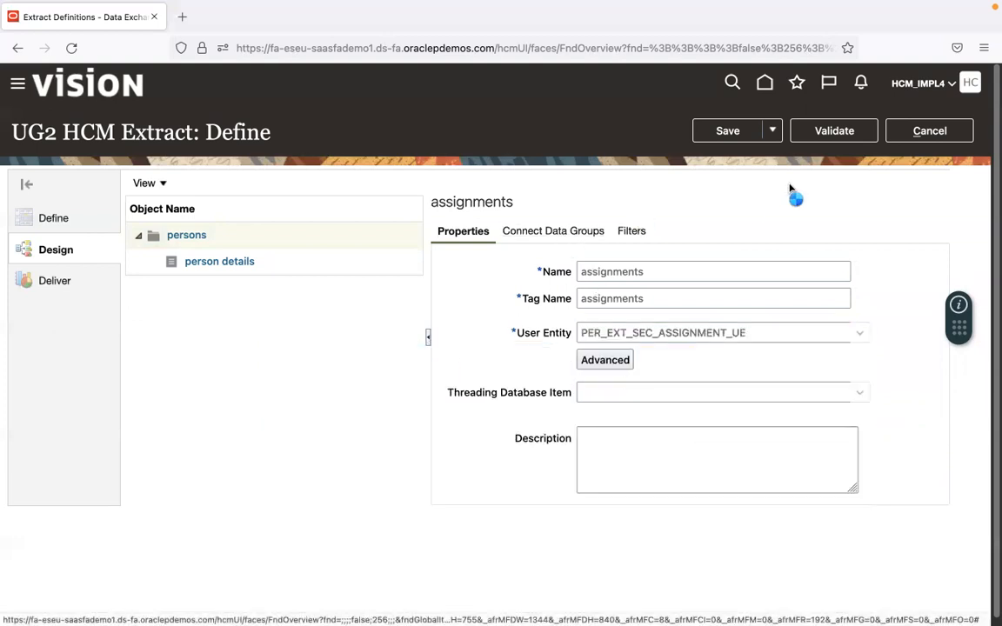
click(727, 135)
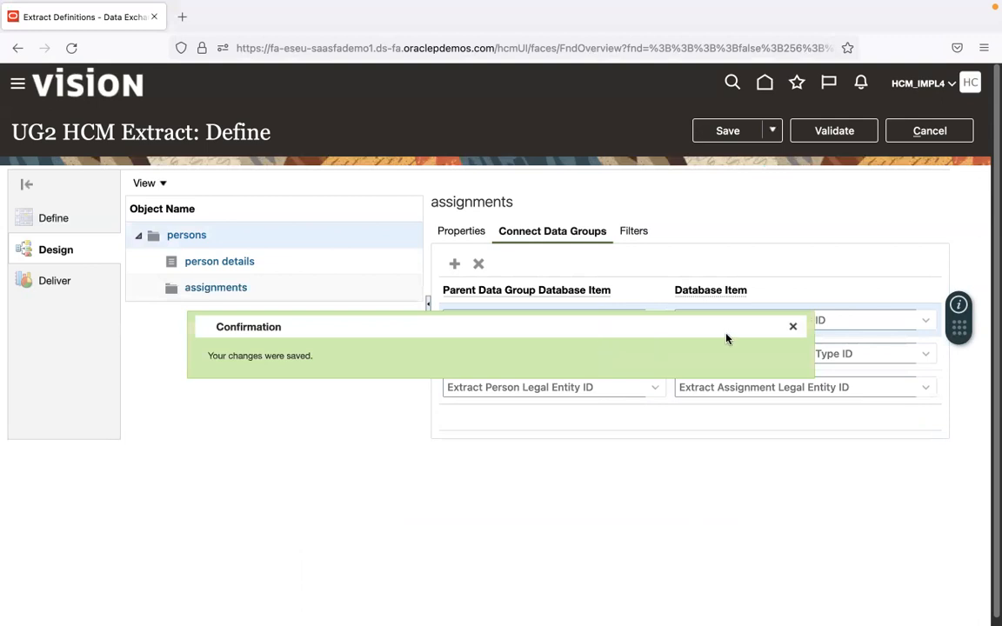
click(792, 327)
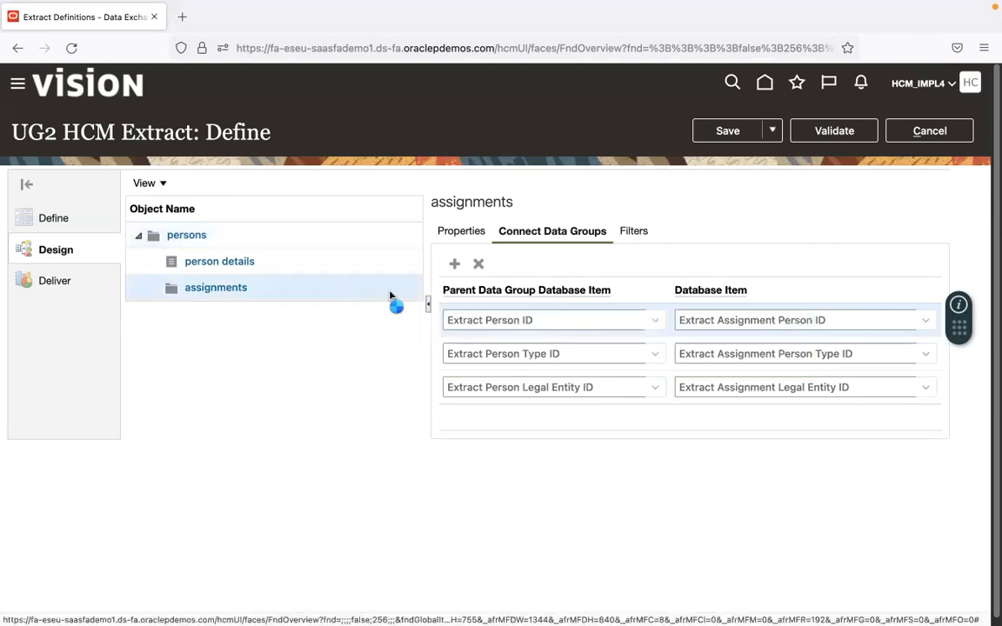
Delete the Extract Person Type ID and Extract Person Legal Entity ID connections from the assignments data group and save the extract.
click(580, 352)
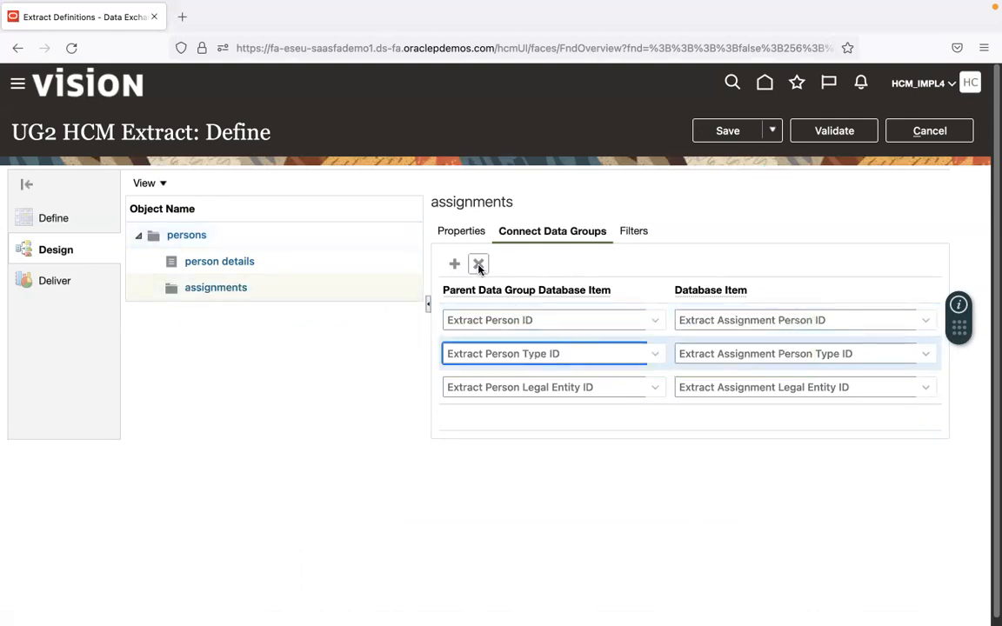
click(478, 263)
click(574, 365)
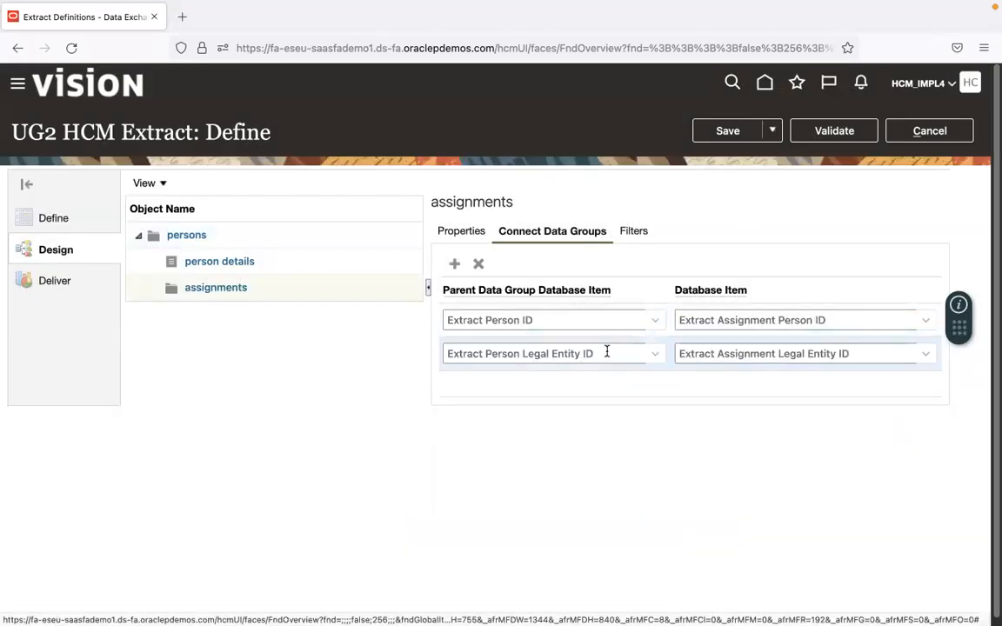
click(606, 351)
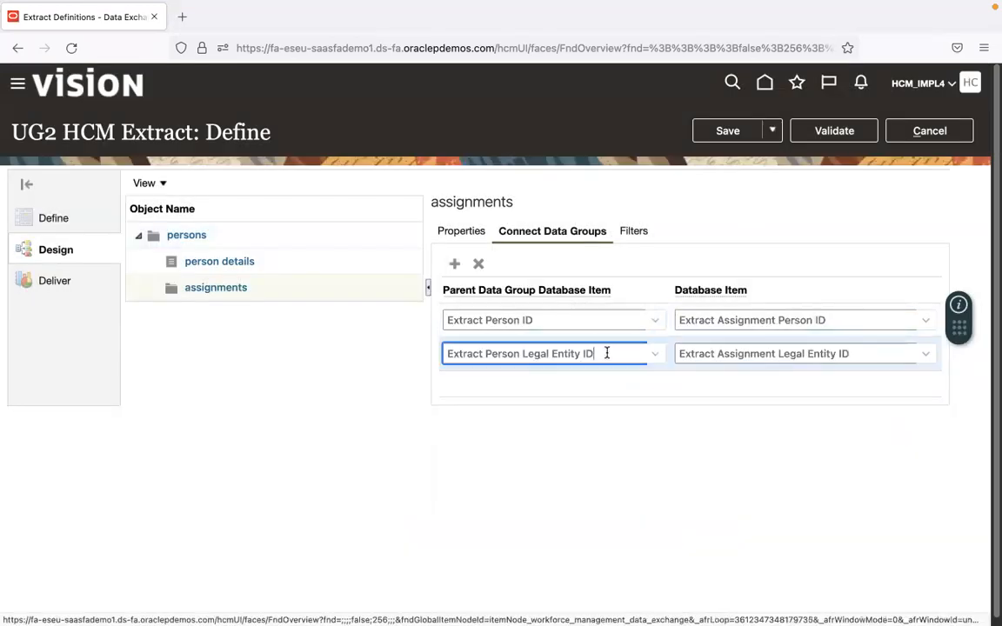
click(478, 264)
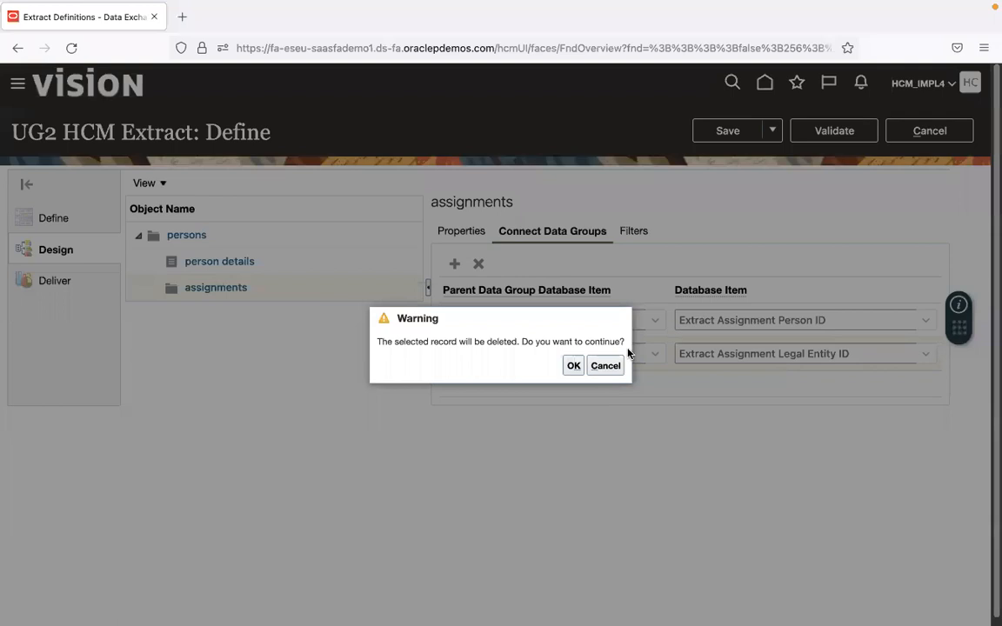
click(573, 366)
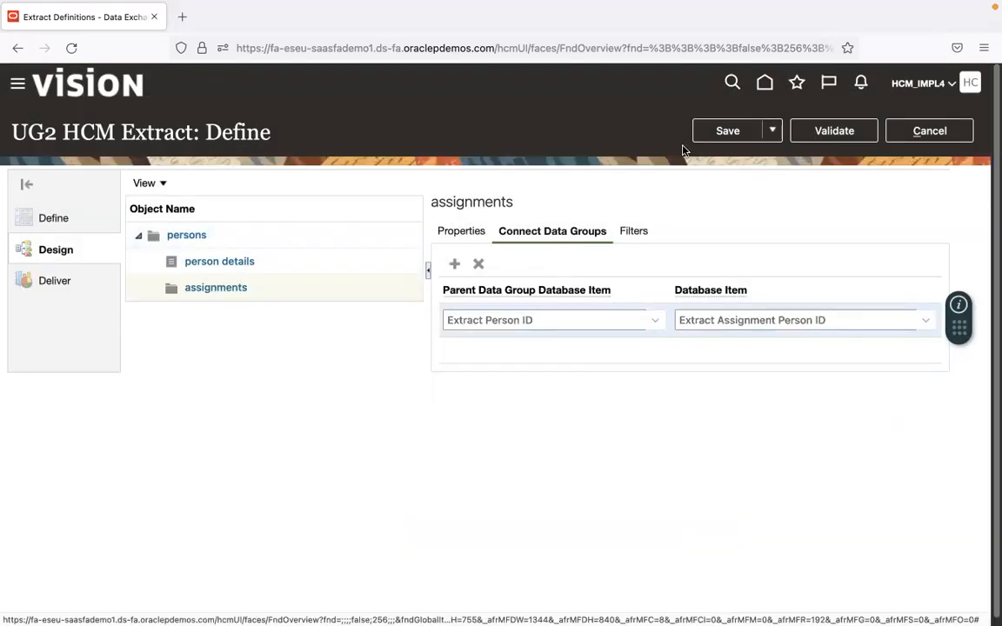
click(729, 134)
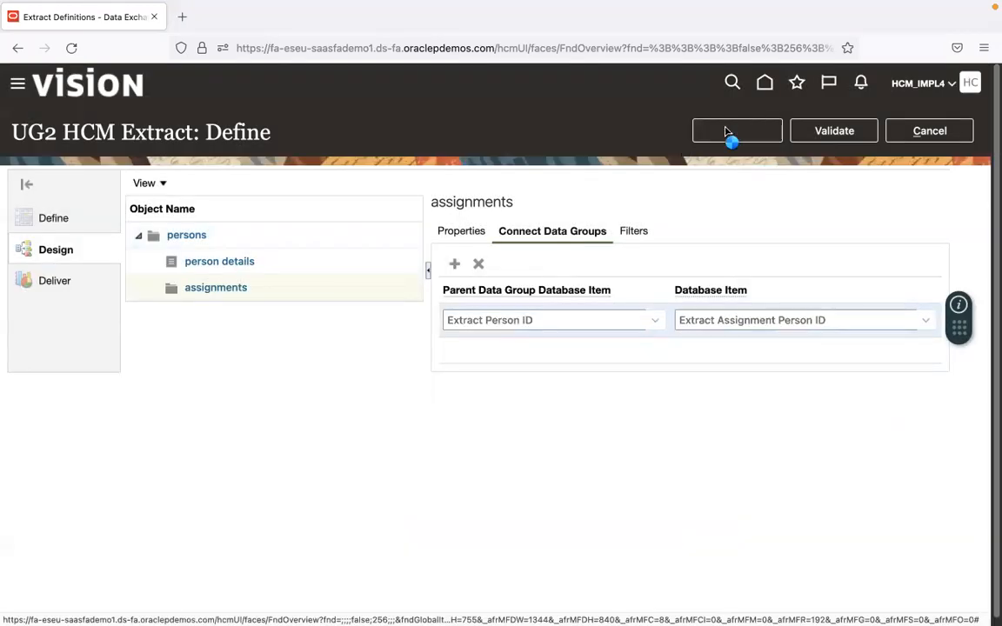
click(637, 233)
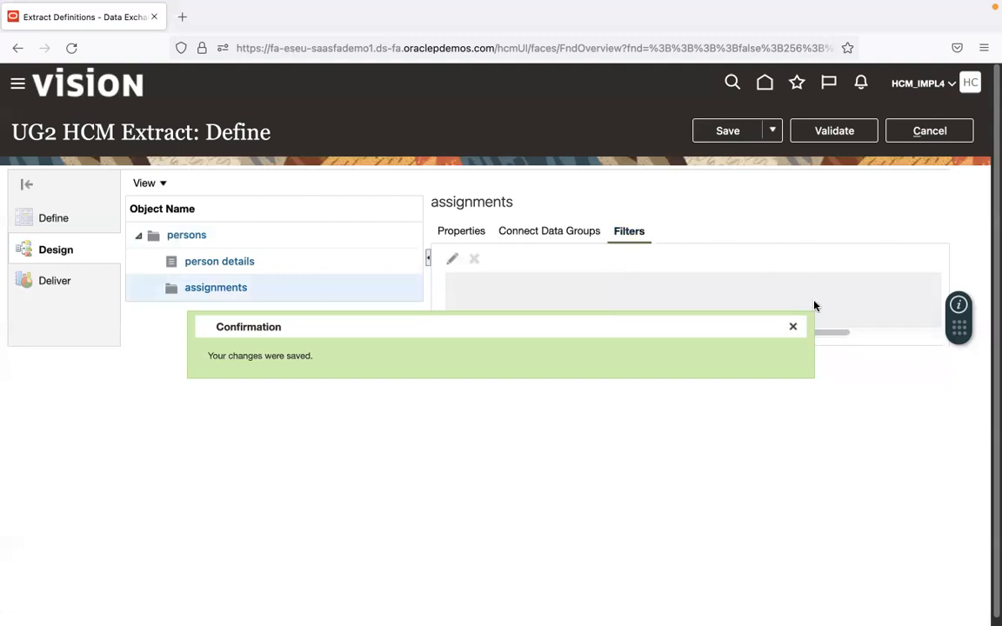
click(792, 328)
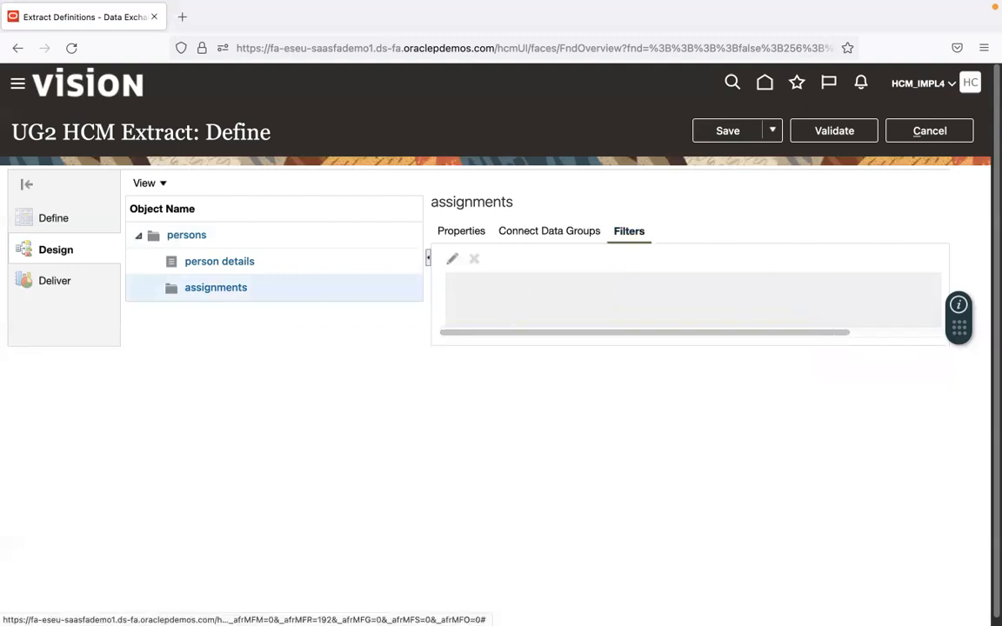
Switch to PowerPoint and review the HCM Extracts slides on adding filters, validating the extract and user entities.
click(776, 601)
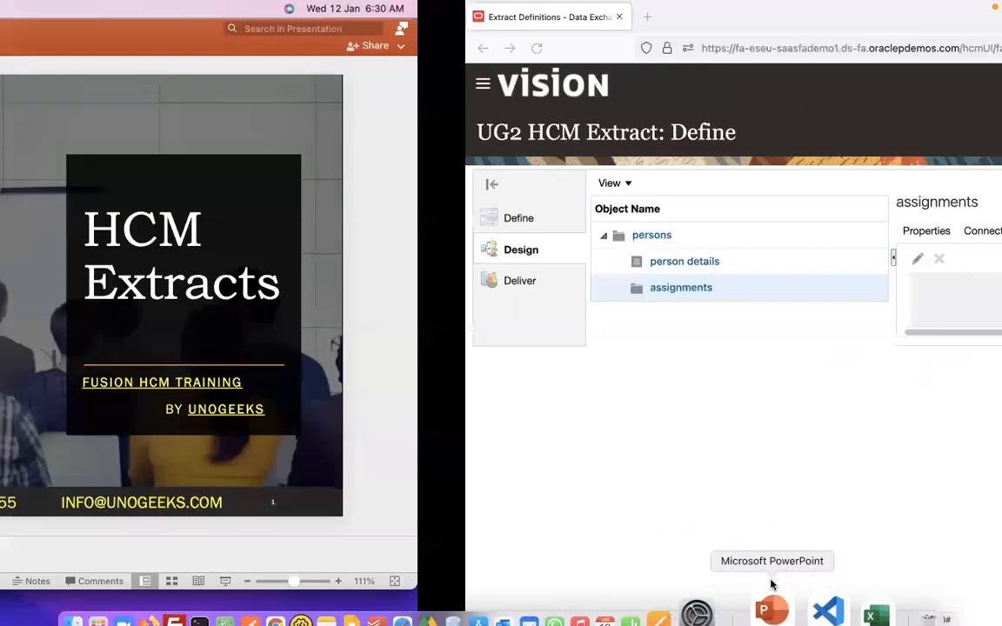
click(29, 241)
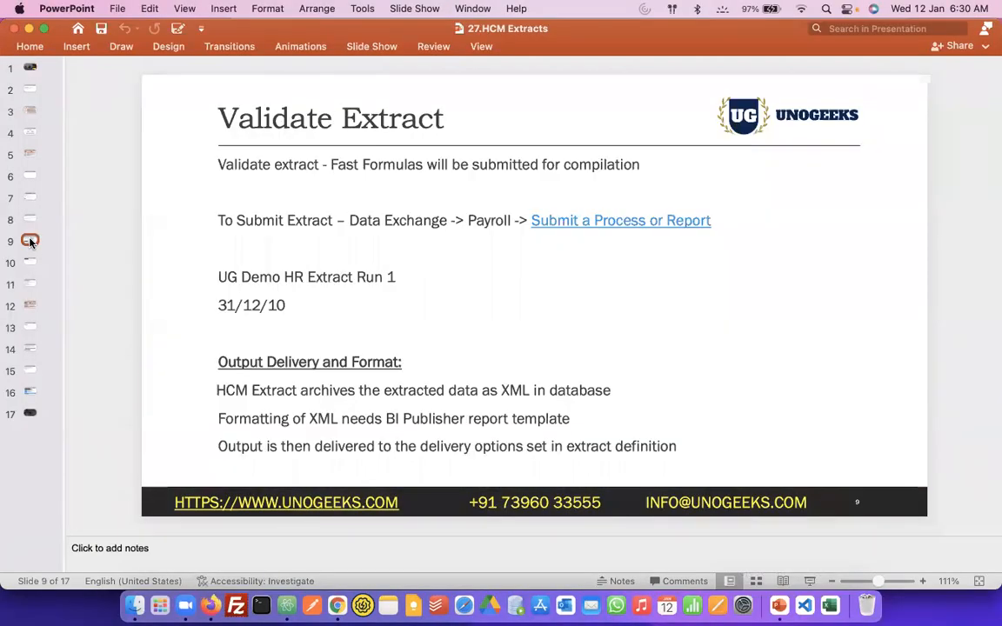
key(Up)
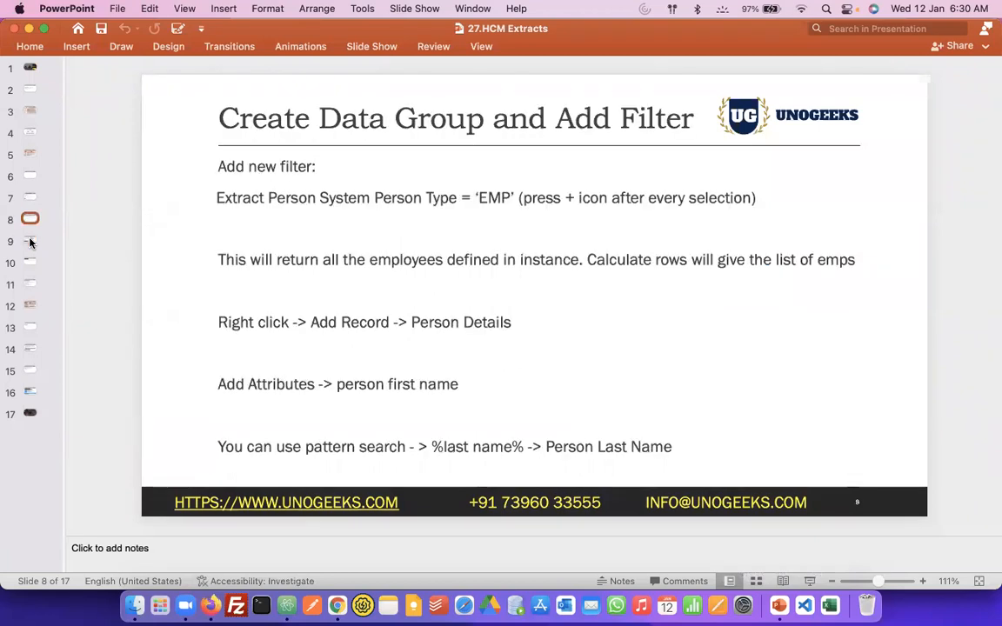
click(30, 241)
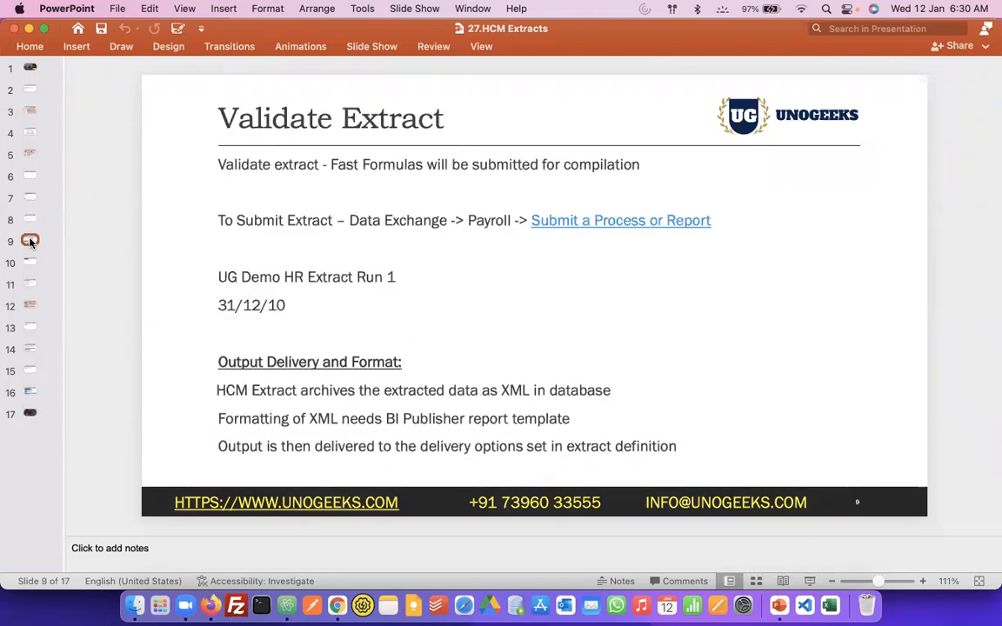
key(Down)
key(Down)
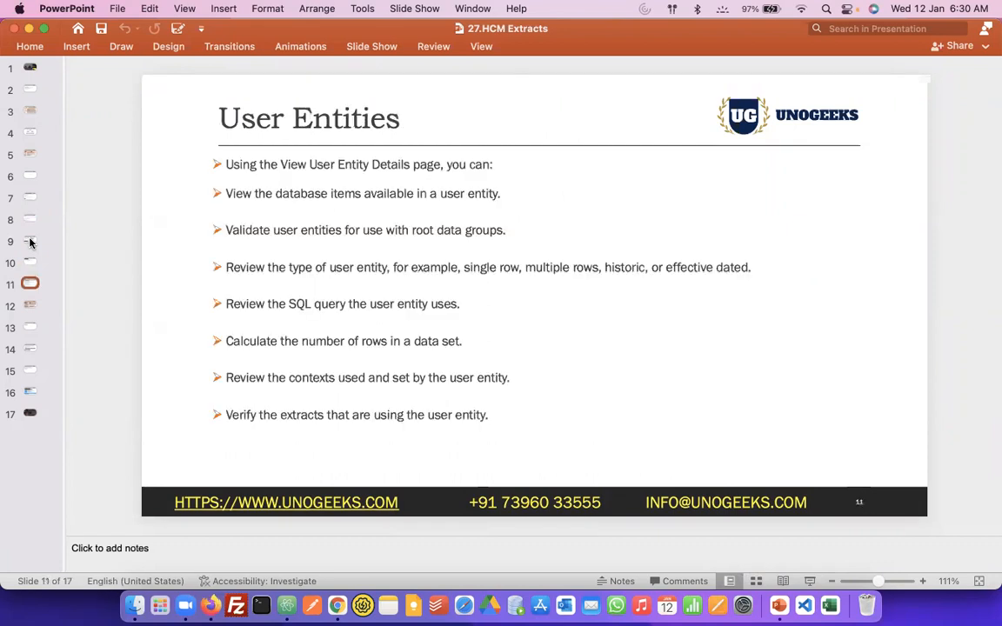
key(Down)
key(Up)
key(Down)
key(Down)
key(Up)
key(Up)
key(Up)
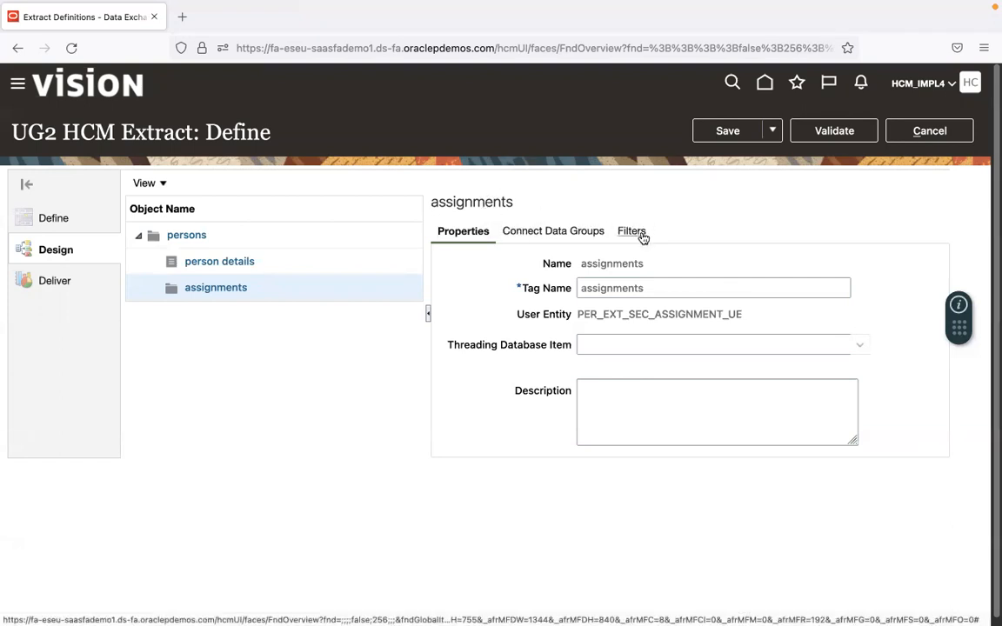
Add a record named assignment details, tagged assignment_details, to the assignments data group and save the extract.
click(724, 132)
click(244, 236)
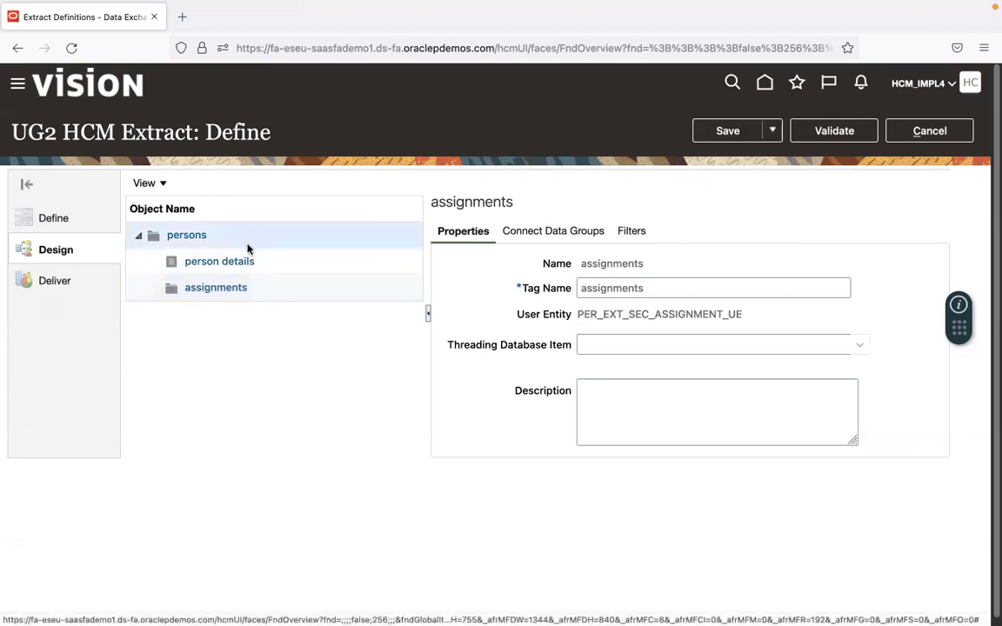
click(271, 292)
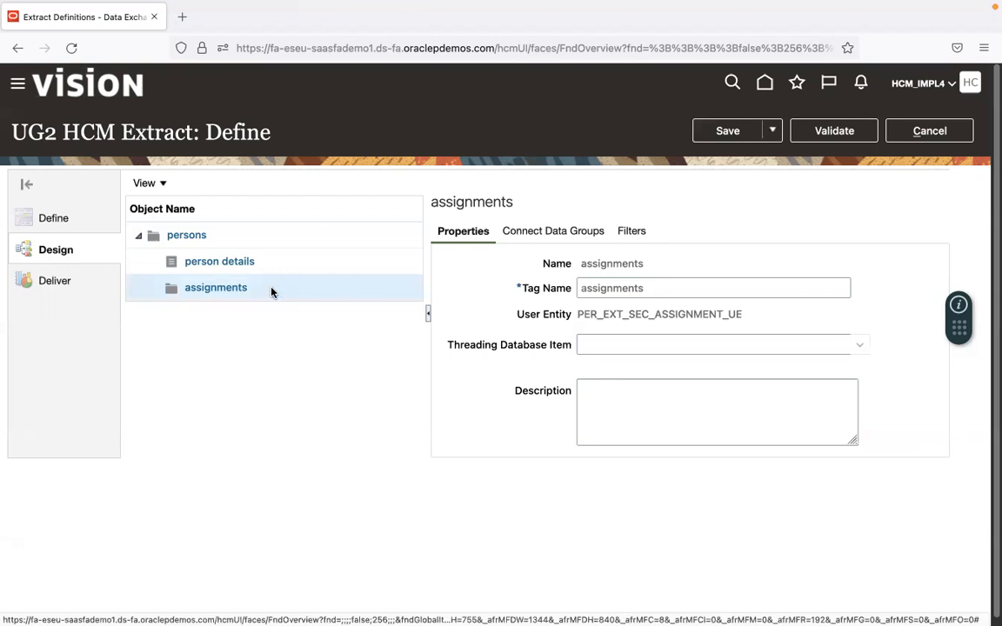
right_click(271, 292)
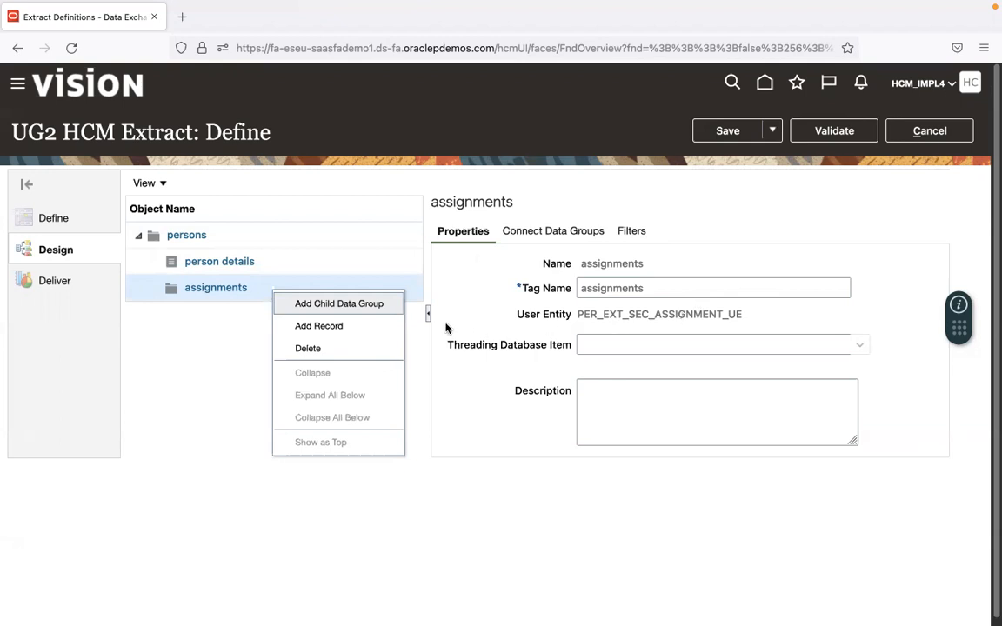
click(389, 332)
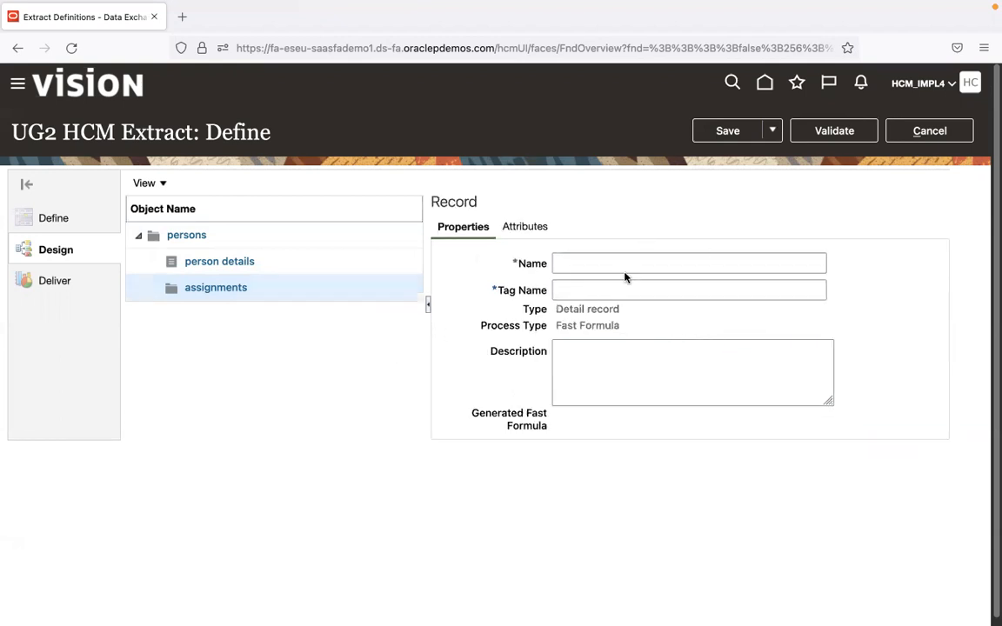
click(616, 261)
text(a)
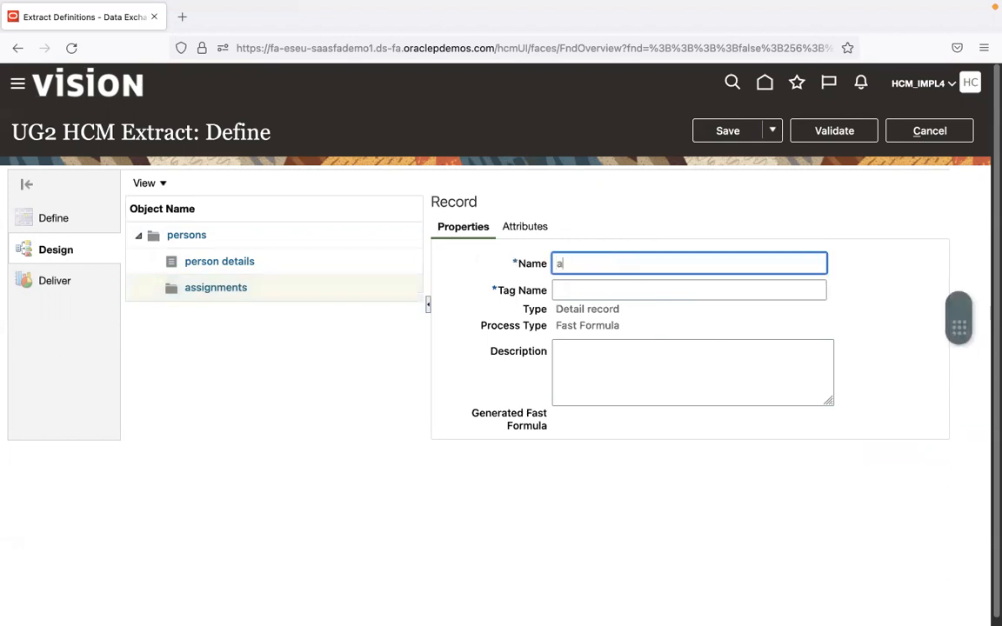
text(ssignment)
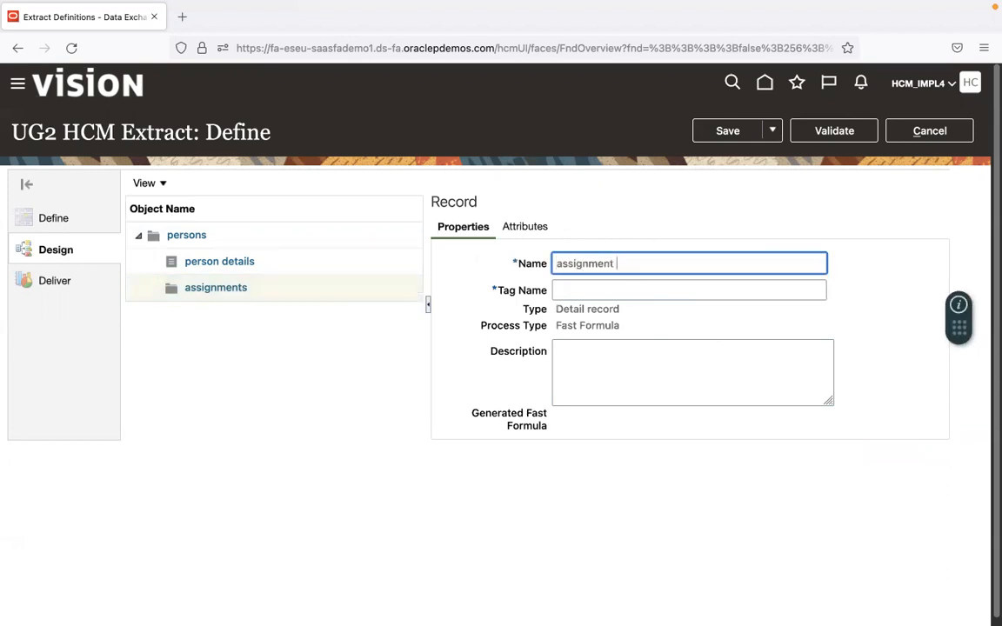
text( details)
key(Tab)
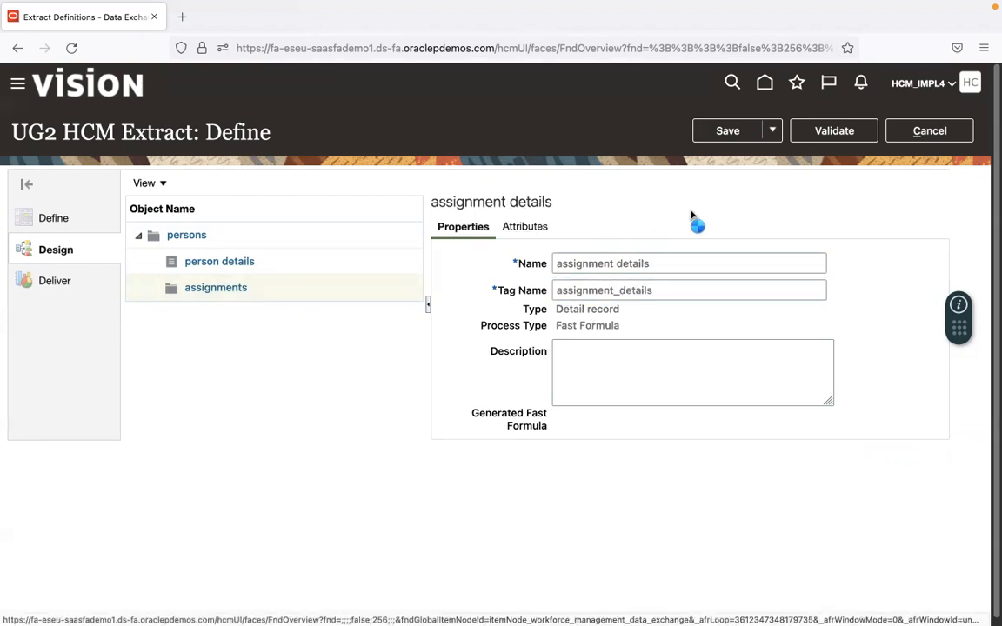
click(727, 131)
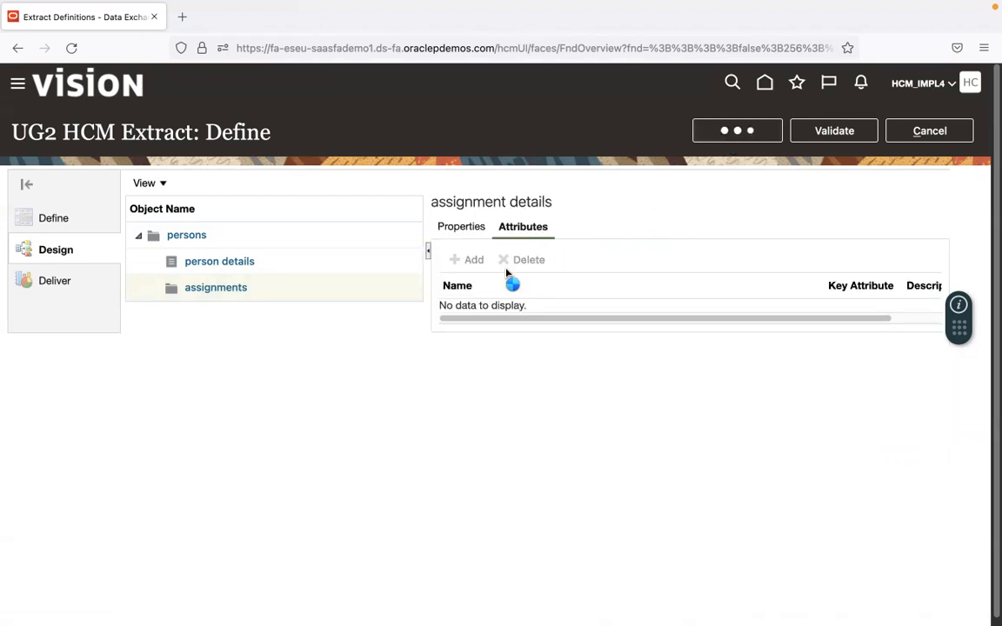
Start adding database items to the assignment details record and select Assignment Name and Assignment Number.
click(475, 265)
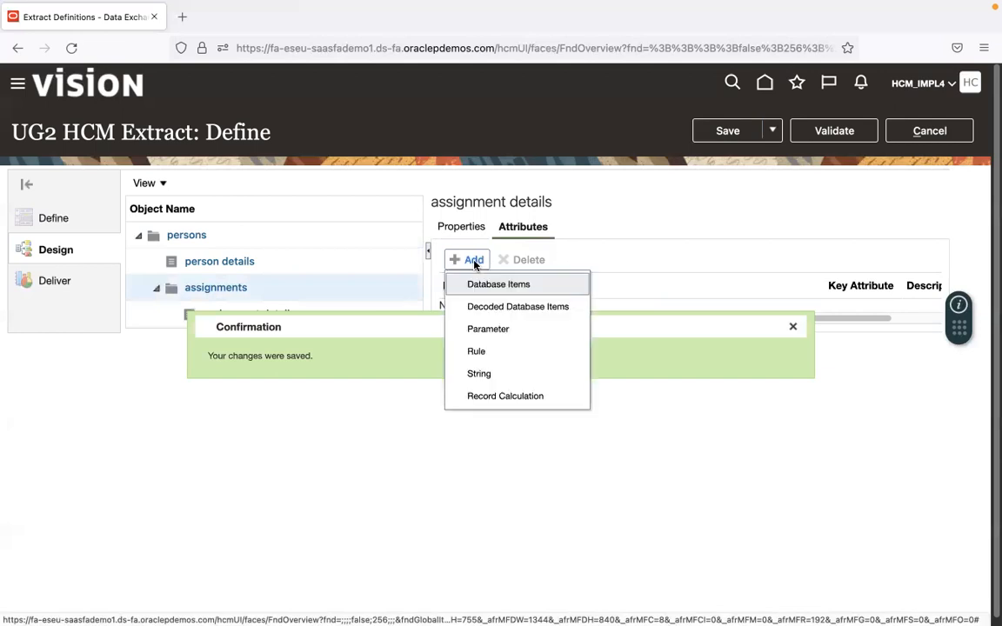
click(498, 285)
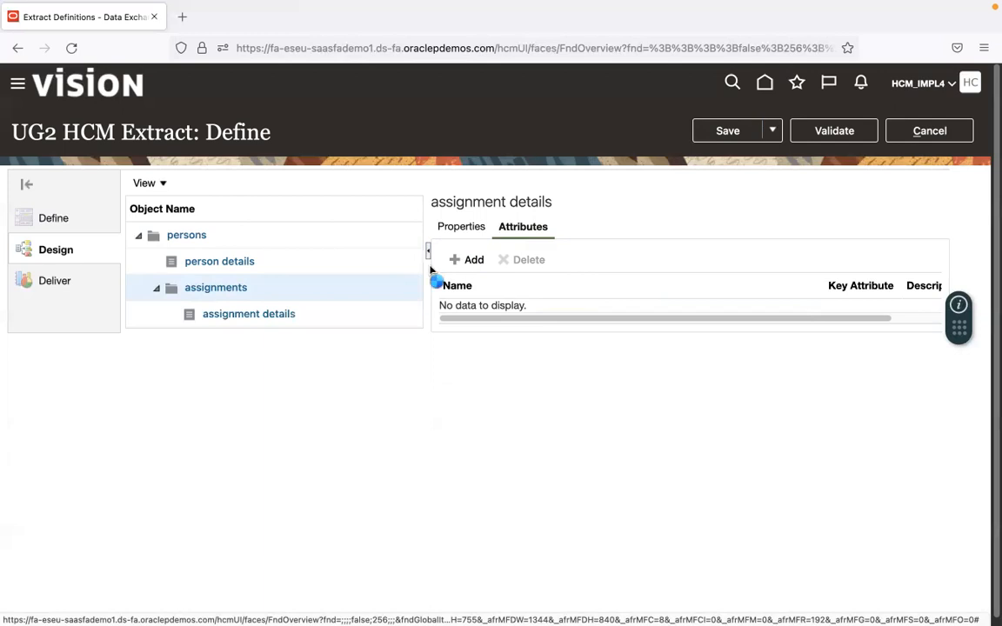
text(assignment)
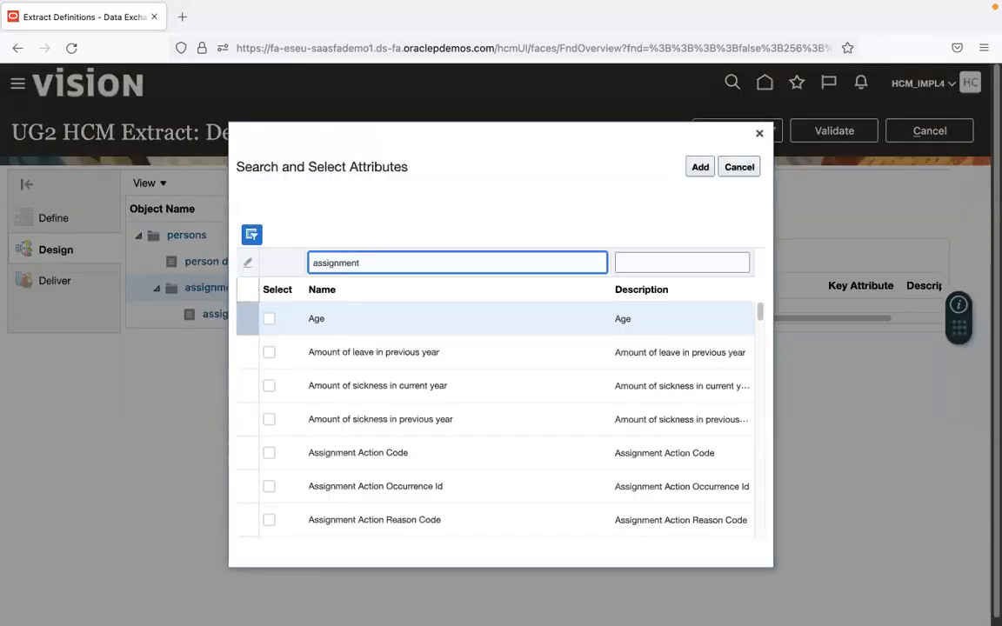
key(Return)
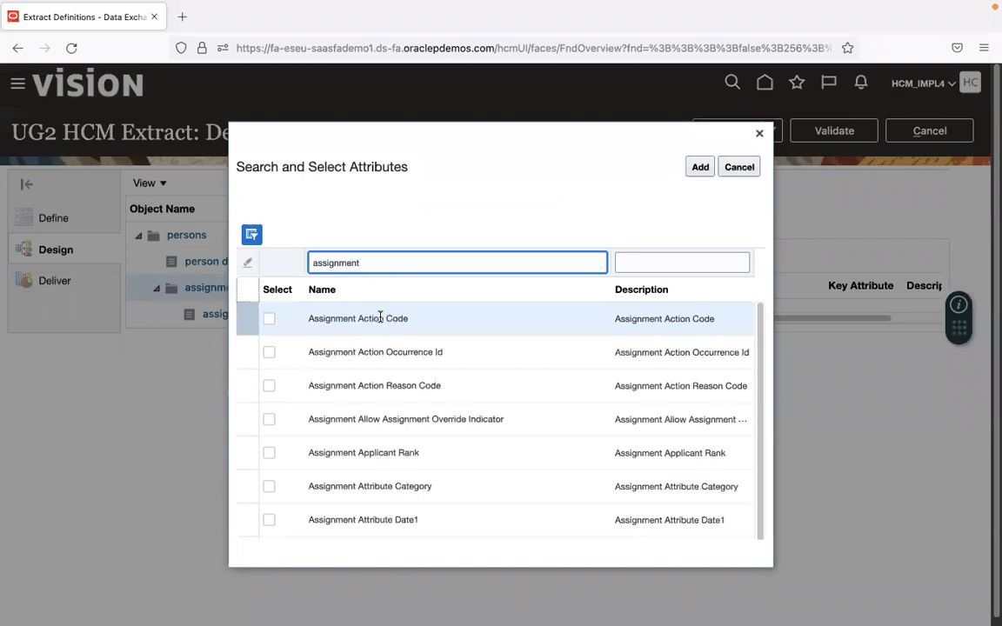
key(BackSpace)
click(268, 319)
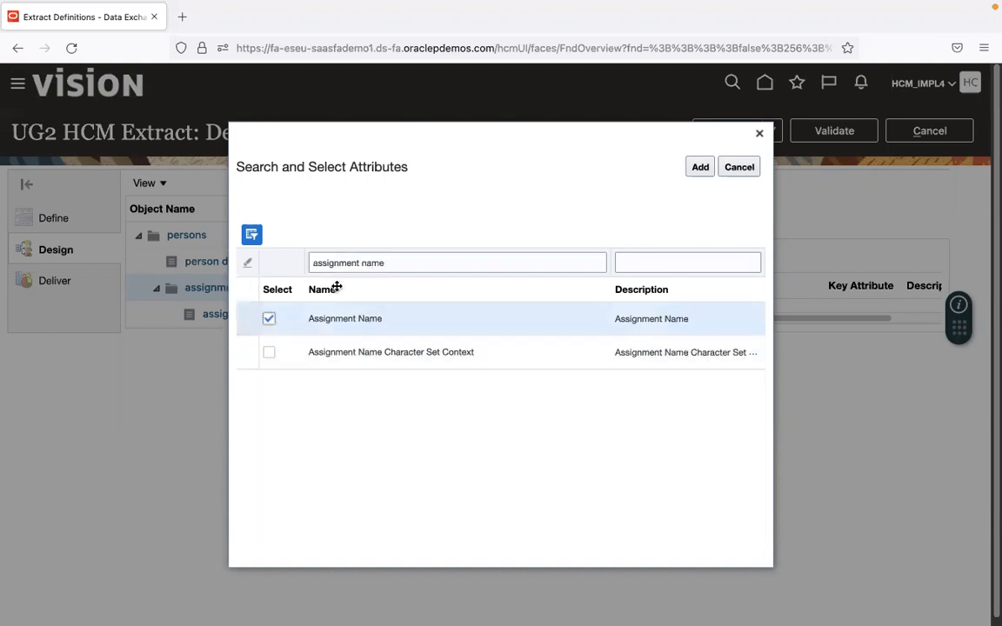
double_click(376, 262)
text(number)
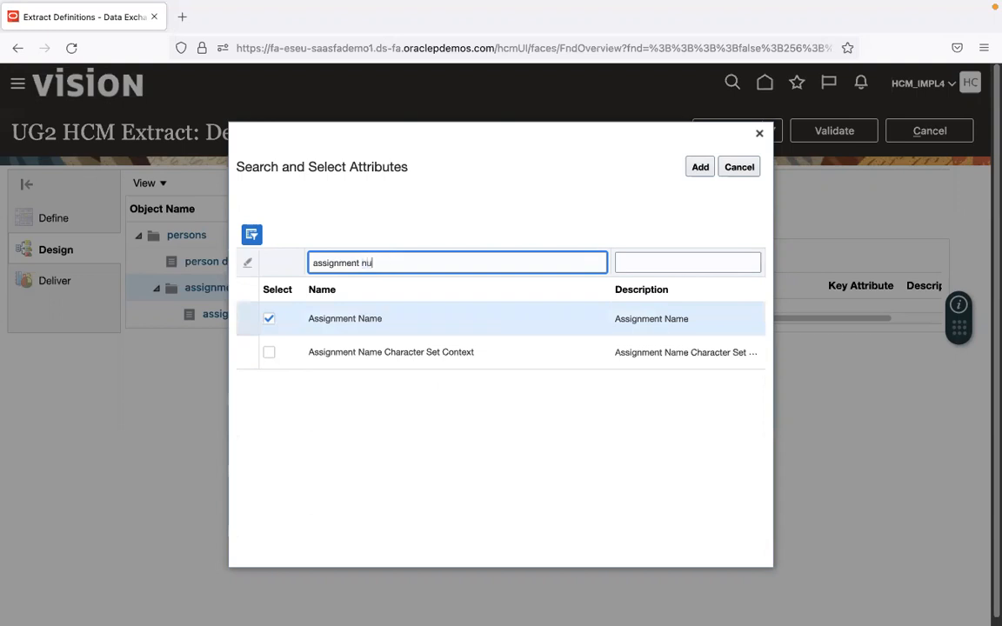
key(Return)
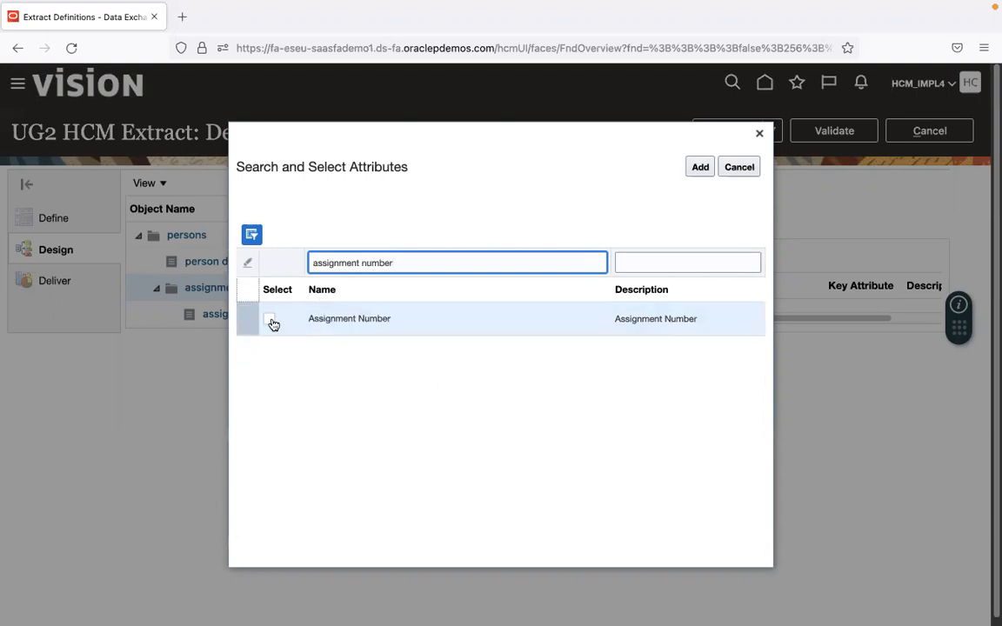
click(269, 319)
Find and select the Assignment Business Unit Name and Assignment Department Name attributes for the record.
double_click(376, 262)
text(business)
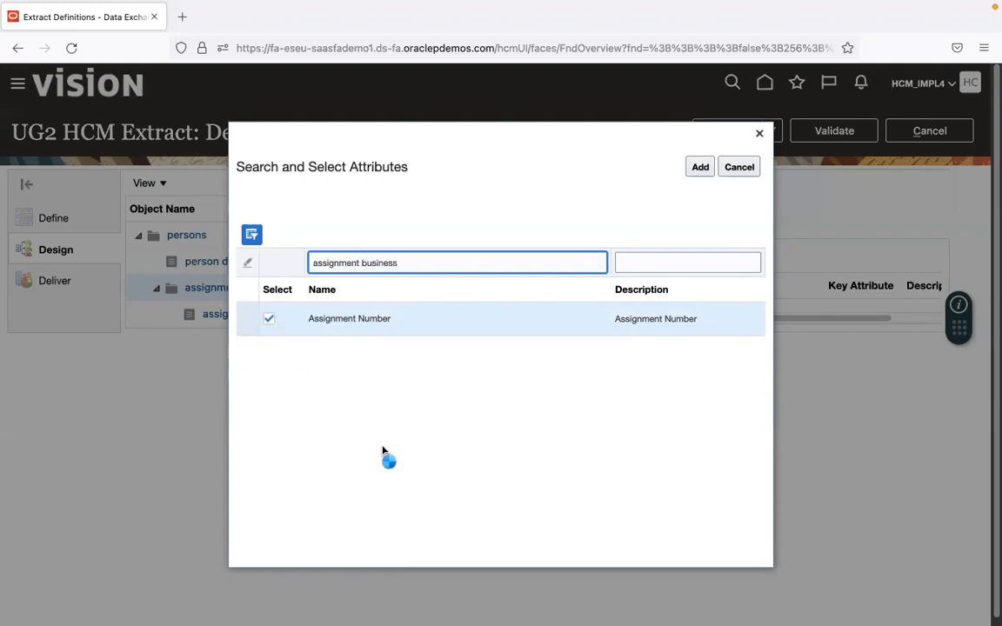
key(Return)
click(269, 387)
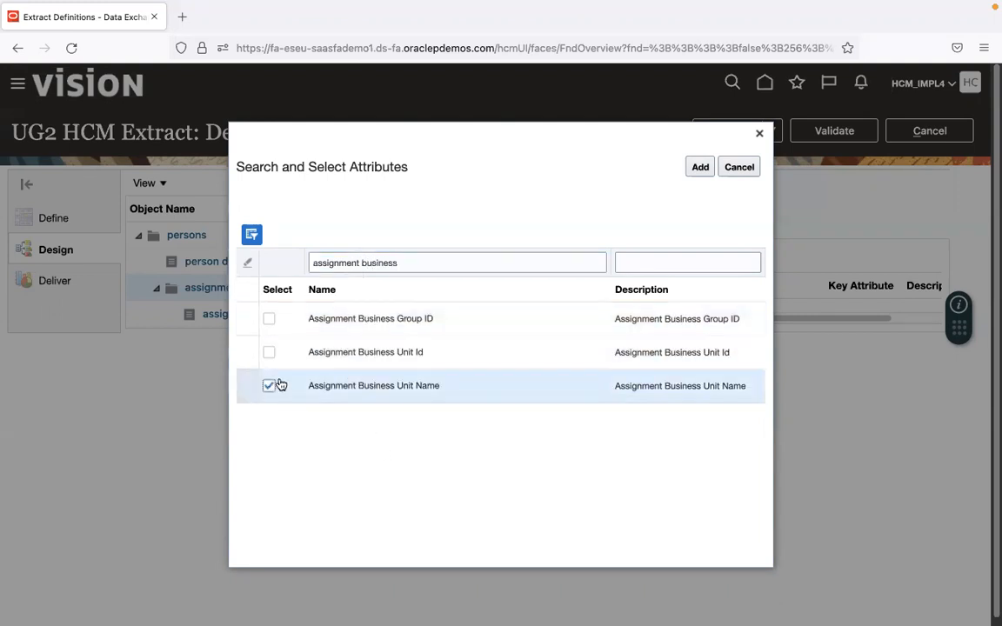
double_click(369, 262)
text(depa)
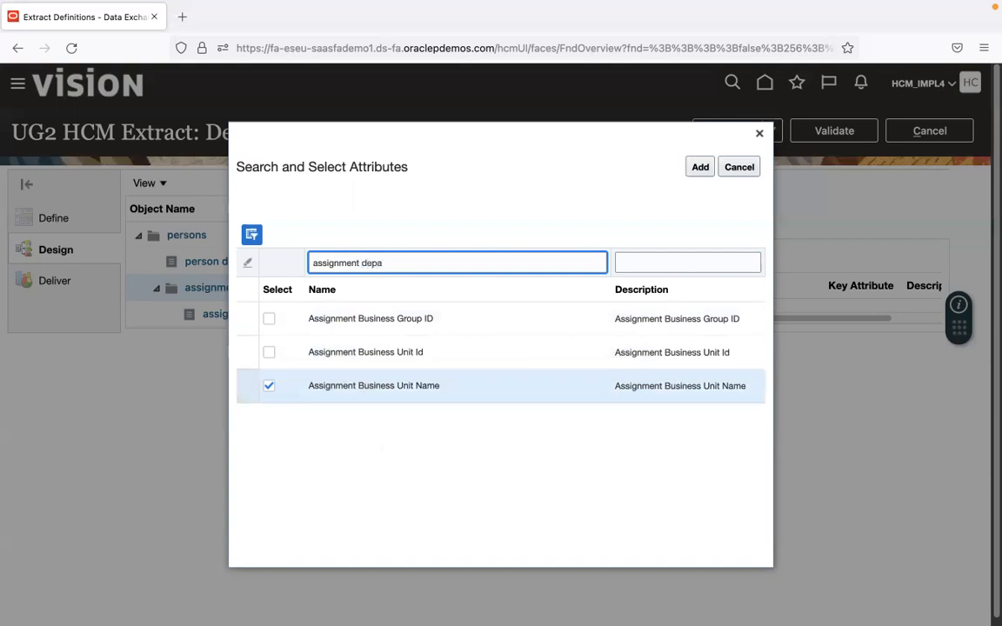
key(Return)
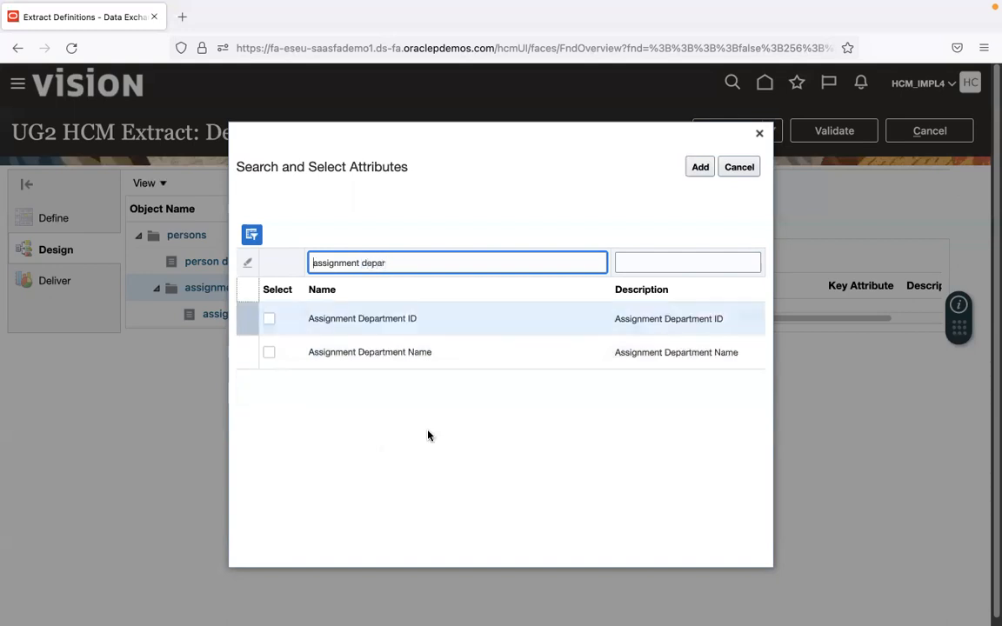
click(270, 353)
Search the available attributes for assignment job and look through the matches.
double_click(377, 264)
text(job)
key(Return)
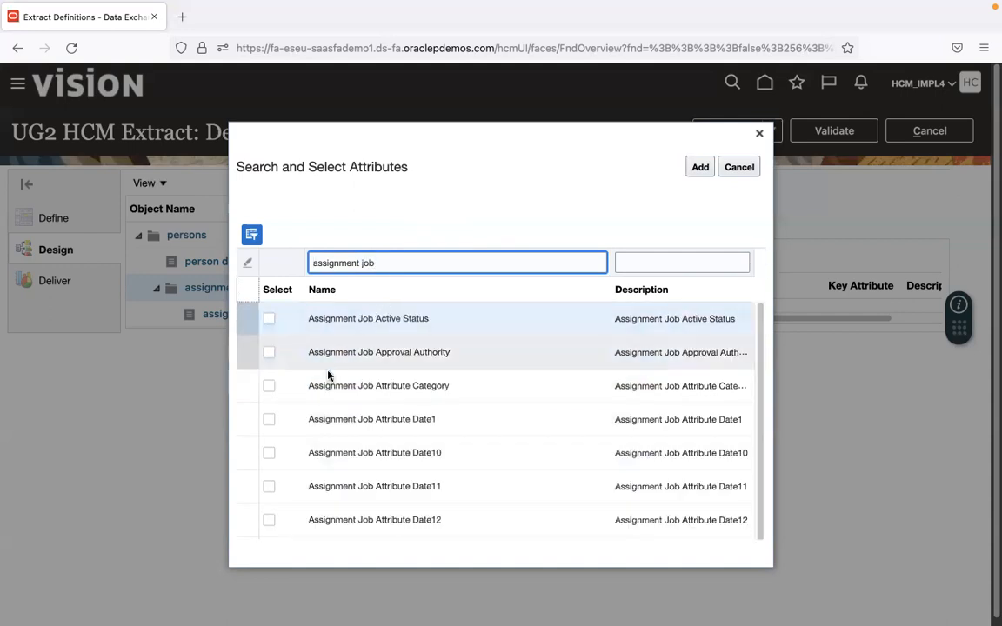
drag(758, 396, 717, 229)
Select the Assignment Full Part Time attribute and add all selected attributes to the assignment details record.
click(368, 264)
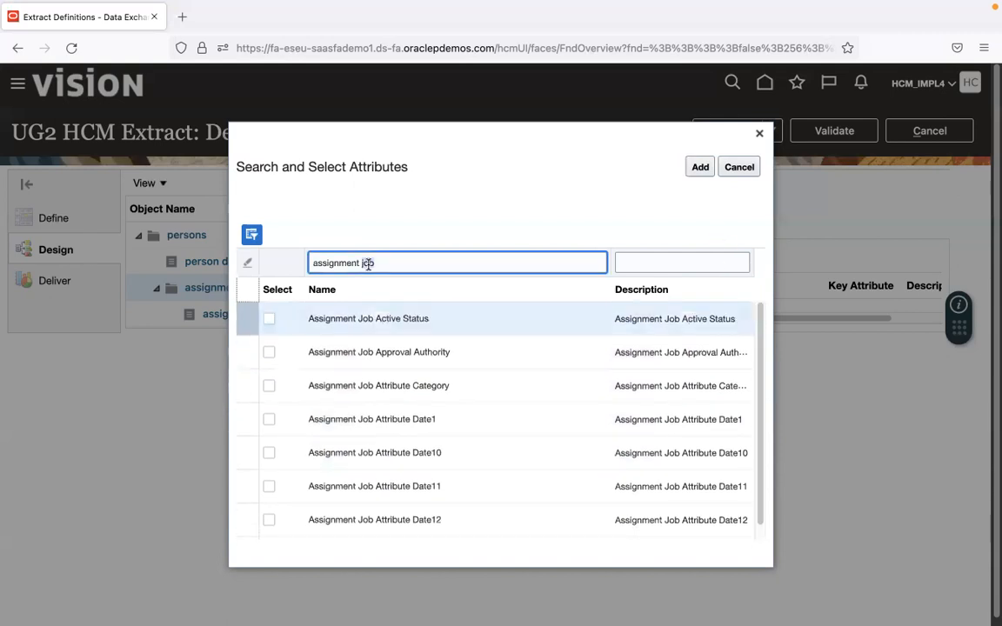
key(BackSpace)
key(BackSpace)
key(BackSpace)
key(Return)
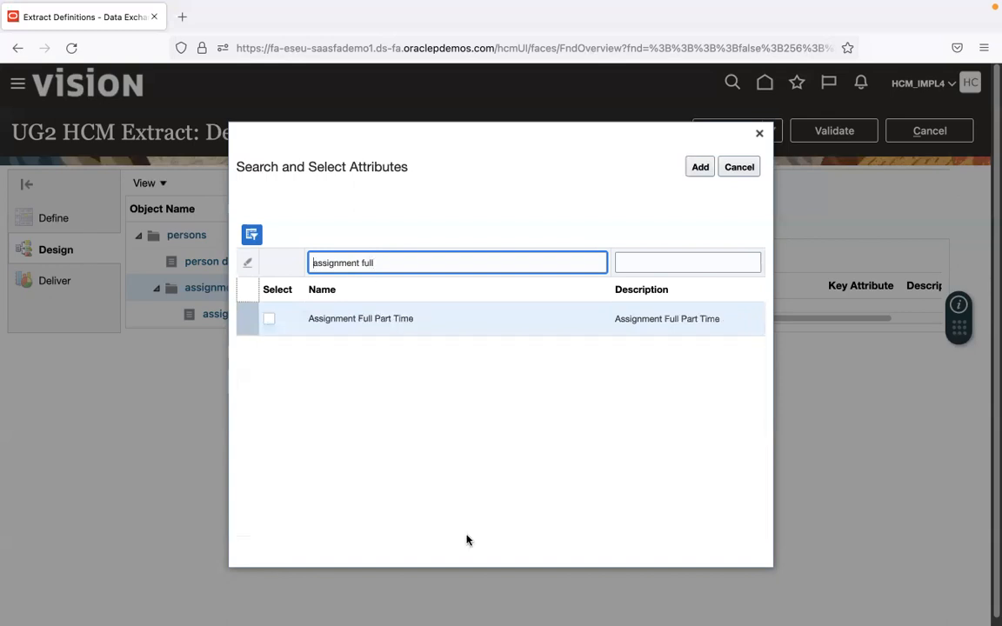
click(269, 319)
click(700, 167)
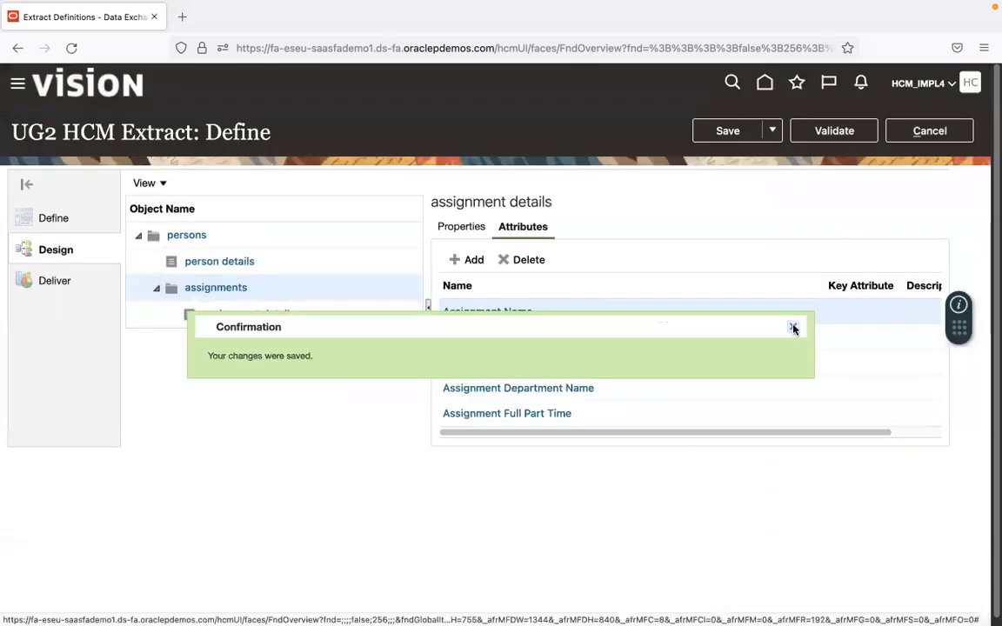
click(794, 328)
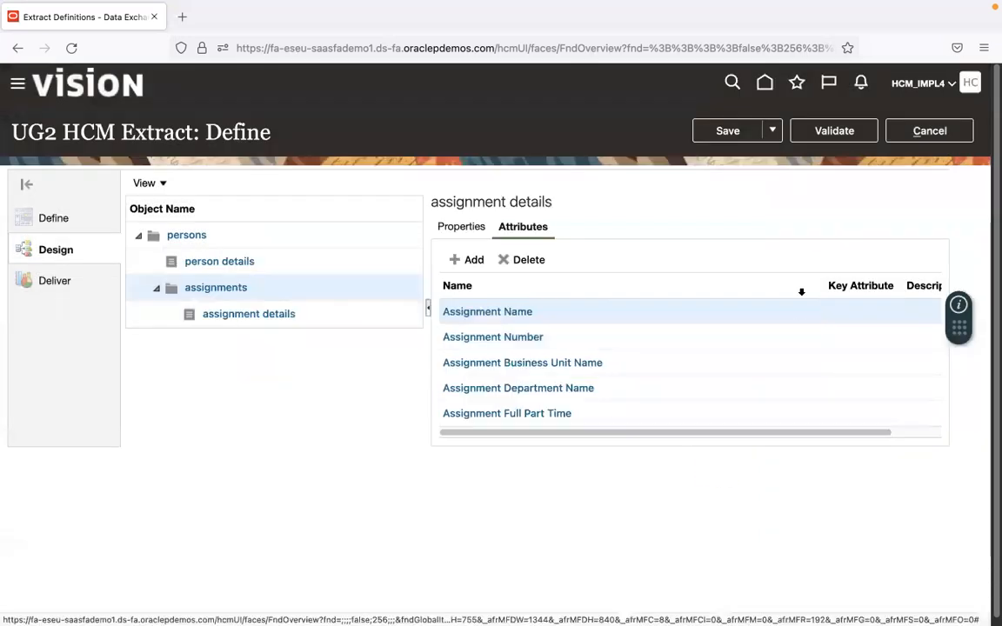
Save the extract and open its delivery options.
click(735, 135)
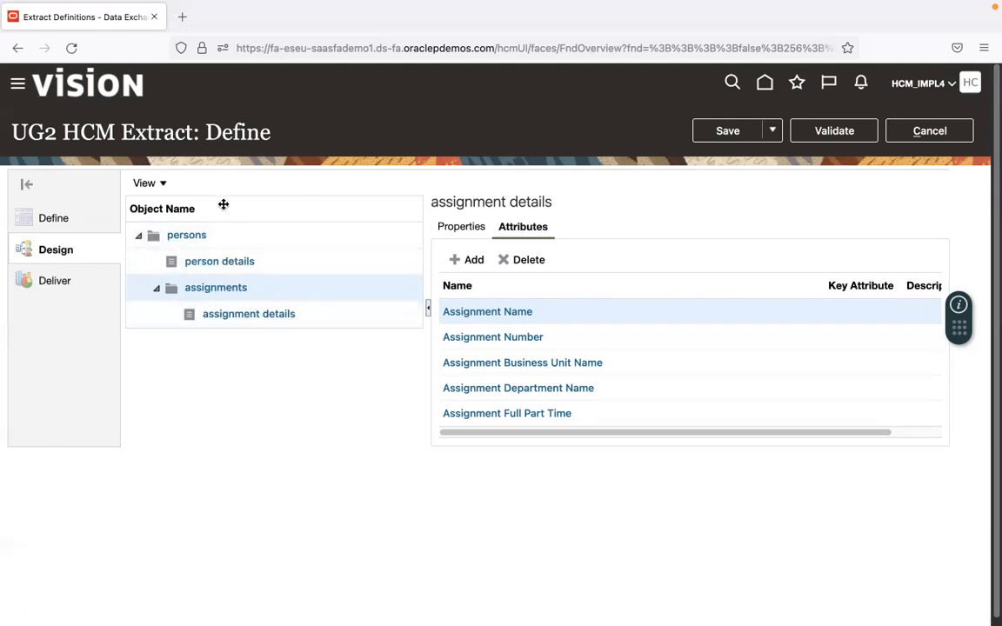
click(740, 136)
click(48, 280)
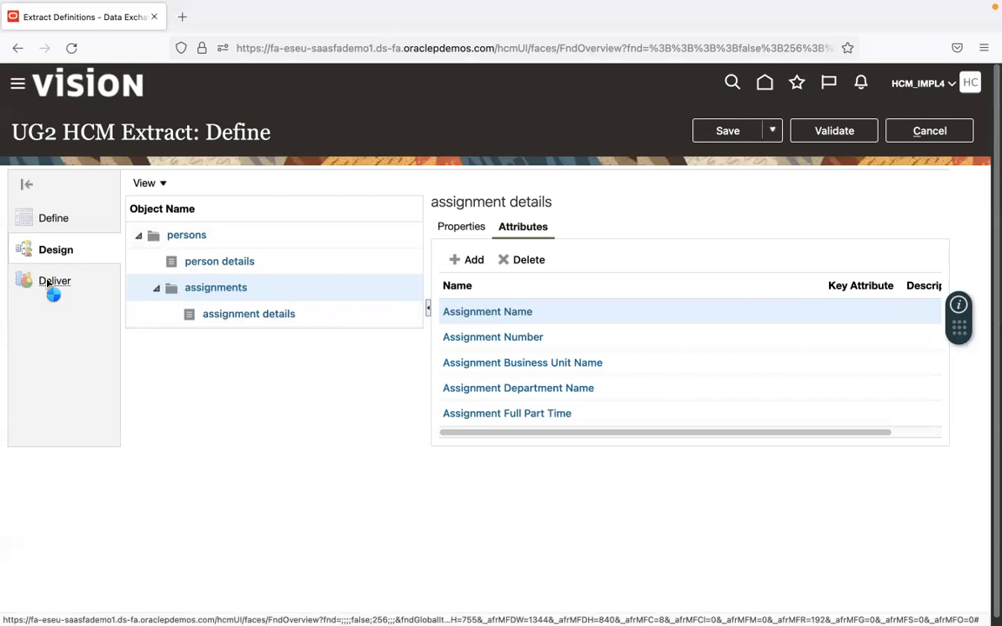
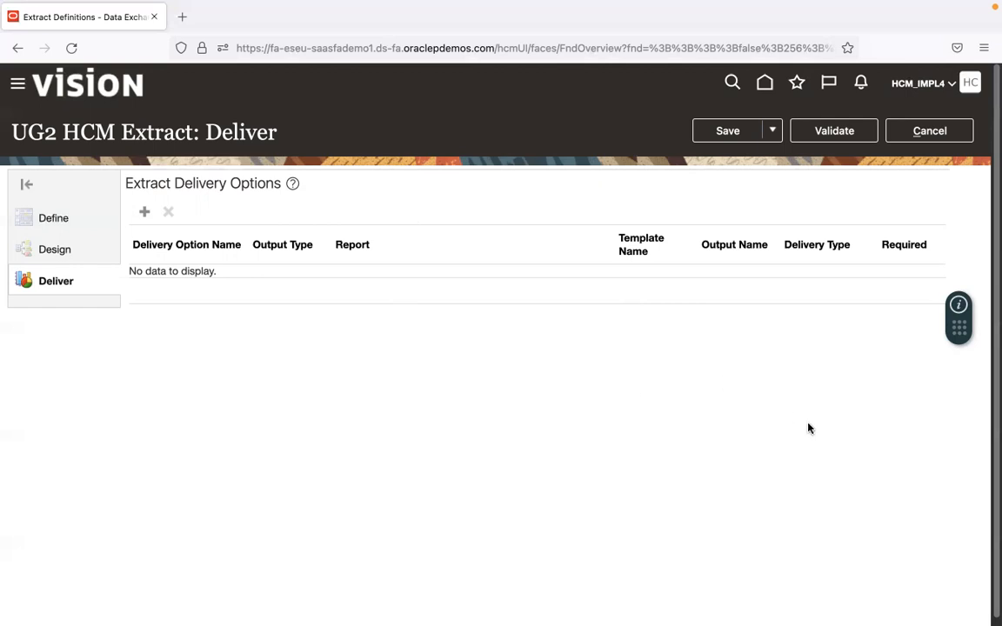
Switch to Google Chrome and view the WebCenter Content home page.
key(super+Tab)
key(super+Tab)
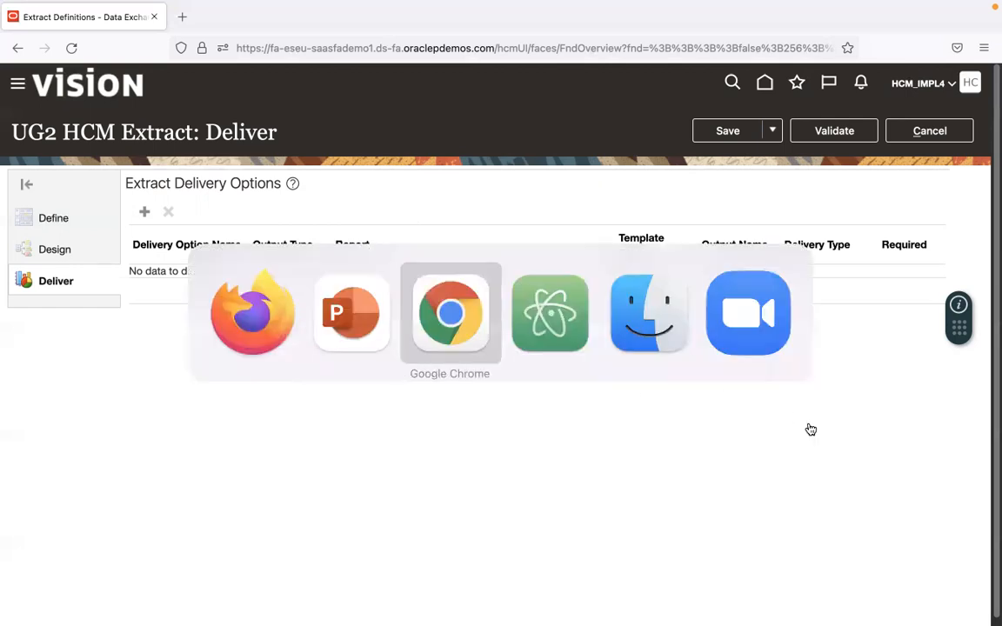
click(261, 23)
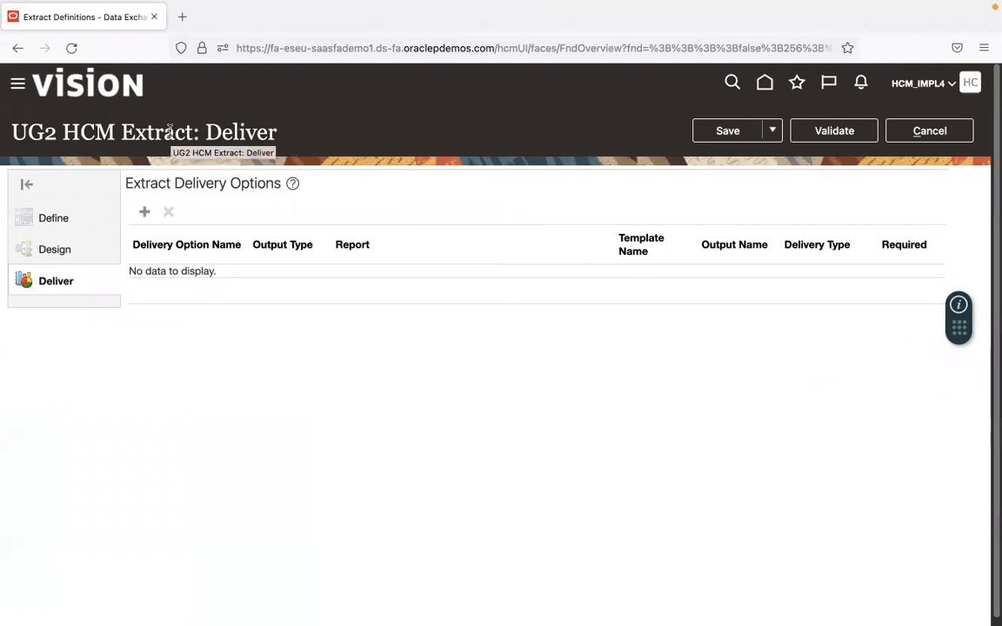
Add a delivery option named uploadToUCM with the delivery type WebCenter Content.
click(144, 212)
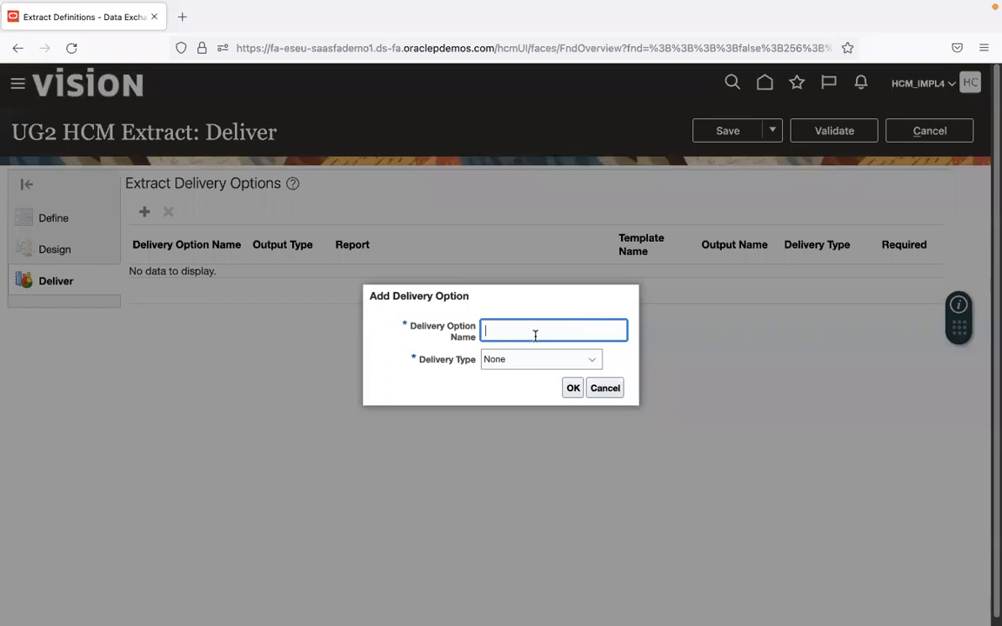
text(uploadToUCM)
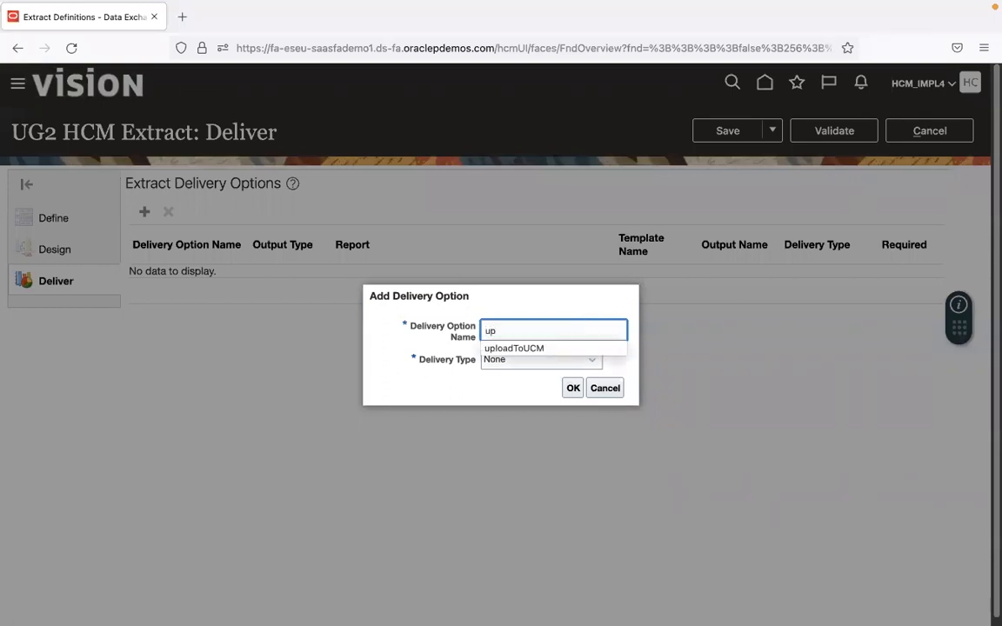
click(537, 349)
click(581, 361)
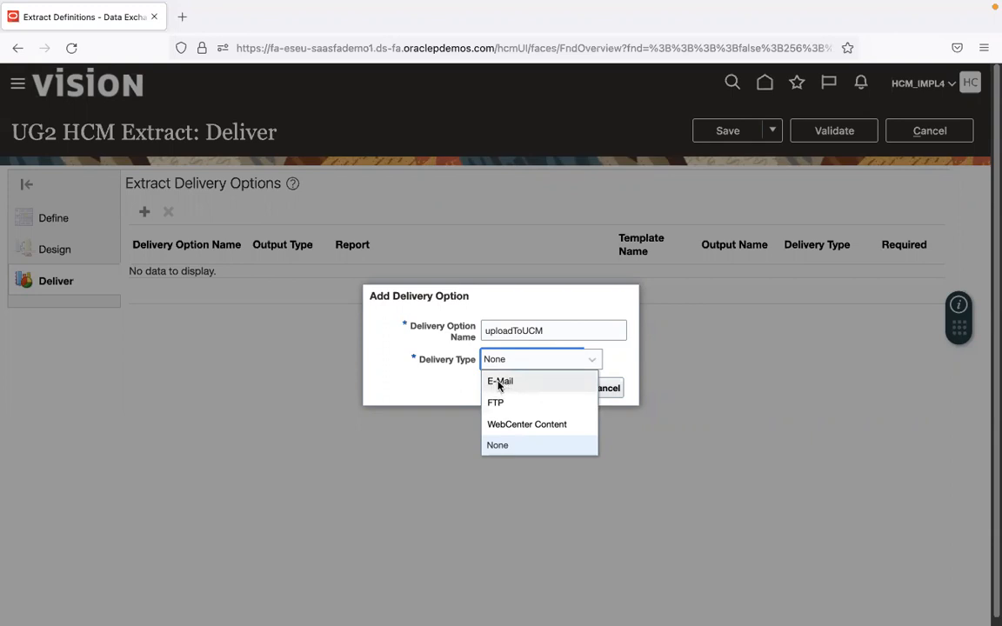
click(510, 425)
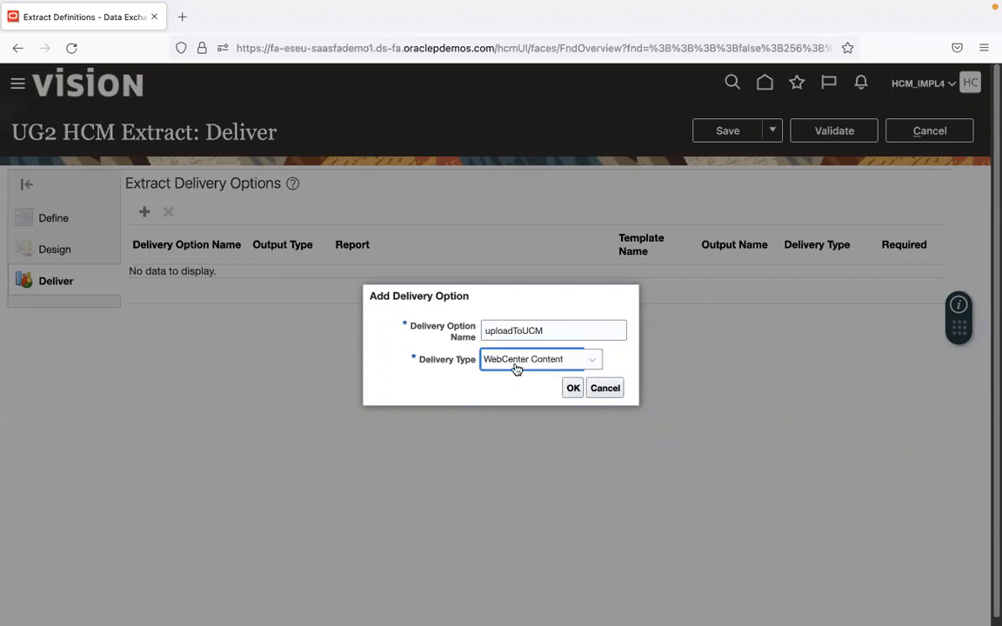
key(super+Tab)
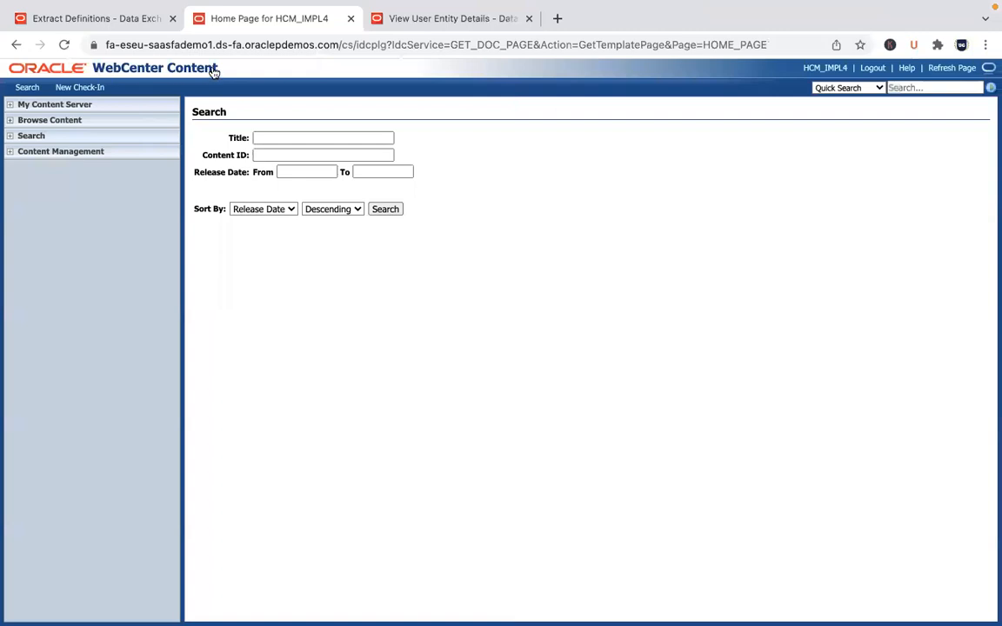
key(super+Tab)
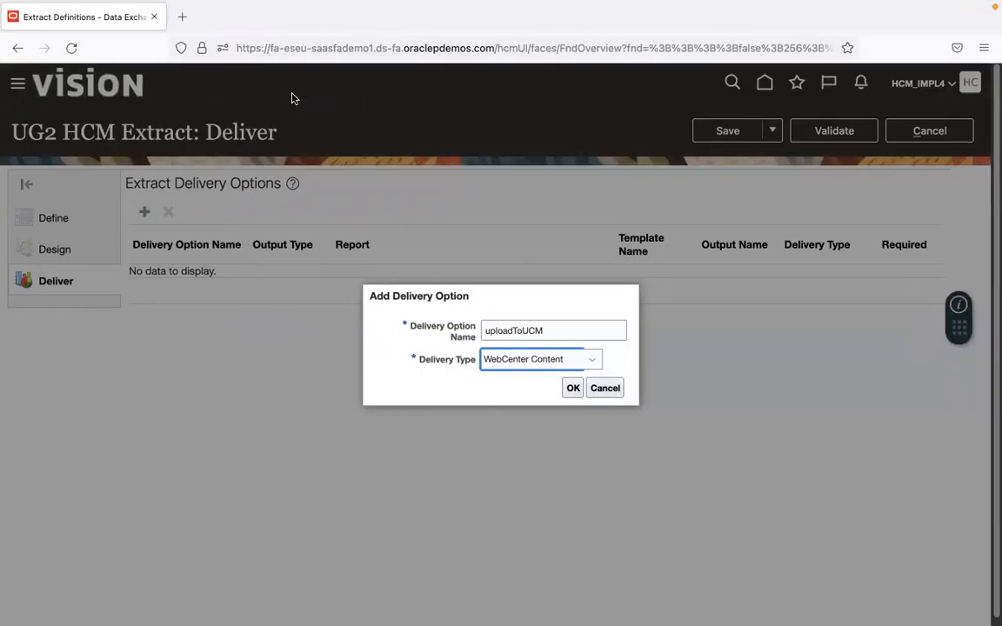
key(ctrl+Right)
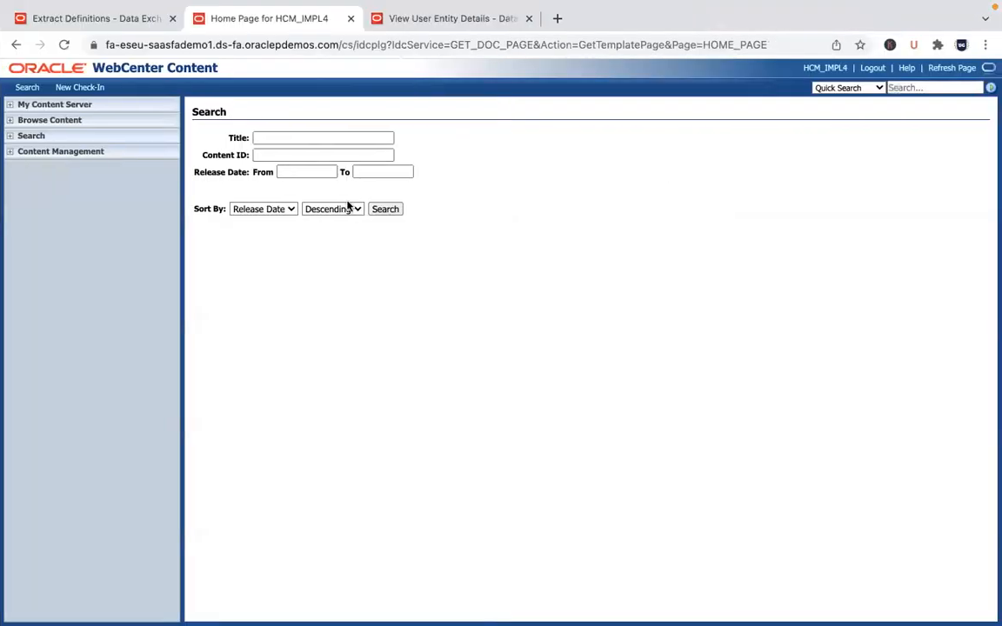
key(ctrl+Left)
click(573, 390)
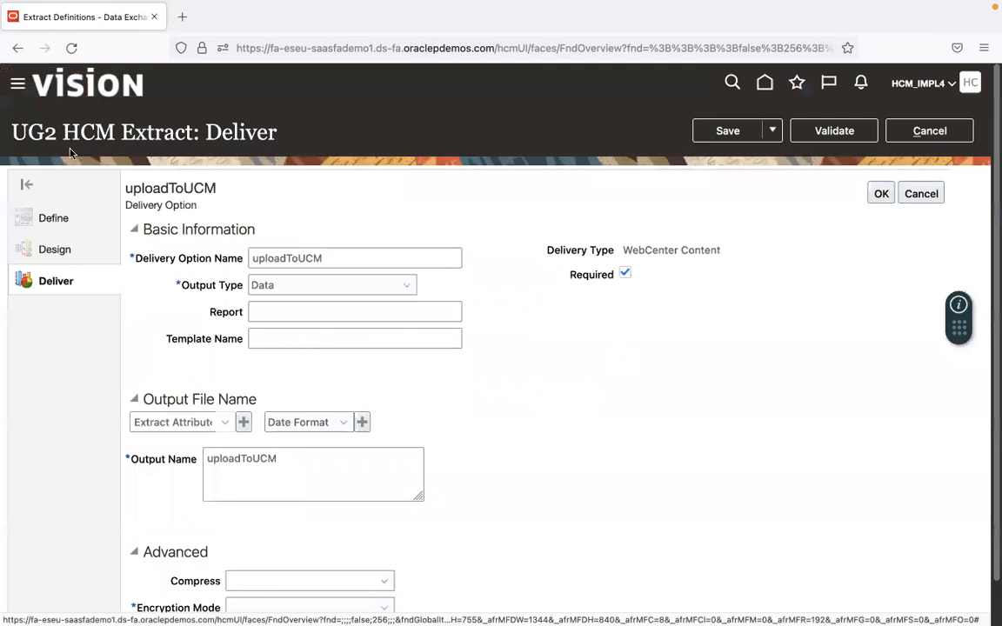
Replace the delivery option's output name with UG2HCMExtract.xml, based on the extract name without spaces.
drag(13, 129, 188, 129)
key(ctrl+c)
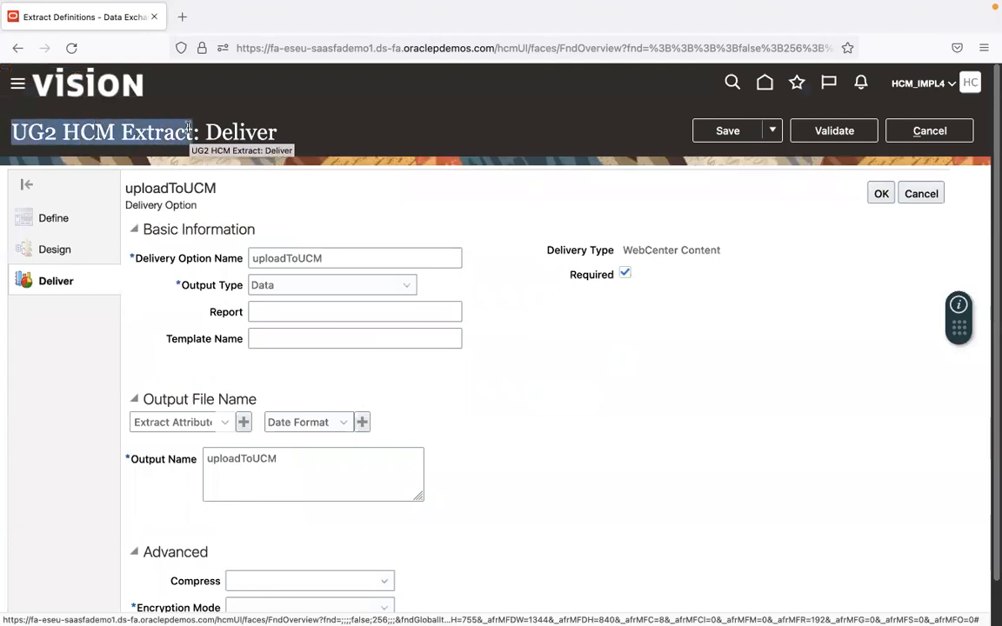
double_click(254, 459)
key(ctrl+v)
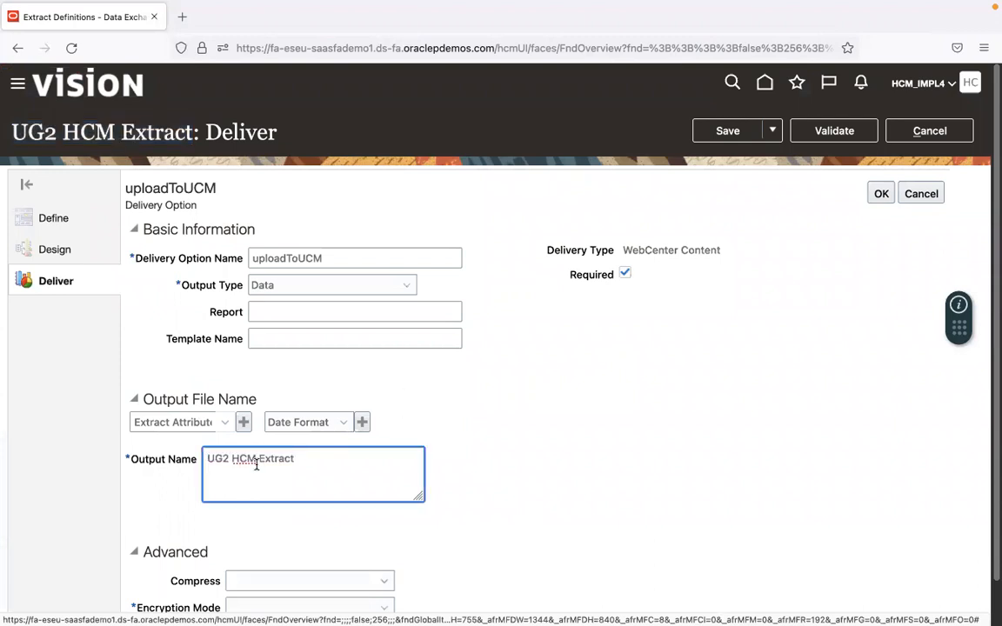
click(233, 459)
key(BackSpace)
key(BackSpace)
text(.xml)
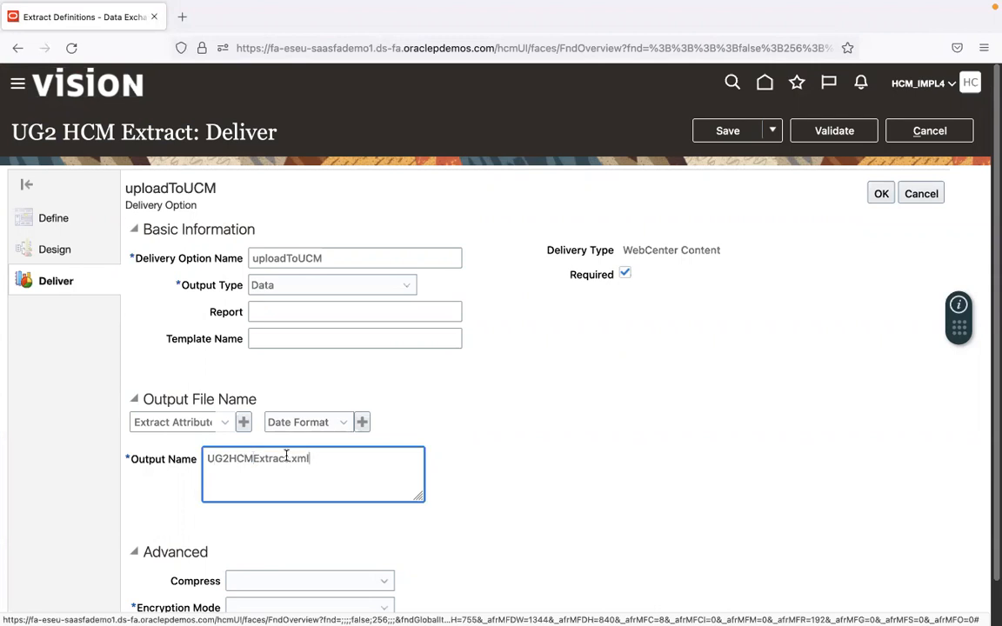
drag(207, 459, 319, 461)
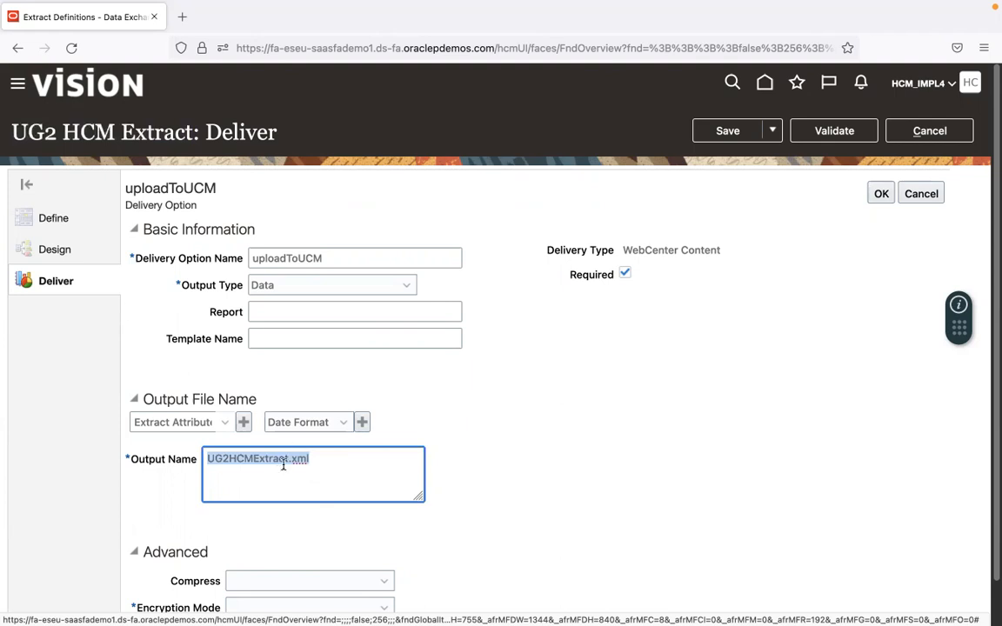
click(790, 449)
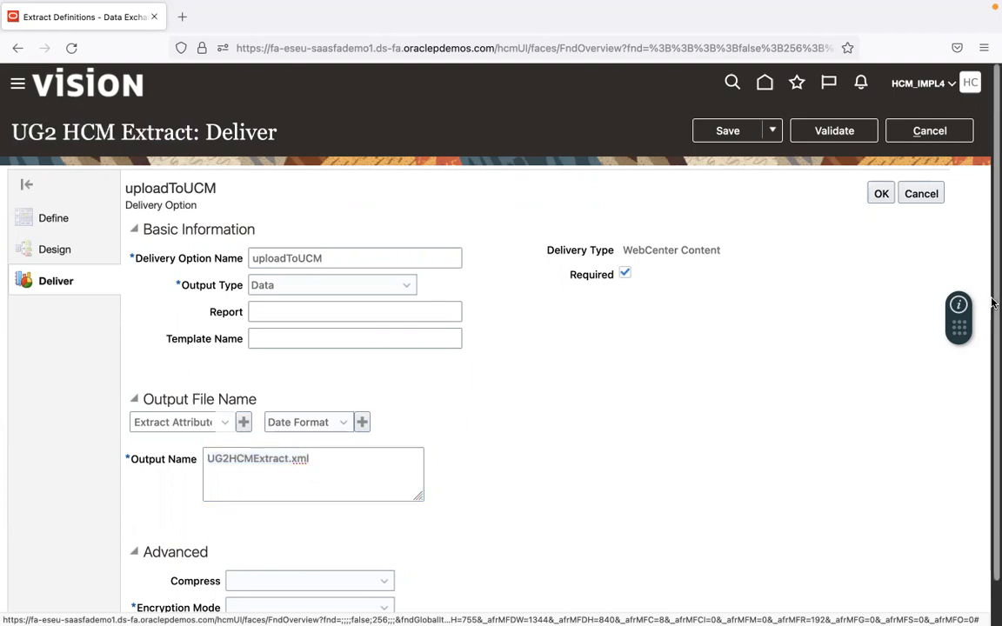
Set the delivery option's encryption mode to None and its integration name to UG2HCMExtract.
scroll(744, 519, down, 1)
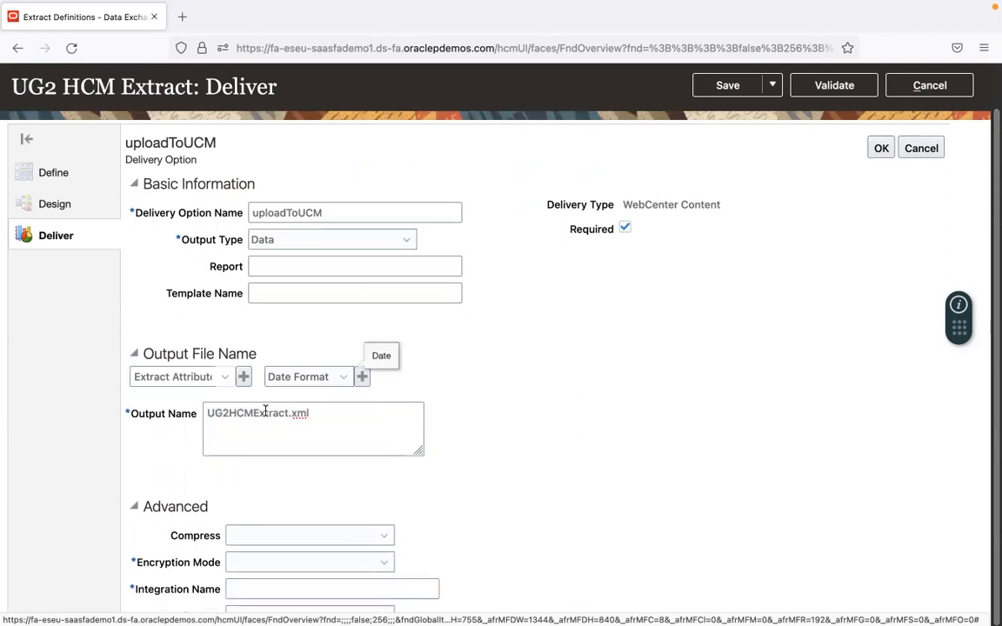
click(296, 567)
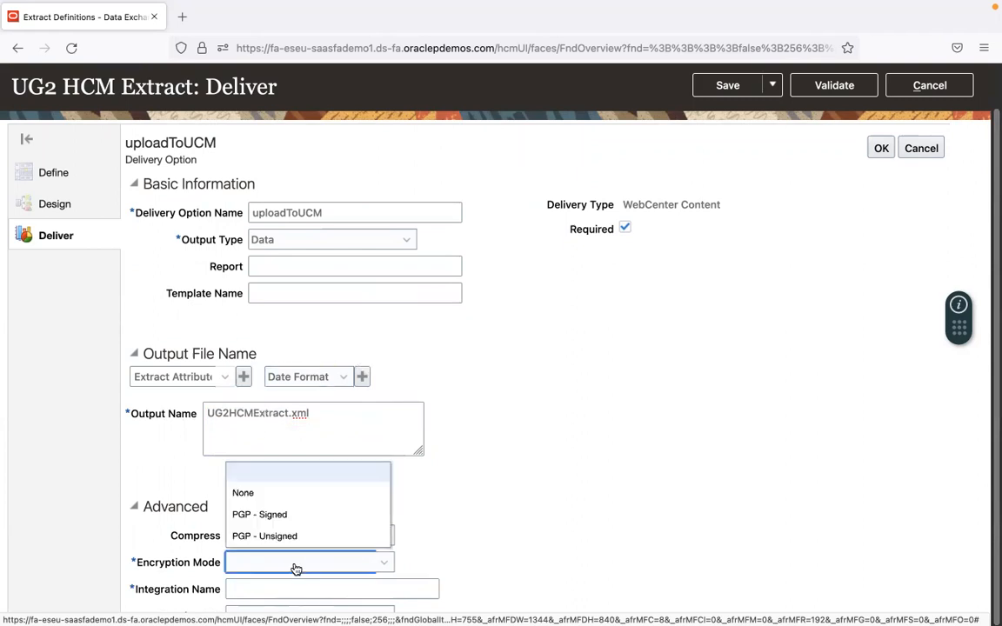
click(293, 493)
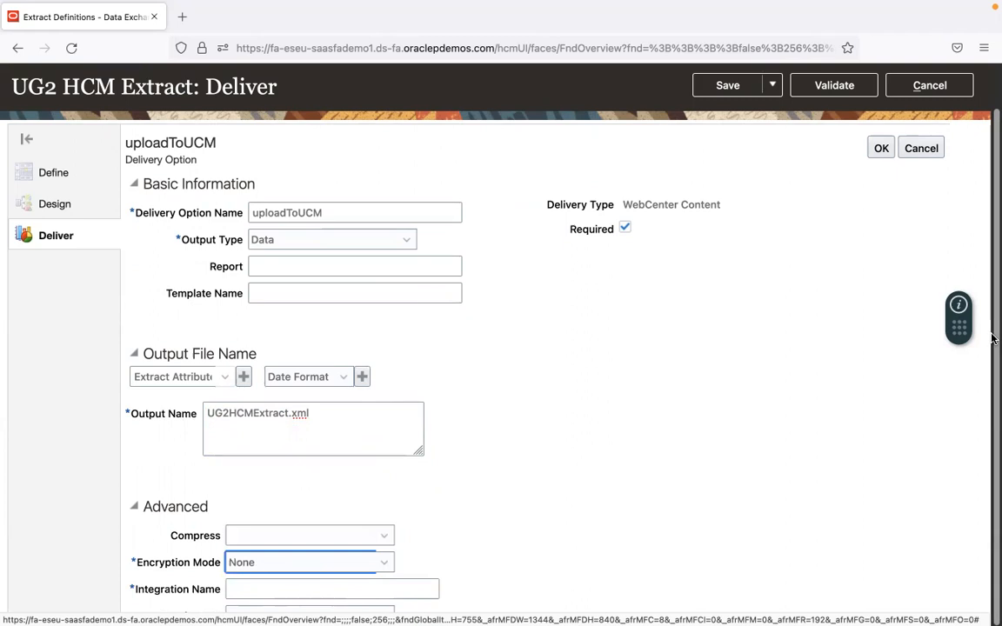
double_click(257, 414)
key(ctrl+c)
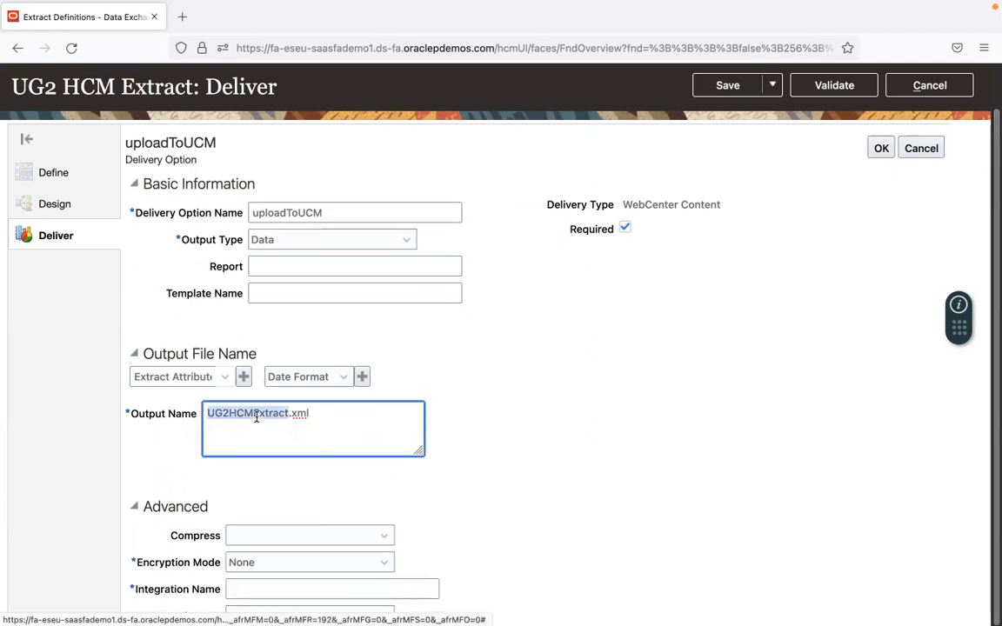
click(264, 591)
key(ctrl+v)
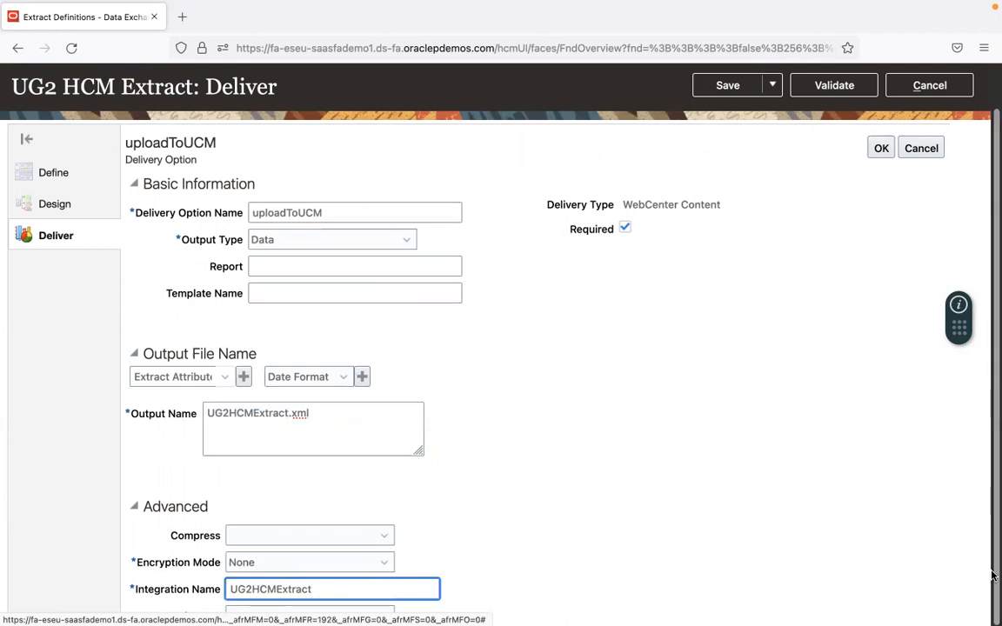
click(779, 416)
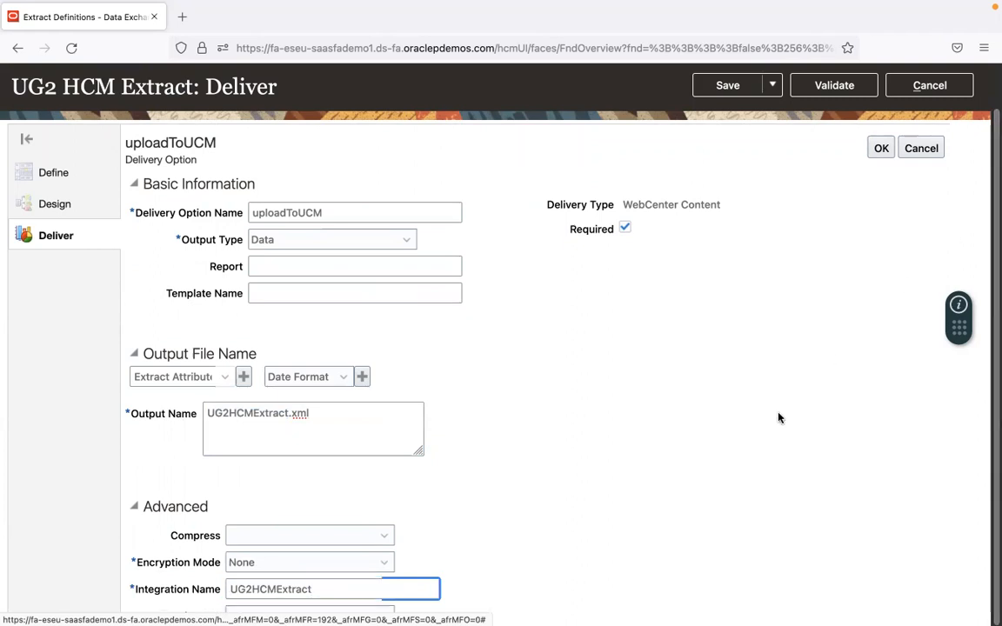
Confirm the uploadToUCM delivery option and save the extract.
click(984, 53)
click(893, 385)
click(675, 321)
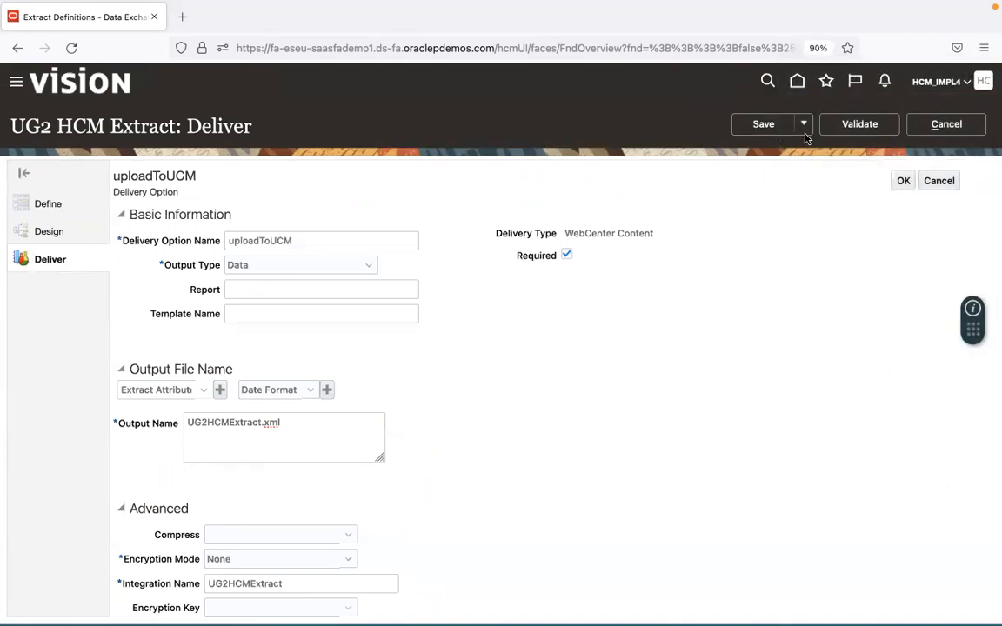
click(903, 181)
click(984, 48)
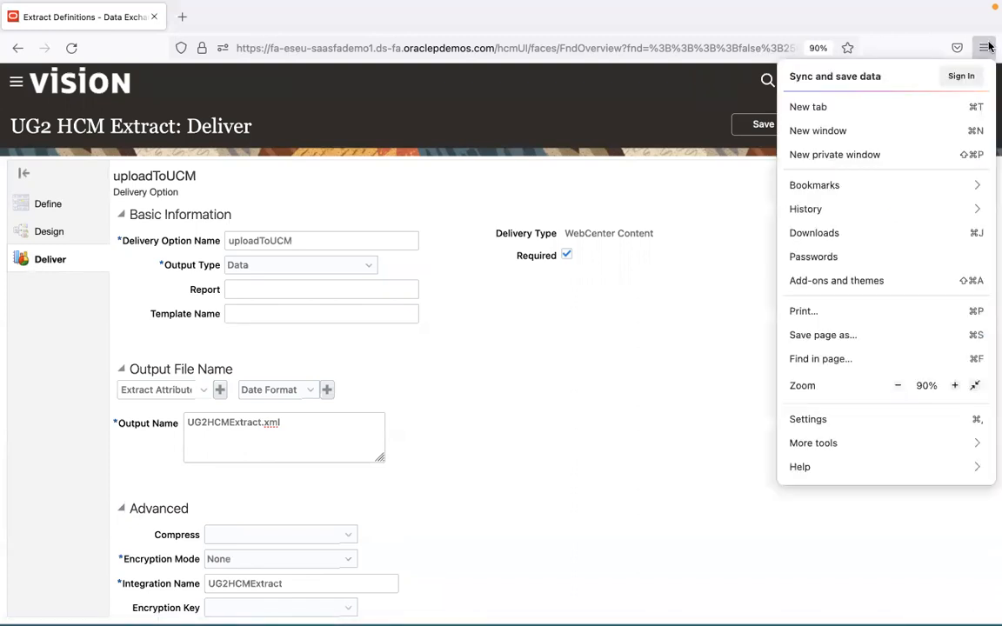
click(954, 386)
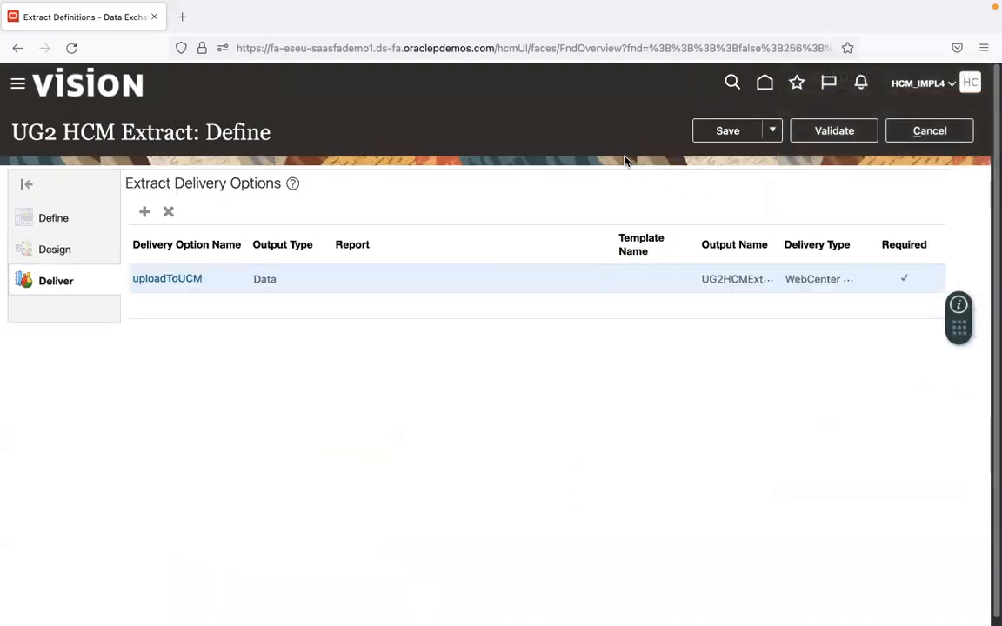
click(735, 133)
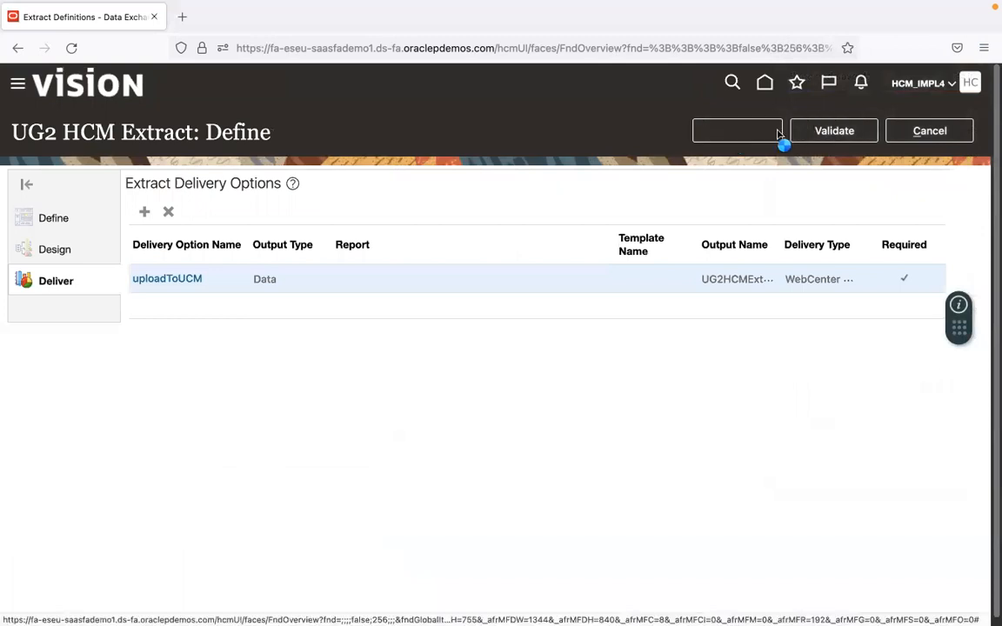
Validate UG2 HCM Extract in its execution tree, submit its fast formulas for compilation, and widen the type and XML tag columns.
click(840, 135)
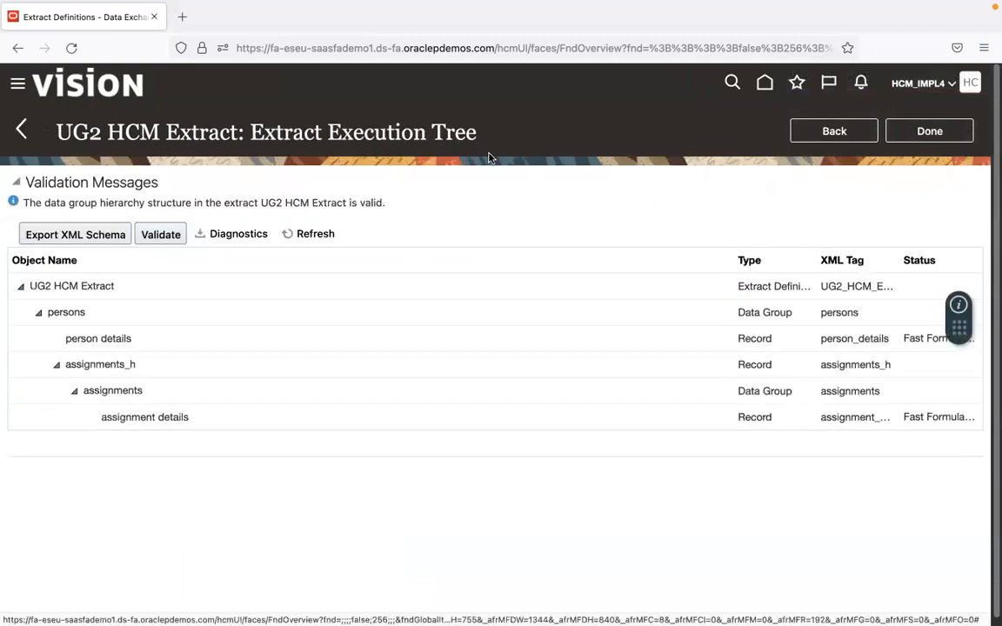
click(160, 233)
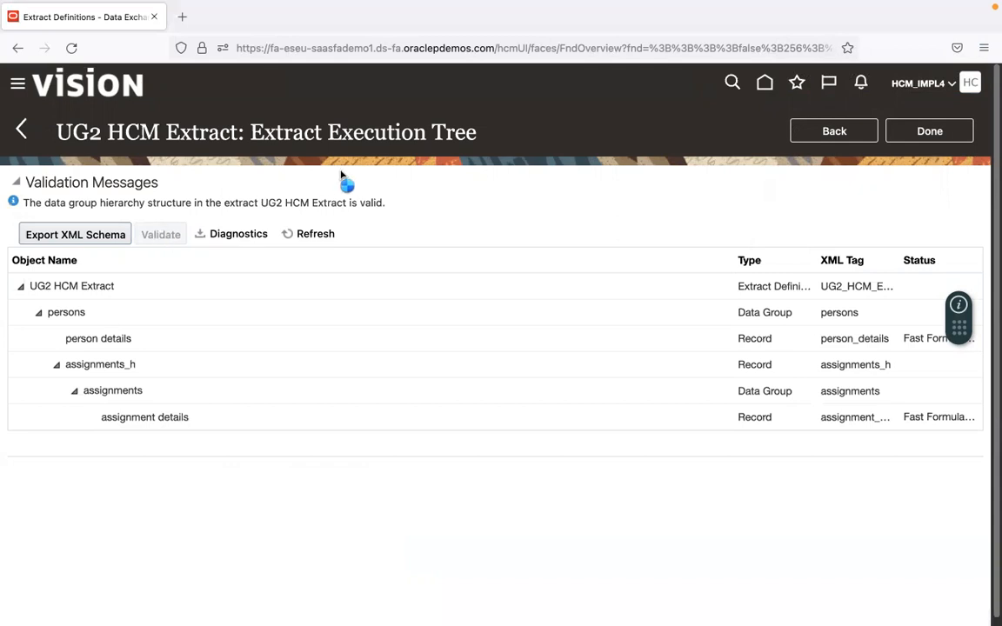
drag(733, 262, 505, 261)
drag(816, 266, 667, 260)
click(281, 234)
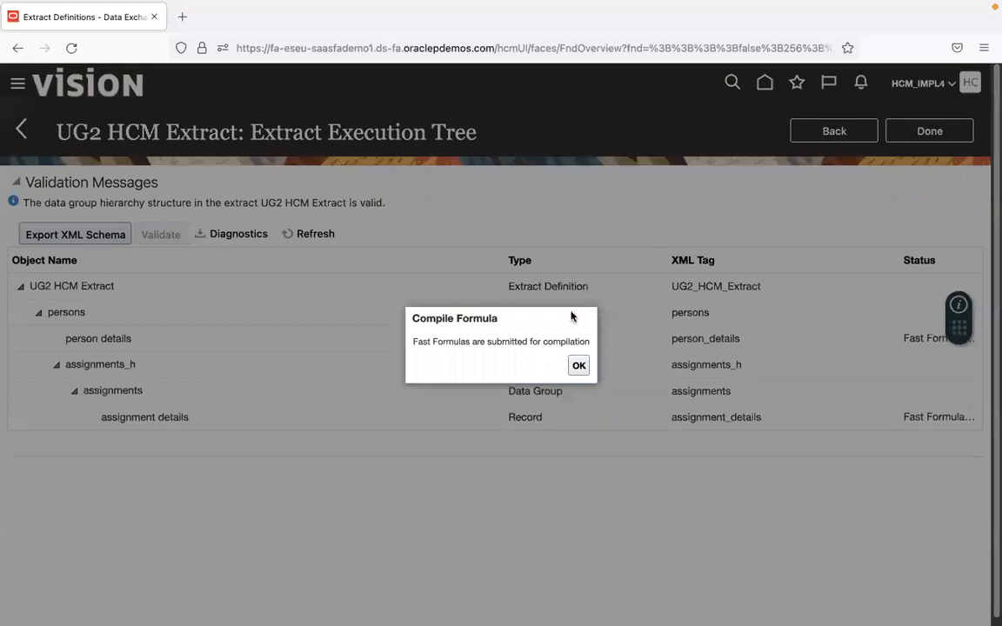
click(579, 367)
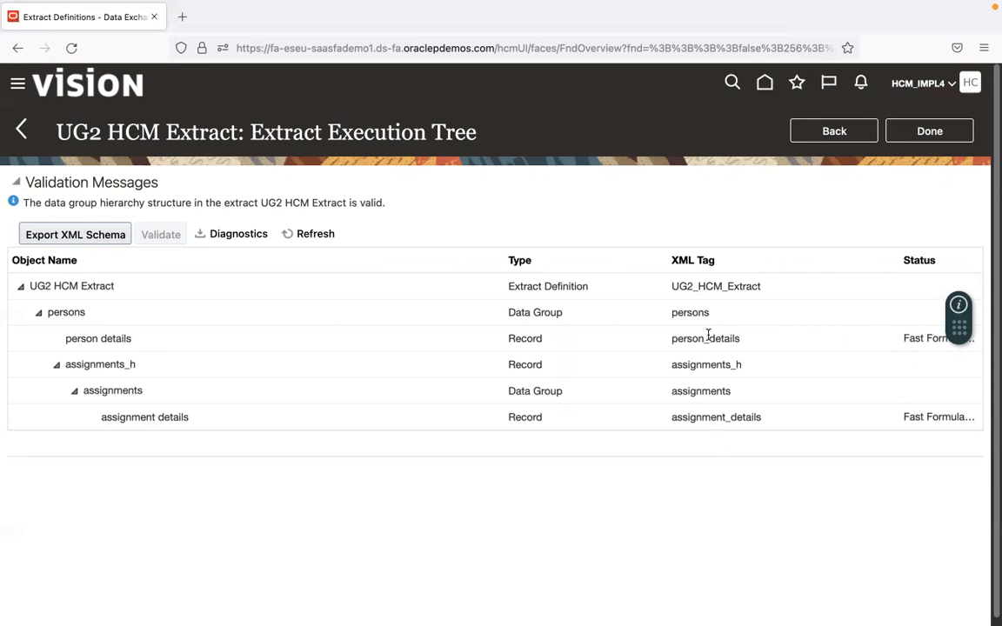
Refresh the execution tree to check the fast formula compilation status and return to the extract definitions list.
click(313, 234)
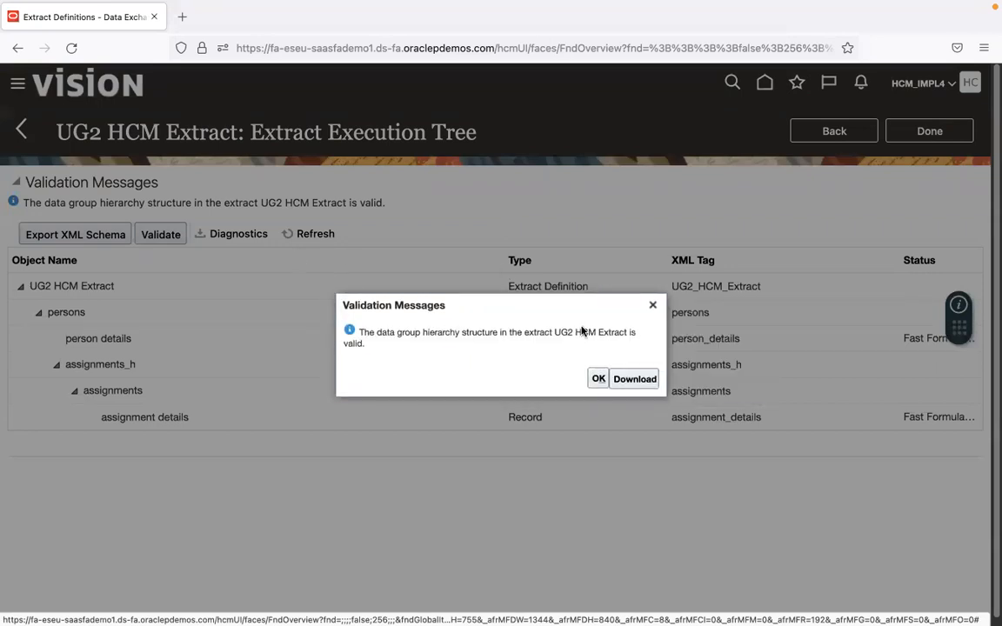
click(586, 378)
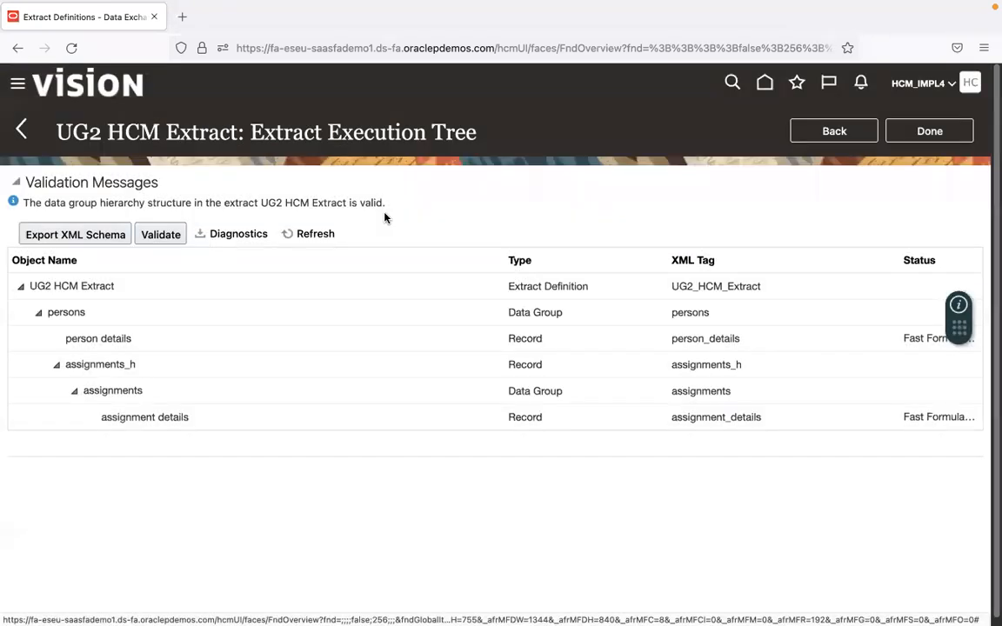
click(308, 233)
drag(899, 263, 800, 266)
click(931, 131)
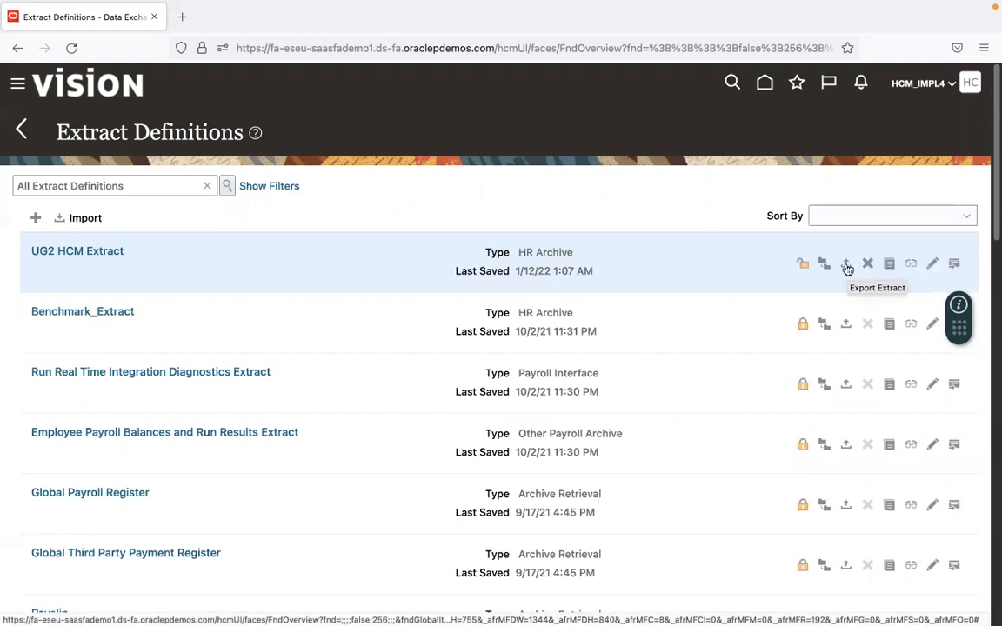
Start a submission of UG2 HCM Extract with the instance name UG2 HCM Extract Run 1 and effective date 1/12/22.
click(955, 264)
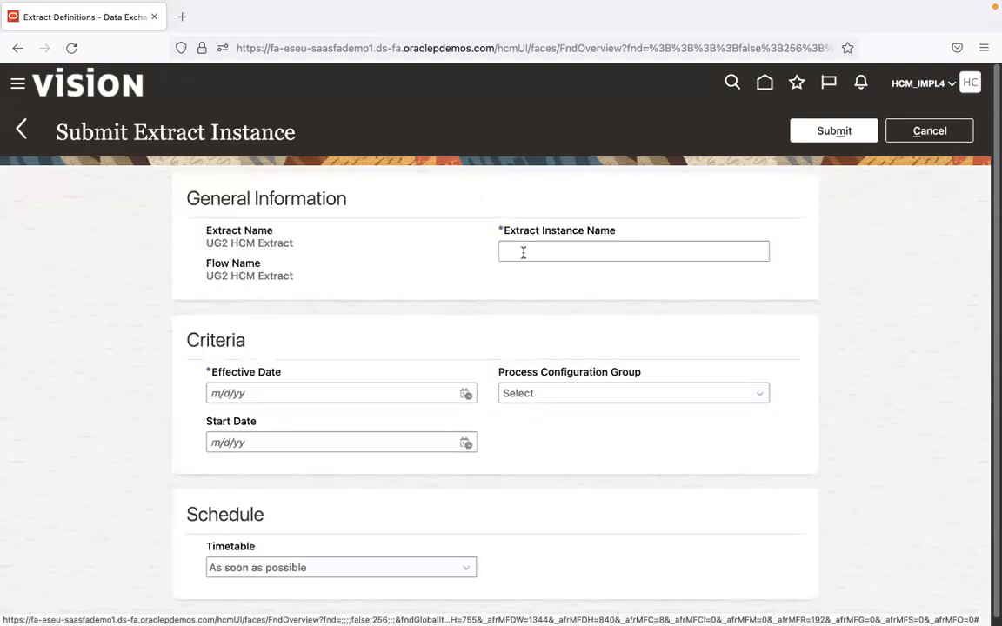
click(524, 251)
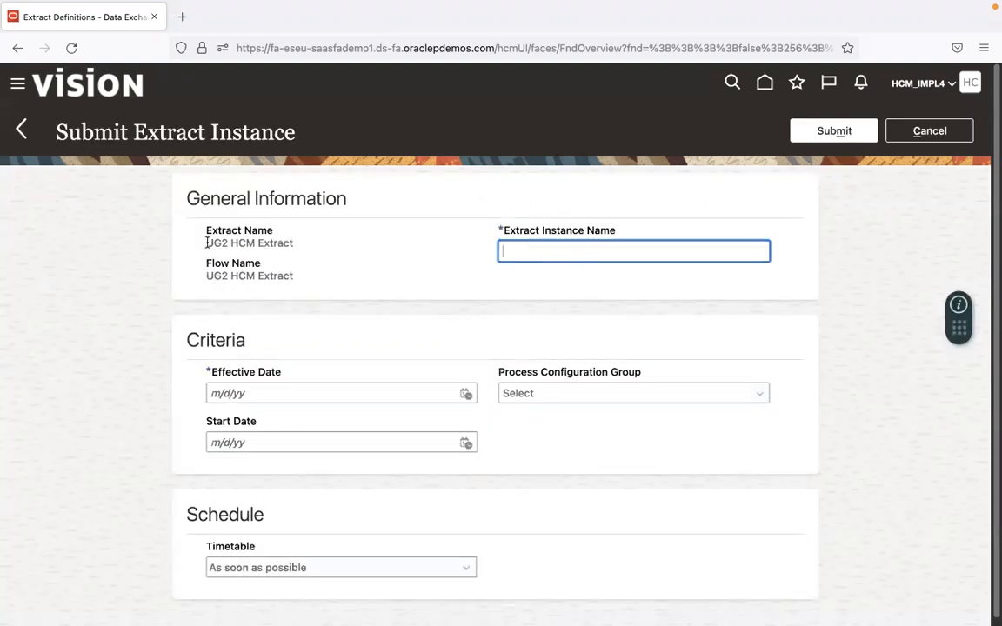
drag(207, 243, 315, 248)
key(ctrl+c)
click(522, 251)
key(ctrl+v)
text(Run)
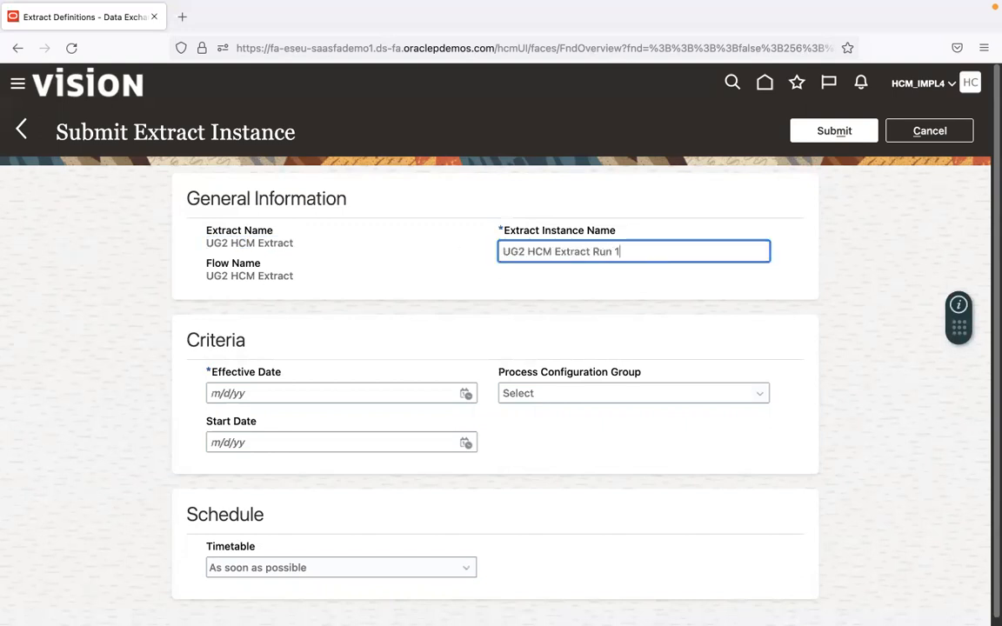
click(465, 393)
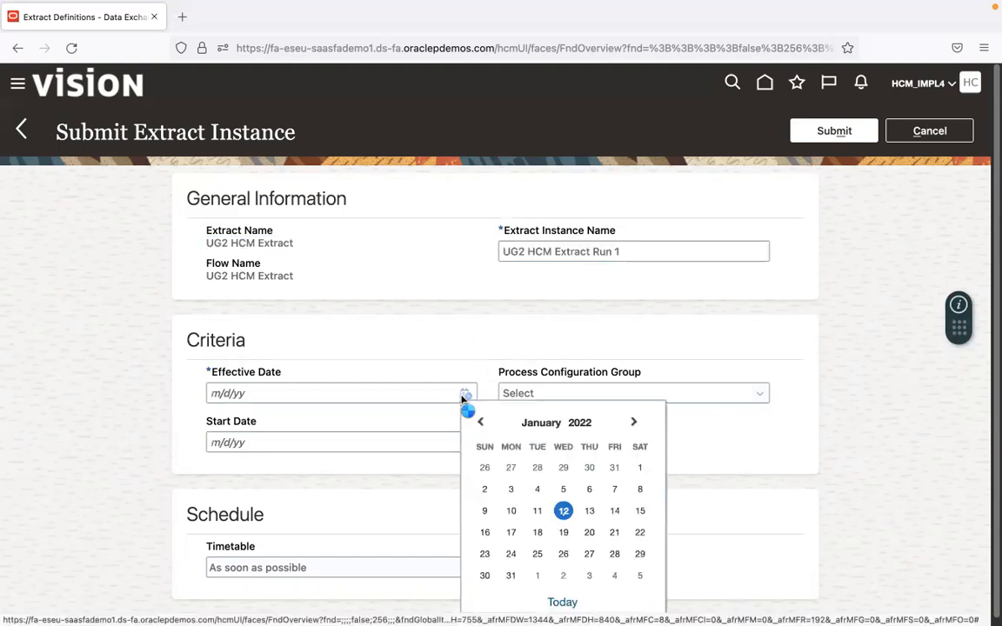
click(565, 511)
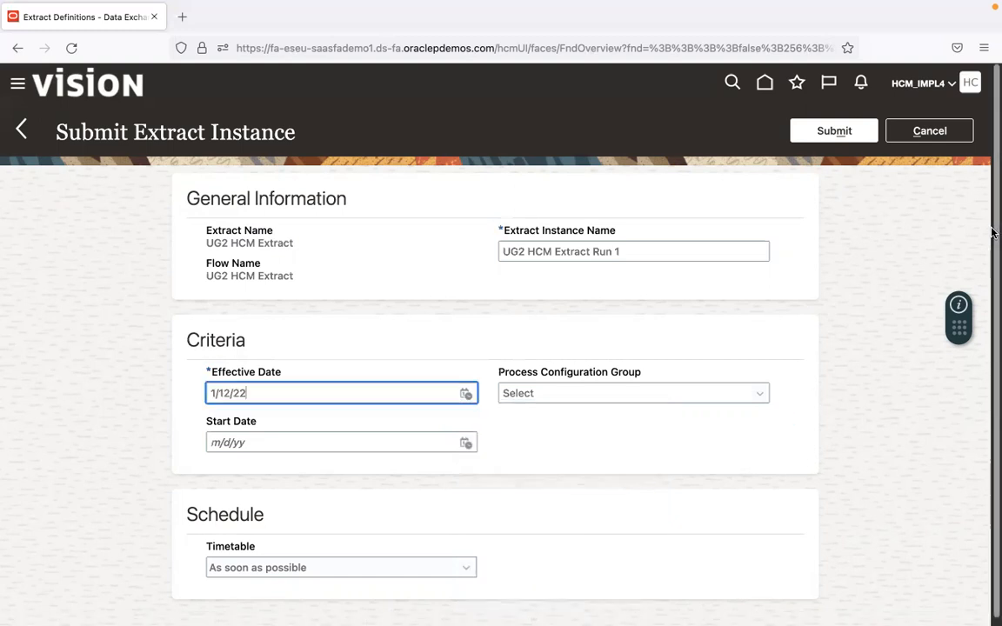
Try setting the extract run's timetable to Using a schedule with a Daily frequency.
scroll(992, 232, down, 1)
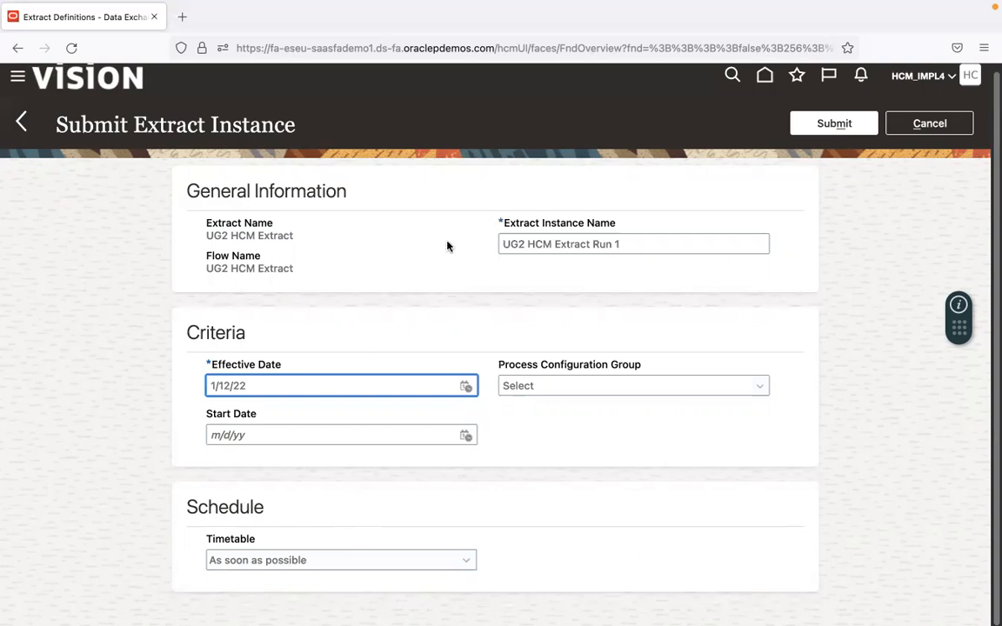
click(467, 562)
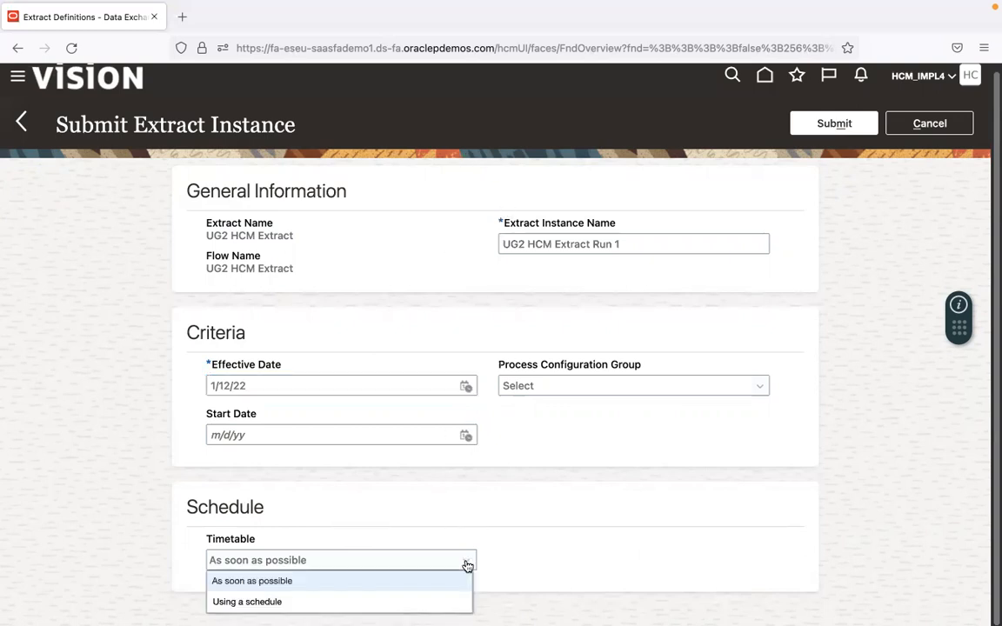
click(387, 598)
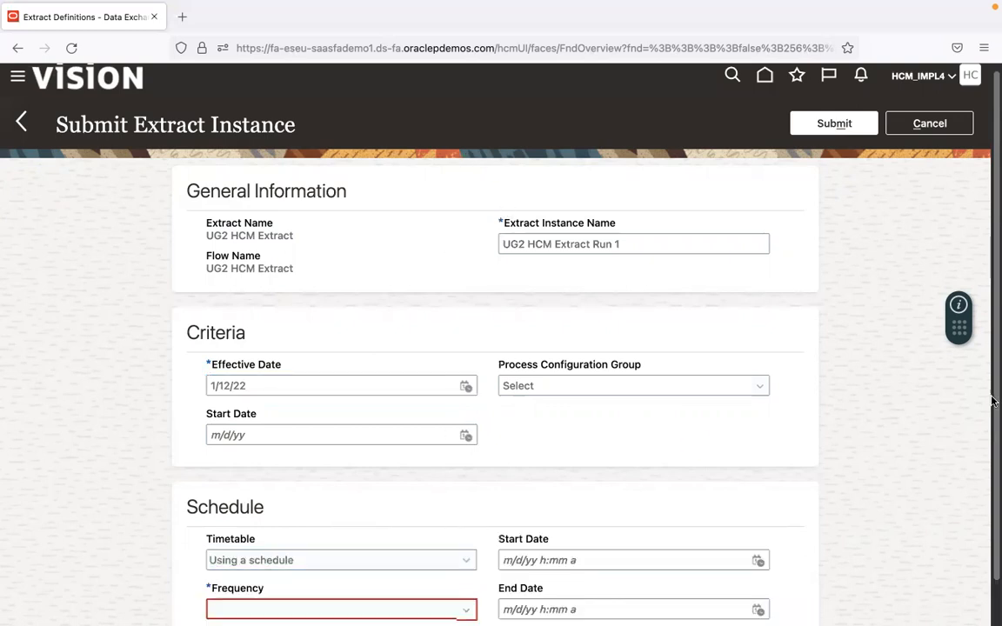
click(341, 609)
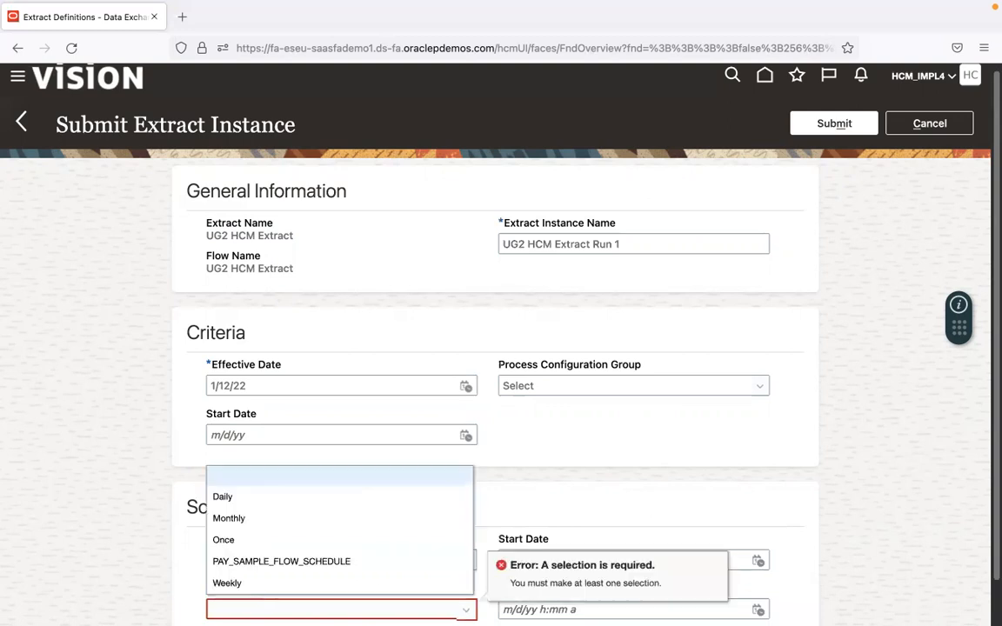
click(330, 495)
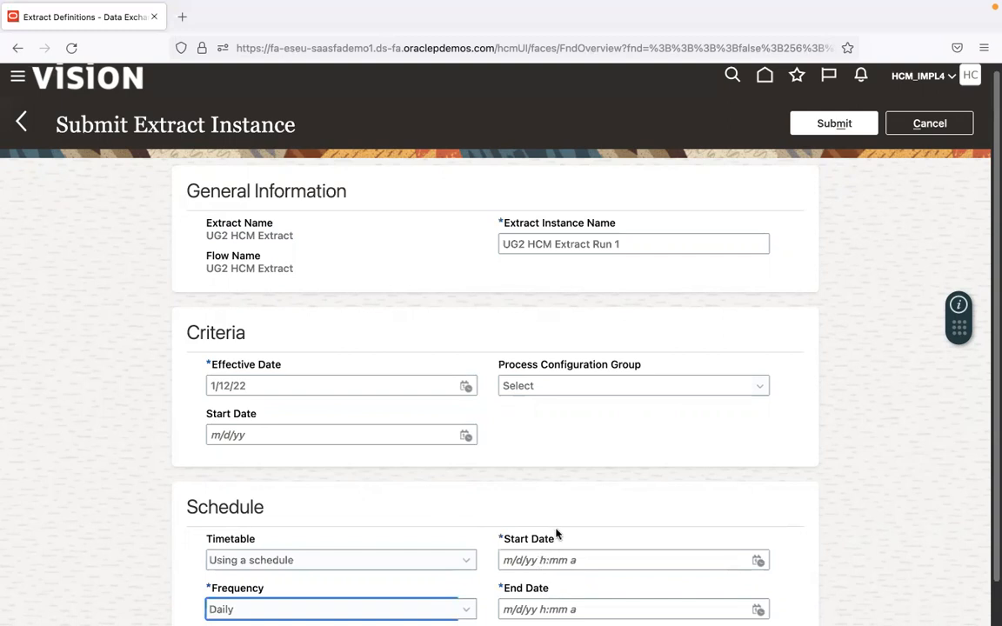
click(468, 609)
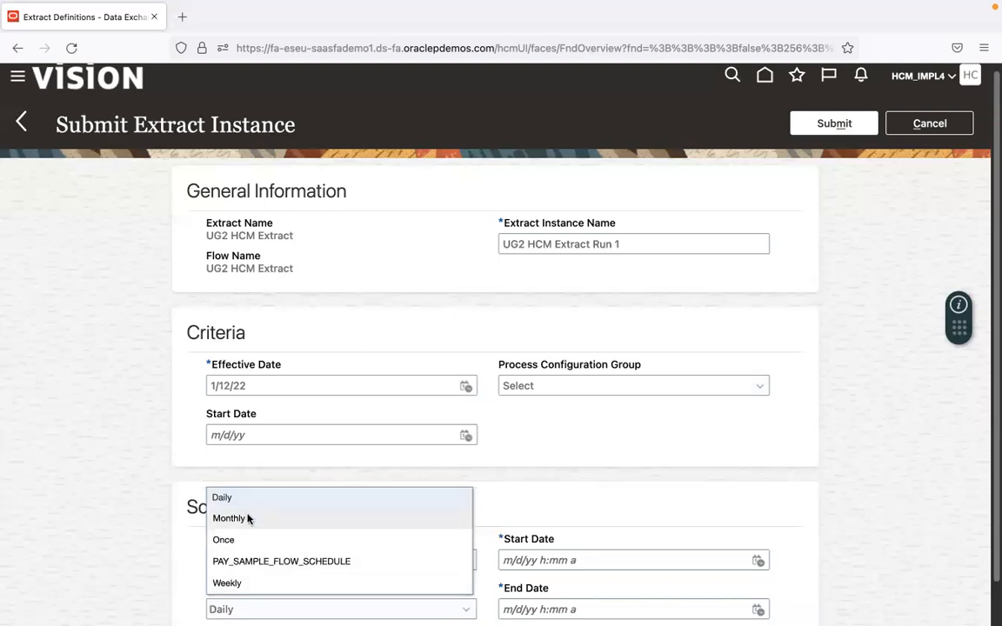
click(168, 592)
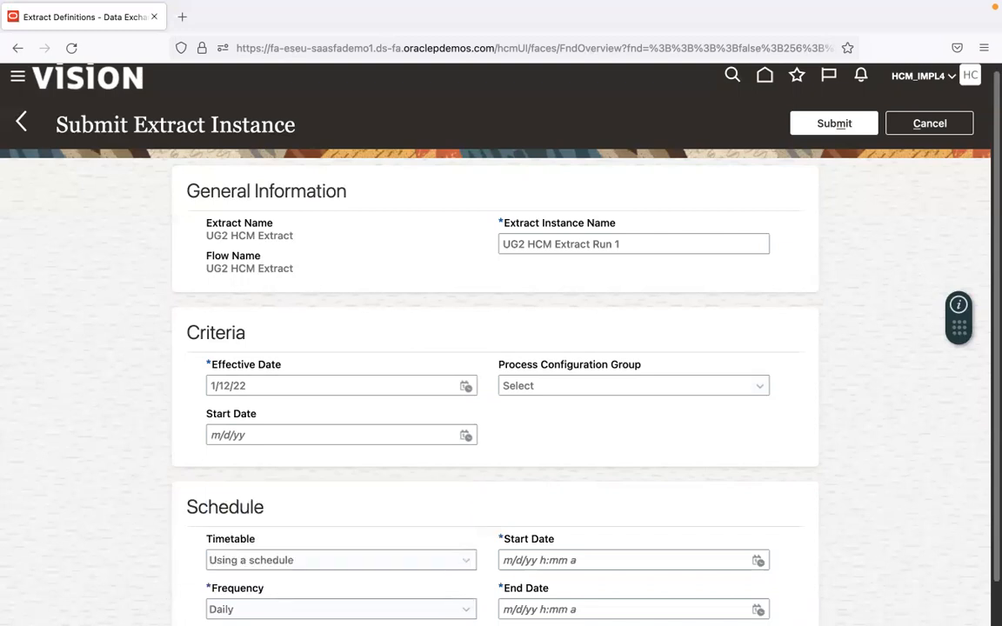
Set the timetable to As soon as possible and submit the extract instance.
click(461, 564)
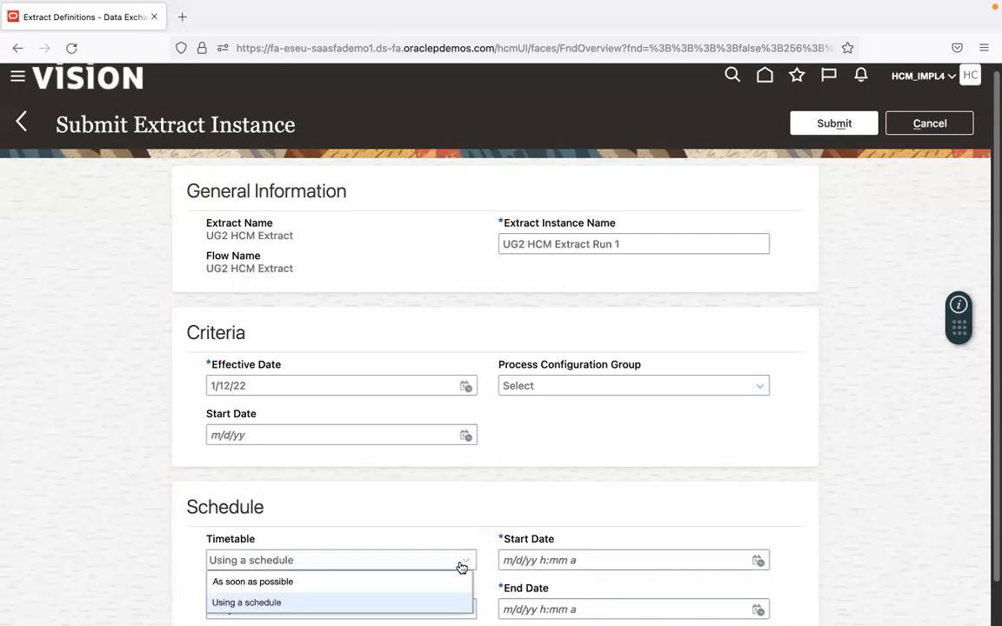
click(407, 583)
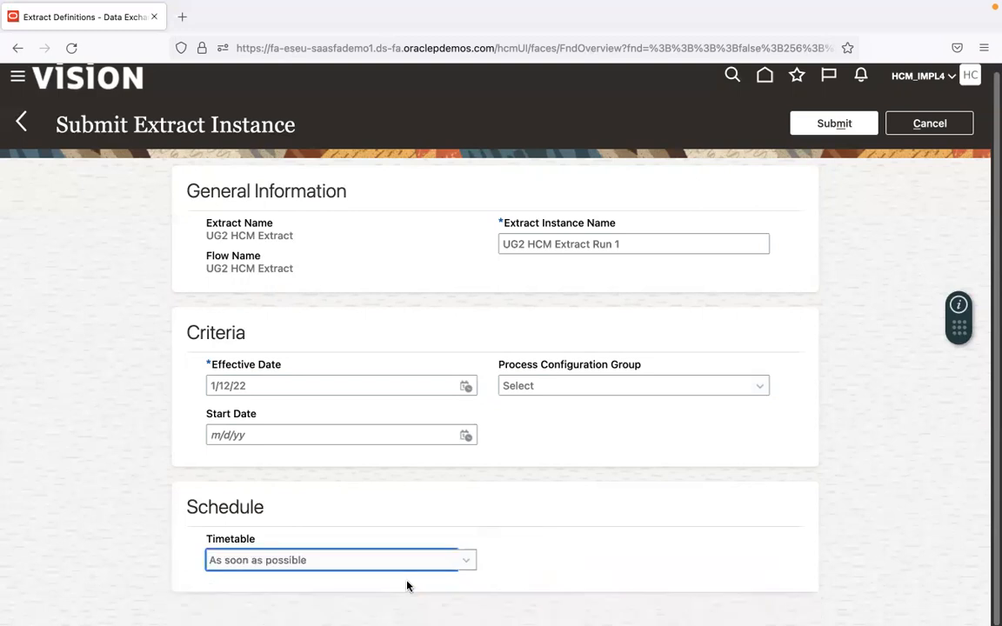
click(837, 125)
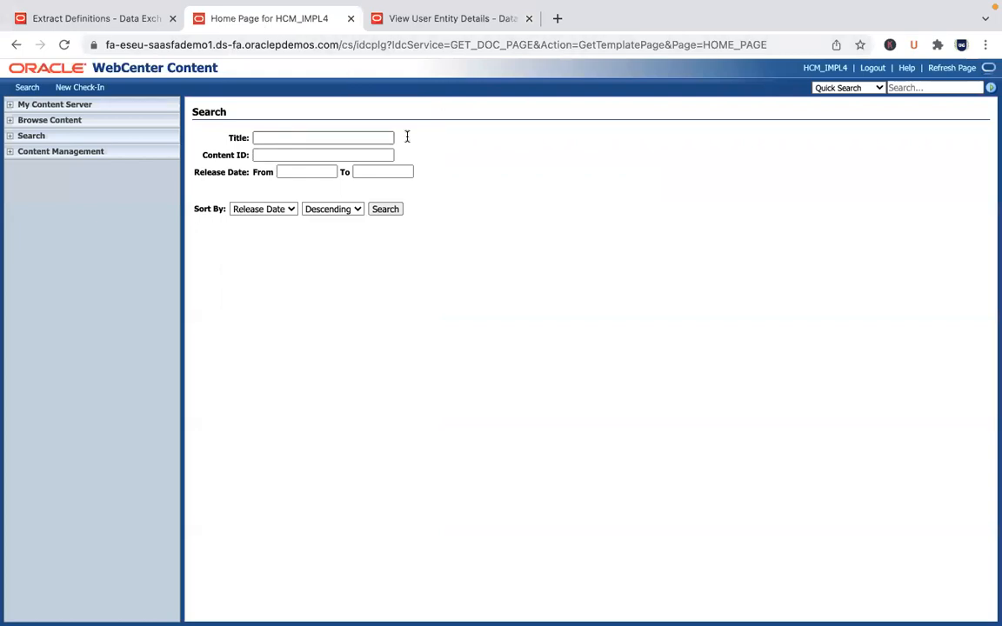
Switch to WebCenter Content in Chrome and run a quick search for the UG2 HCM Extract .xml file.
click(916, 89)
key(super+v)
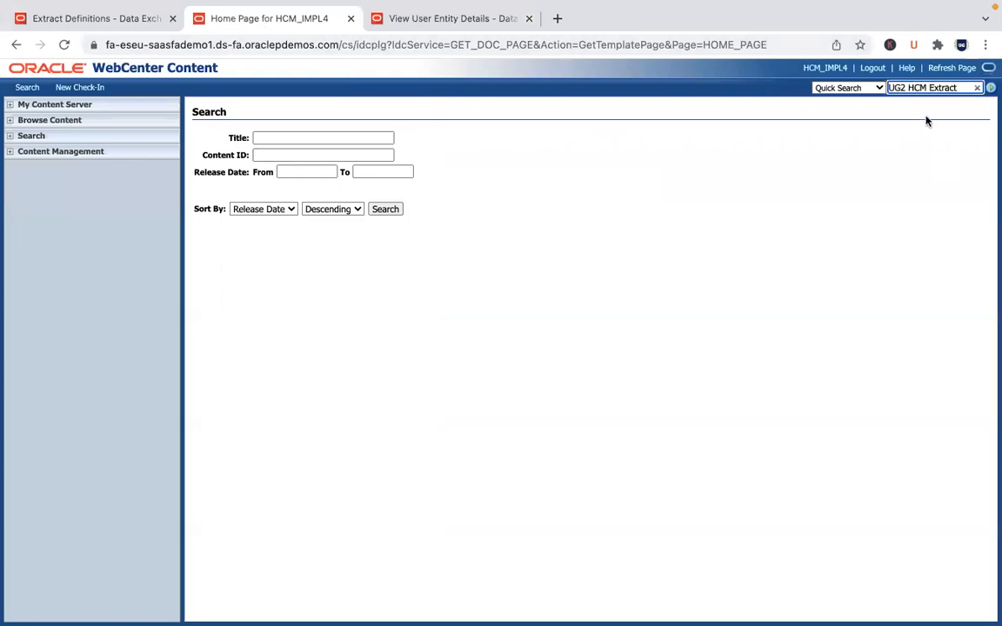
click(910, 87)
key(BackSpace)
key(Delete)
text(.xml)
key(Return)
Return to the extract results in Firefox and refresh the list of extract instances.
key(ctrl+Left)
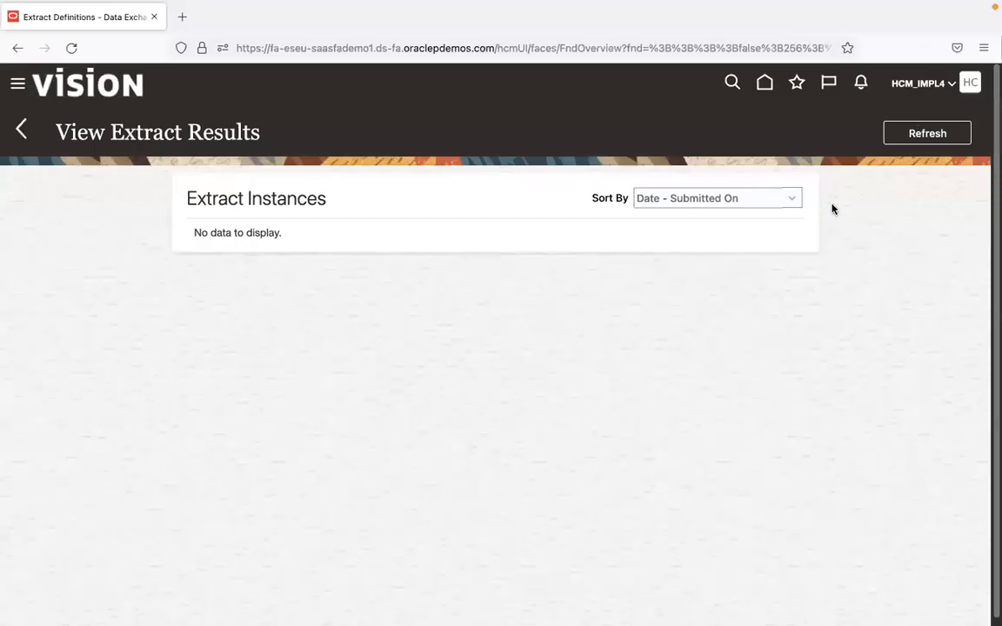
click(931, 141)
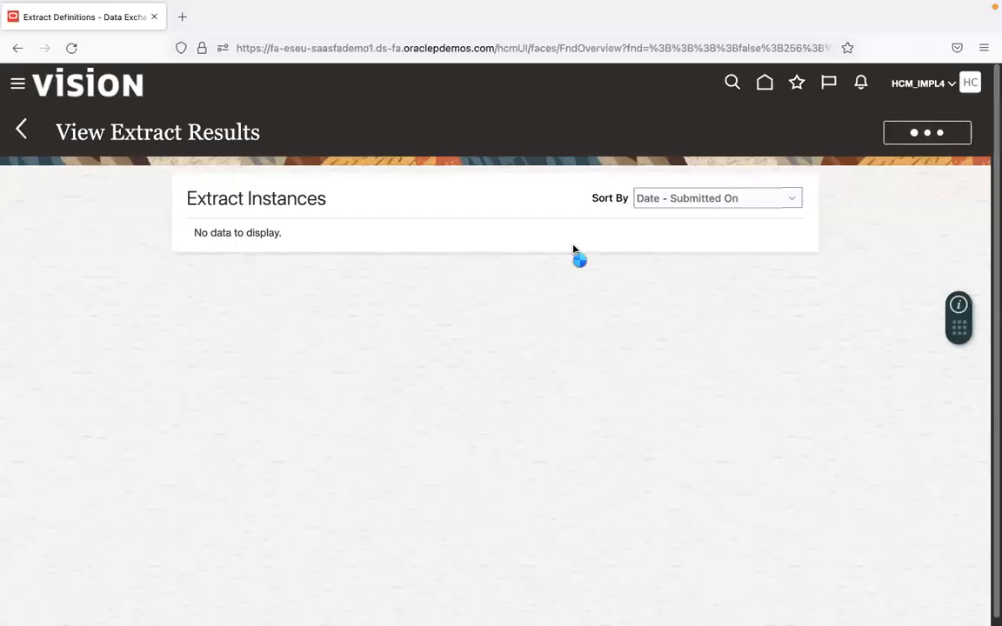
click(931, 138)
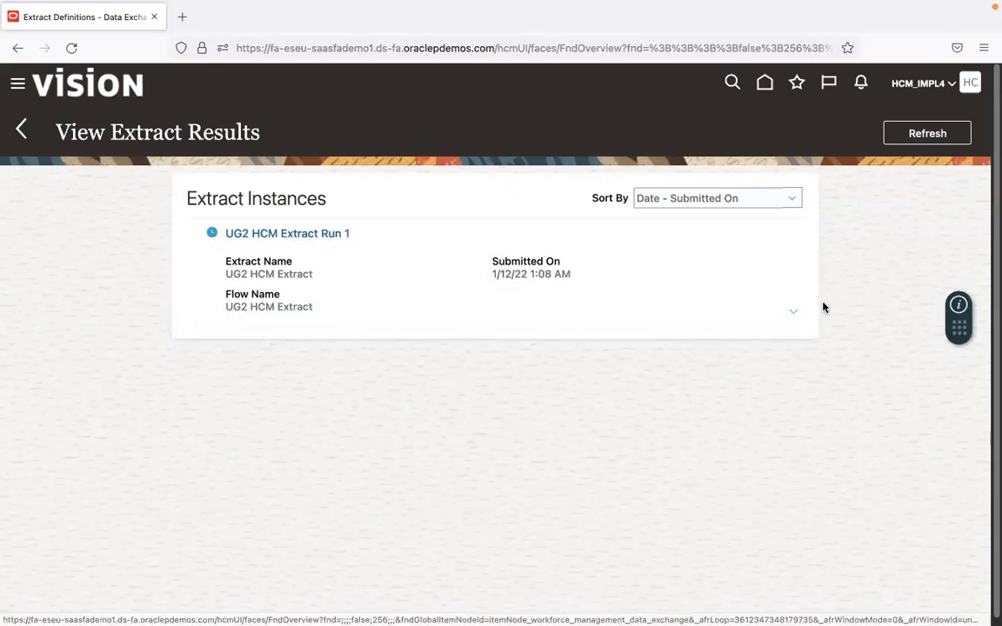
Switch to the User Entity Details page in Chrome and examine the name, base name and description of the Persons entity.
key(super+Tab)
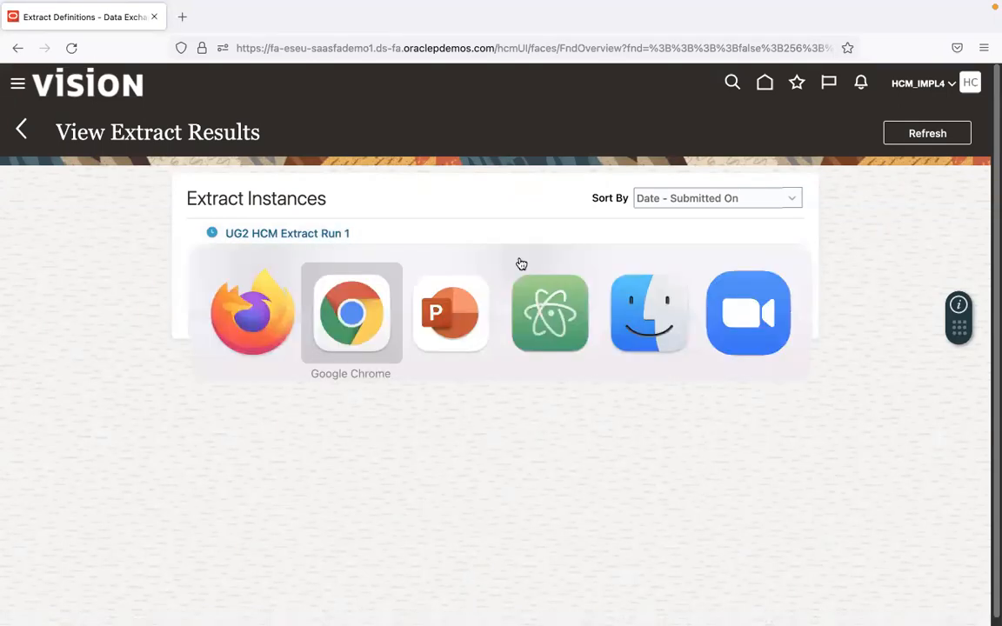
click(418, 24)
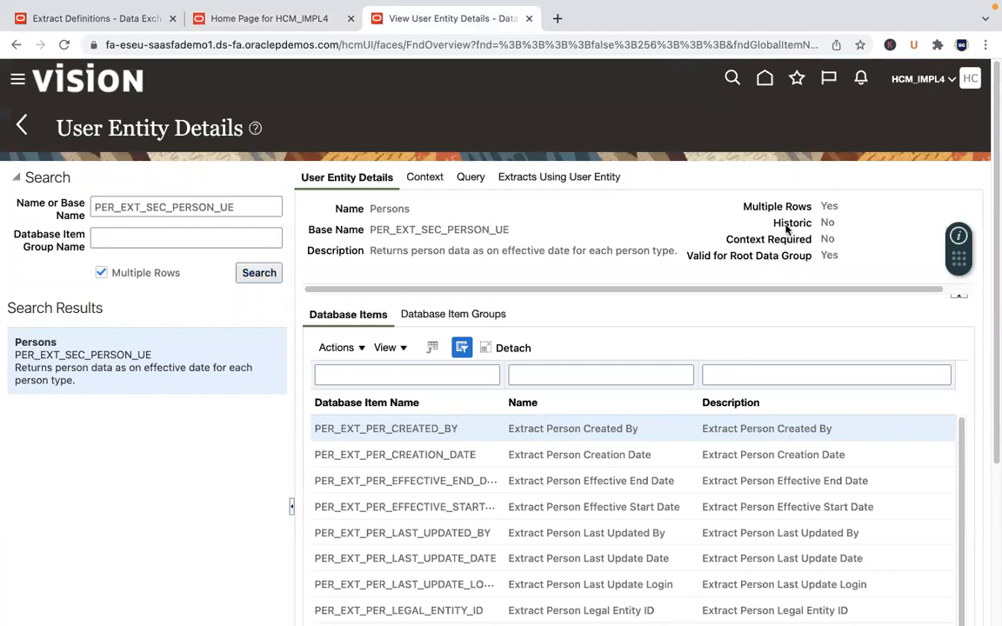
double_click(385, 208)
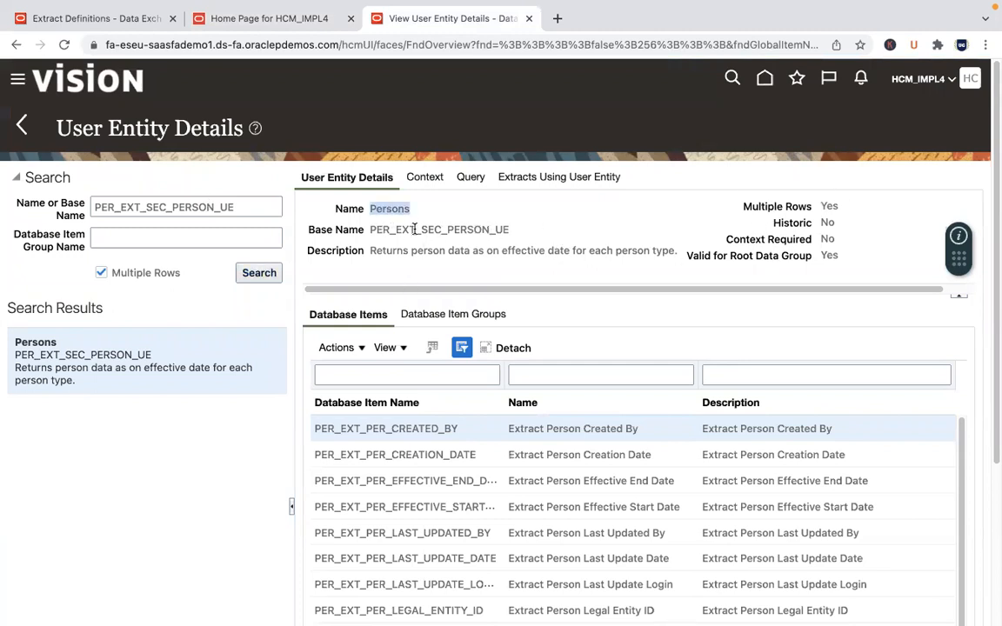
double_click(416, 230)
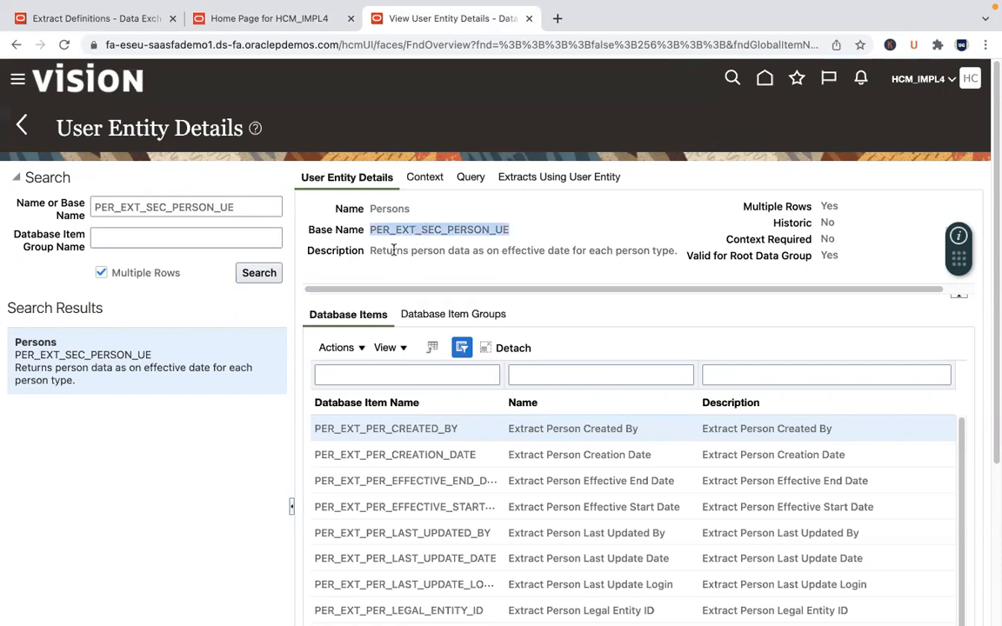
drag(372, 249, 681, 254)
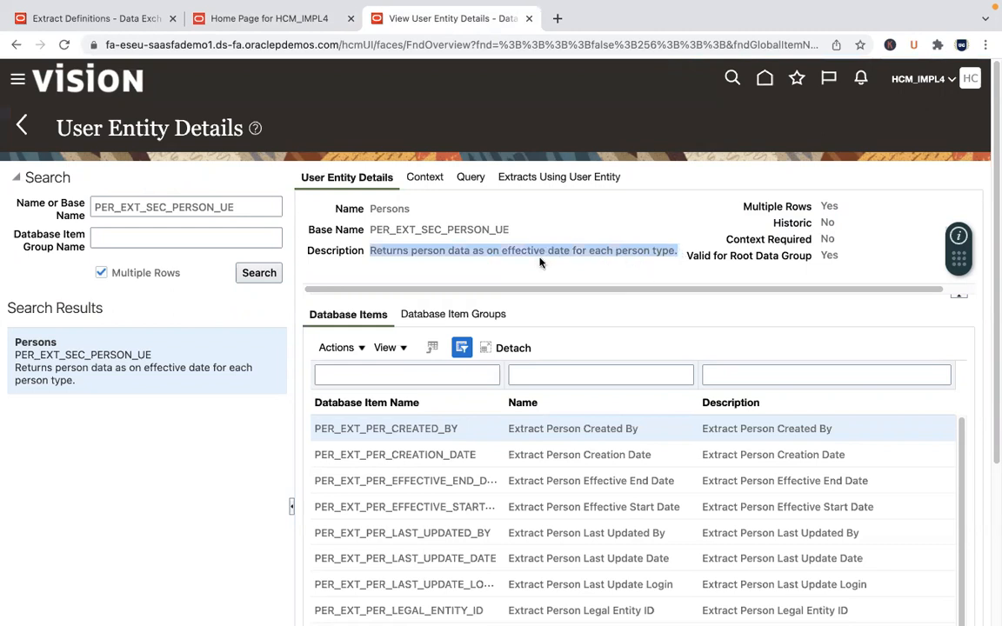
click(636, 251)
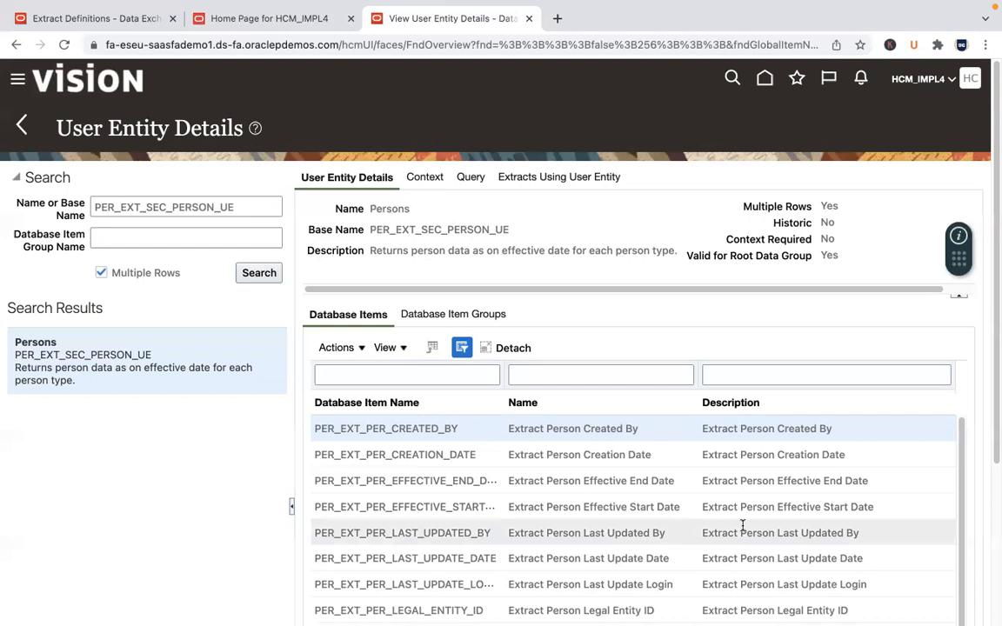
Copy the full SQL query of the Persons user entity into a new untitled file in Atom.
click(471, 178)
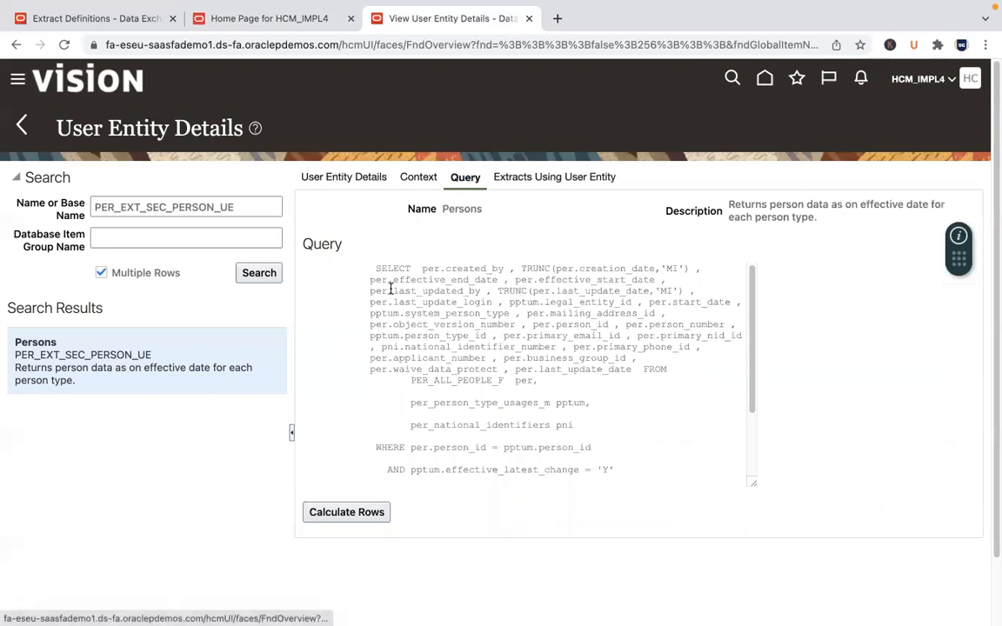
drag(376, 266, 654, 513)
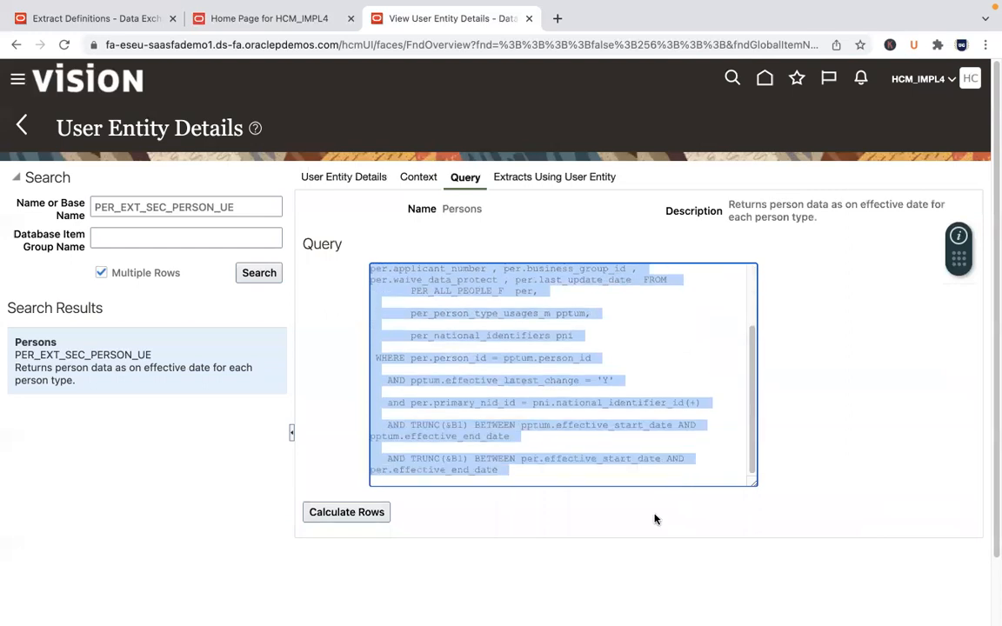
mouse_move(336, 600)
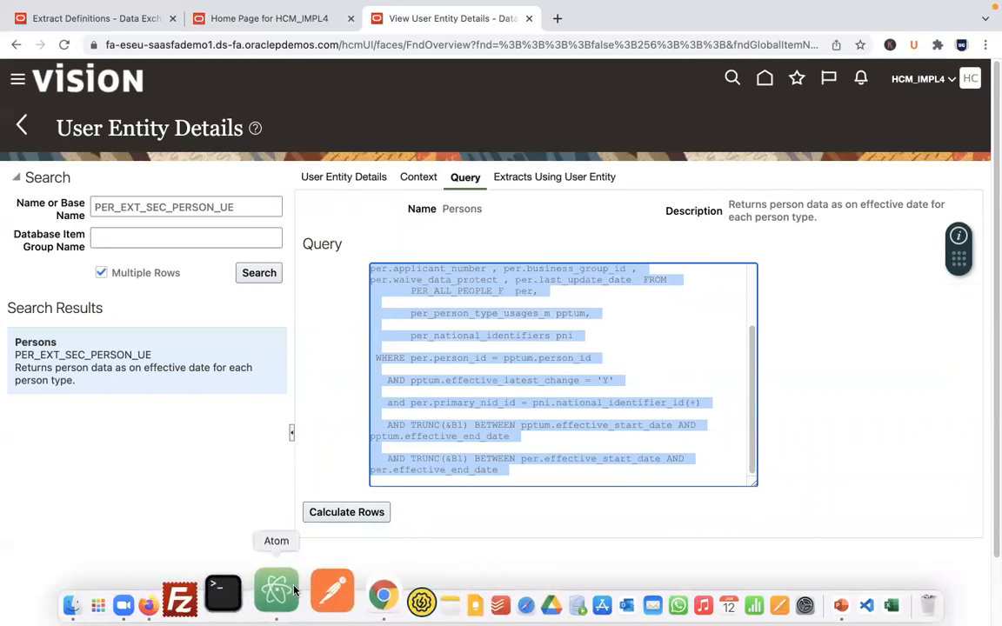
click(275, 603)
key(ctrl+Tab)
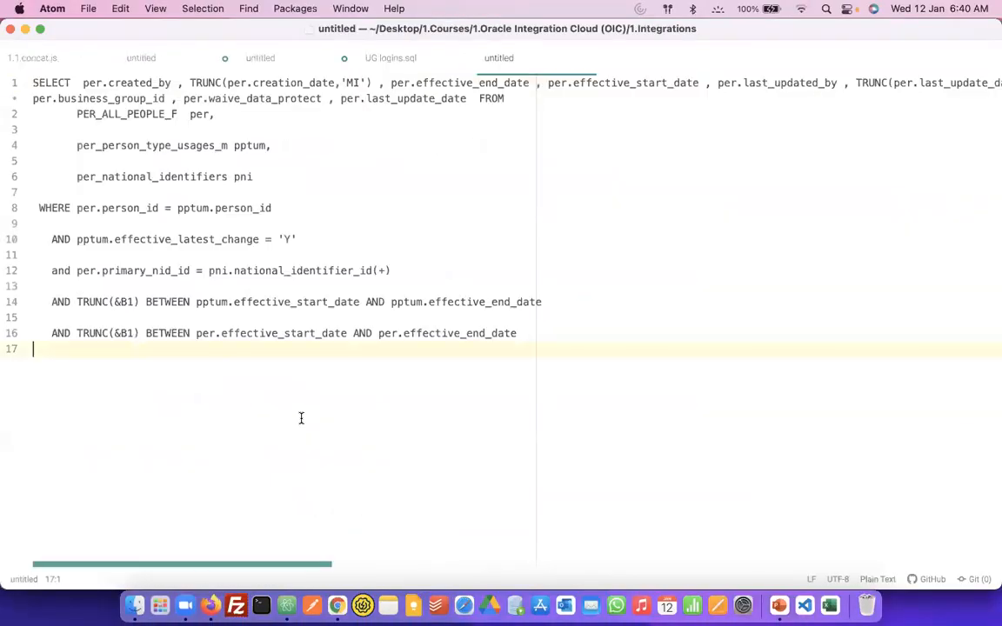
Examine the copied query's source tables, WHERE conditions and selected columns by highlighting each part.
click(77, 112)
shift+click(276, 181)
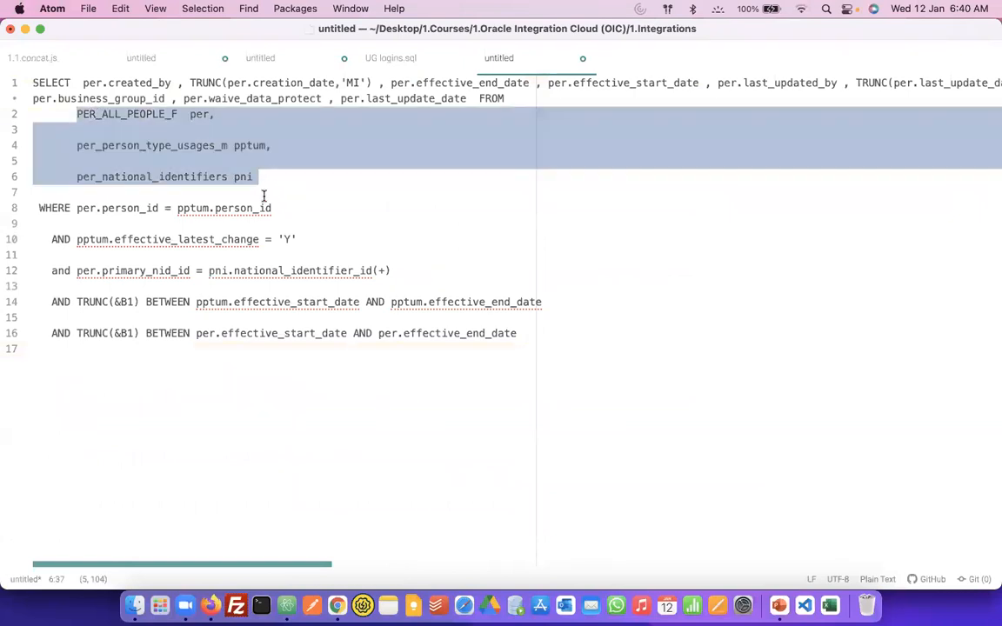
click(77, 208)
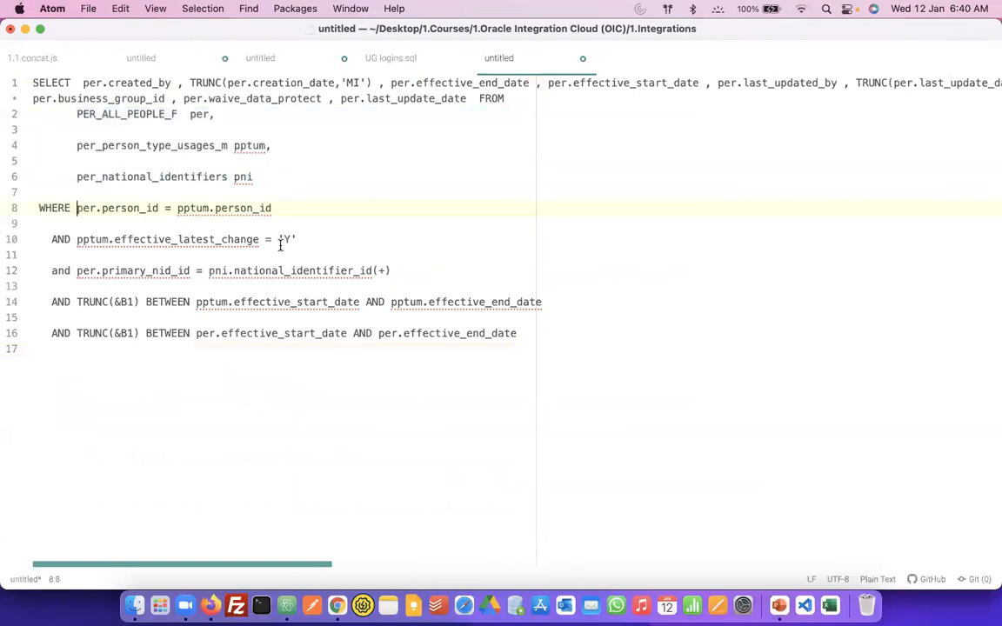
shift+click(523, 333)
click(80, 83)
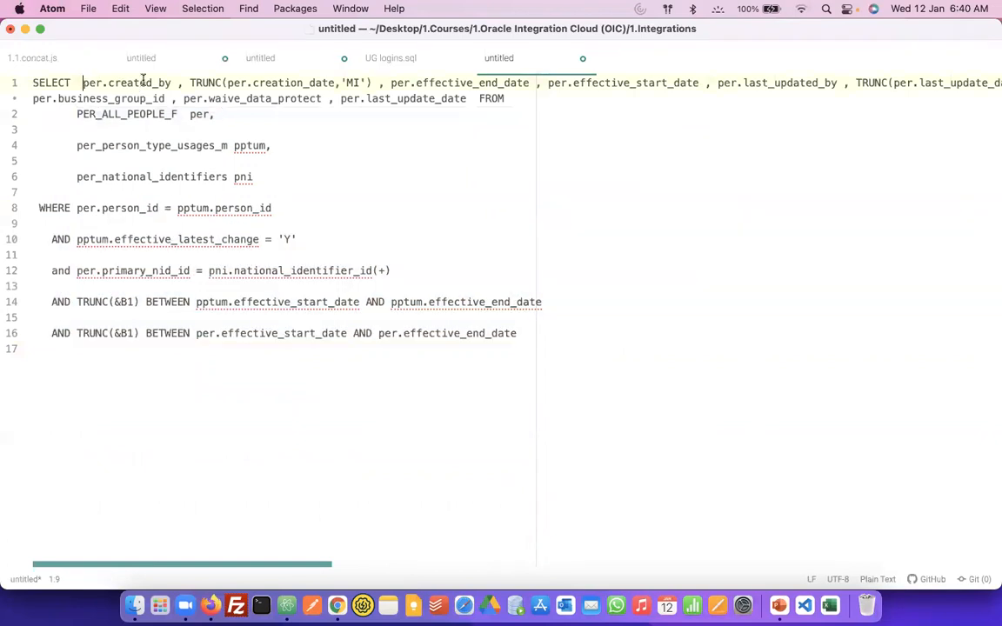
shift+click(465, 98)
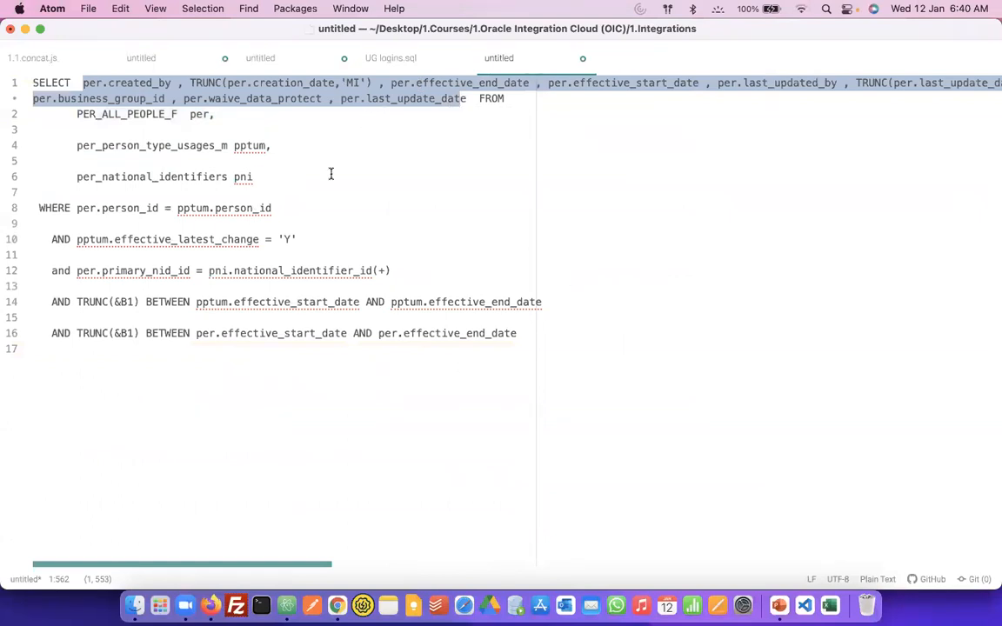
Switch back to Chrome and review the Persons entity's database items, query and the extracts that use it.
key(super+Tab)
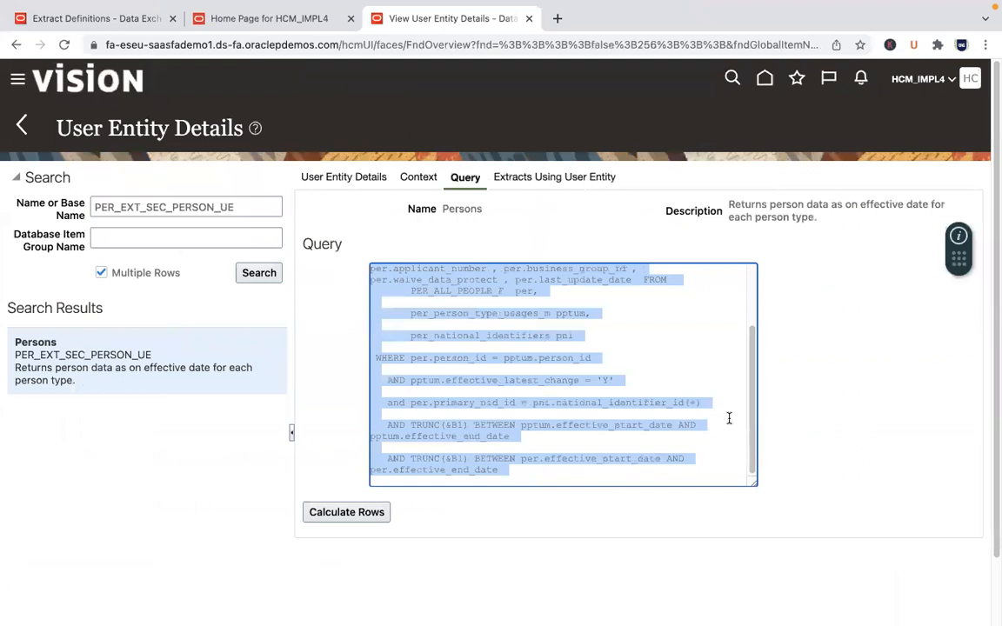
click(732, 420)
click(365, 180)
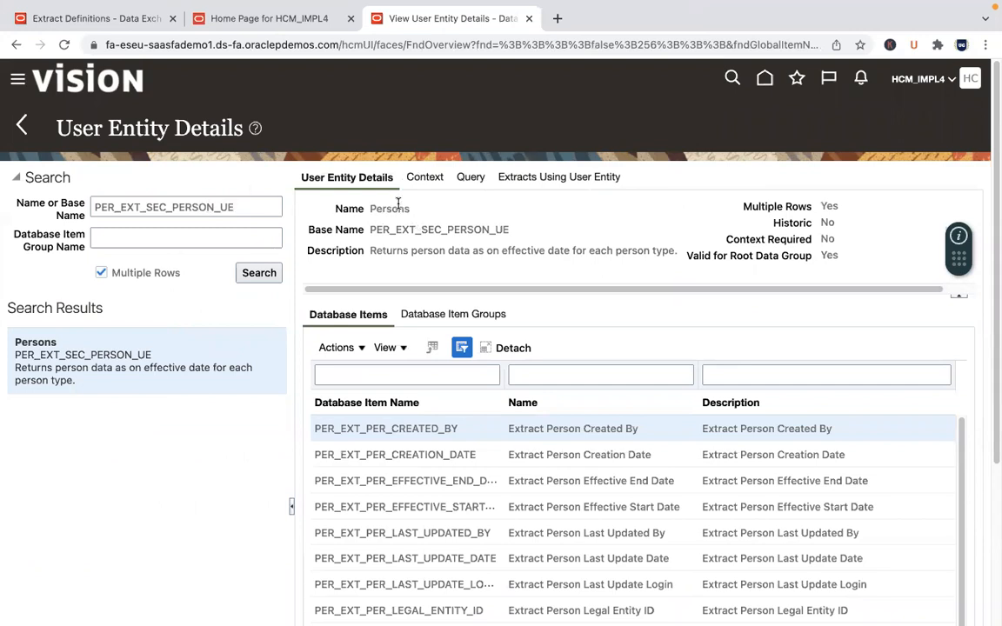
click(470, 179)
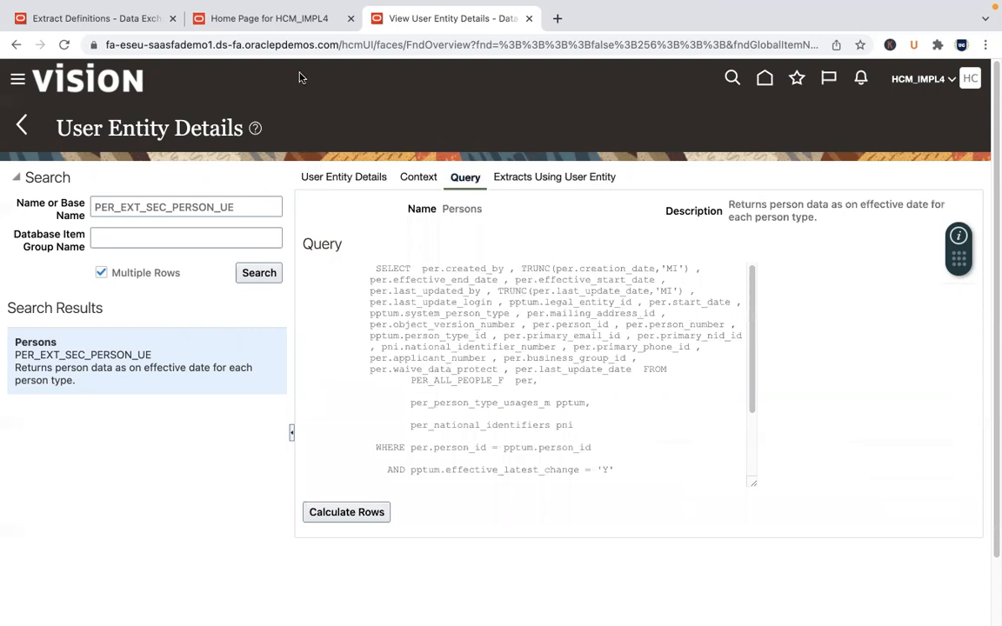
click(576, 185)
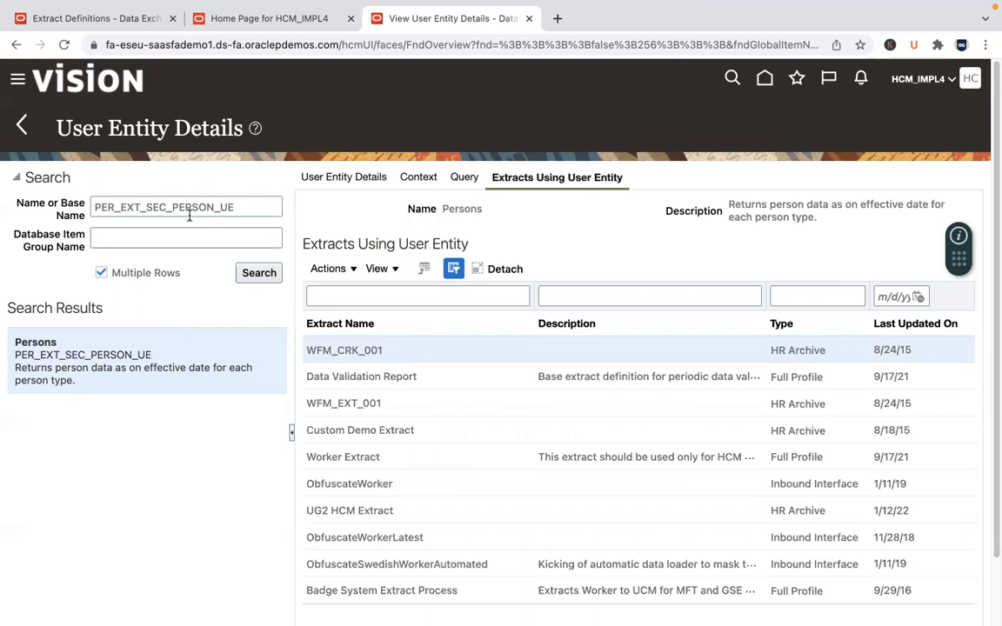
Switch to Firefox and refresh the extract results to check the status of UG2 HCM Extract Run 1.
key(super+Tab)
key(super+Tab)
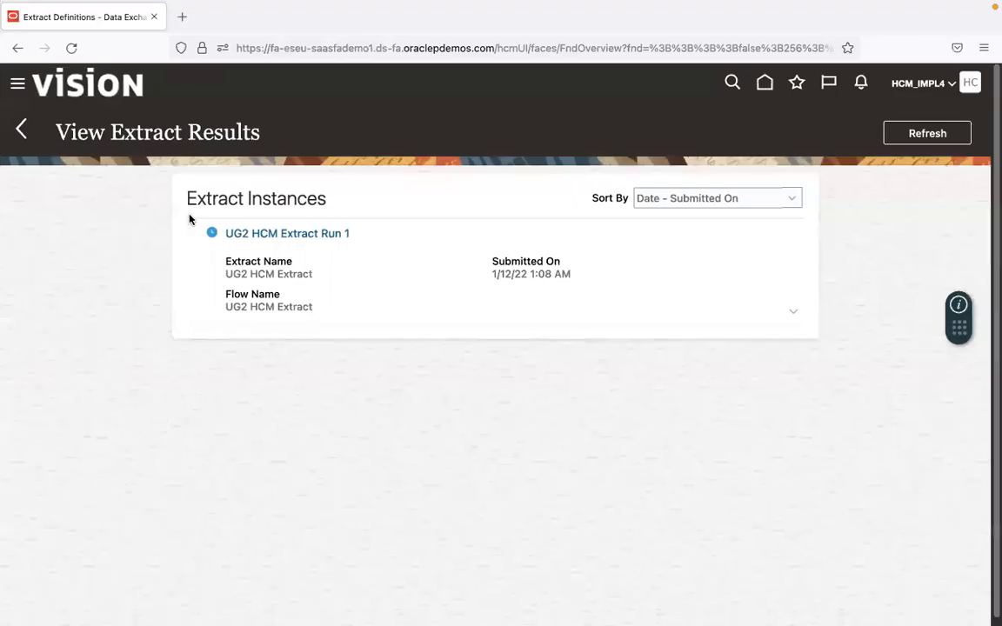
click(928, 133)
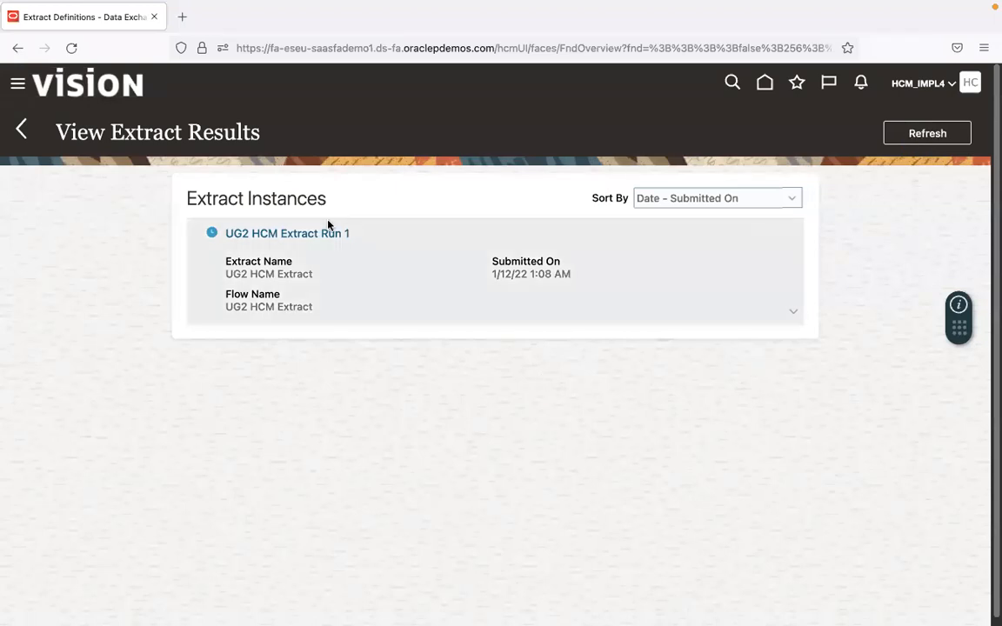
click(910, 134)
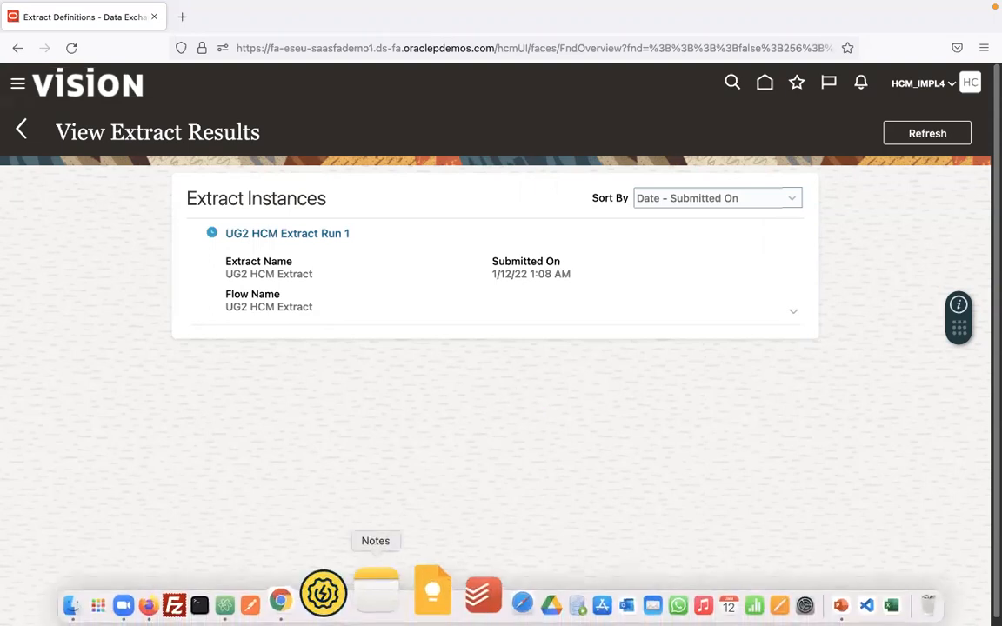
Switch to Chrome, leave the UG2 HCM Extract definition for the home page and open Setup and Maintenance.
click(333, 588)
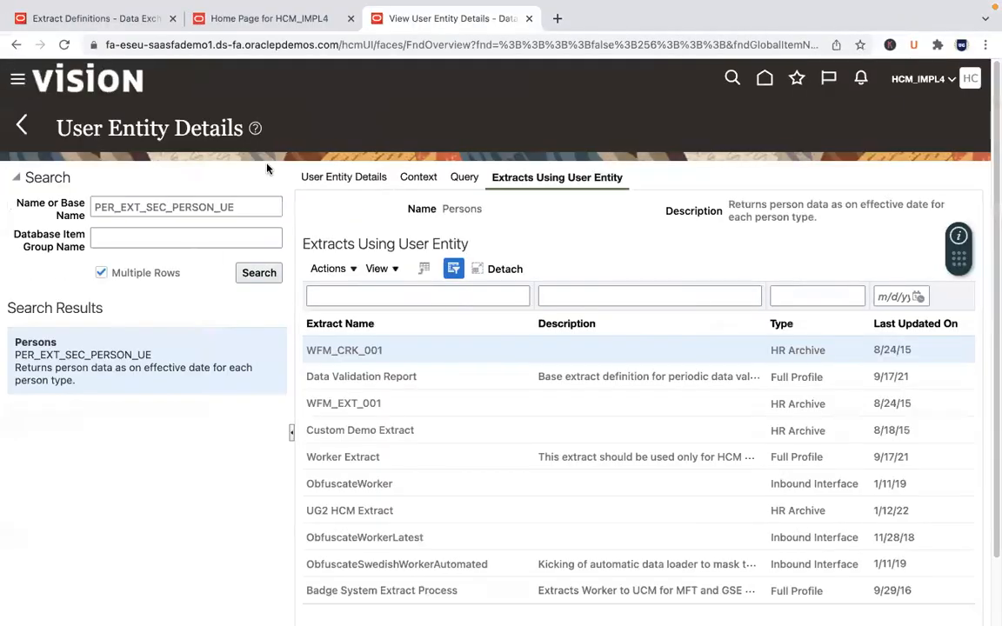
click(117, 19)
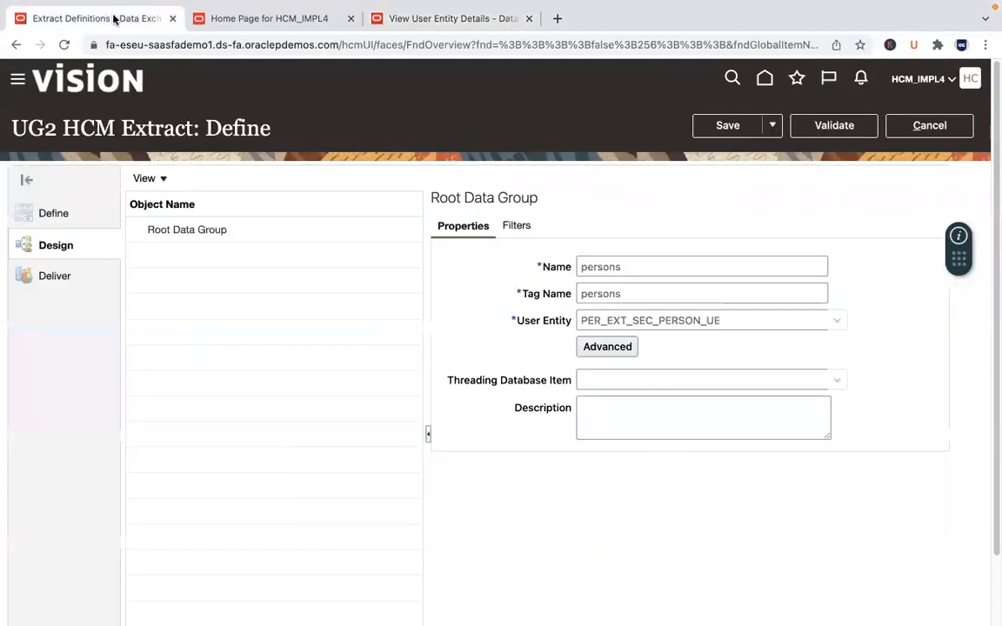
click(767, 84)
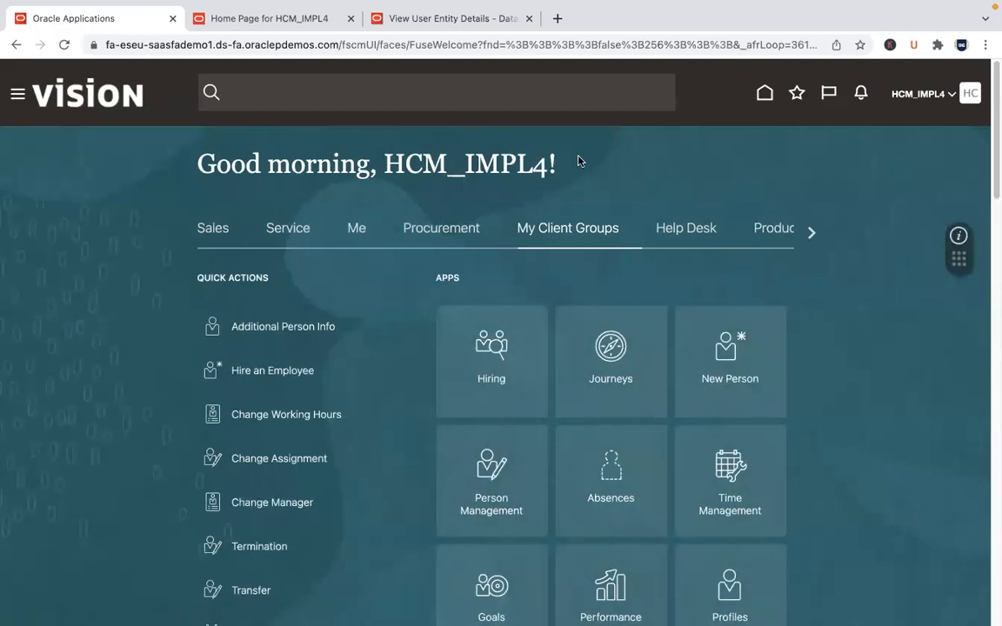
click(954, 96)
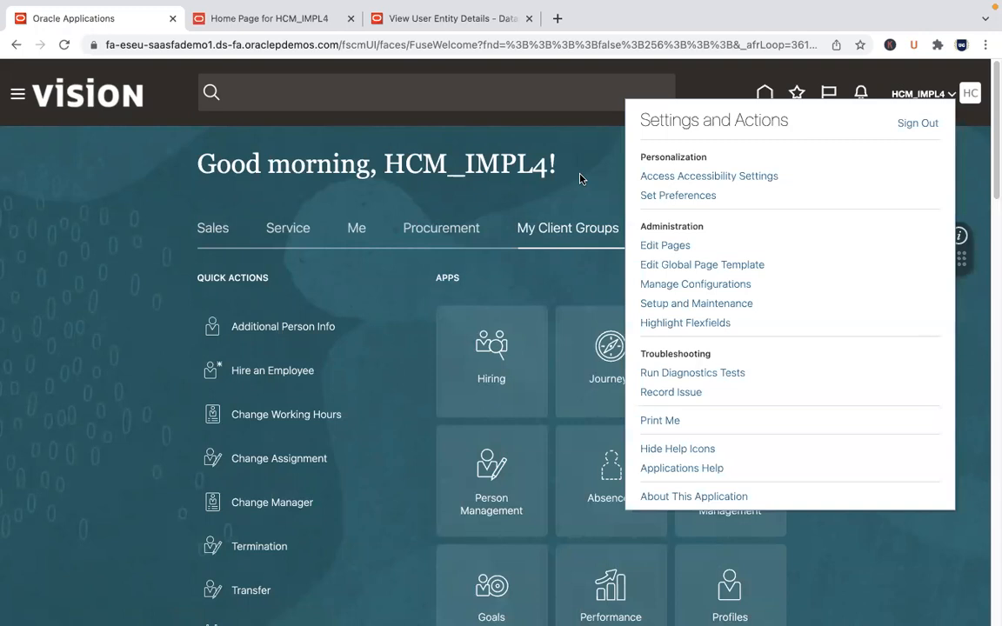
click(720, 304)
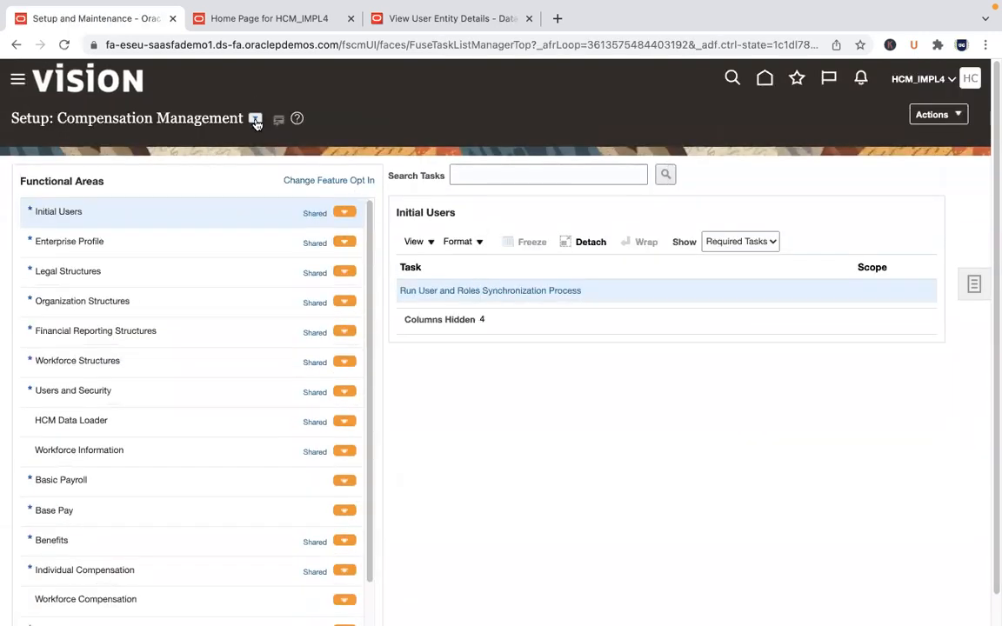
Change the setup offering from Compensation Management to Workforce Deployment.
click(254, 118)
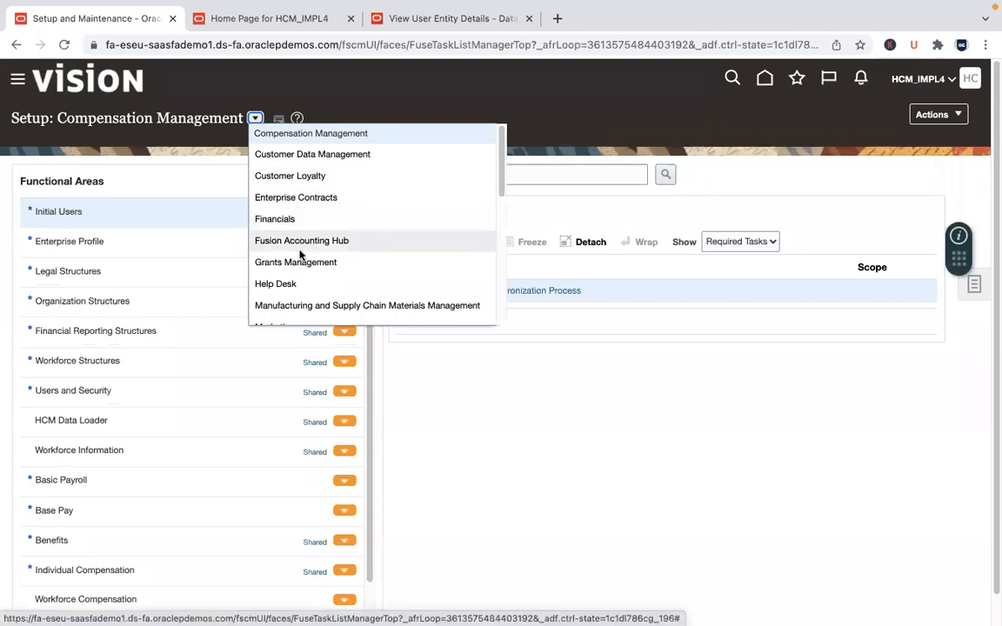
drag(501, 176, 513, 288)
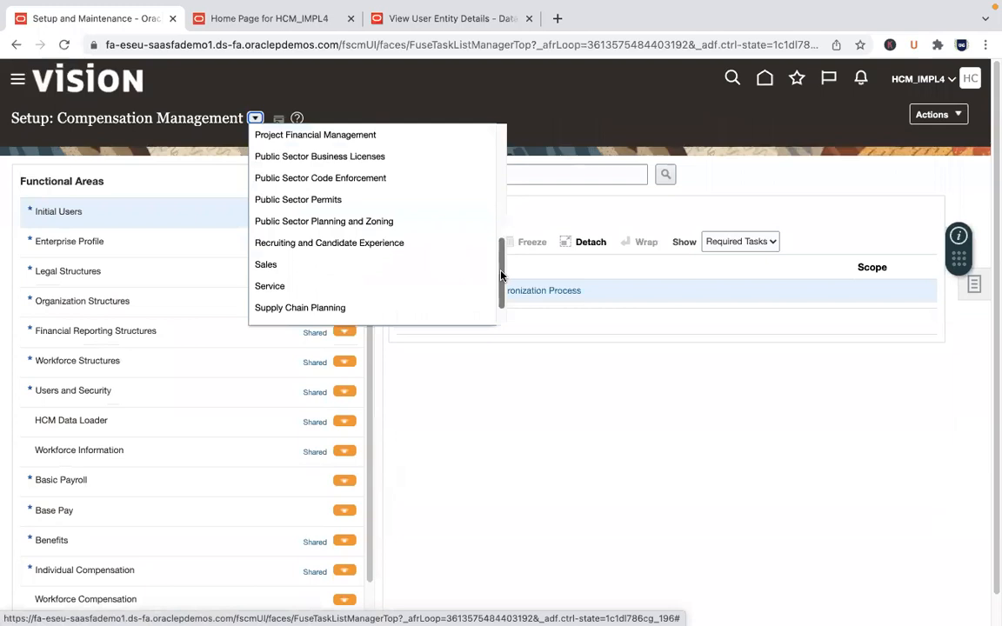
scroll(487, 261, down, 2)
click(411, 289)
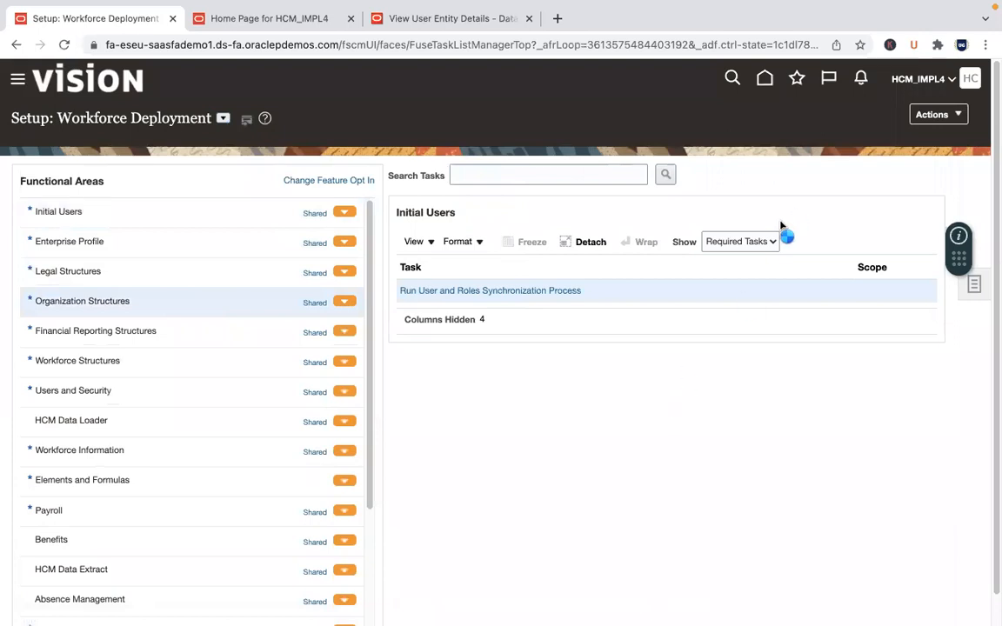
Show all tasks for Organization Structures and review which Legal Structures tasks require a scope selection.
click(772, 241)
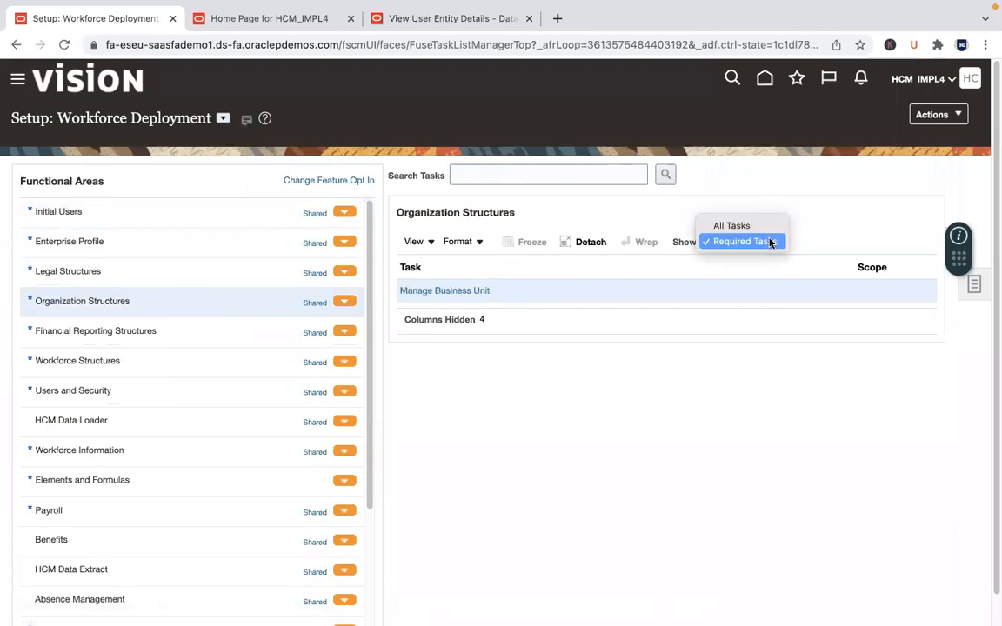
click(738, 226)
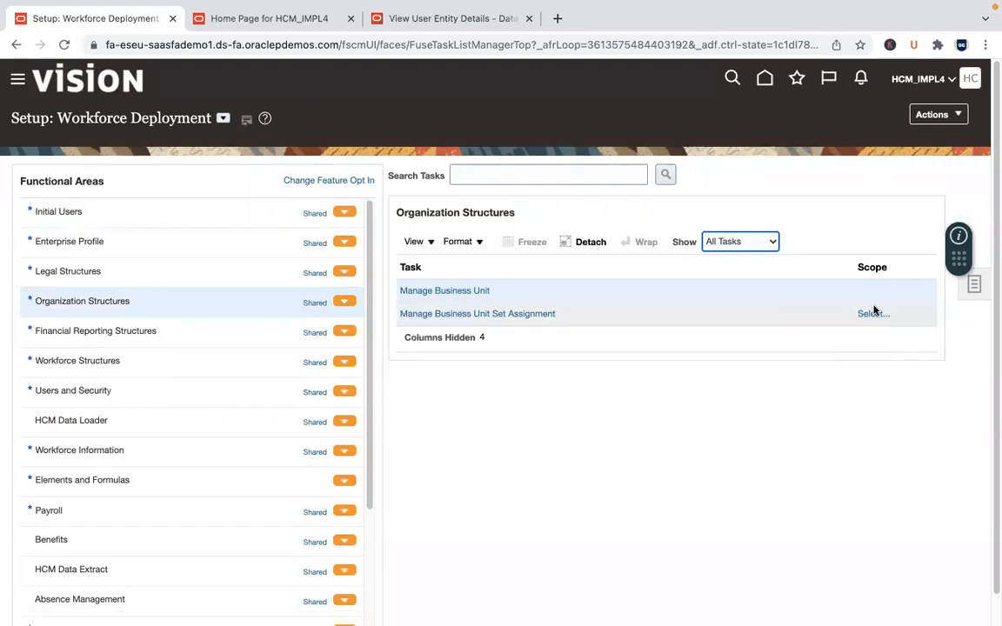
click(209, 278)
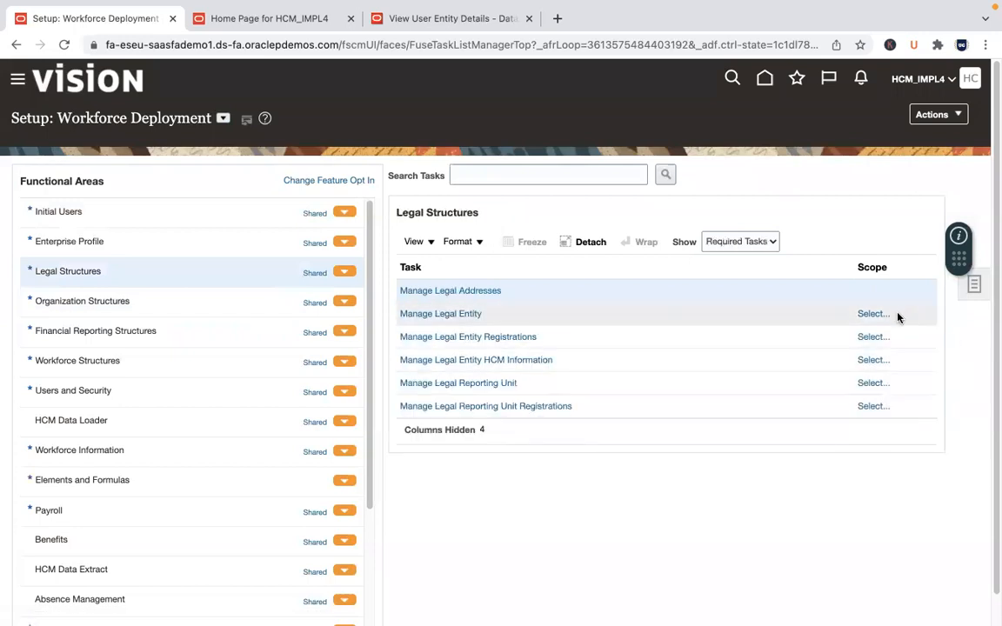
click(522, 364)
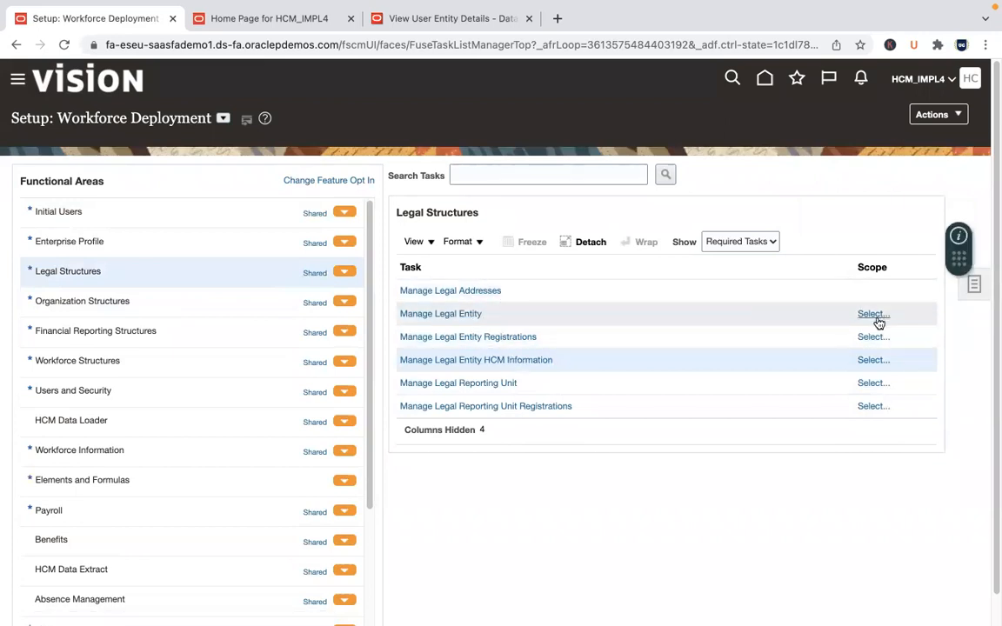
drag(961, 260, 961, 114)
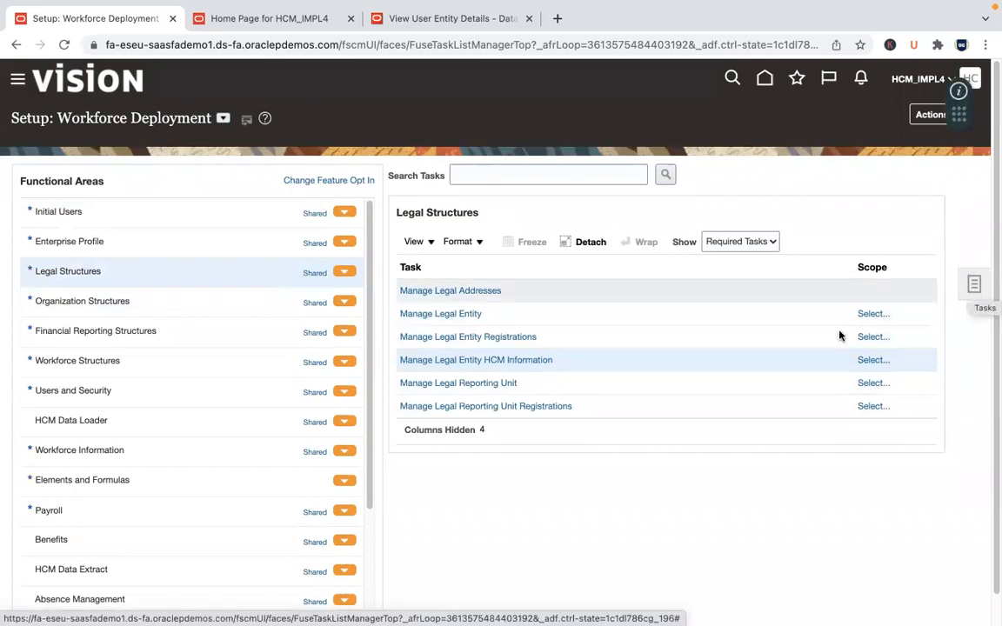
List all Organization Structures tasks and view the scope prompt of Manage Business Unit Set Assignment.
click(169, 302)
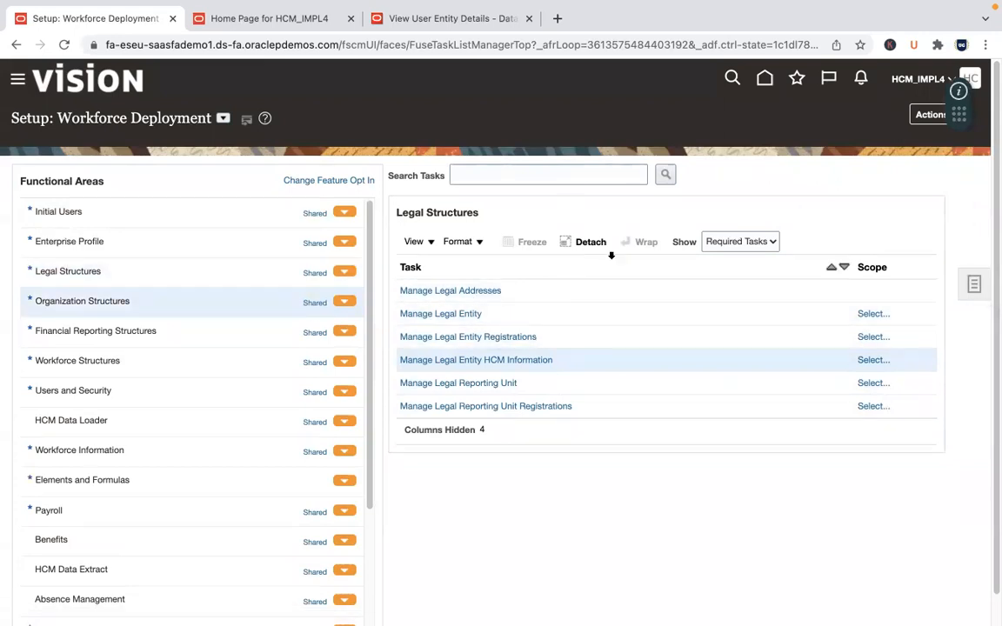
click(740, 243)
click(722, 225)
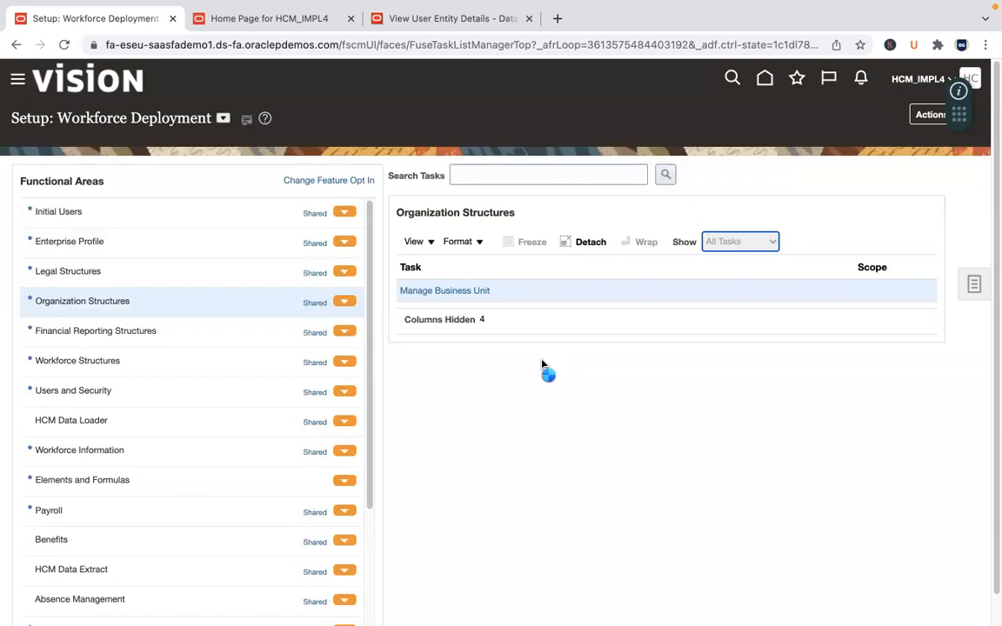
click(546, 313)
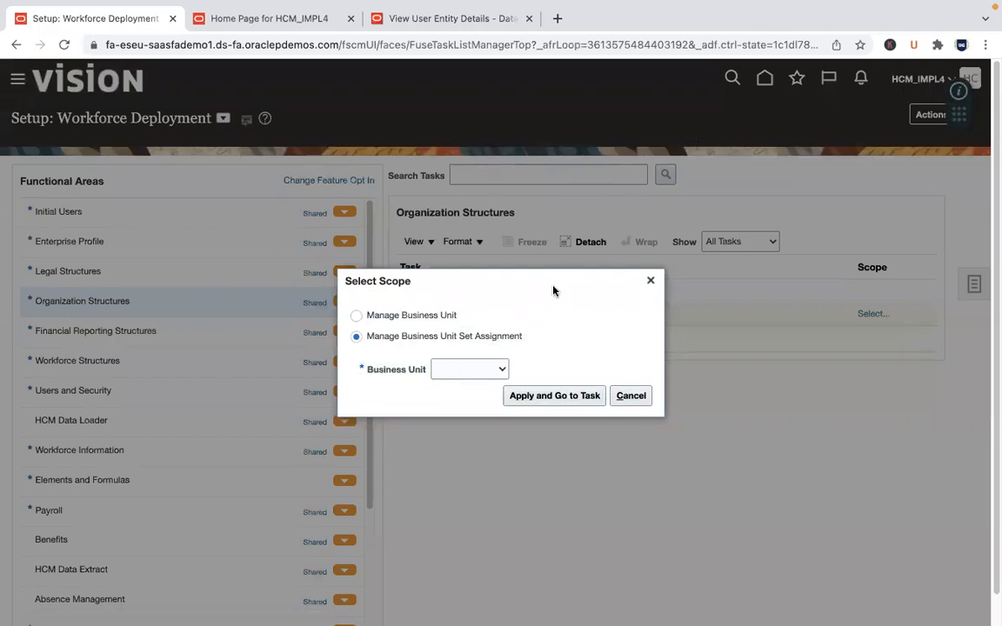
drag(557, 279, 754, 69)
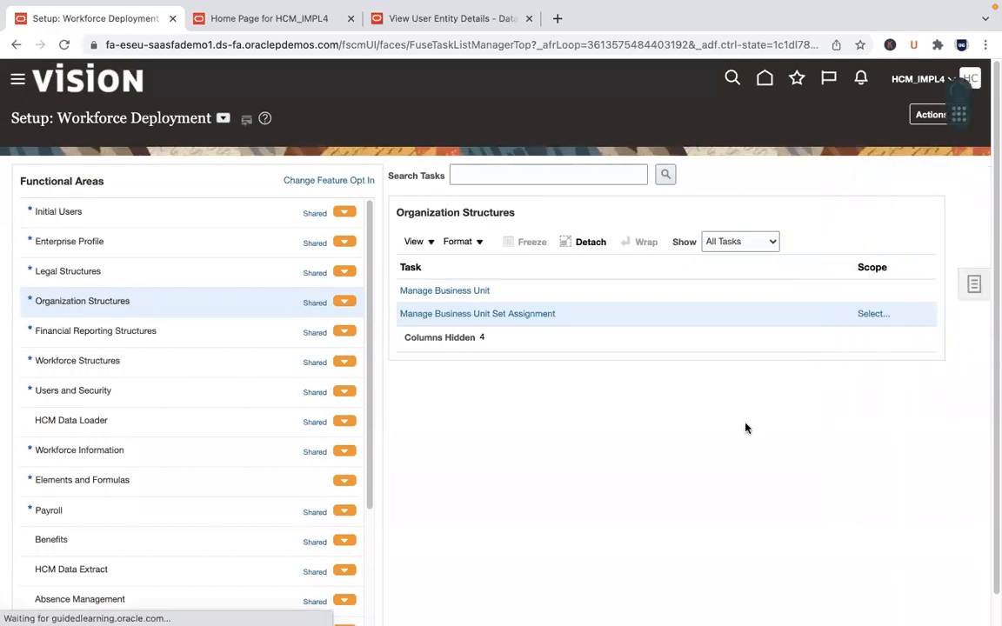
Search the setup tasks for "manage business unit set" and open Manage Business Unit Set Assignment directly from the results.
click(970, 285)
click(876, 336)
click(384, 170)
text(manage bus)
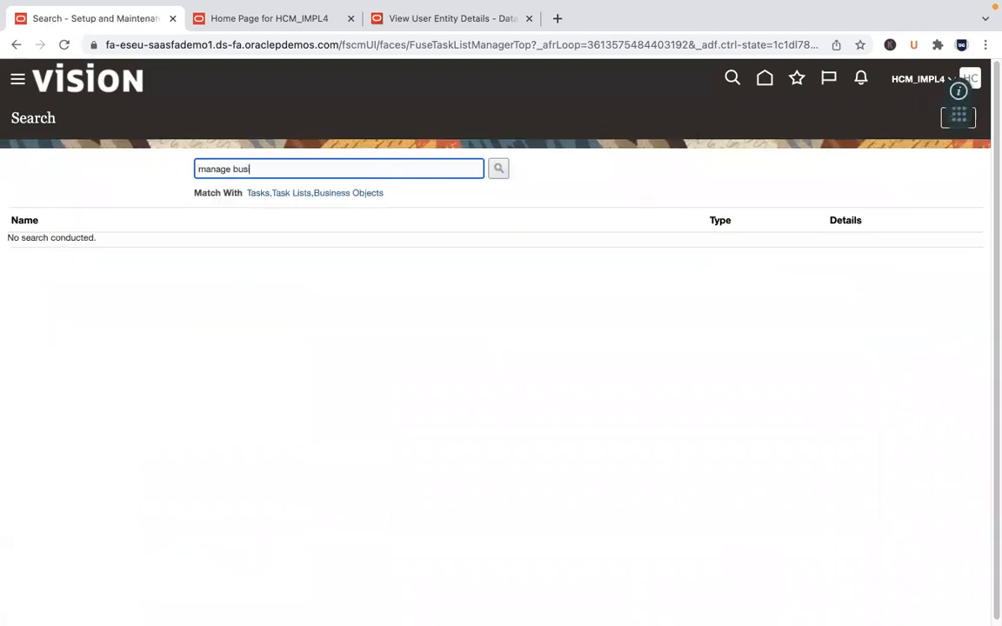
text(iness unit set)
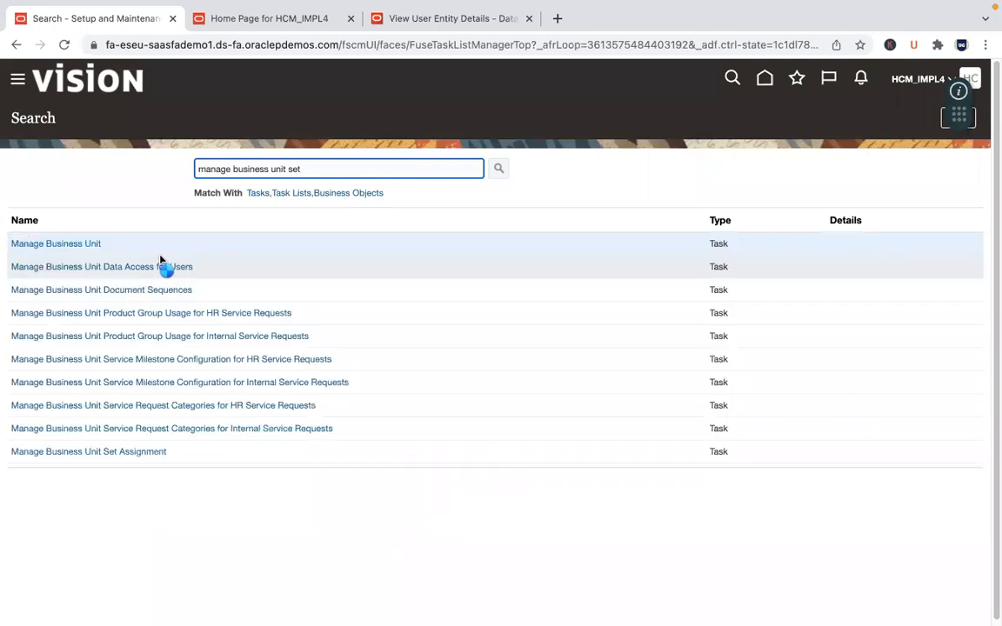
click(154, 246)
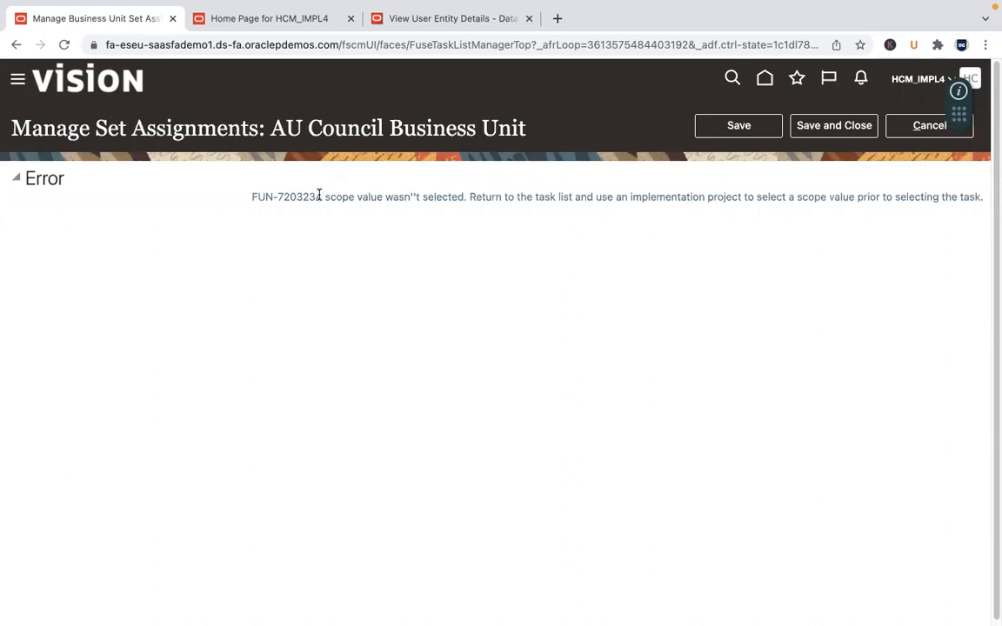
Highlight the key parts of the error on the Manage Set Assignments page and return to the main setup page.
drag(318, 194, 461, 195)
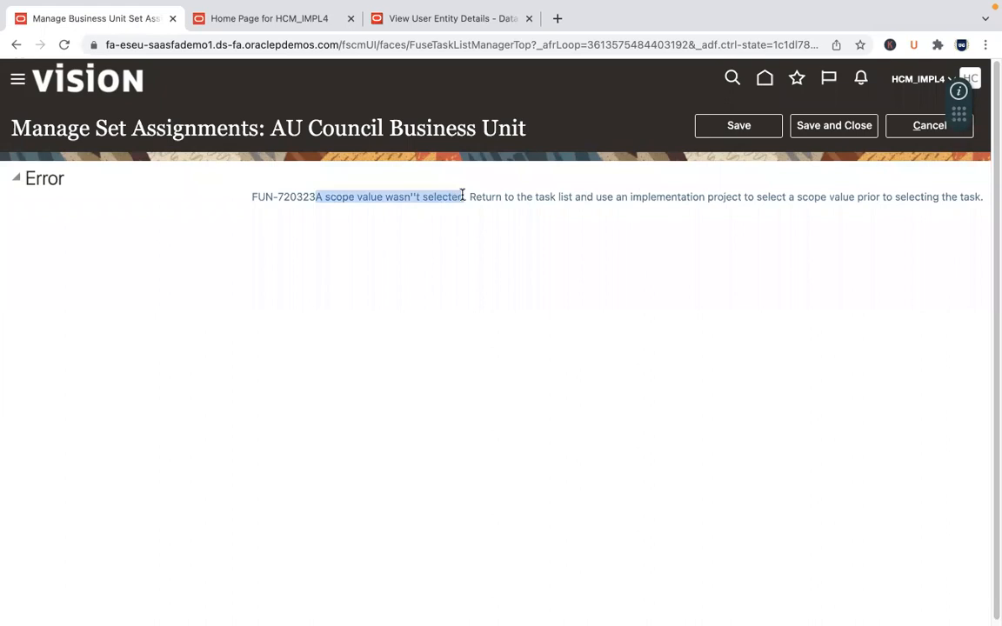
drag(525, 197, 573, 196)
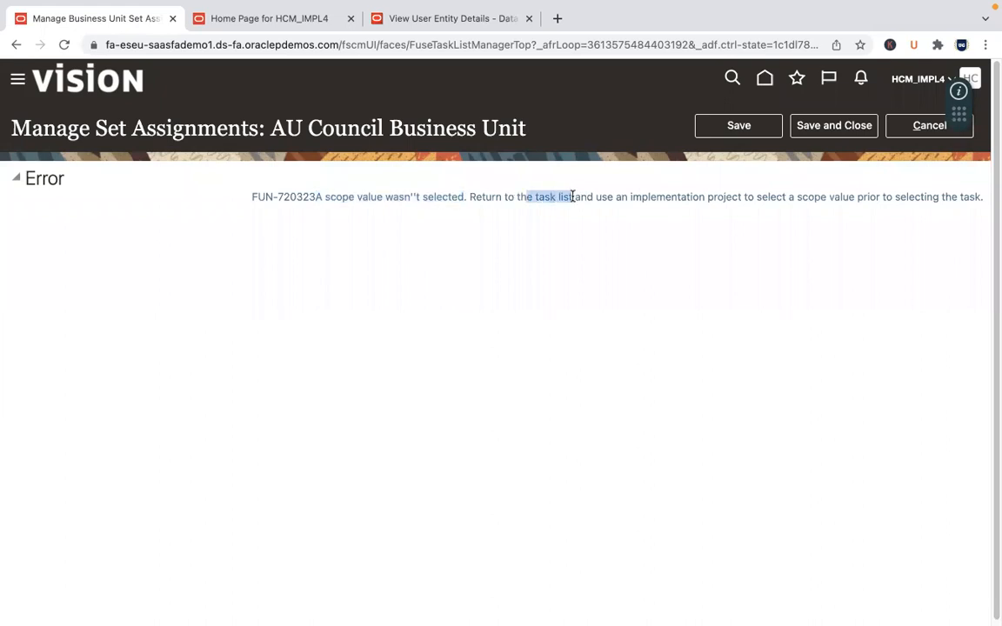
drag(656, 197, 731, 197)
drag(799, 197, 841, 197)
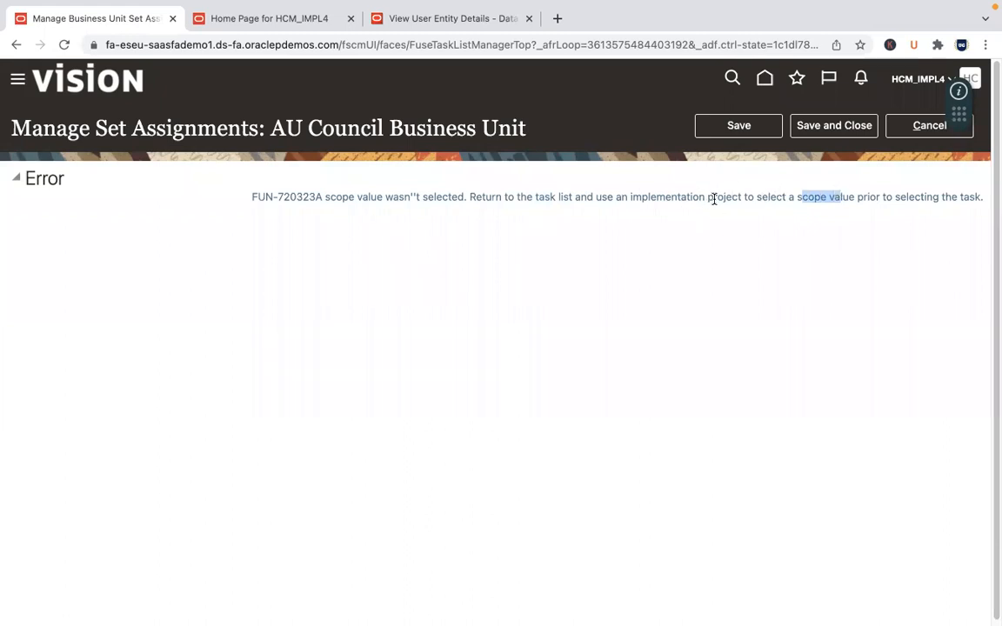
click(927, 130)
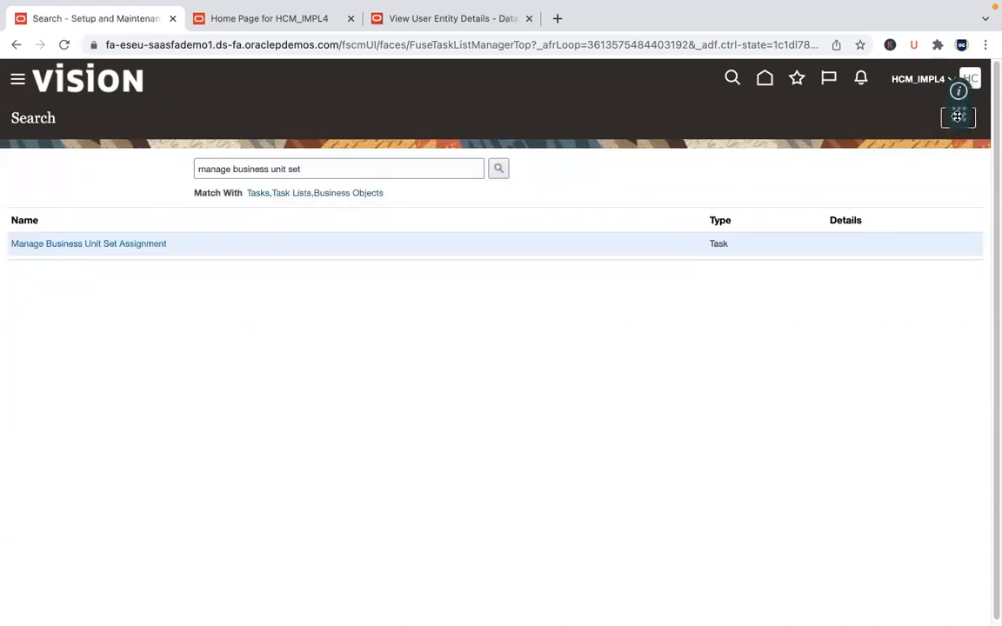
click(958, 118)
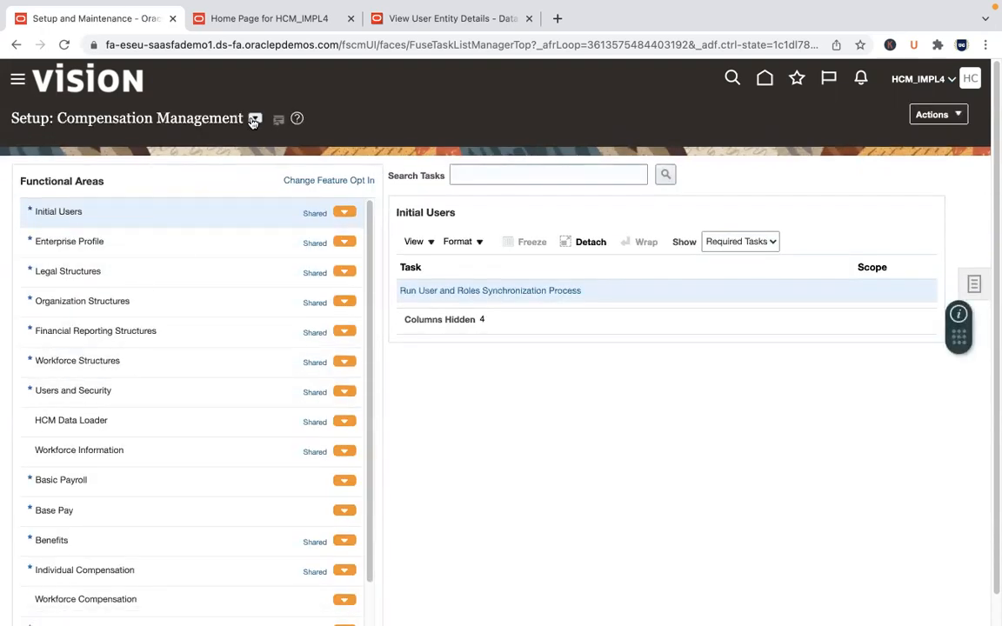
Switch the setup to Workforce Deployment and show all tasks for the Organization Structures functional area.
click(255, 119)
drag(501, 174, 501, 292)
click(373, 291)
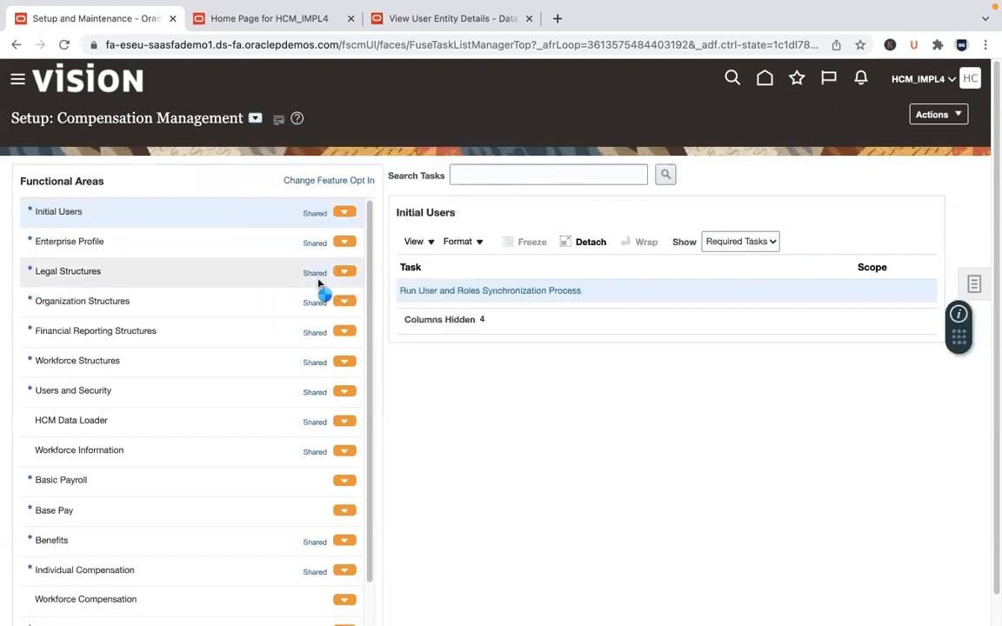
click(167, 308)
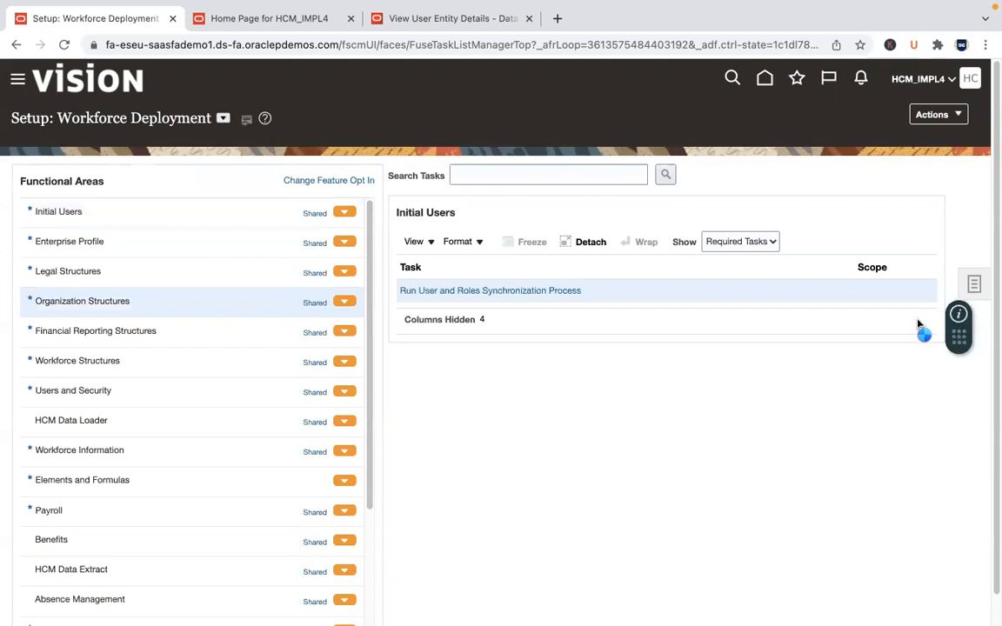
click(771, 246)
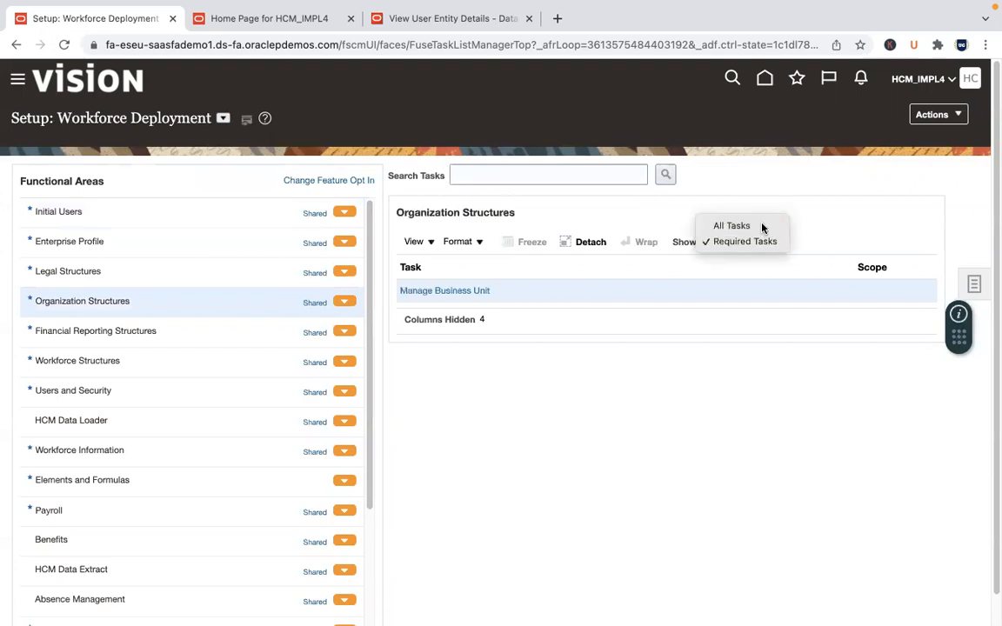
click(762, 225)
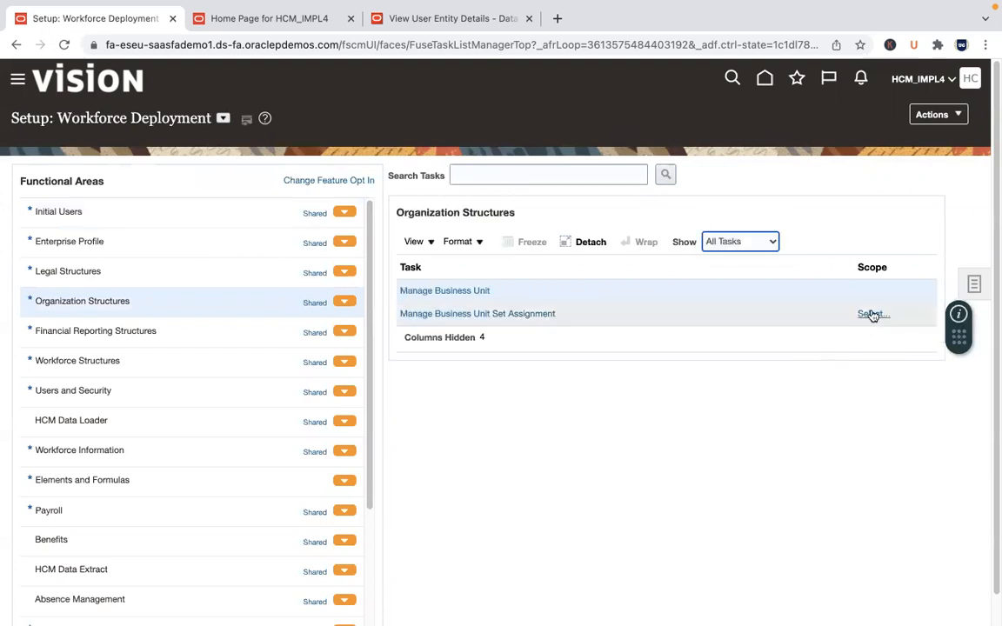
Choose Select and Add as the Business Unit scope for Manage Business Unit Set Assignment and go to the business unit selection.
click(874, 315)
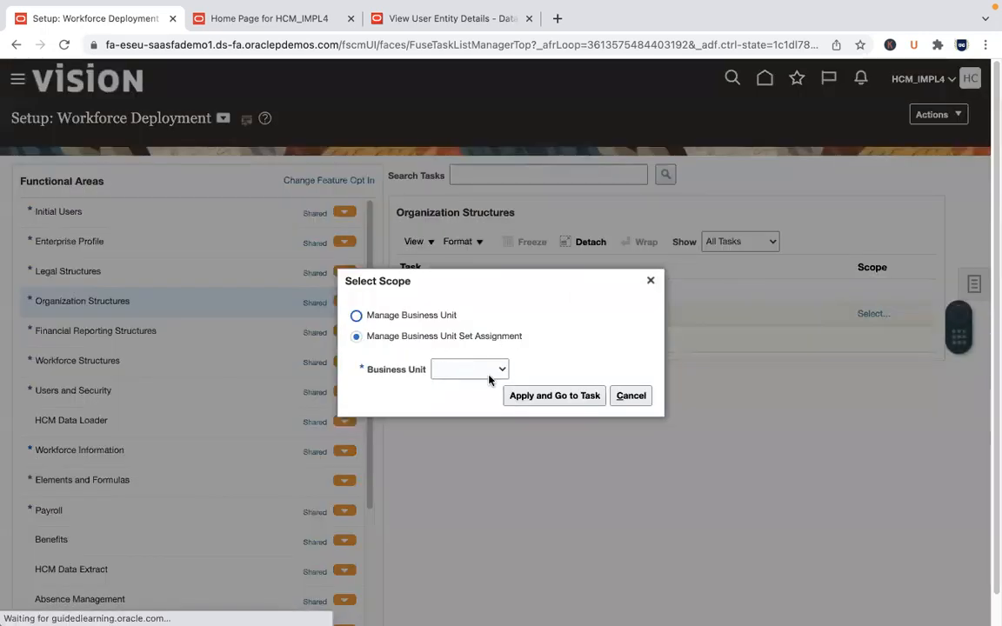
click(492, 372)
click(492, 403)
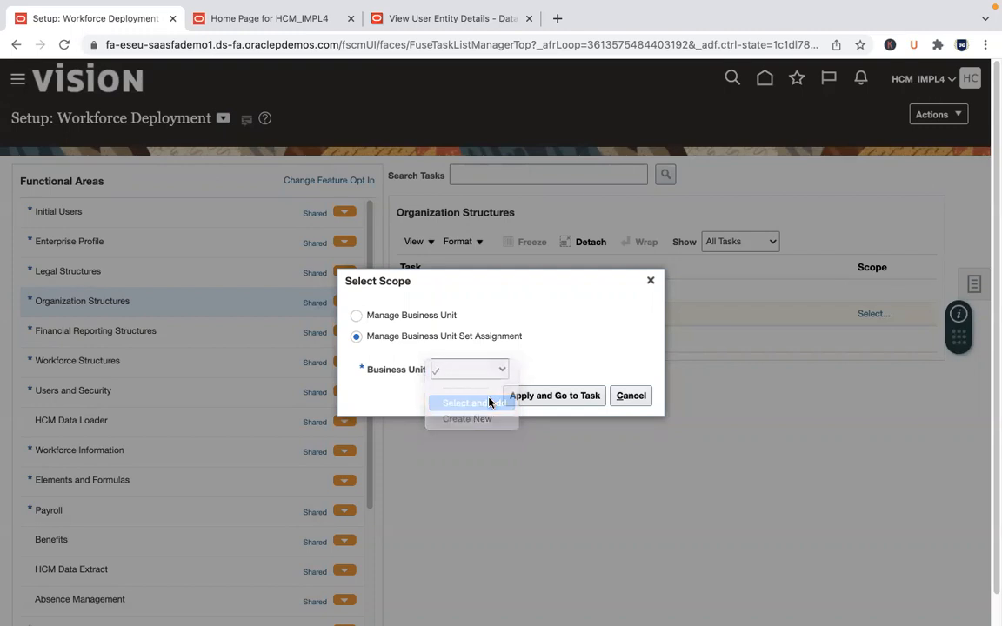
click(542, 396)
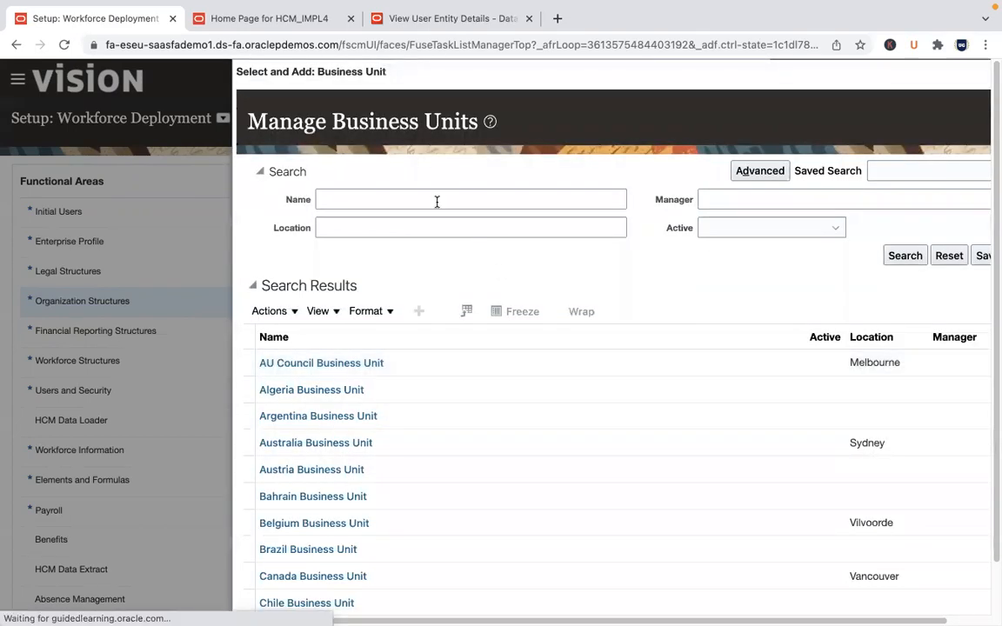
Search business units by the name US1 and save US1 Business Unit as the task's scope.
click(437, 201)
text(US)
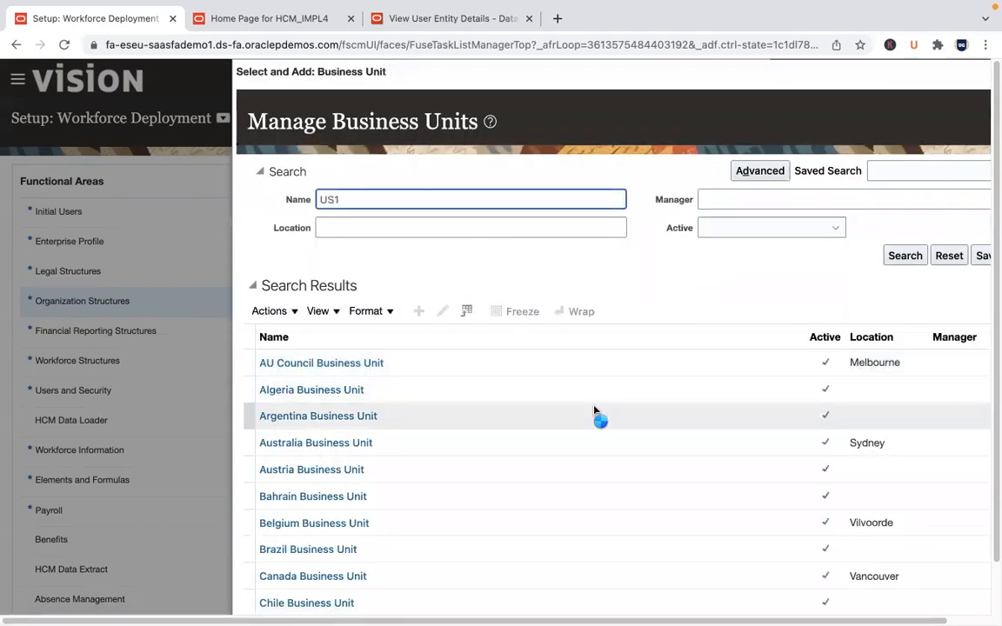
text(1)
key(Return)
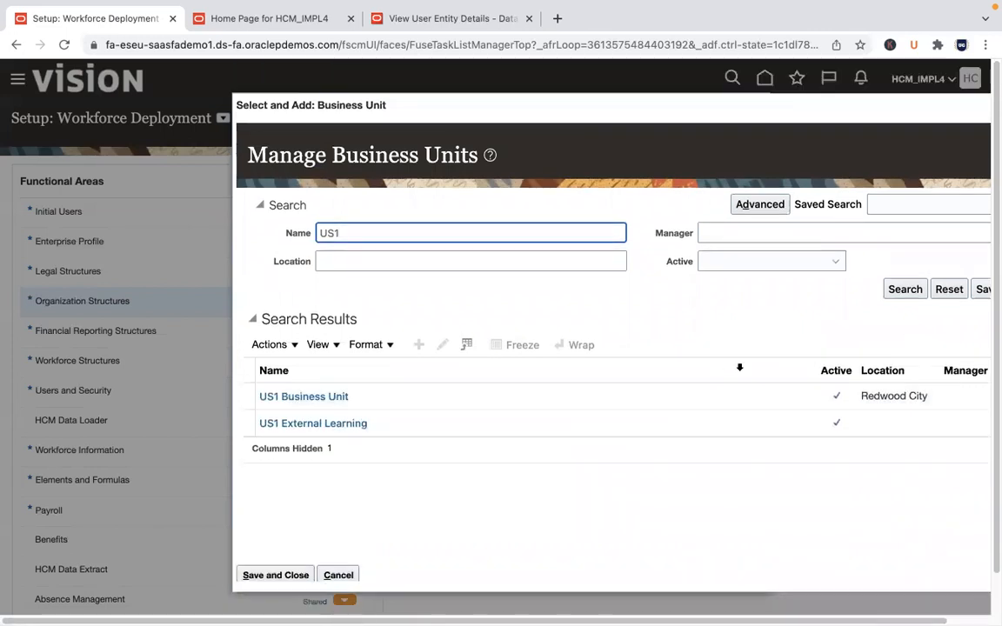
click(295, 575)
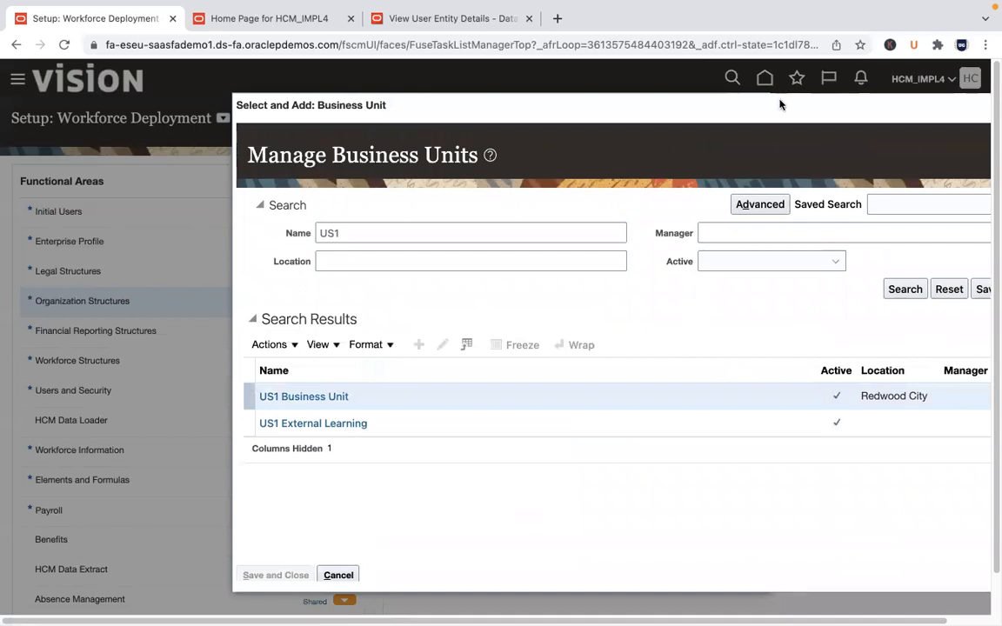
Leave the set assignments of US1 Business Unit without saving and return to the Workforce Deployment setup.
drag(776, 110, 637, 94)
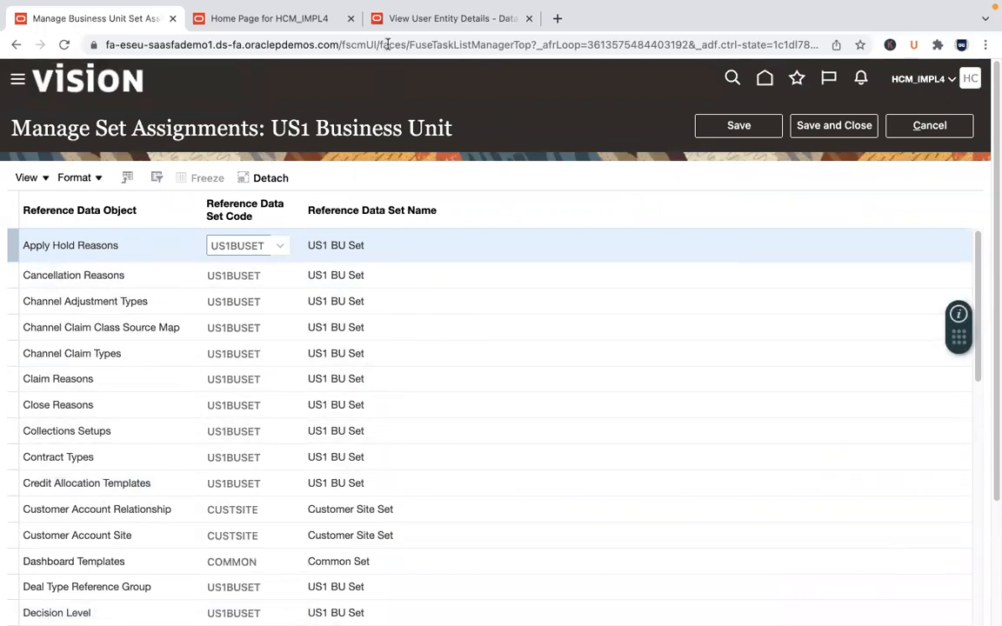
click(945, 129)
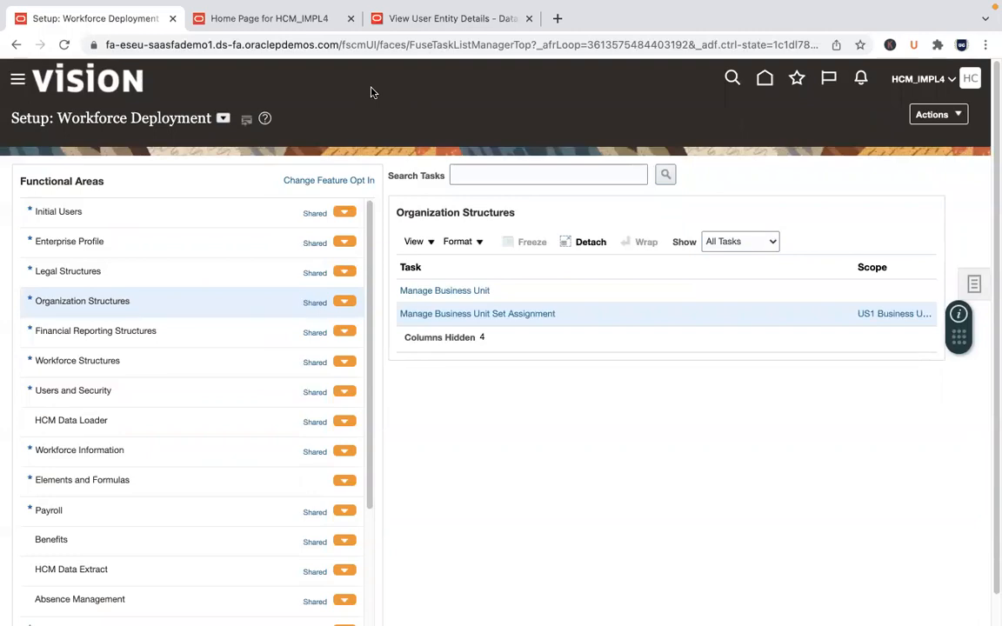
Switch to Firefox, refresh the extract results and open the UG2 HCM Extract Run 1 instance.
key(super+Tab)
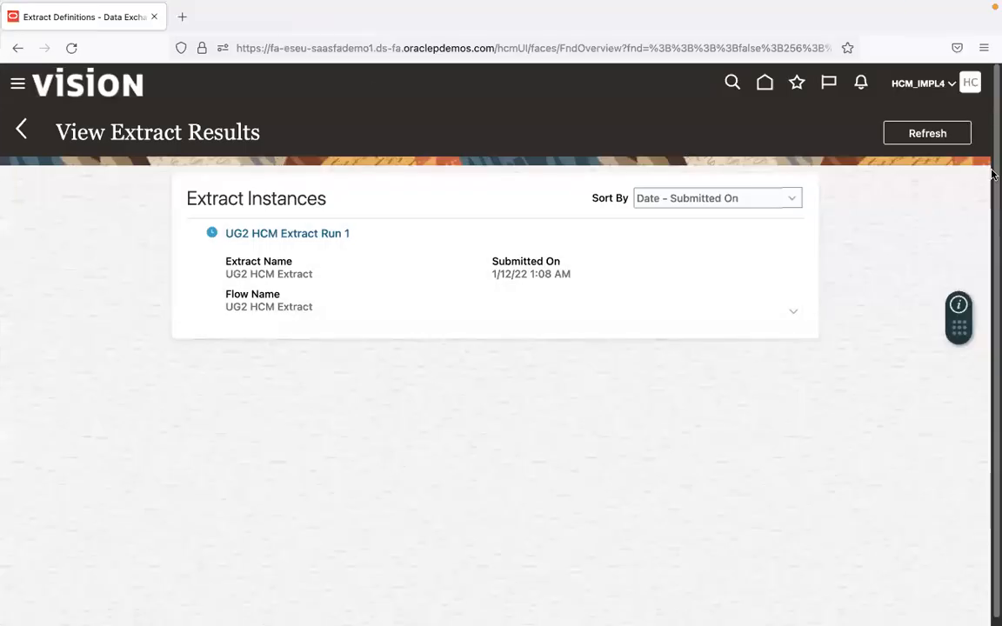
click(942, 134)
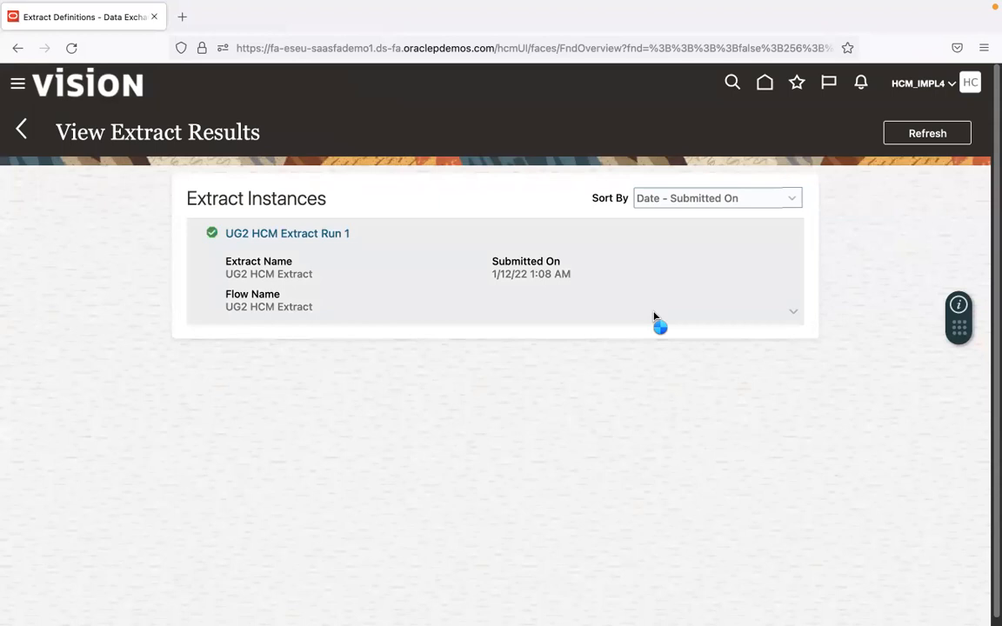
click(316, 235)
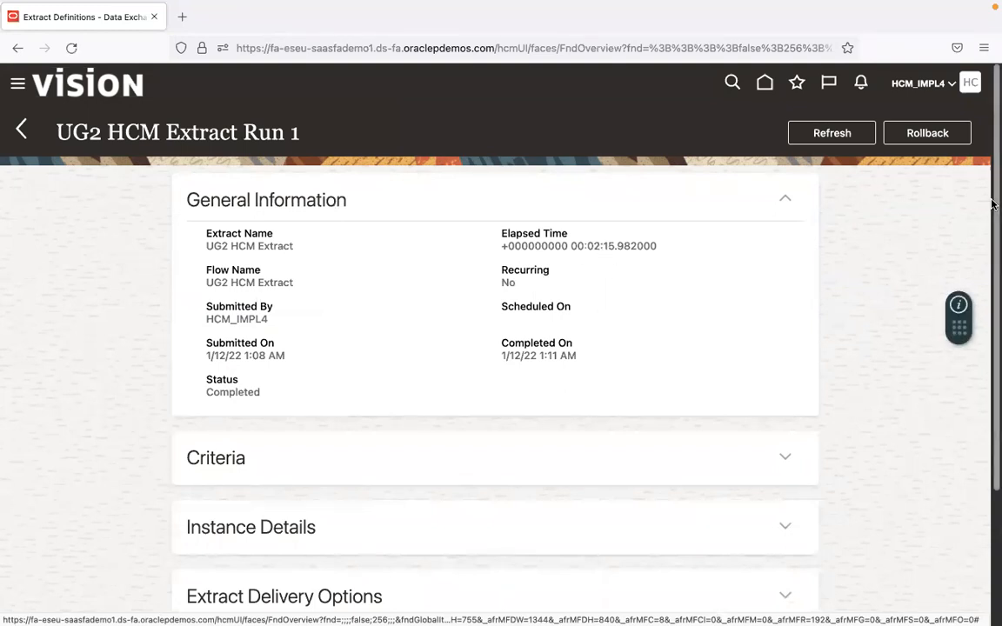
Download the uploadToUCM output file UG2HCMExtract.xml from the run's Extract Delivery Options and open it with Firefox.
scroll(992, 203, down, 3)
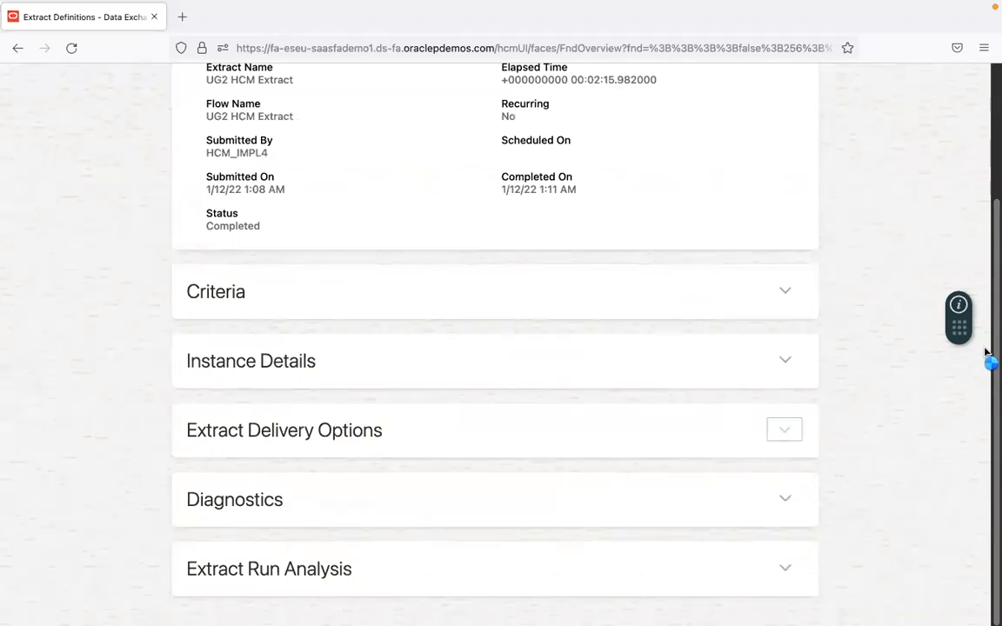
click(774, 440)
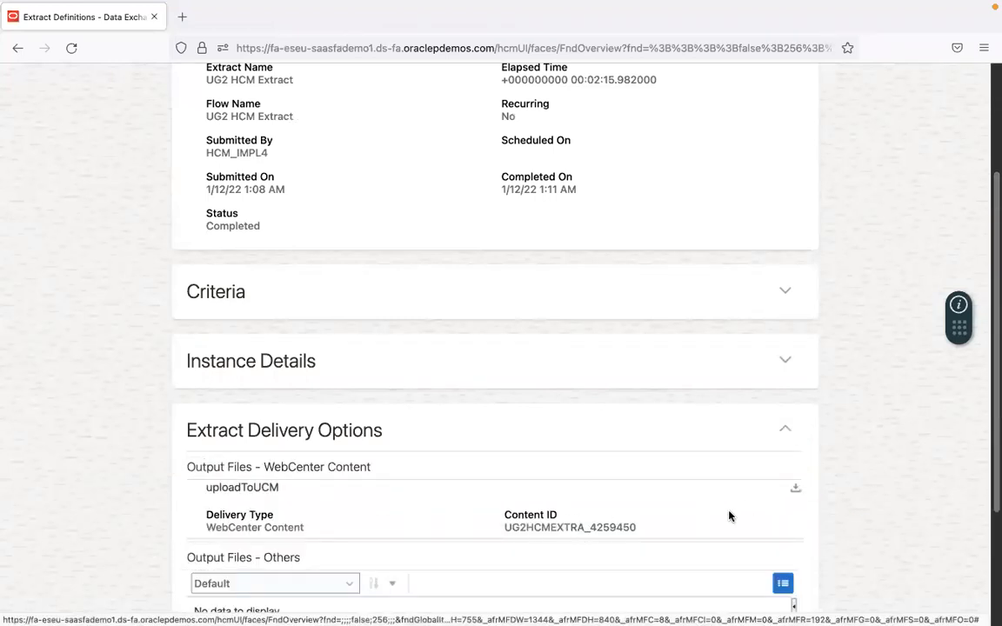
click(797, 493)
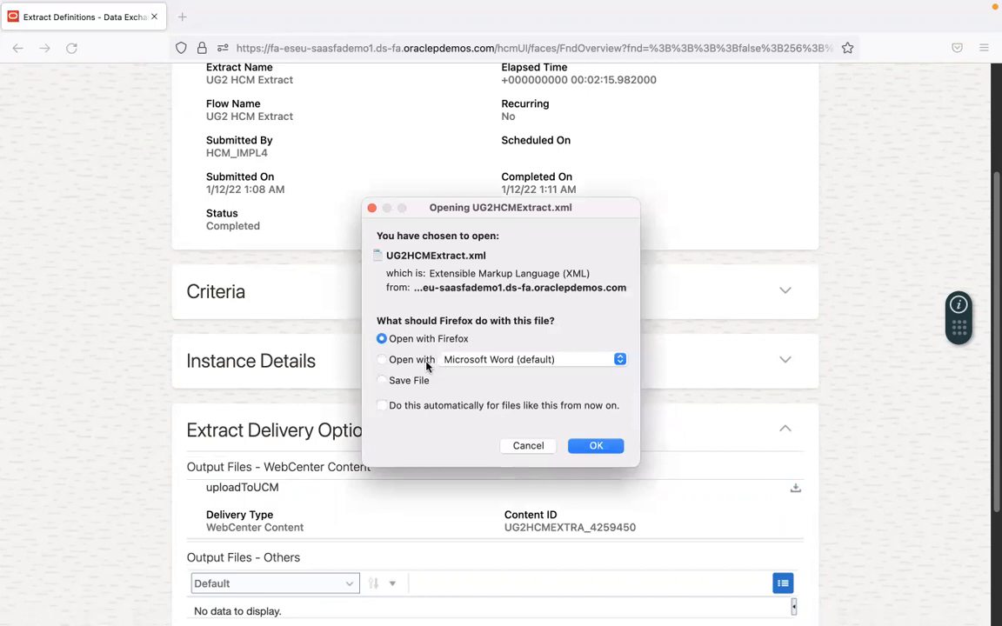
click(601, 447)
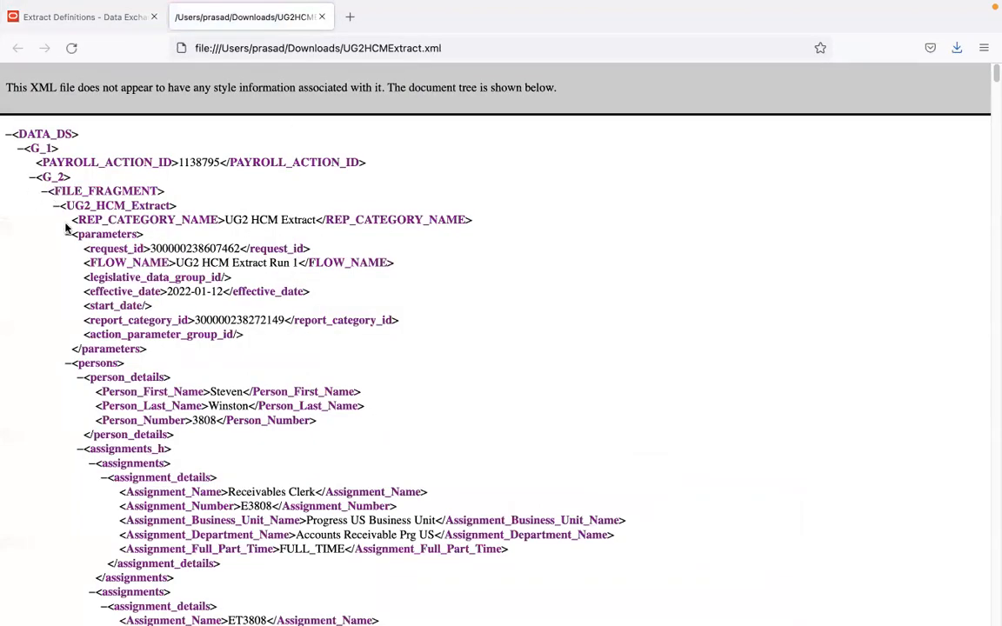
Collapse and re-expand the persons and person_details nodes, and highlight the first person's name and number elements.
click(69, 364)
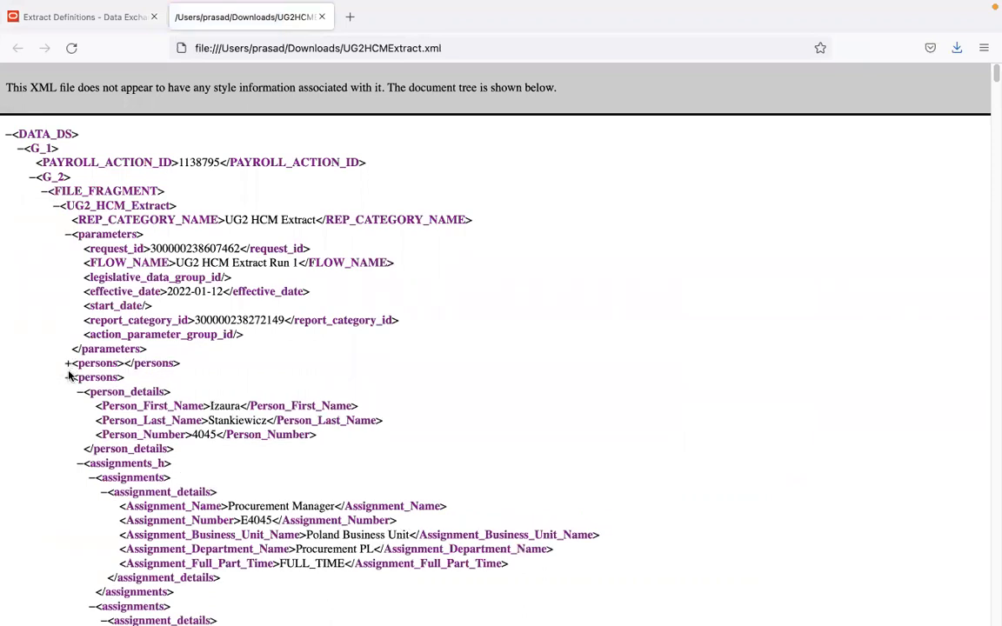
click(69, 377)
click(68, 363)
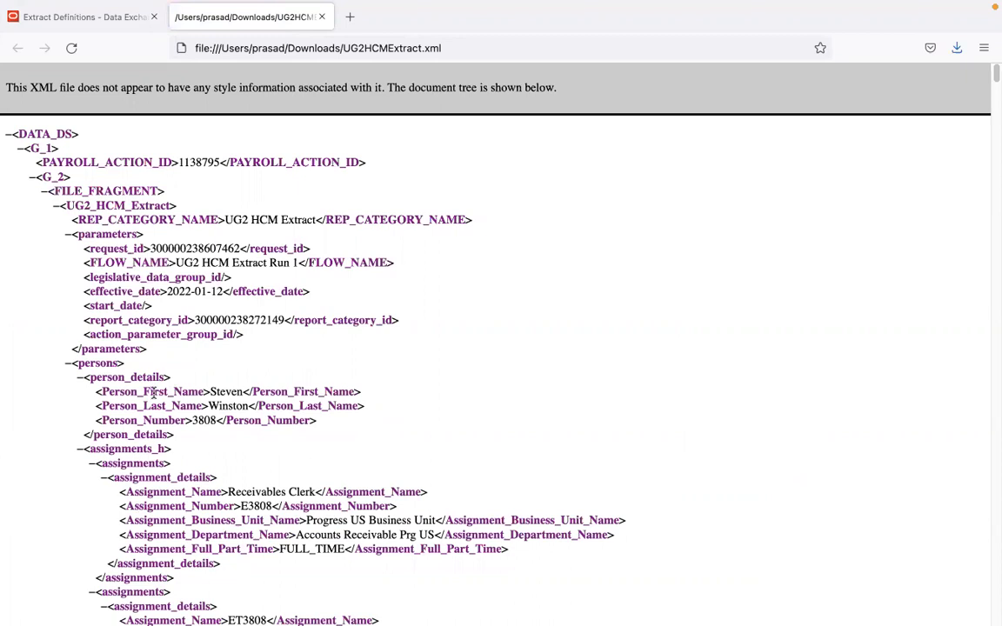
drag(98, 392, 336, 427)
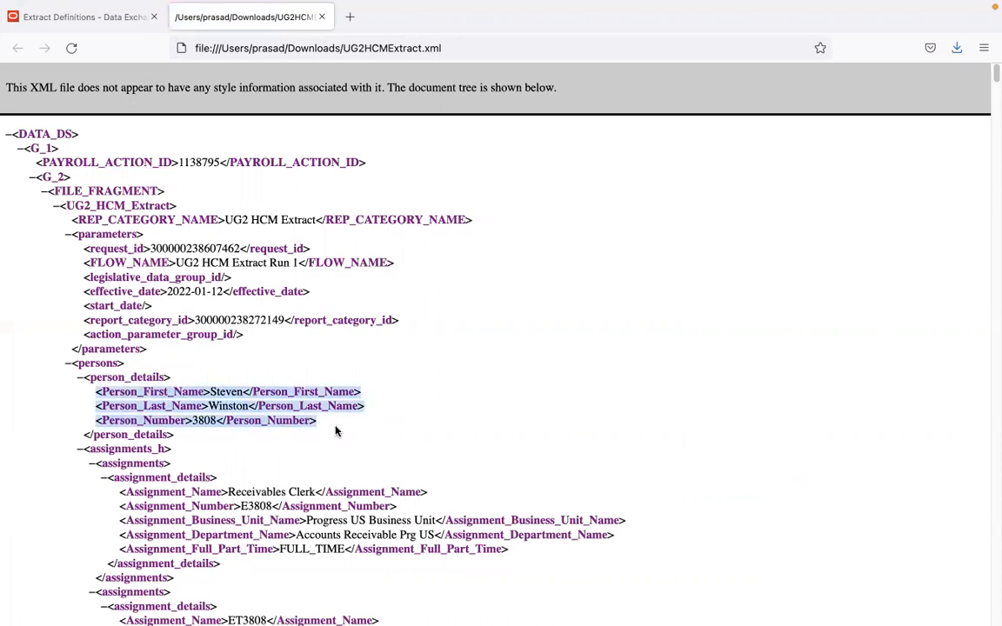
click(80, 377)
click(80, 378)
click(212, 425)
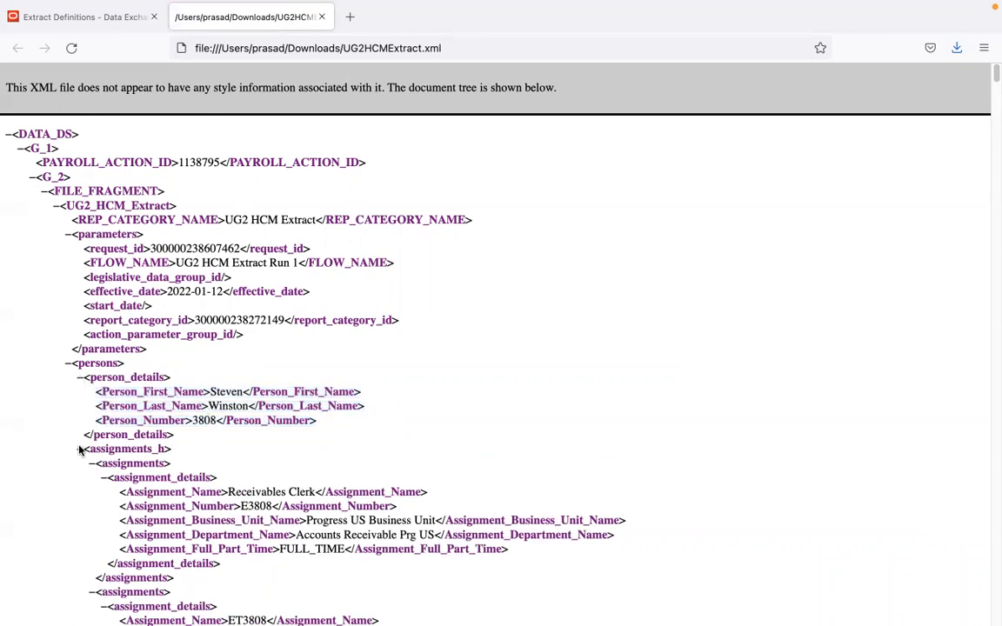
Examine further persons in the XML output and highlight the assignment details of a person with two US1 Business Unit assignments.
drag(994, 79, 995, 84)
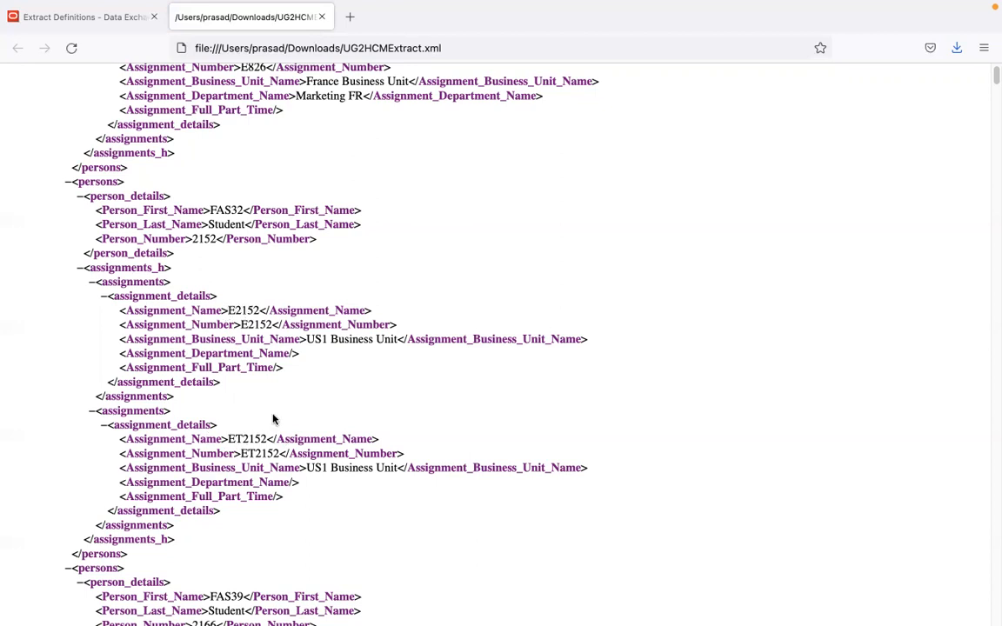
drag(105, 426, 268, 532)
click(268, 534)
drag(108, 311, 327, 385)
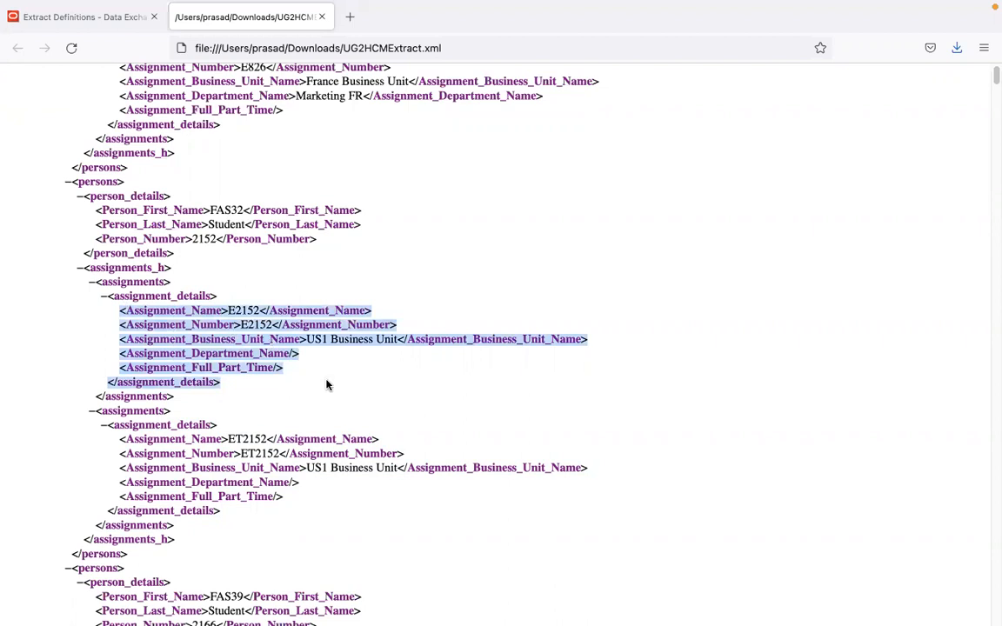
click(705, 122)
scroll(705, 122, up, 5)
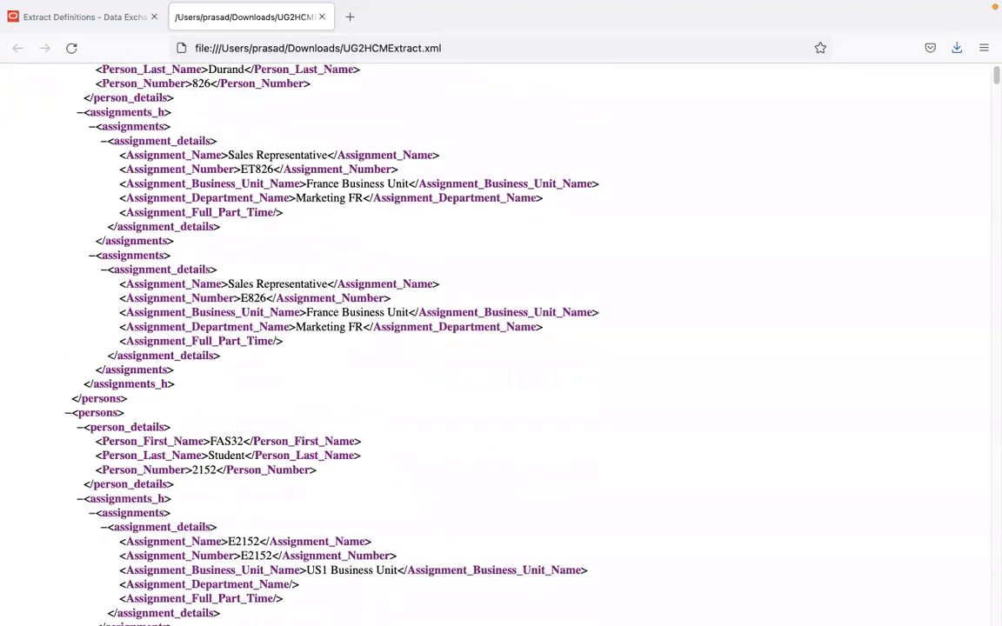
scroll(463, 105, up, 1)
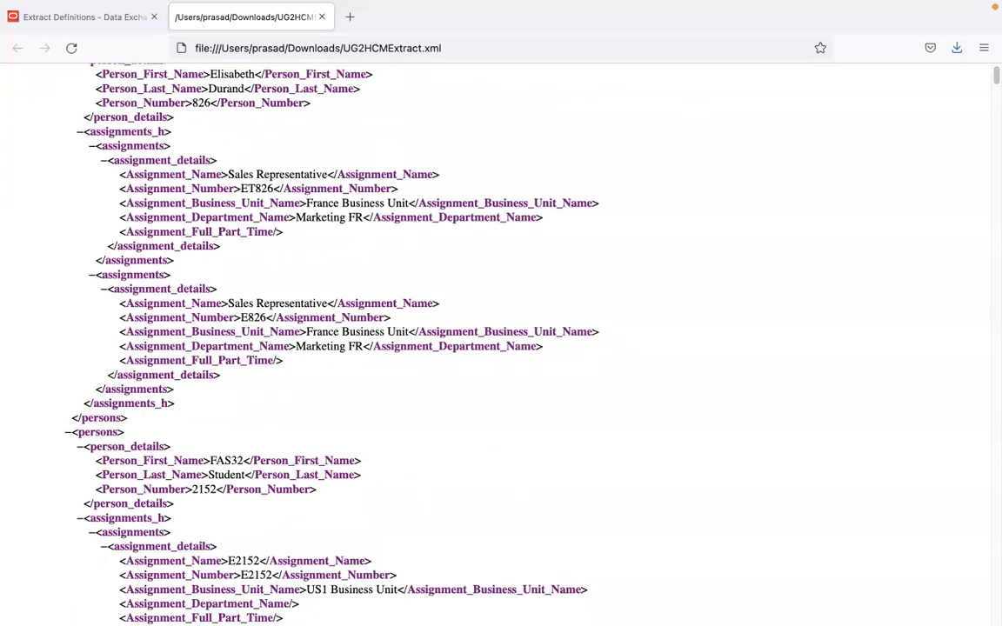
scroll(404, 100, up, 3)
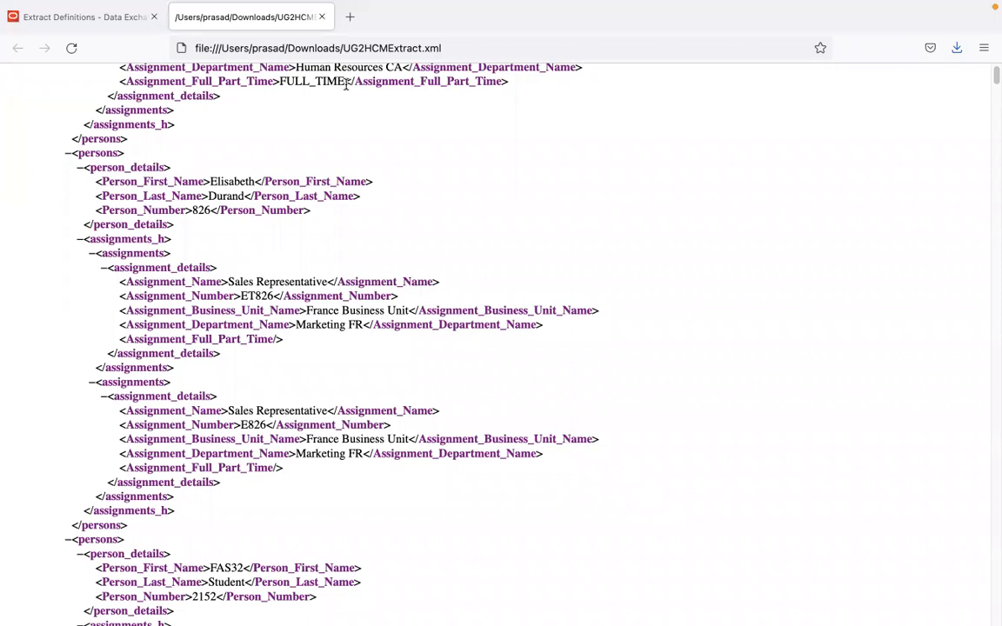
Return to the extract run details and copy the output file's WebCenter content ID, UG2HCMEXTRA_4259450.
click(103, 24)
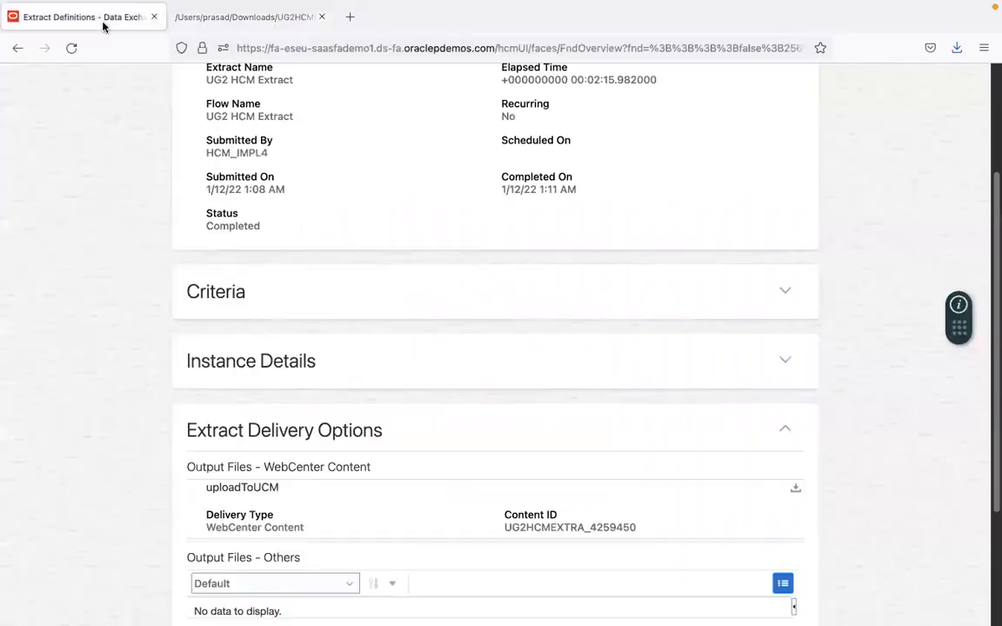
drag(506, 527, 635, 525)
key(super+c)
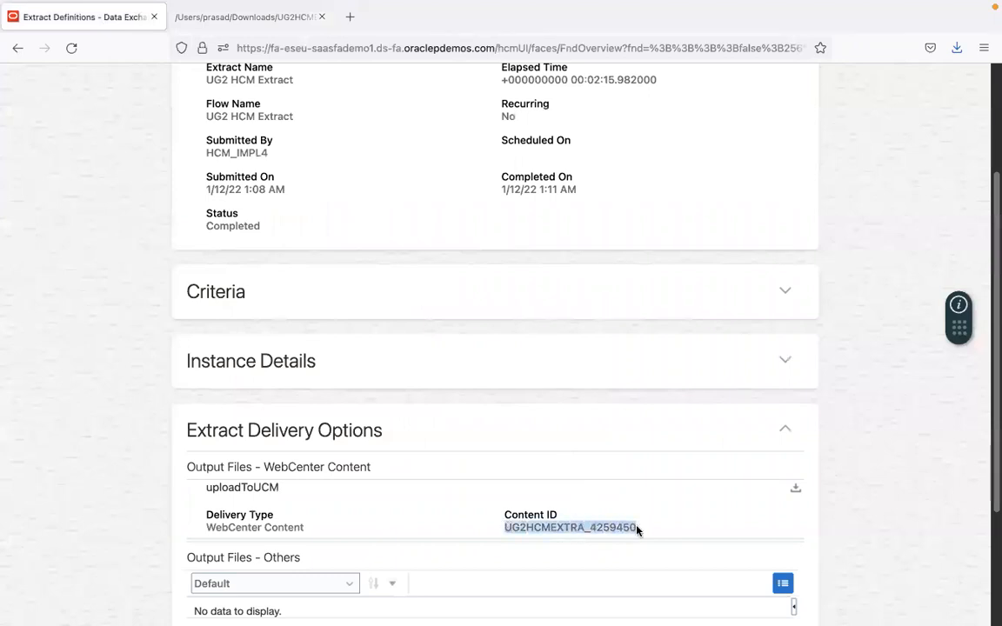
Switch to Chrome, search WebCenter Content for the copied content ID and view the found document's content information and native file link.
mouse_move(388, 619)
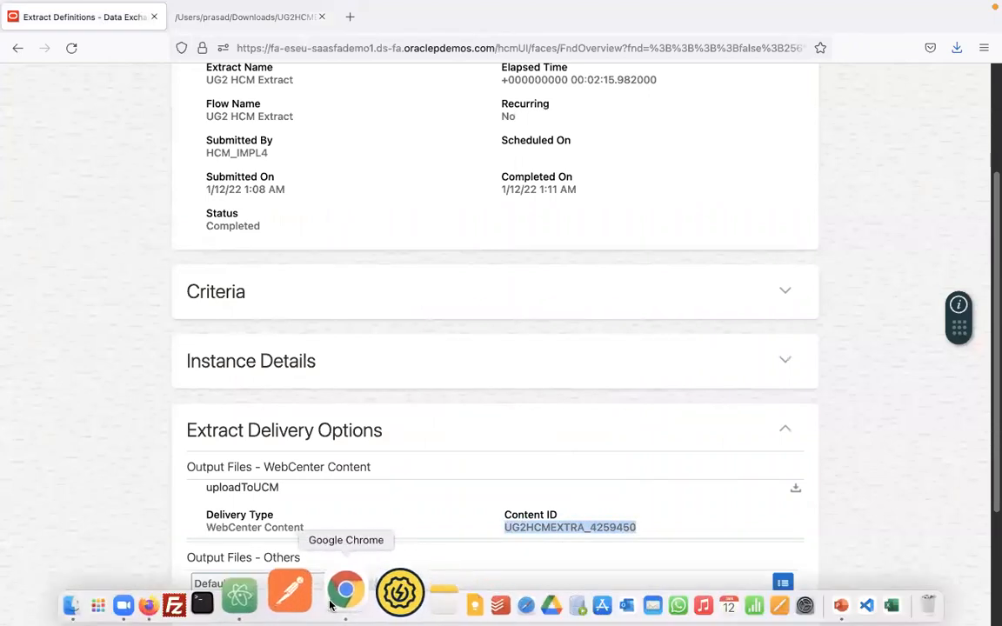
click(331, 602)
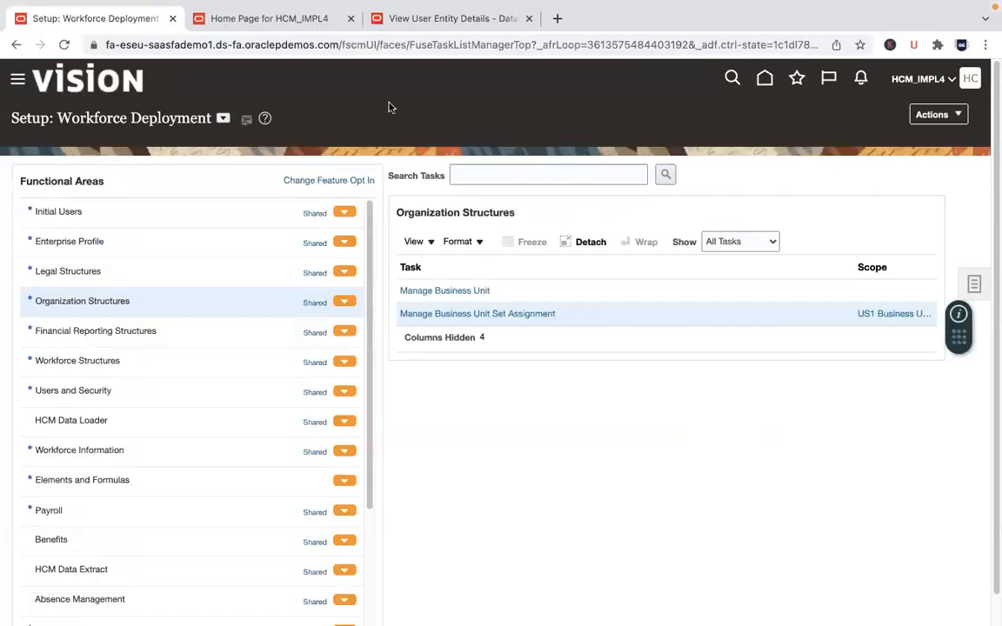
click(278, 19)
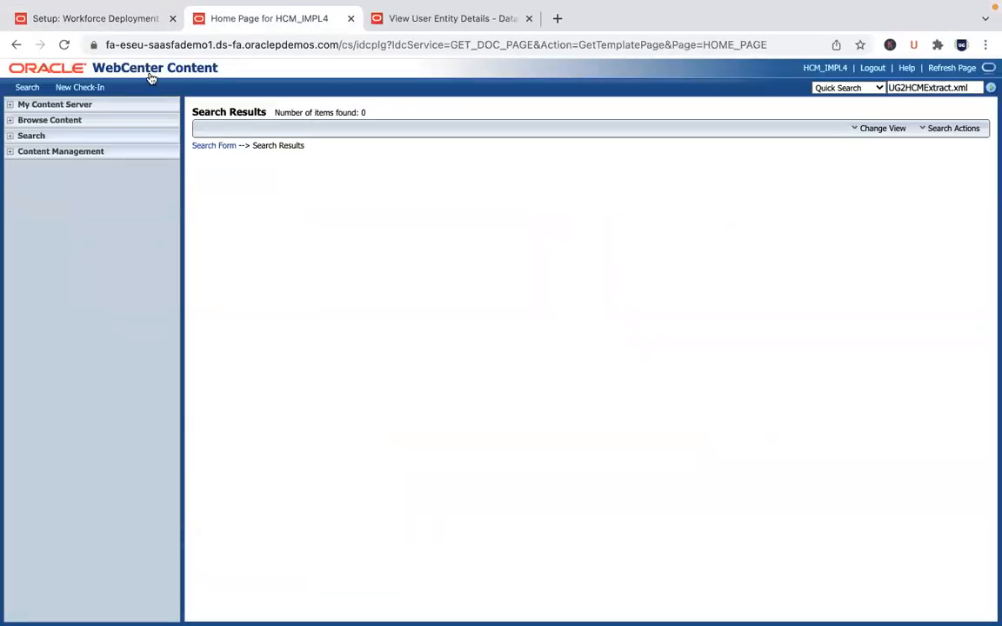
click(322, 158)
key(super+v)
click(387, 208)
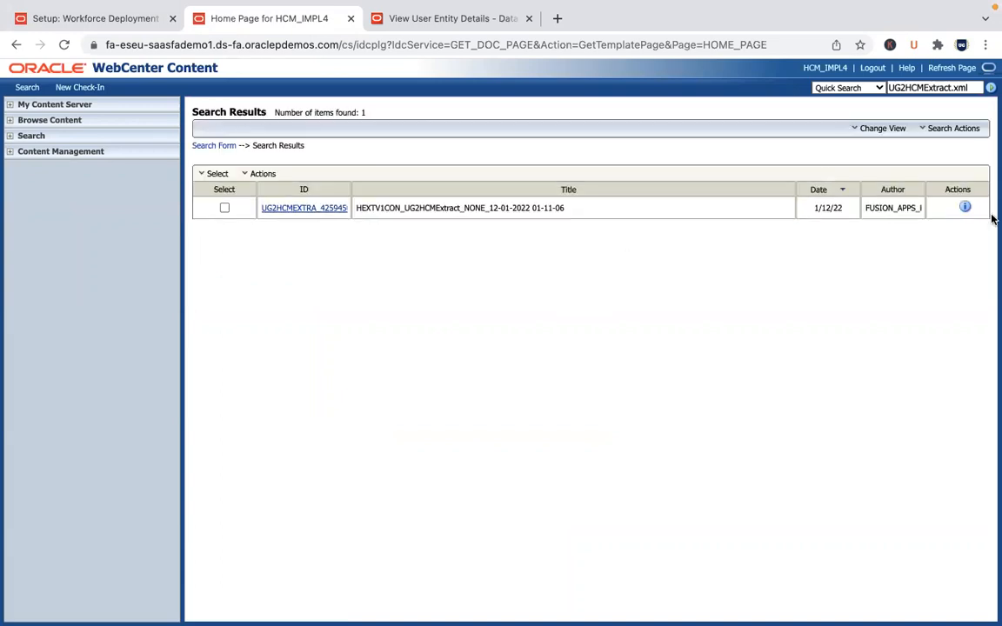
click(965, 207)
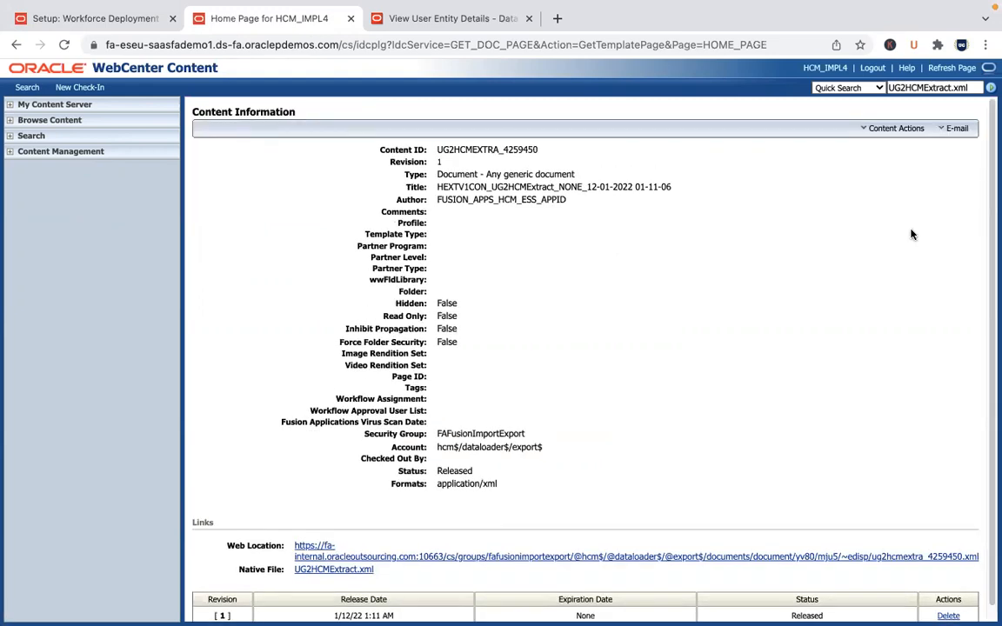
scroll(895, 193, down, 1)
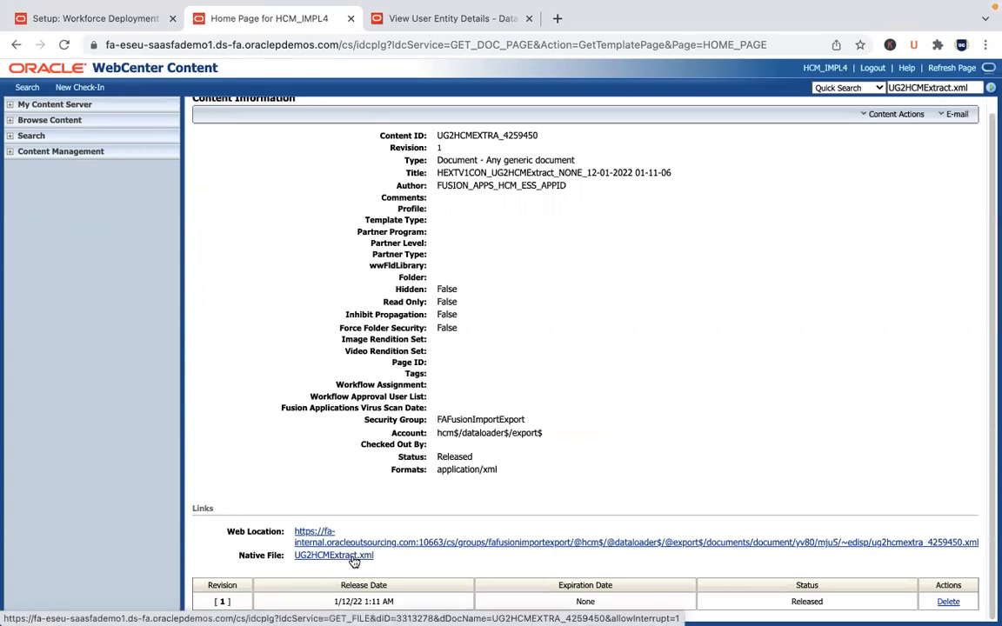
Switch back to Firefox and return from the UG2 HCM Extract Run 1 details to the Extract Definitions list.
mouse_move(250, 613)
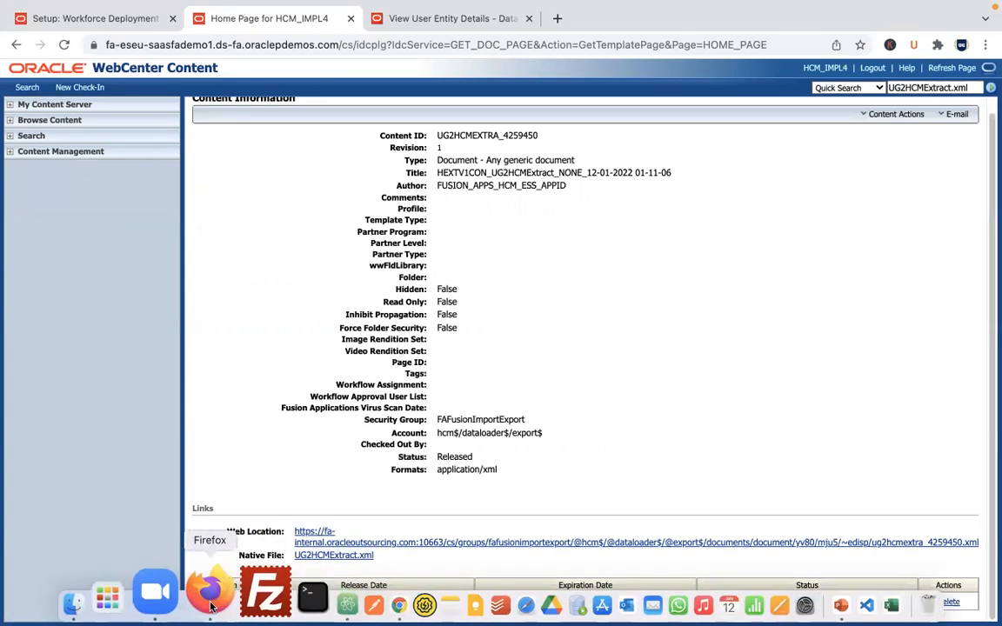
click(206, 600)
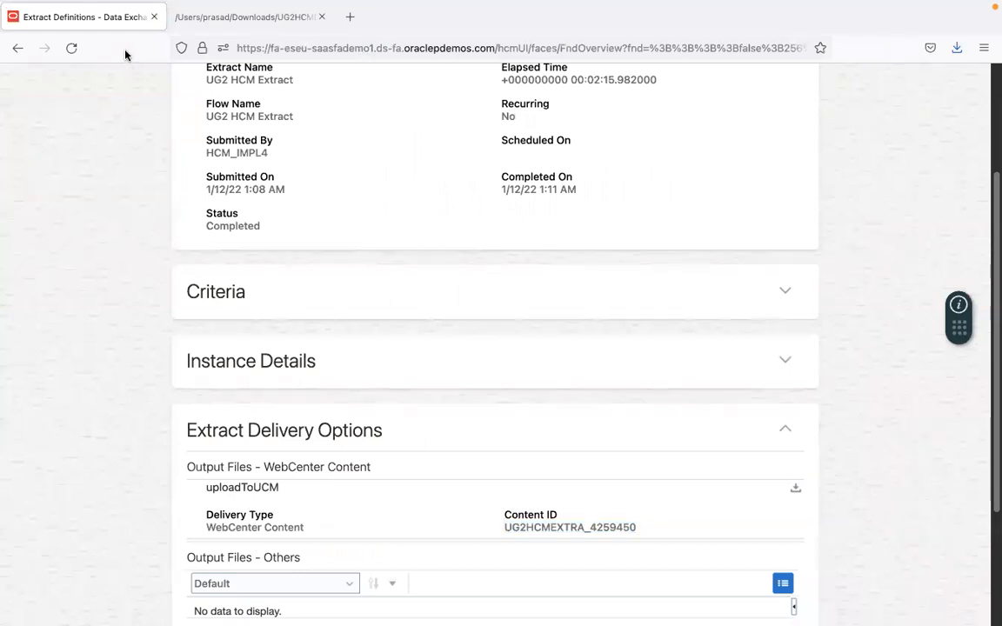
scroll(992, 77, up, 3)
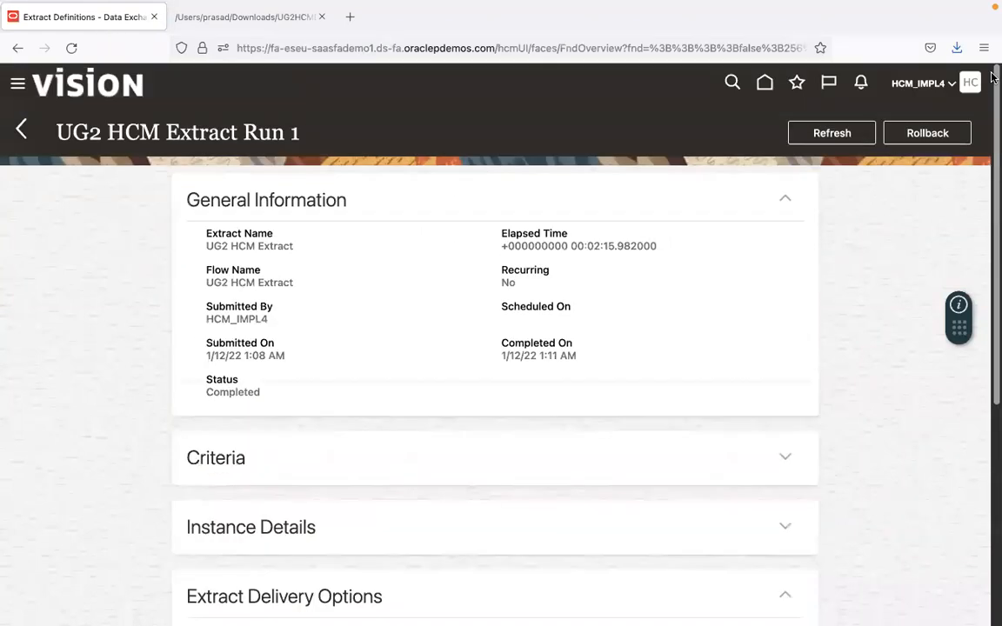
click(22, 130)
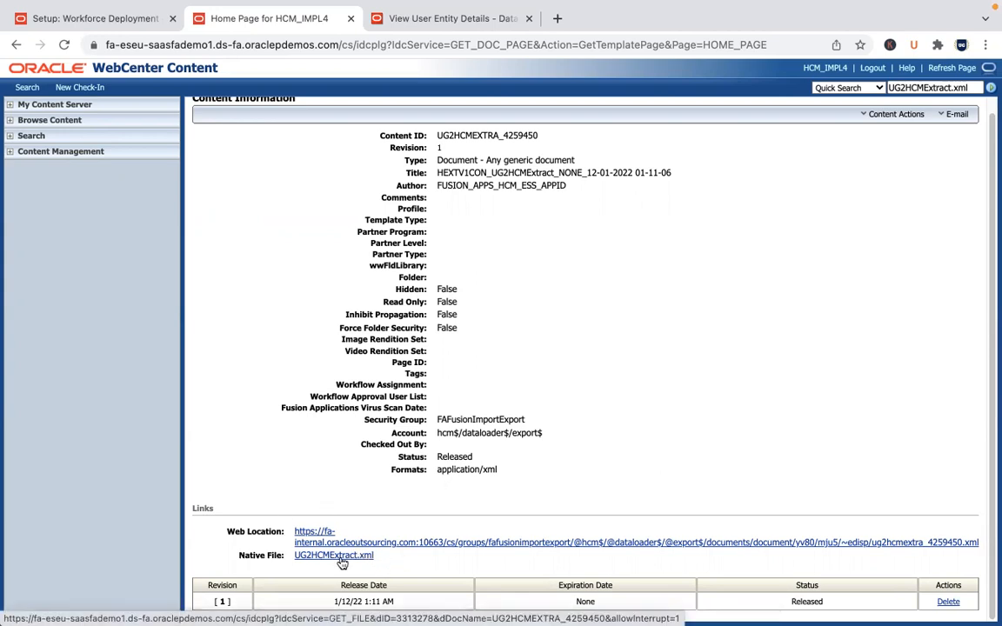
mouse_move(287, 620)
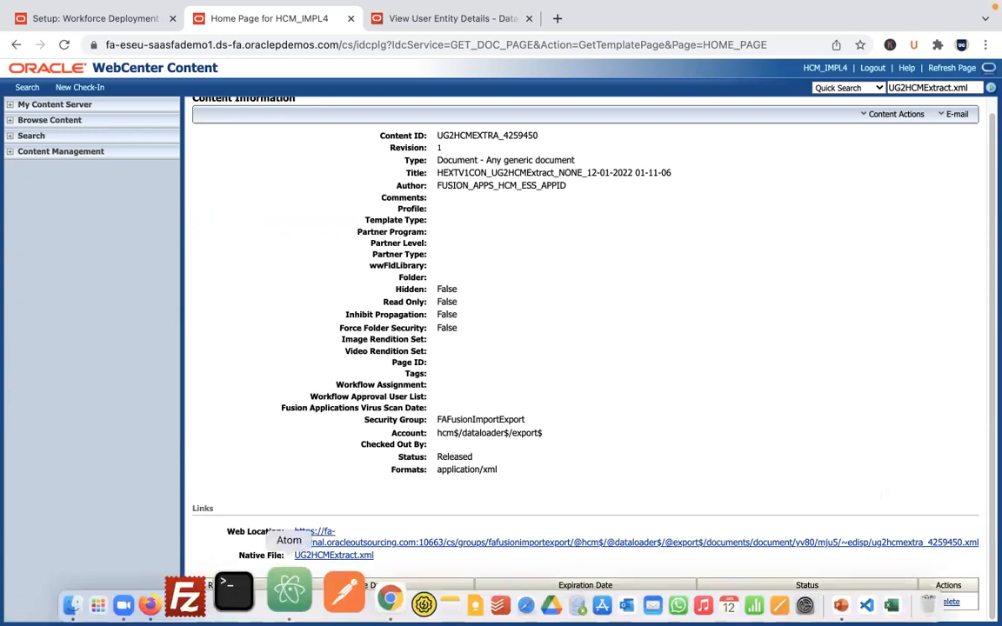
click(209, 595)
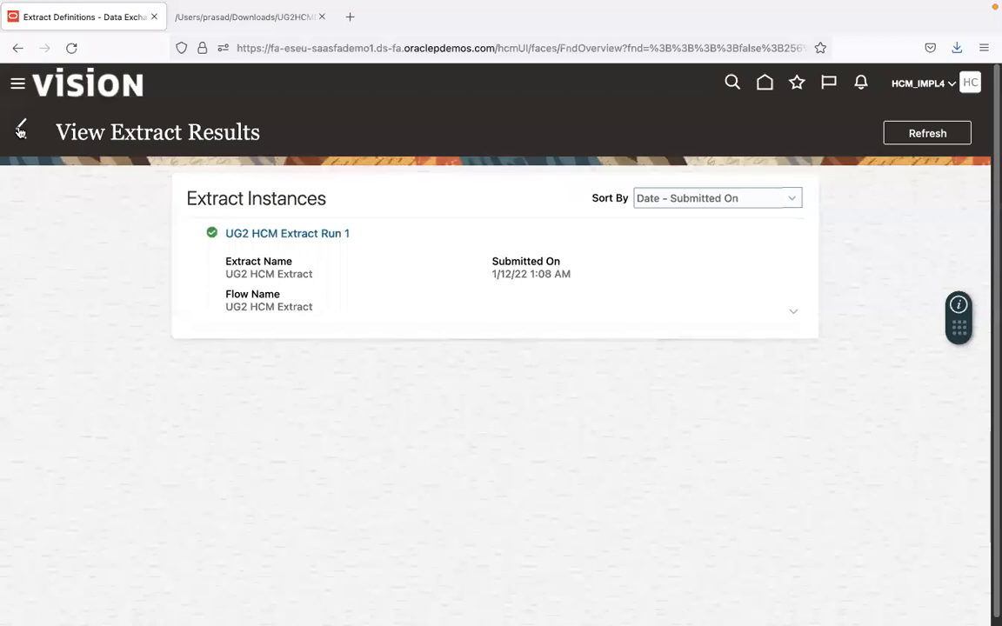
click(22, 129)
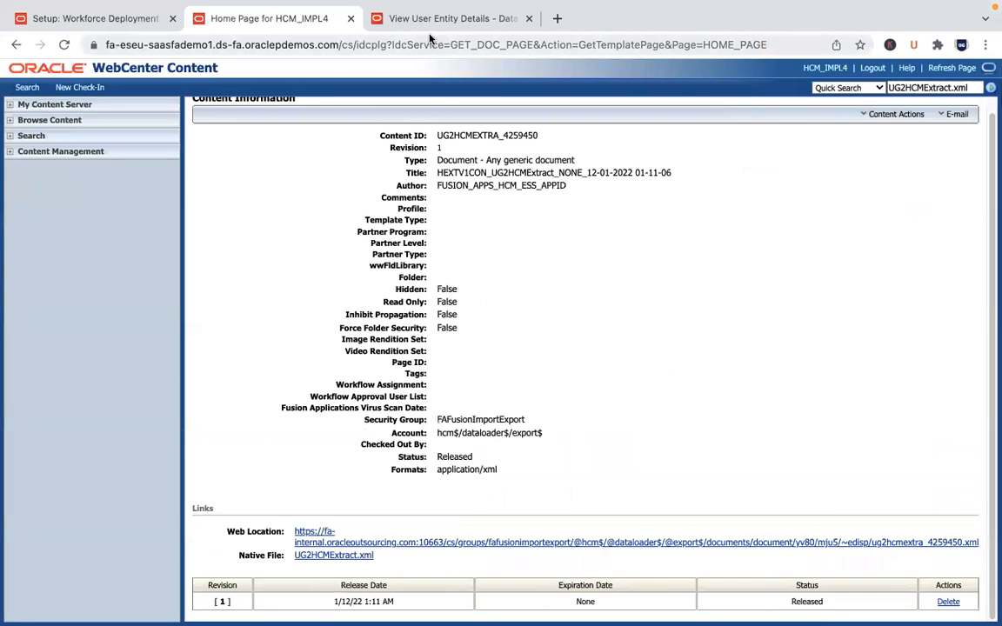
Show the query of the Persons user entity in Chrome, then return to the Extract Definitions list in Firefox.
click(385, 23)
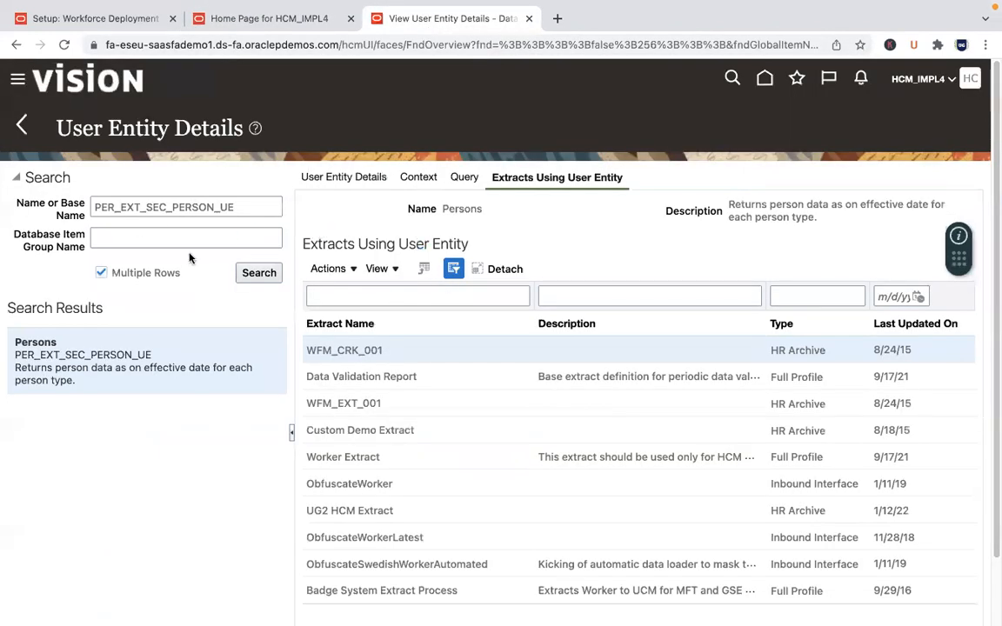
click(464, 177)
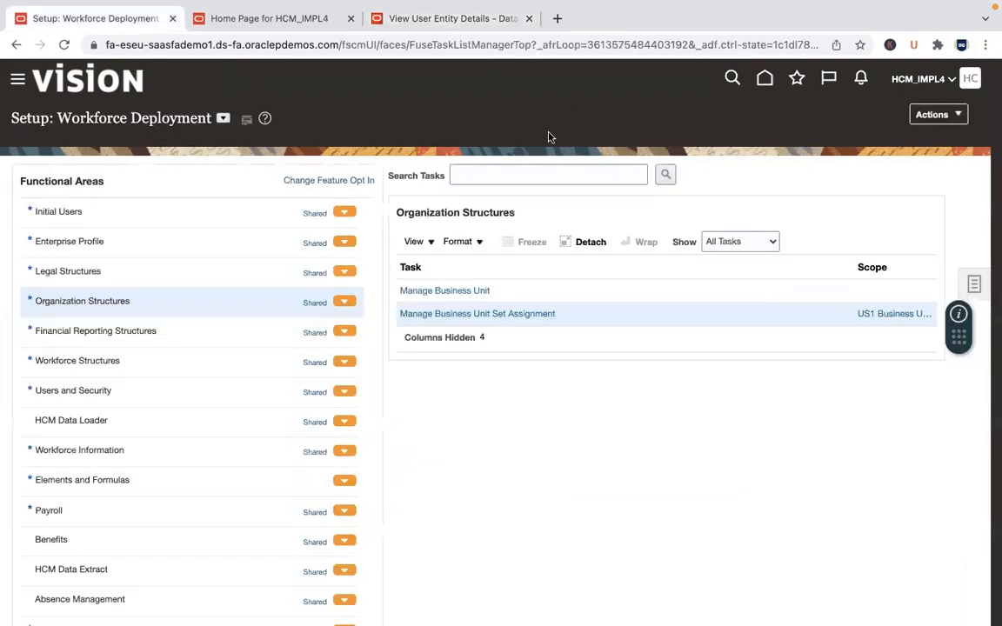
key(super+Tab)
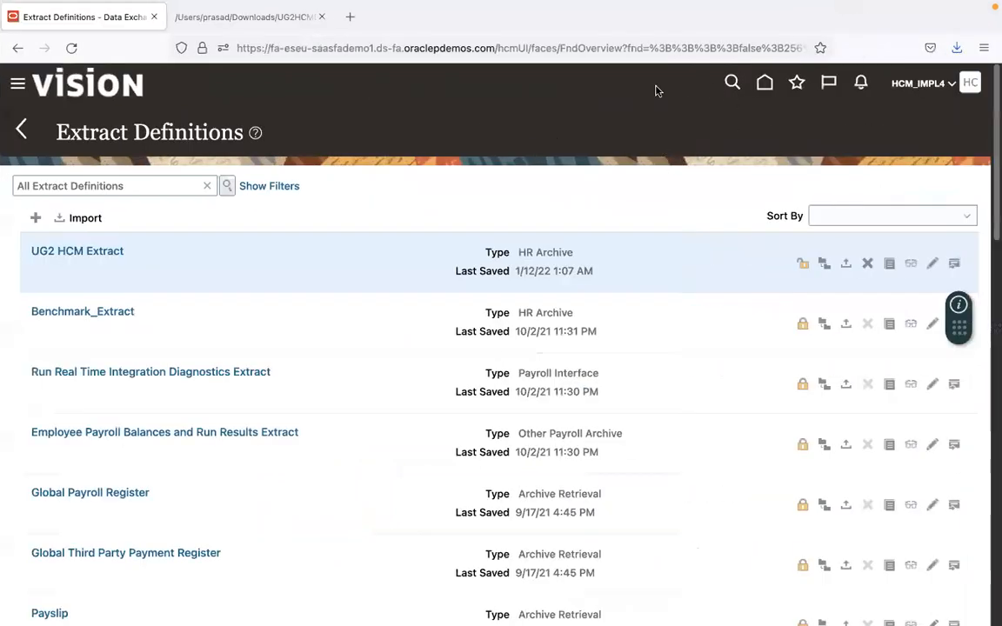